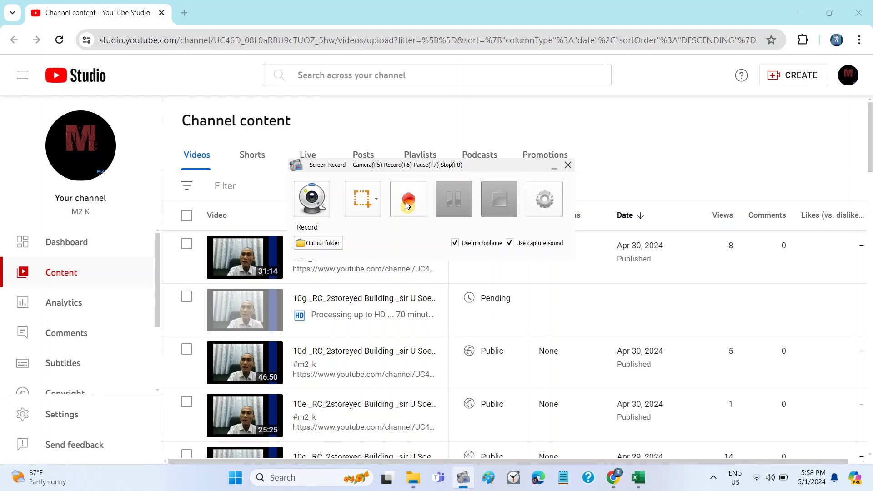
Step: Start the screen recording, minimize the recorder and switch to the RC_2-Storeyed workbook
{"action": "left_click", "coordinate": [408, 202]}
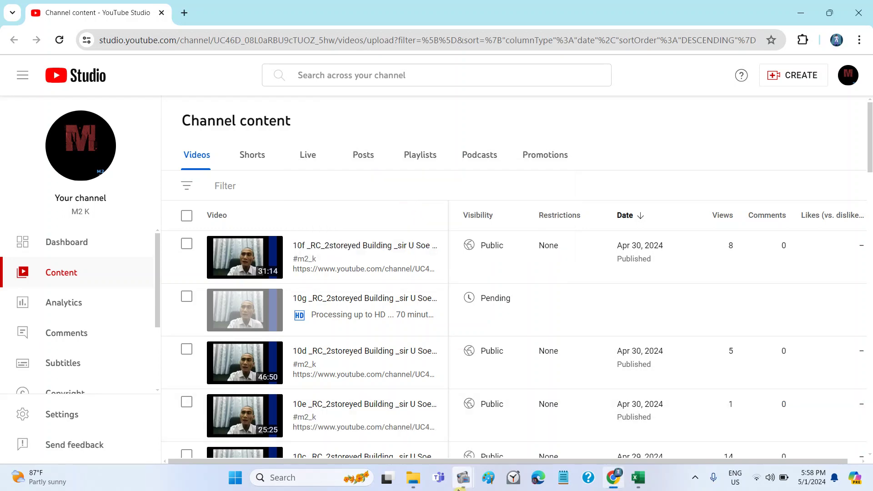
{"action": "mouse_move", "coordinate": [463, 478]}
{"action": "left_click", "coordinate": [428, 380]}
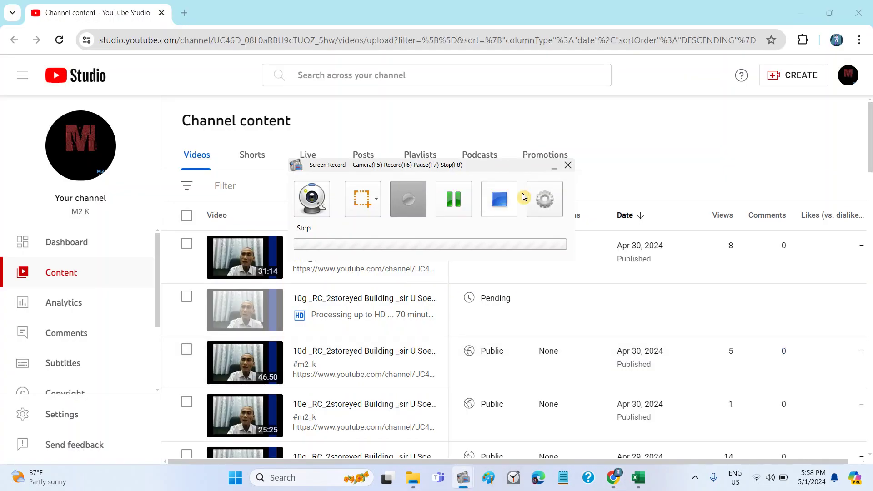
{"action": "left_click", "coordinate": [552, 169]}
{"action": "mouse_move", "coordinate": [637, 478]}
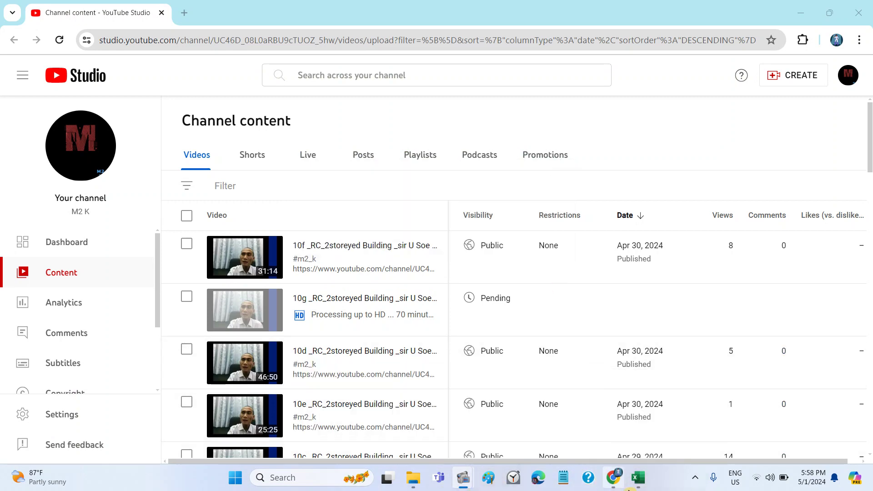
{"action": "left_click", "coordinate": [638, 477]}
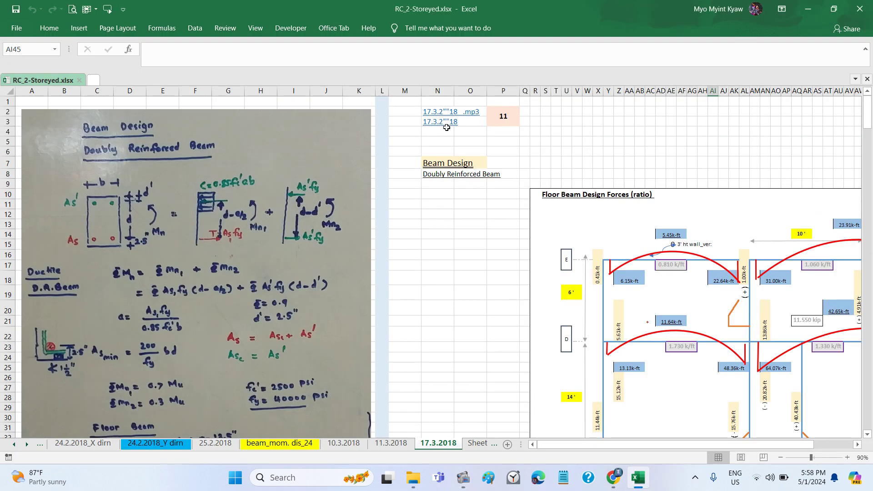
Step: Play the N3-linked 17.3.2018 audio from about 9:35, then return to the workbook
{"action": "left_click", "coordinate": [505, 128]}
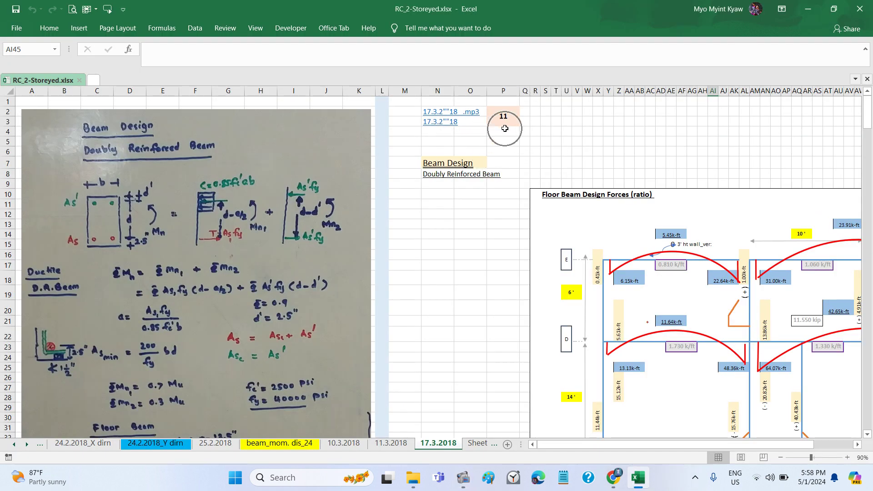
{"action": "left_click", "coordinate": [437, 126]}
{"action": "left_click", "coordinate": [475, 305]}
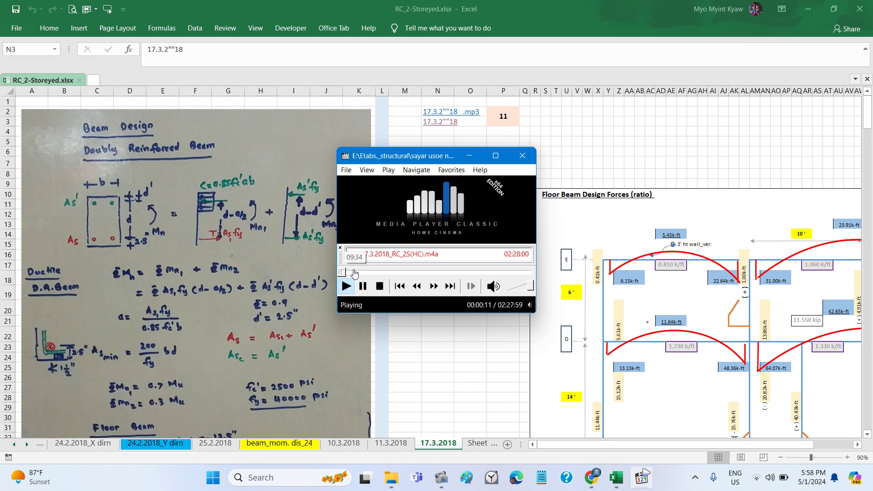
{"action": "left_click", "coordinate": [355, 274]}
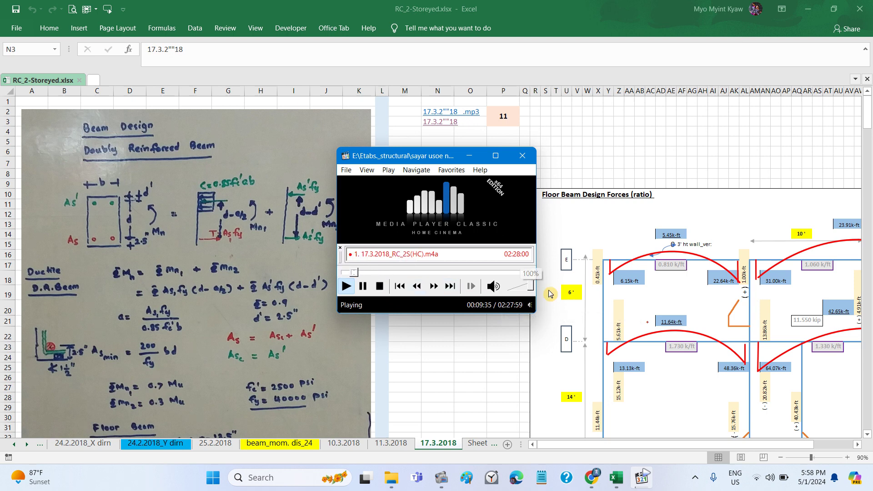
{"action": "left_click", "coordinate": [770, 478]}
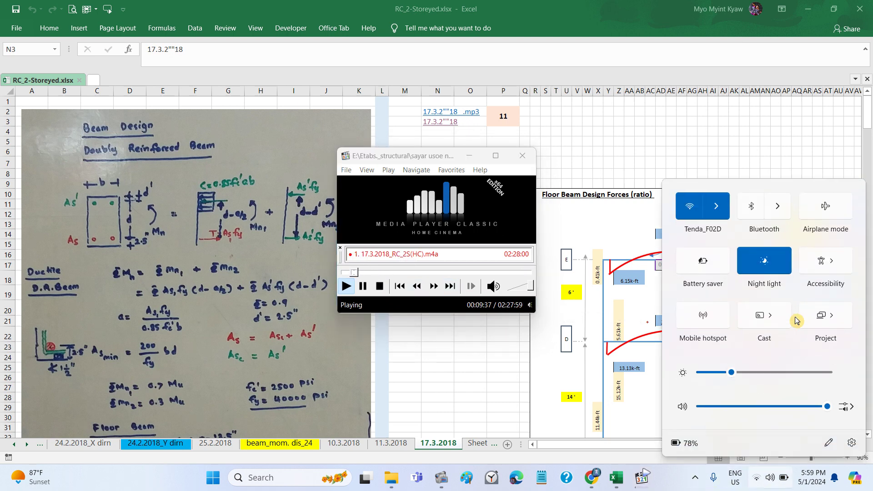
{"action": "left_click", "coordinate": [459, 390]}
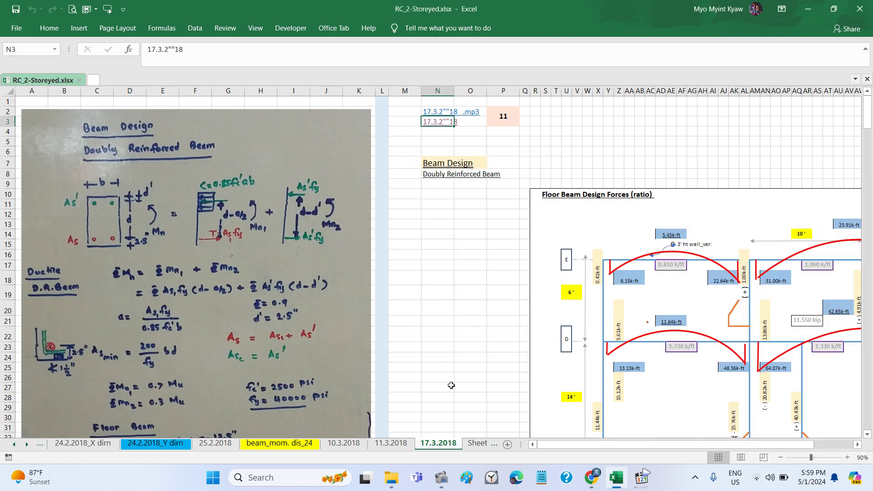
Step: Check the 11.3.2018 sheet, then go back to the 17.3.2018 sheet
{"action": "left_click", "coordinate": [393, 444]}
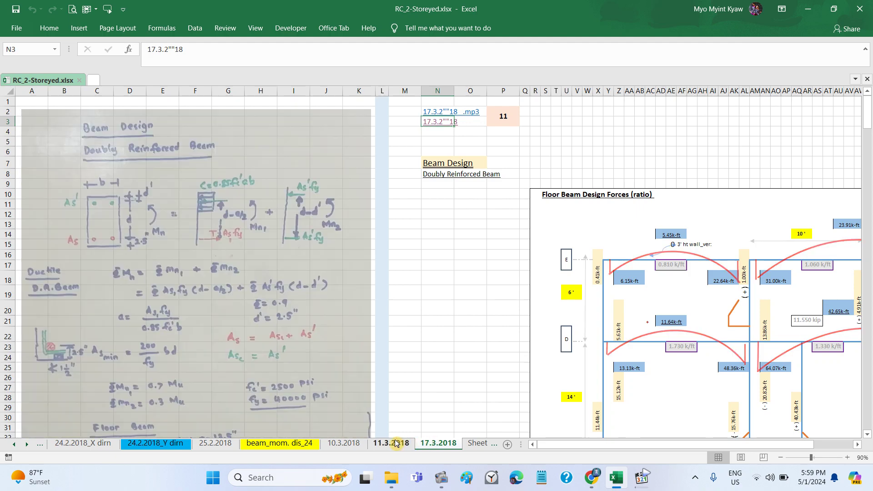
{"action": "scroll", "coordinate": [449, 351], "scroll_direction": "up", "scroll_amount": 4}
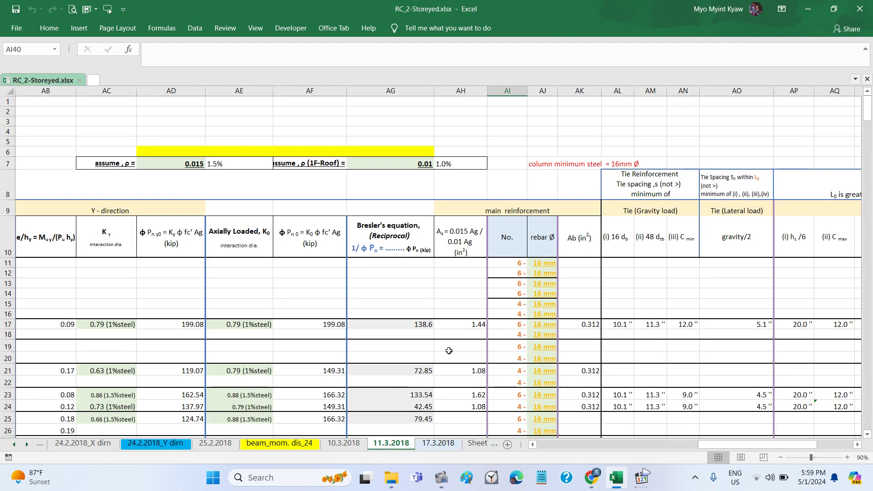
{"action": "scroll", "coordinate": [449, 351], "scroll_direction": "left", "scroll_amount": 5}
{"action": "scroll", "coordinate": [448, 351], "scroll_direction": "left", "scroll_amount": 5}
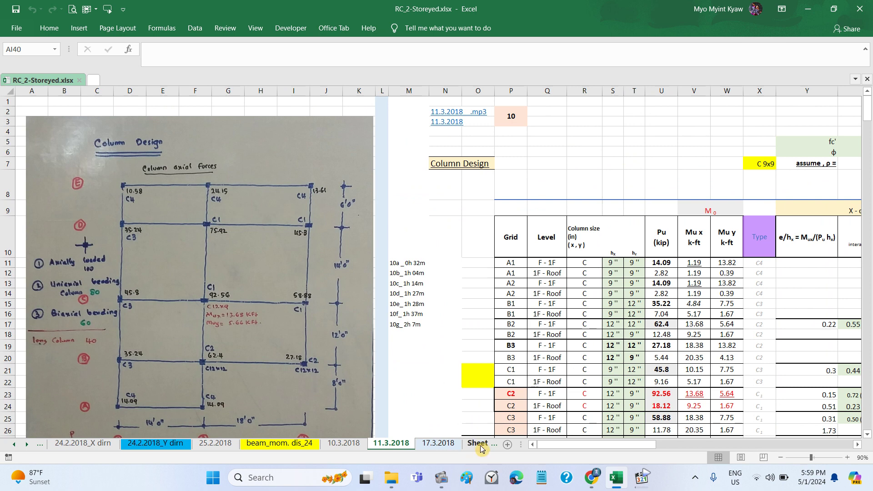
{"action": "left_click", "coordinate": [438, 444]}
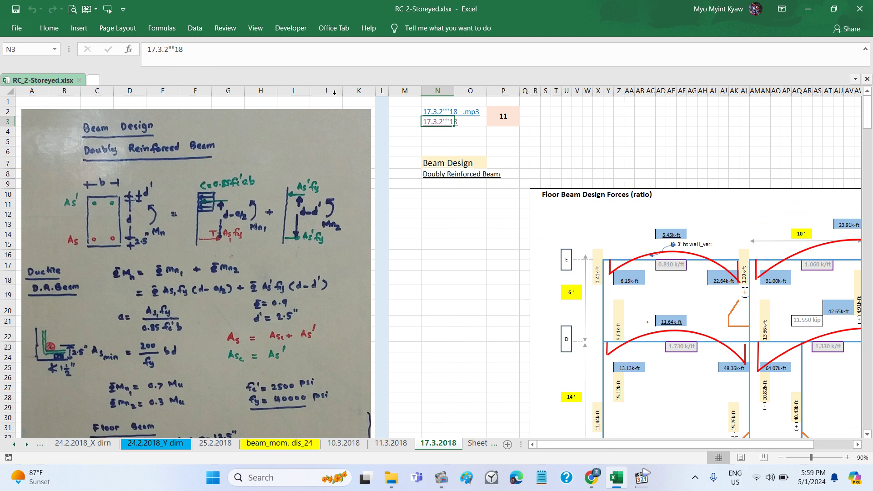
Step: Change the N3 hyperlink's display text to 17.3.2018
{"action": "right_click", "coordinate": [443, 126]}
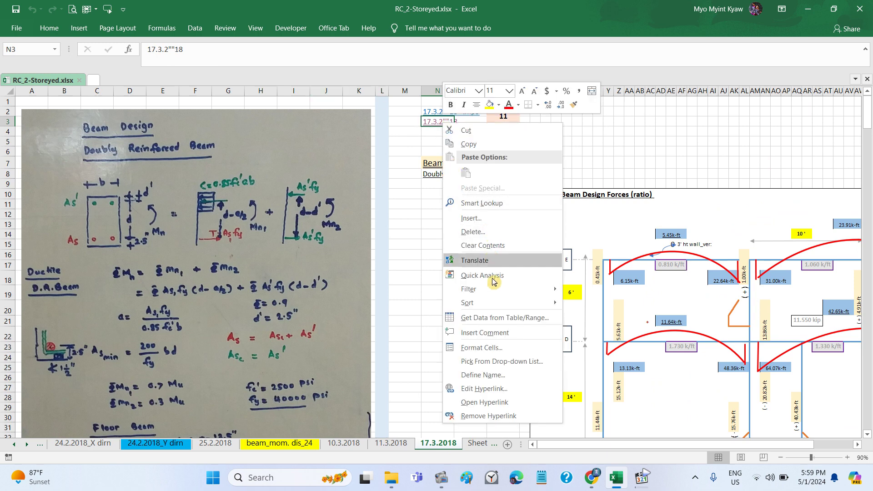
{"action": "left_click", "coordinate": [499, 388]}
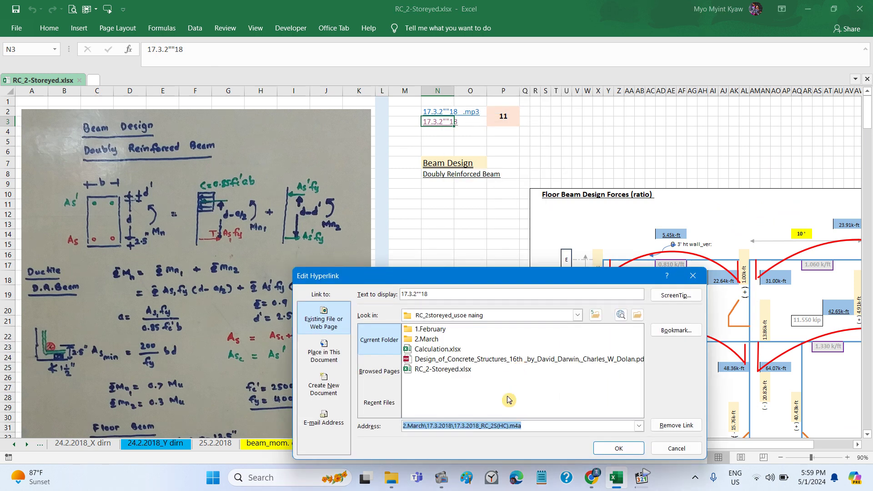
{"action": "left_click", "coordinate": [422, 295]}
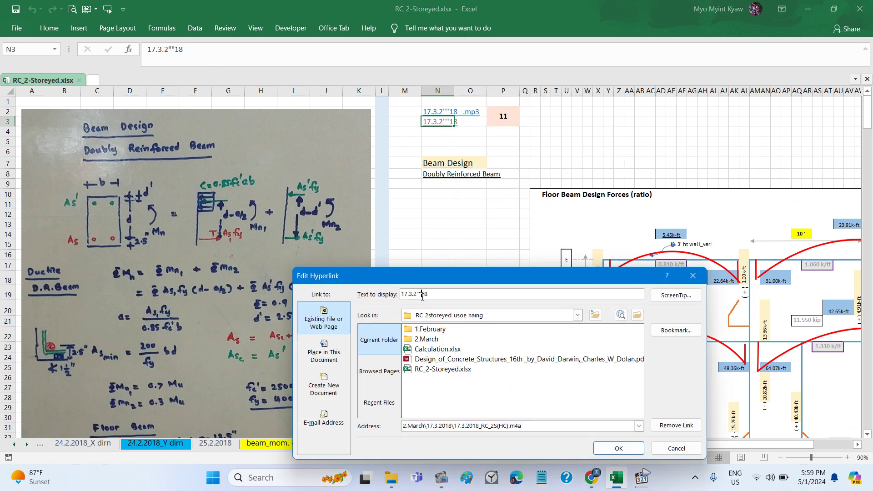
{"action": "key", "text": "BackSpace"}
{"action": "type", "text": "0"}
{"action": "left_click", "coordinate": [619, 449]}
{"action": "left_click", "coordinate": [482, 279]}
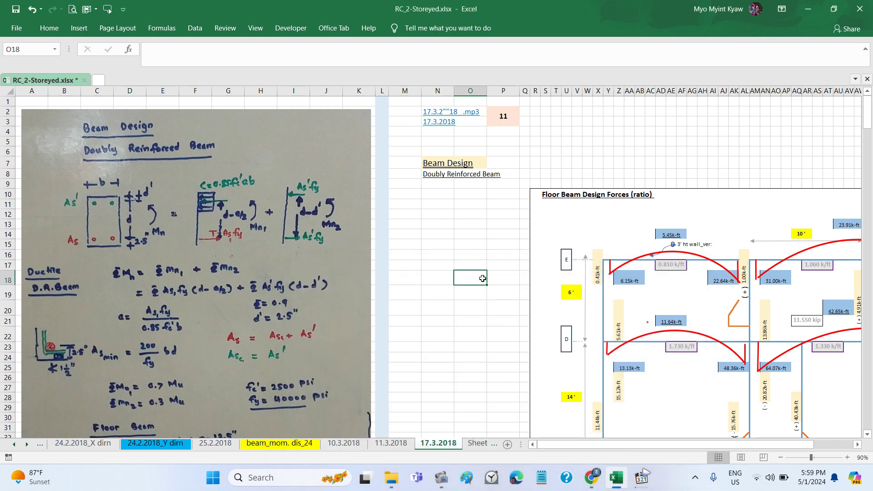
Step: Change the N2 hyperlink's display text to 17.3.2018 .mp3
{"action": "left_click", "coordinate": [430, 108]}
{"action": "left_click", "coordinate": [431, 108]}
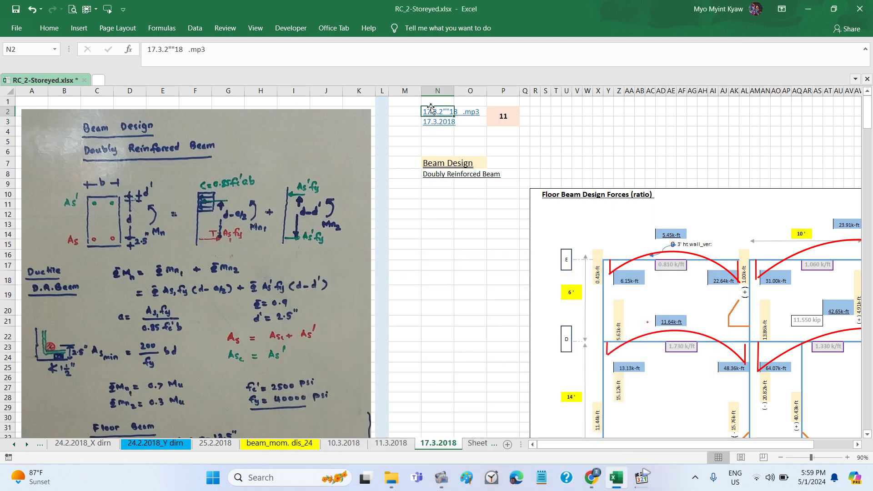
{"action": "left_click", "coordinate": [431, 107]}
{"action": "right_click", "coordinate": [435, 116]}
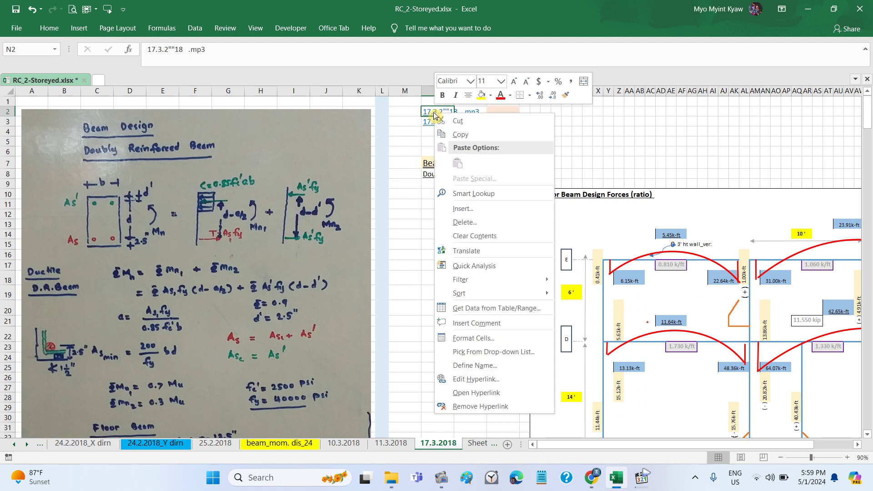
{"action": "left_click", "coordinate": [484, 378]}
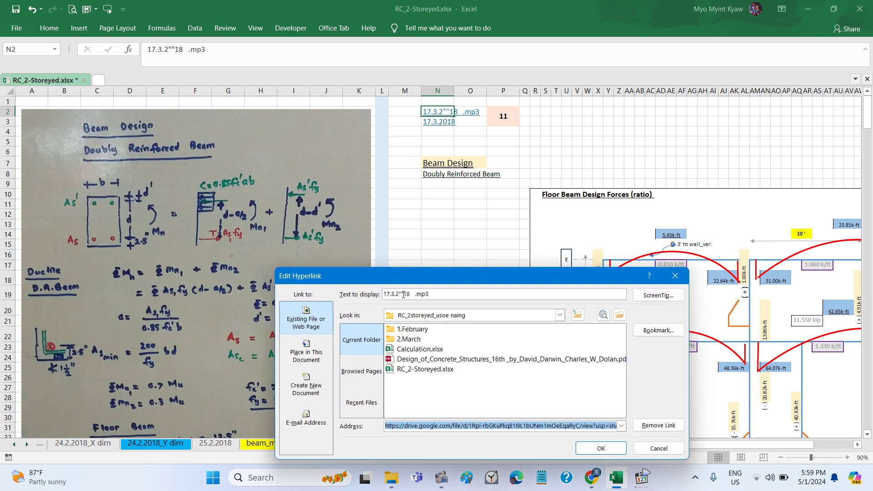
{"action": "left_click", "coordinate": [403, 295]}
{"action": "key", "text": "BackSpace"}
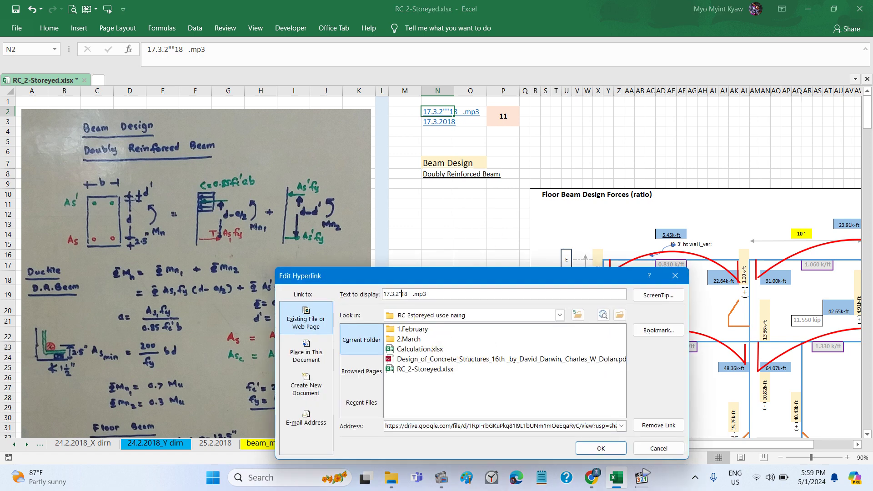
{"action": "key", "text": "BackSpace"}
{"action": "type", "text": "0"}
{"action": "key", "text": "Return"}
{"action": "left_click", "coordinate": [482, 349]}
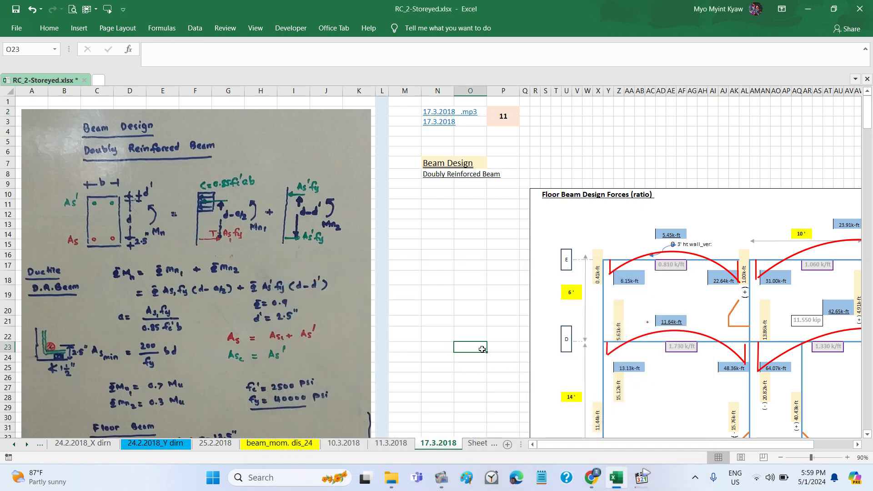
Step: Look over the 11.3.2018, 10.3.2018 footing and DESIGN sheets
{"action": "left_click", "coordinate": [390, 443]}
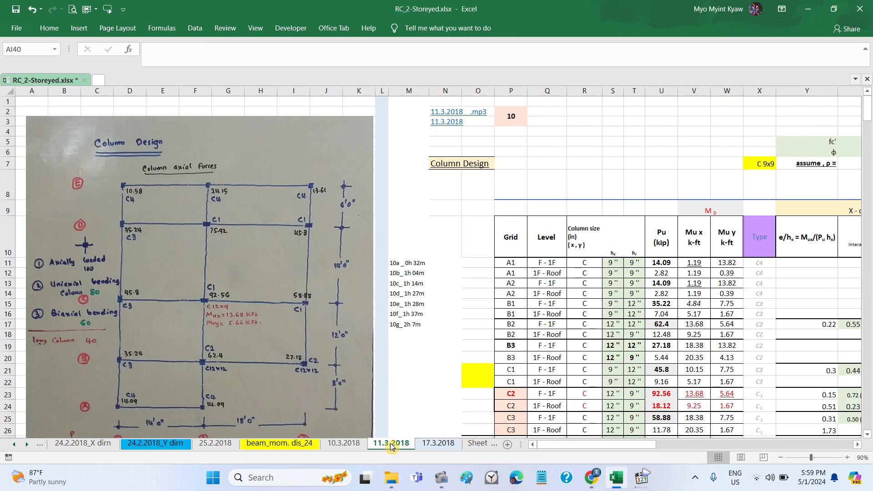
{"action": "left_click", "coordinate": [340, 448]}
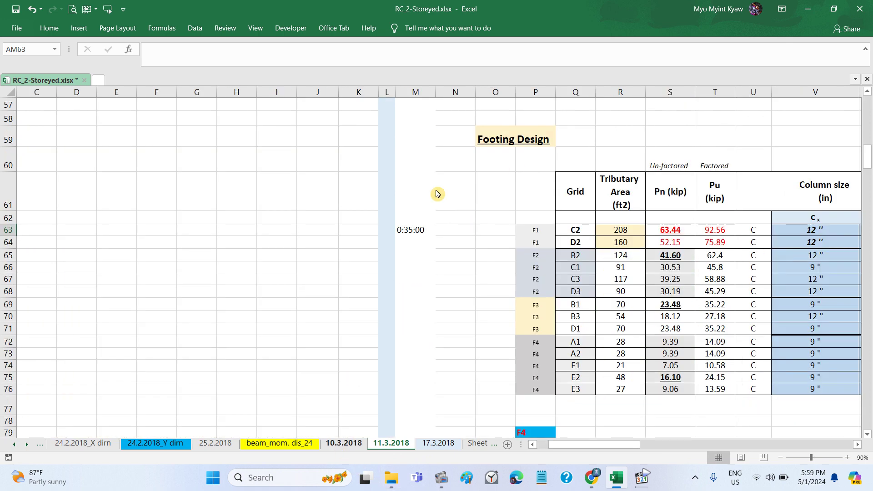
{"action": "left_click", "coordinate": [376, 446]}
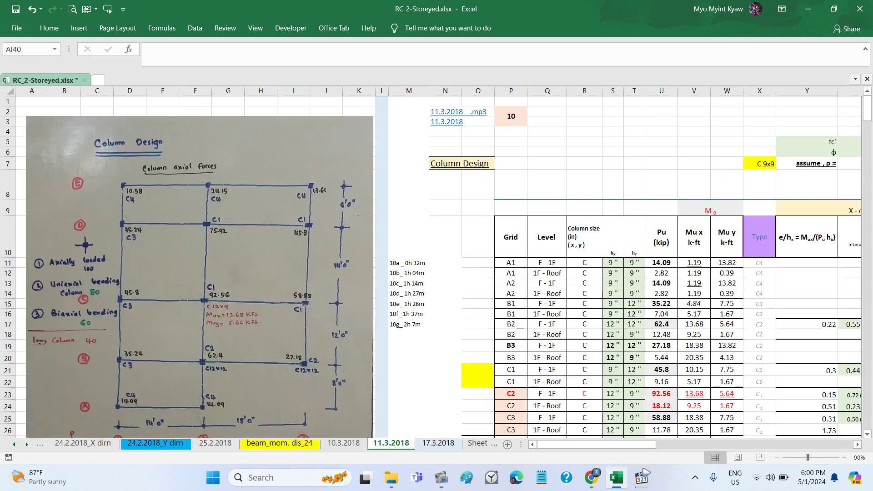
{"action": "left_click", "coordinate": [15, 445]}
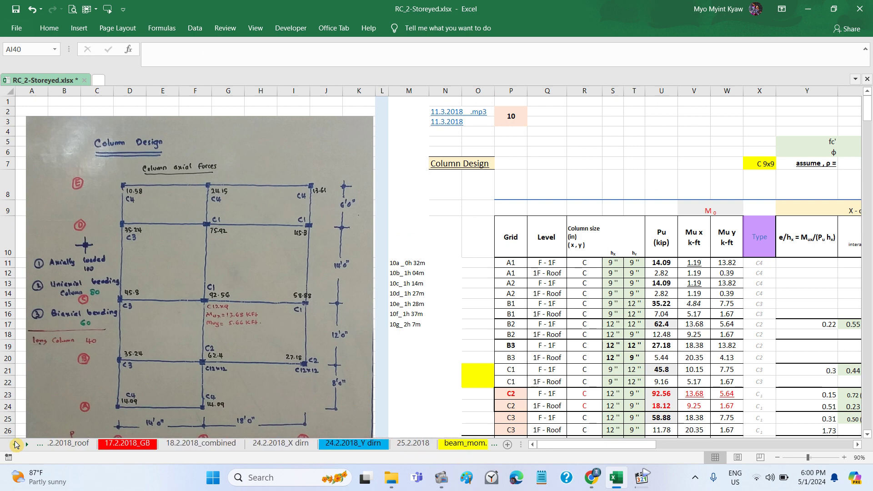
{"action": "left_click", "coordinate": [111, 445]}
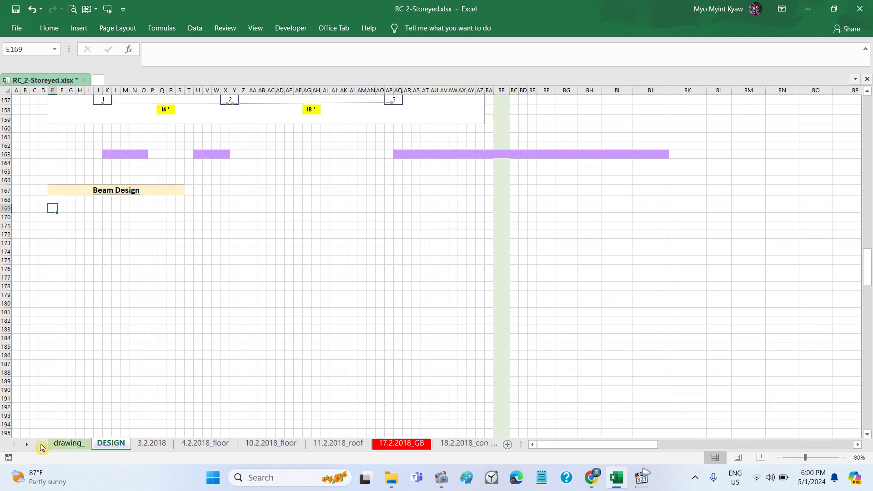
Step: Scroll the sheet tabs back and return to the 17.3.2018 sheet
{"action": "left_click", "coordinate": [26, 444]}
{"action": "left_click", "coordinate": [26, 444]}
{"action": "left_click", "coordinate": [26, 446]}
{"action": "left_click", "coordinate": [26, 445]}
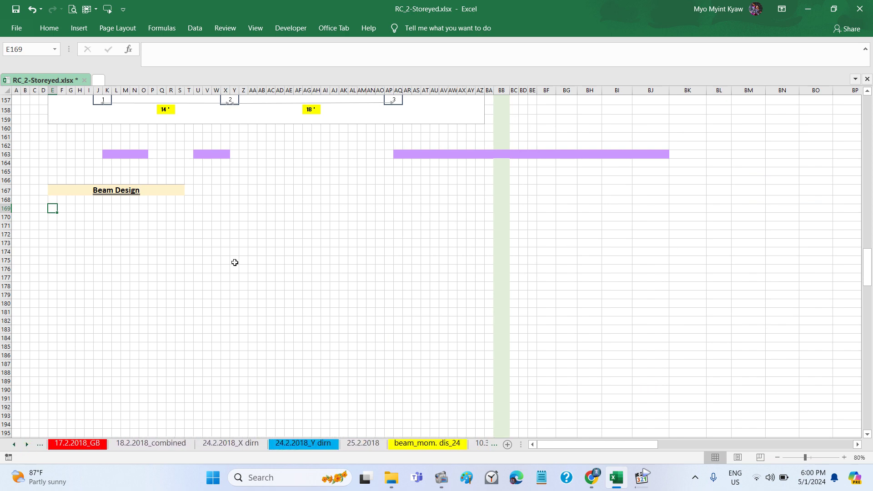
{"action": "scroll", "coordinate": [235, 262], "scroll_direction": "up", "scroll_amount": 6}
{"action": "scroll", "coordinate": [235, 263], "scroll_direction": "up", "scroll_amount": 4}
{"action": "scroll", "coordinate": [235, 263], "scroll_direction": "up", "scroll_amount": 2}
{"action": "scroll", "coordinate": [234, 262], "scroll_direction": "down", "scroll_amount": 2}
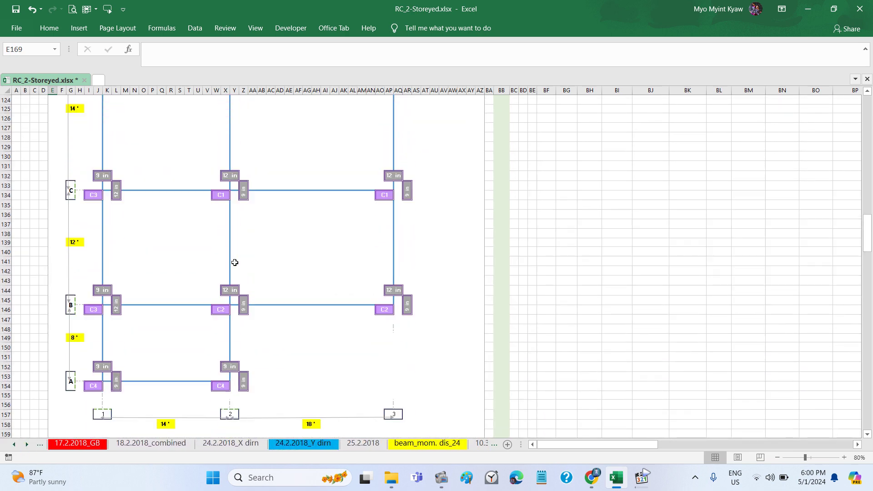
{"action": "scroll", "coordinate": [234, 262], "scroll_direction": "down", "scroll_amount": 7}
{"action": "scroll", "coordinate": [235, 262], "scroll_direction": "down", "scroll_amount": 2}
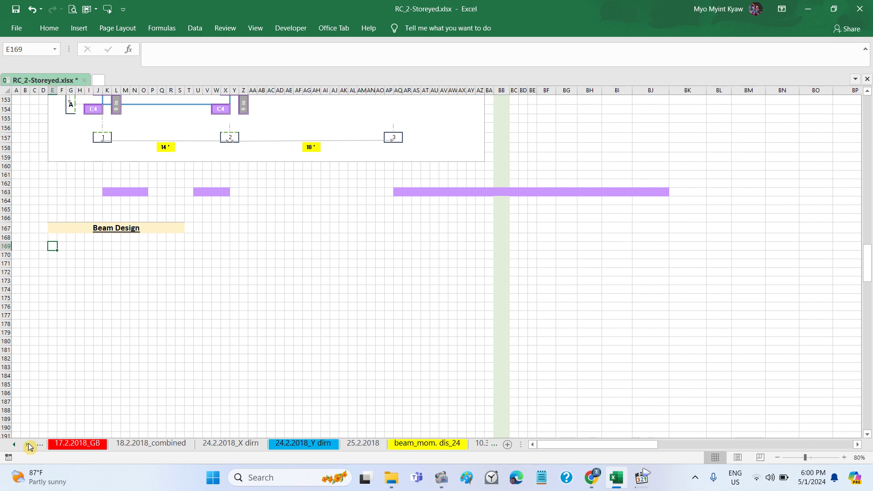
{"action": "left_click", "coordinate": [27, 444]}
{"action": "left_click", "coordinate": [27, 444]}
{"action": "left_click", "coordinate": [27, 444]}
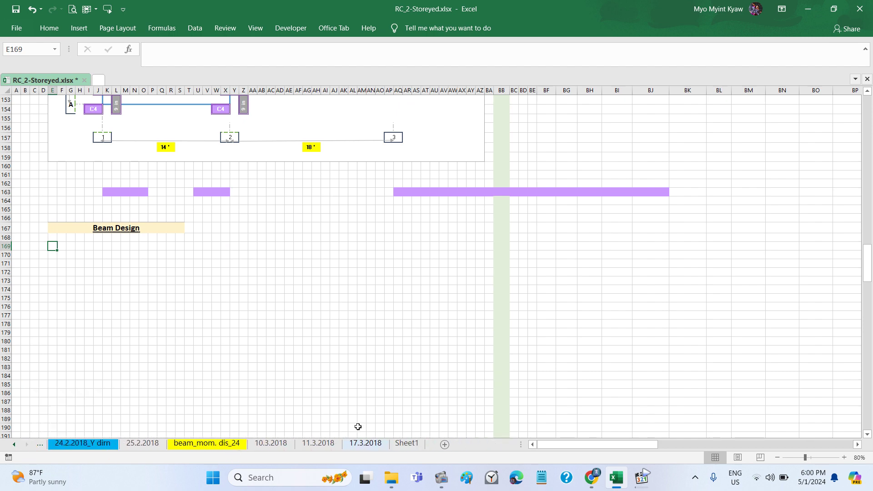
{"action": "left_click", "coordinate": [366, 444]}
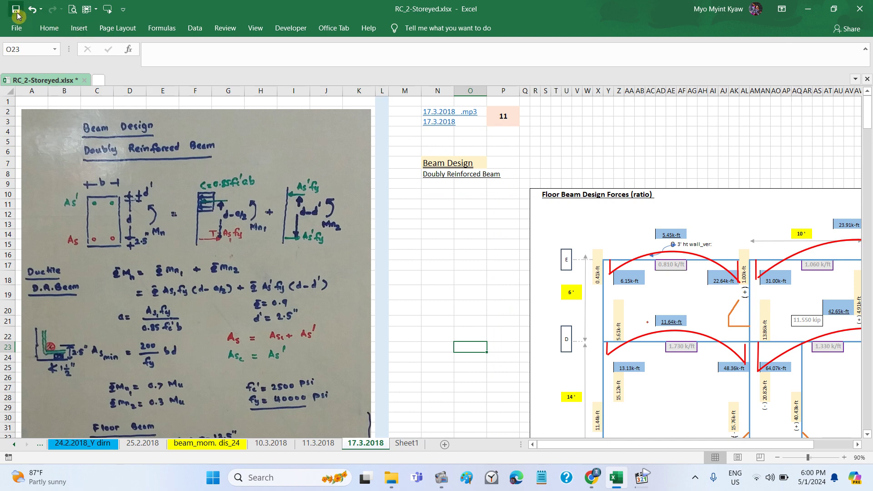
Step: Save the workbook and pan across the 17.3.2018 sheet
{"action": "left_click", "coordinate": [15, 9]}
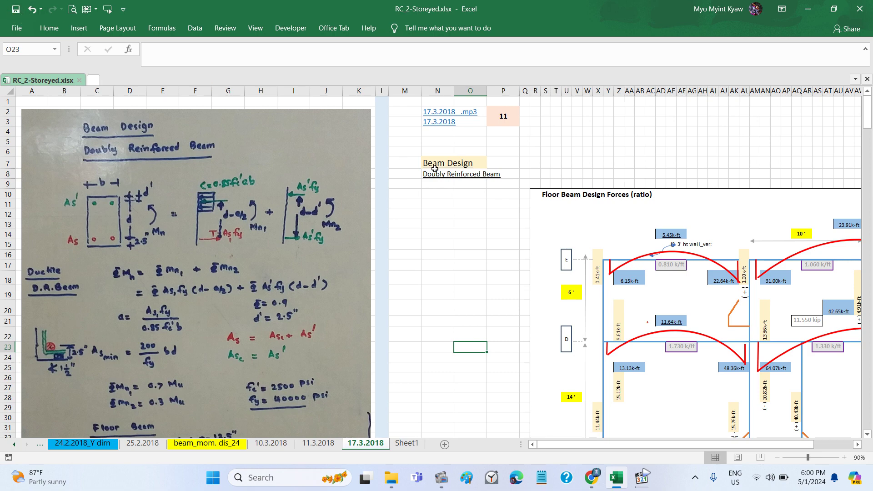
{"action": "scroll", "coordinate": [469, 196], "scroll_direction": "right", "scroll_amount": 2}
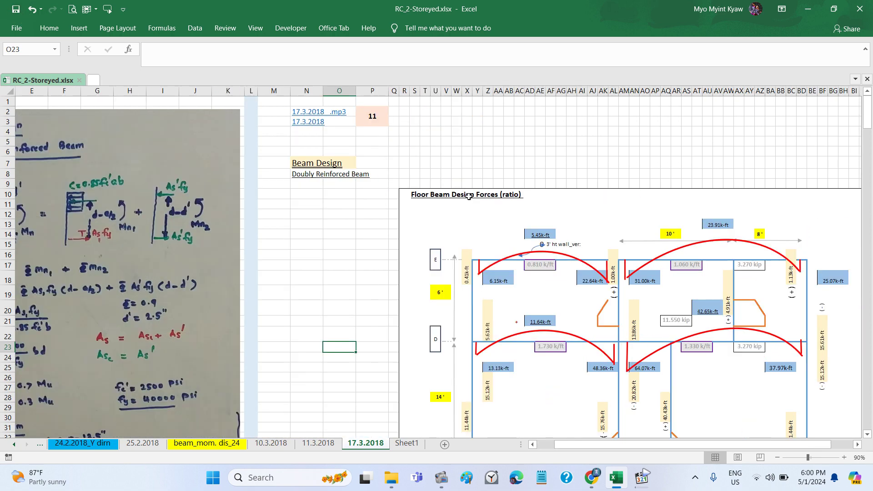
{"action": "scroll", "coordinate": [469, 196], "scroll_direction": "right", "scroll_amount": 3}
{"action": "scroll", "coordinate": [469, 197], "scroll_direction": "right", "scroll_amount": 3}
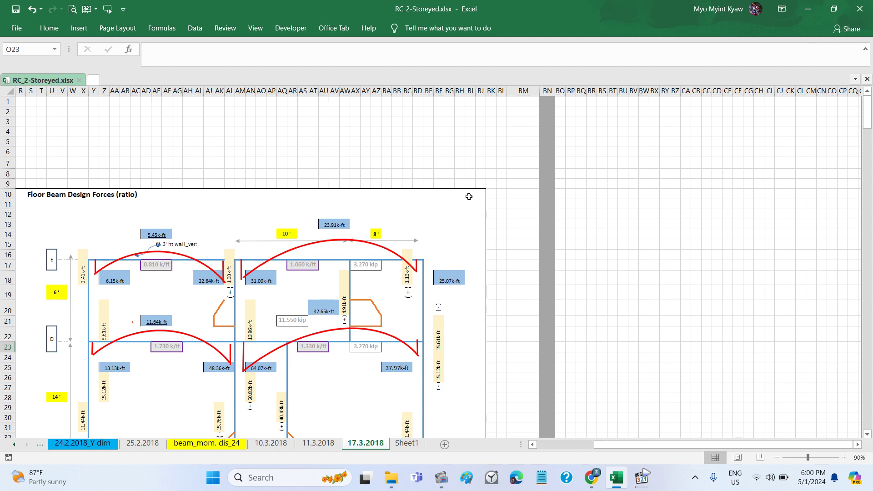
{"action": "scroll", "coordinate": [469, 196], "scroll_direction": "left", "scroll_amount": 3}
{"action": "scroll", "coordinate": [469, 197], "scroll_direction": "left", "scroll_amount": 2}
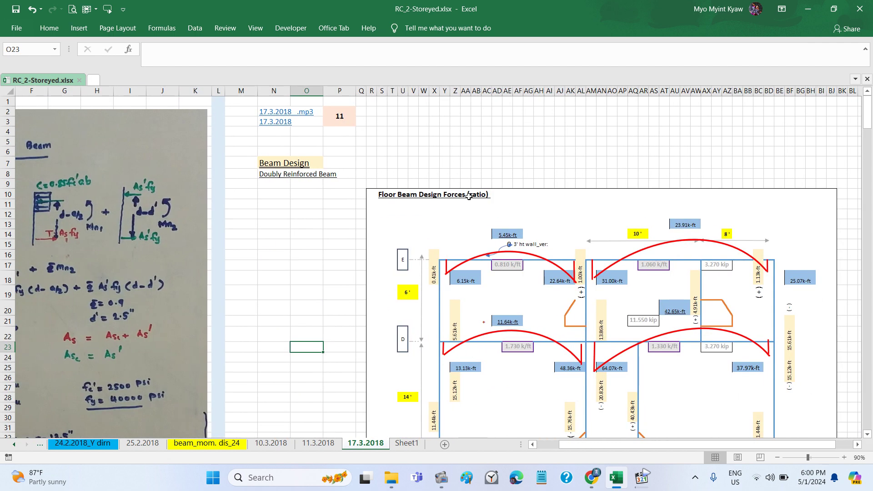
{"action": "scroll", "coordinate": [469, 196], "scroll_direction": "left", "scroll_amount": 2}
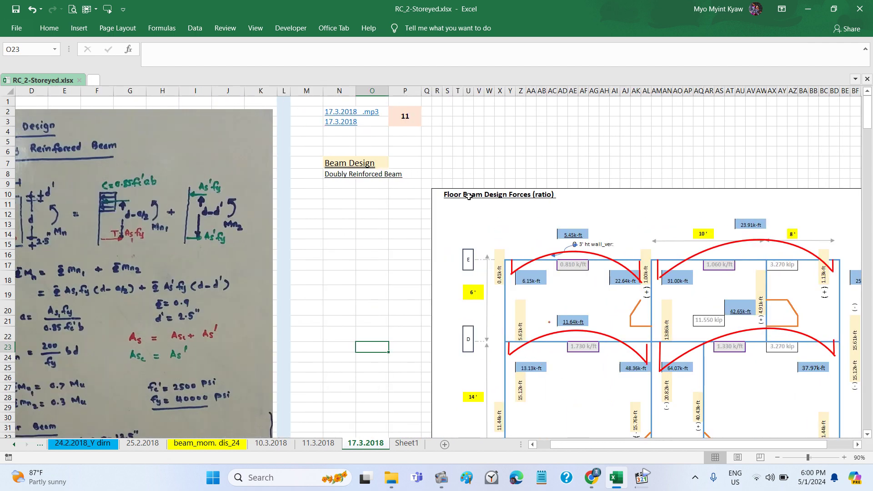
Step: Bring up the screen recorder window, then pan around the sheet again
{"action": "left_click", "coordinate": [770, 477]}
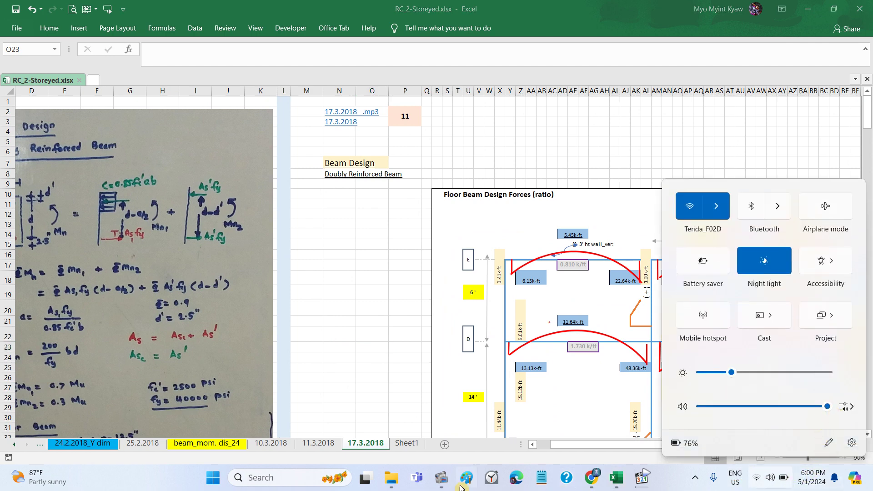
{"action": "left_click", "coordinate": [442, 488]}
{"action": "mouse_move", "coordinate": [442, 477]}
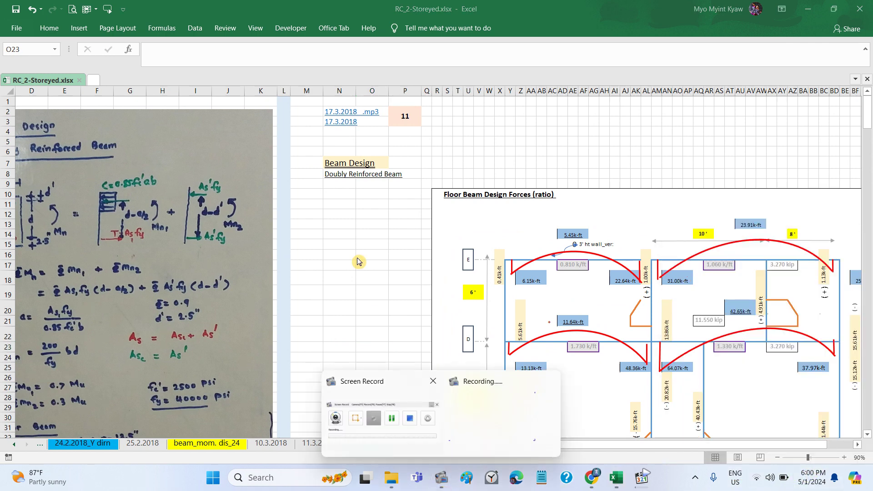
{"action": "scroll", "coordinate": [357, 258], "scroll_direction": "left", "scroll_amount": 3}
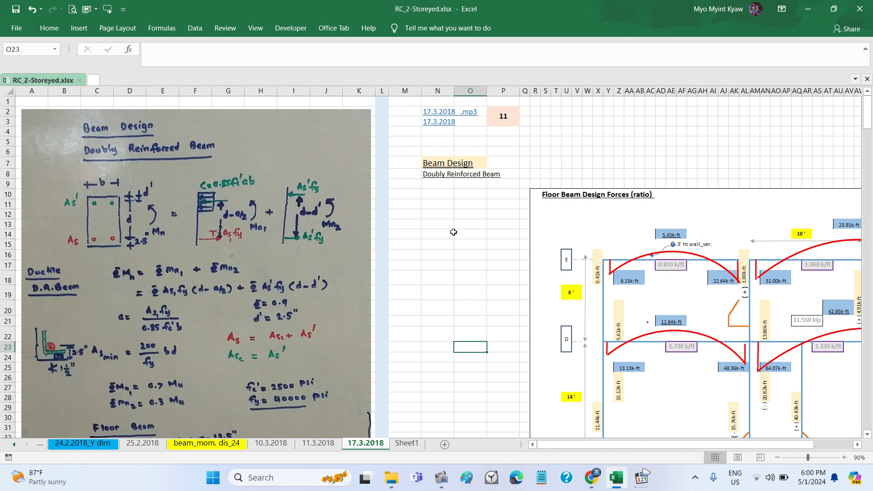
{"action": "scroll", "coordinate": [453, 232], "scroll_direction": "down", "scroll_amount": 1}
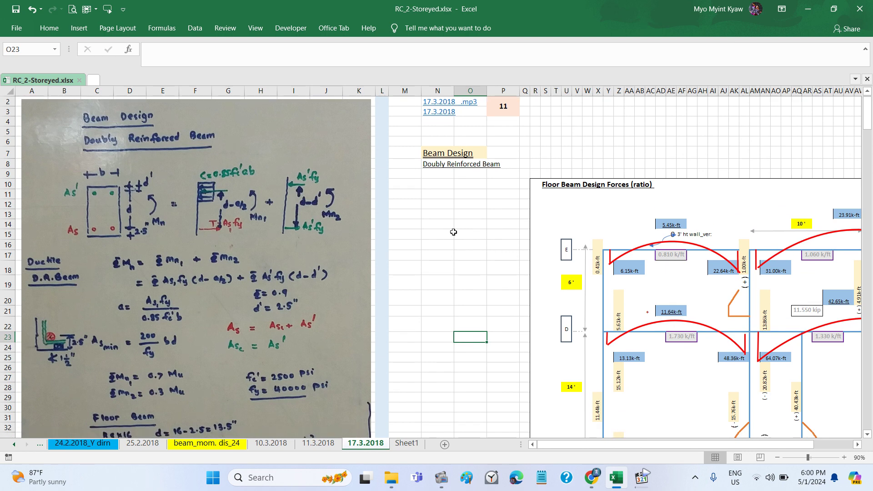
{"action": "scroll", "coordinate": [453, 232], "scroll_direction": "right", "scroll_amount": 2}
{"action": "scroll", "coordinate": [409, 233], "scroll_direction": "up", "scroll_amount": 1}
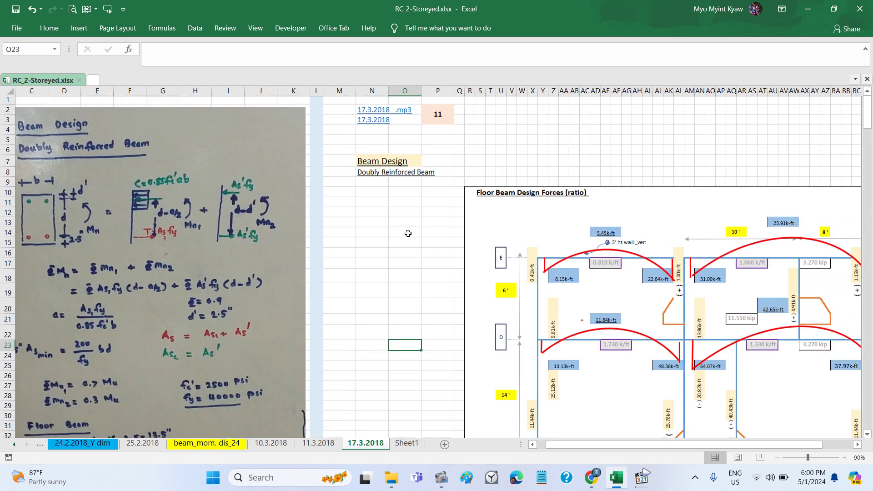
Step: Review the 11.3.2018 column and 10.3.2018 footing design sheets
{"action": "left_click", "coordinate": [319, 443]}
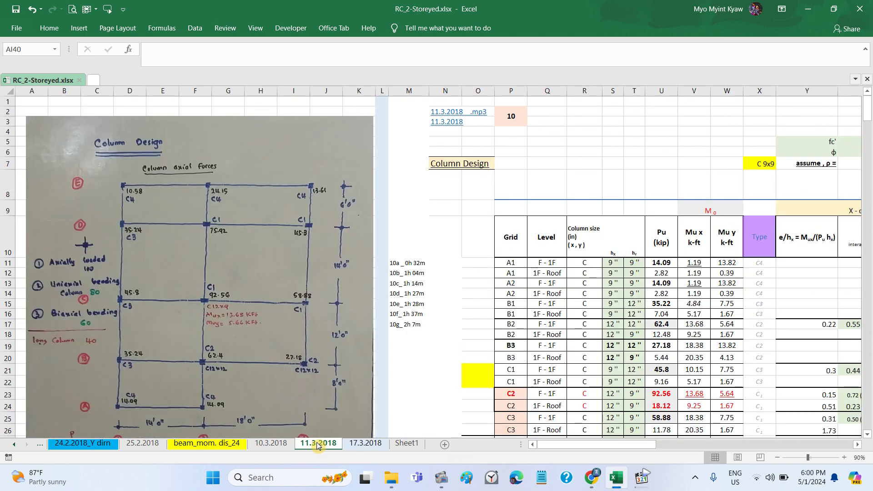
{"action": "left_click", "coordinate": [275, 448]}
{"action": "scroll", "coordinate": [369, 268], "scroll_direction": "up", "scroll_amount": 1}
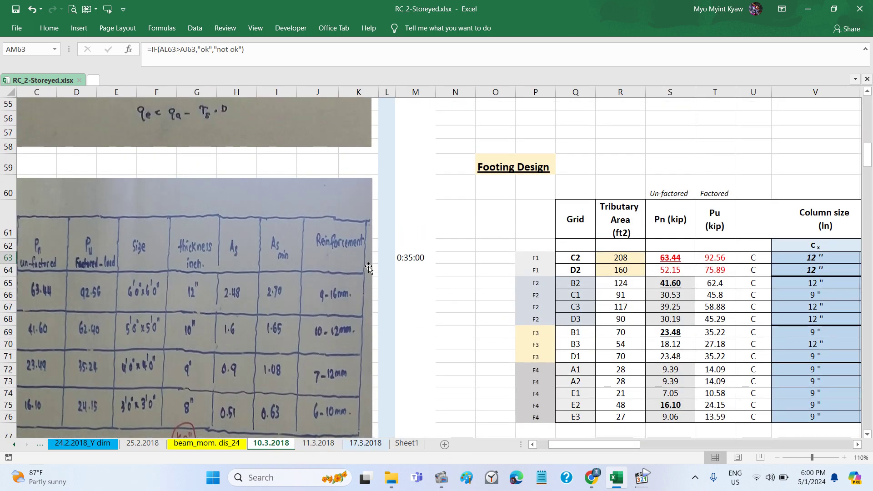
{"action": "scroll", "coordinate": [368, 268], "scroll_direction": "up", "scroll_amount": 6}
{"action": "scroll", "coordinate": [369, 268], "scroll_direction": "up", "scroll_amount": 12}
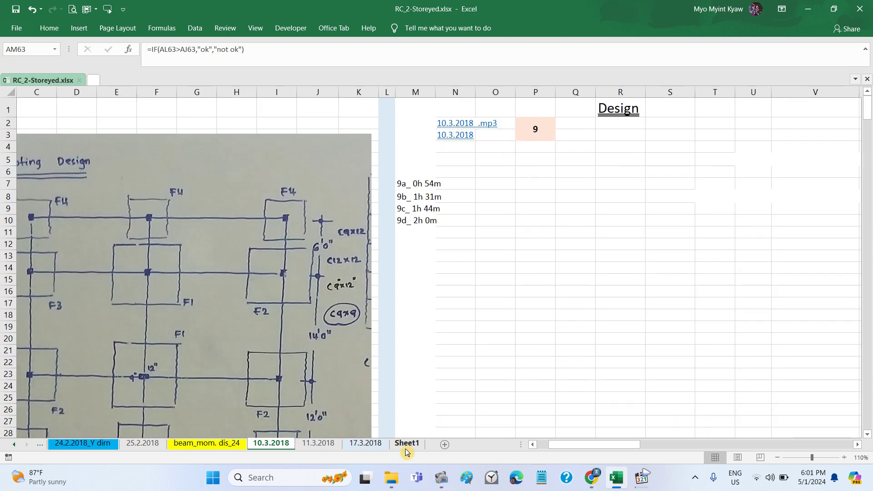
Step: Review the 25.2.2018 roof beam sheet, then return to 17.3.2018
{"action": "left_click", "coordinate": [142, 444]}
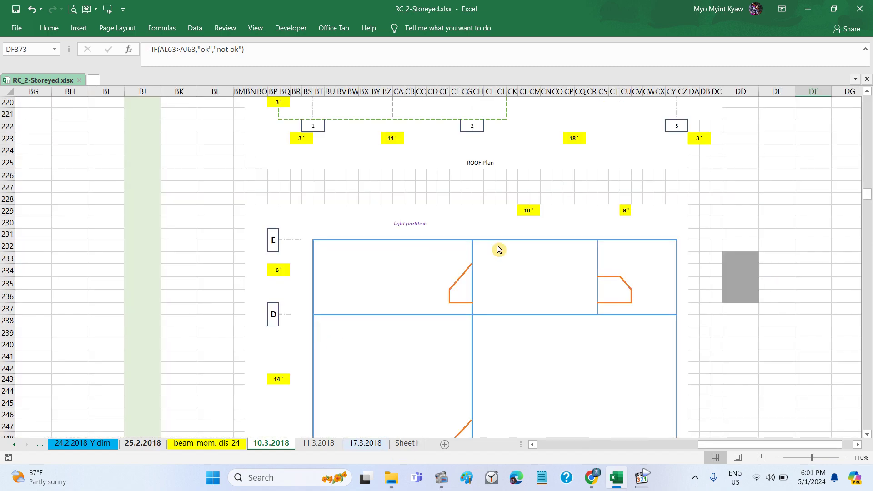
{"action": "scroll", "coordinate": [497, 246], "scroll_direction": "up", "scroll_amount": 20}
{"action": "scroll", "coordinate": [497, 246], "scroll_direction": "up", "scroll_amount": 13}
{"action": "scroll", "coordinate": [497, 245], "scroll_direction": "up", "scroll_amount": 15}
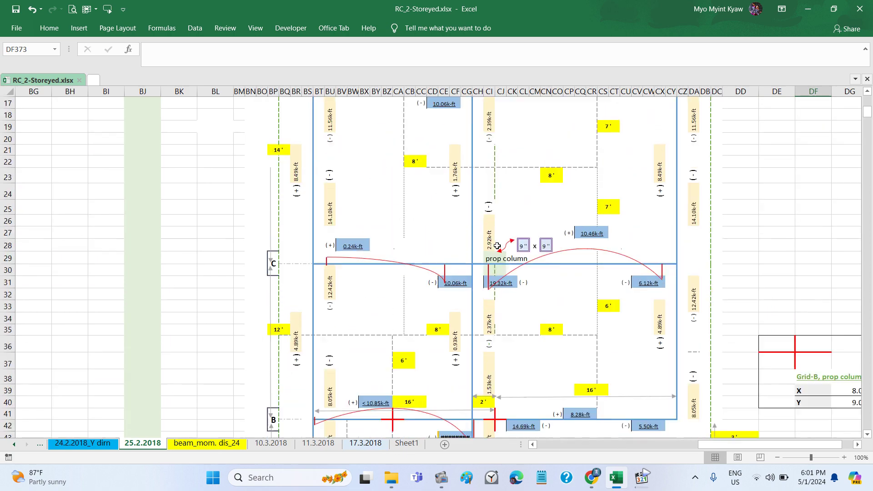
{"action": "scroll", "coordinate": [497, 246], "scroll_direction": "up", "scroll_amount": 12}
{"action": "scroll", "coordinate": [497, 246], "scroll_direction": "left", "scroll_amount": 8}
{"action": "scroll", "coordinate": [497, 245], "scroll_direction": "left", "scroll_amount": 3}
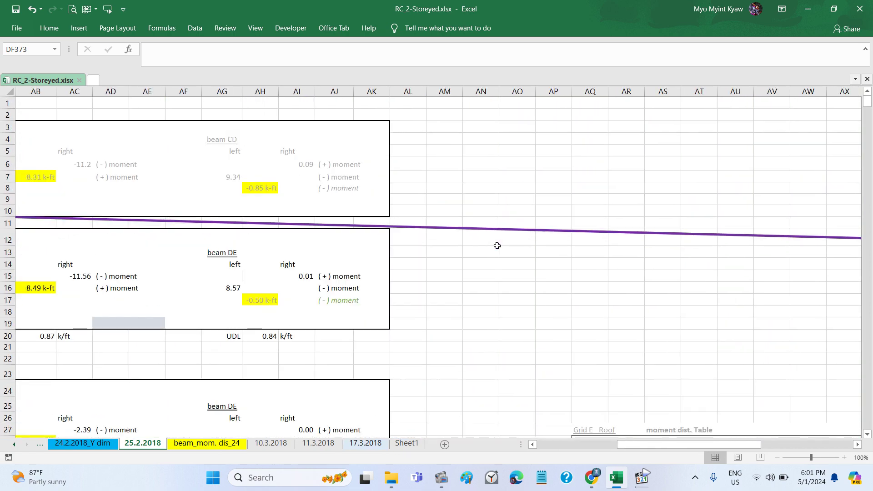
{"action": "scroll", "coordinate": [497, 246], "scroll_direction": "left", "scroll_amount": 9}
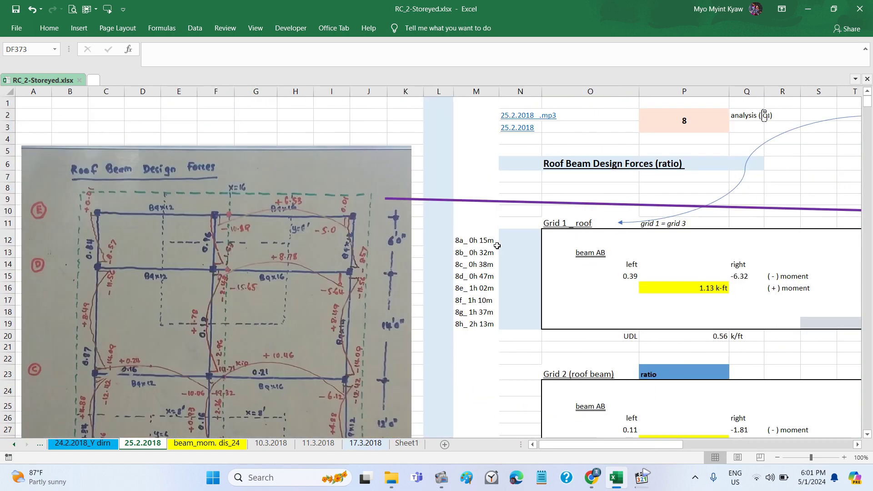
{"action": "left_click", "coordinate": [364, 444]}
Step: Save the workbook and check the source of the 6.15k-ft label in Z18
{"action": "scroll", "coordinate": [358, 301], "scroll_direction": "left", "scroll_amount": 1}
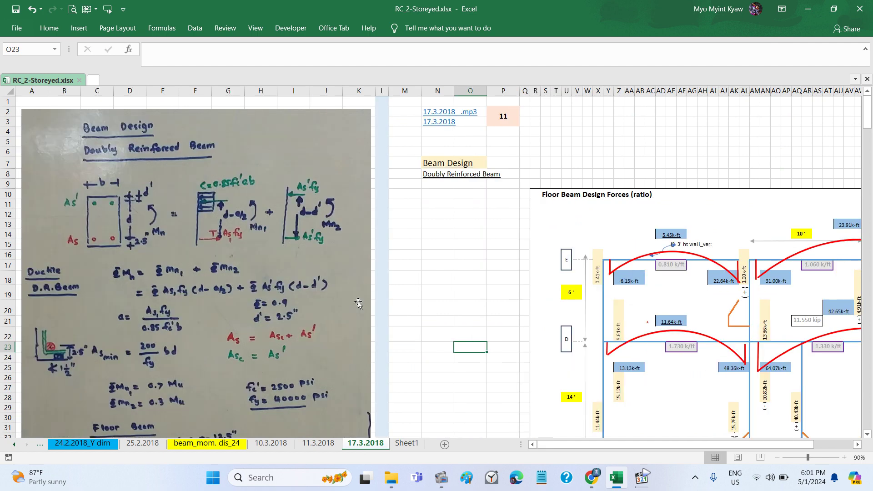
{"action": "left_click", "coordinate": [16, 9]}
{"action": "left_click", "coordinate": [624, 279]}
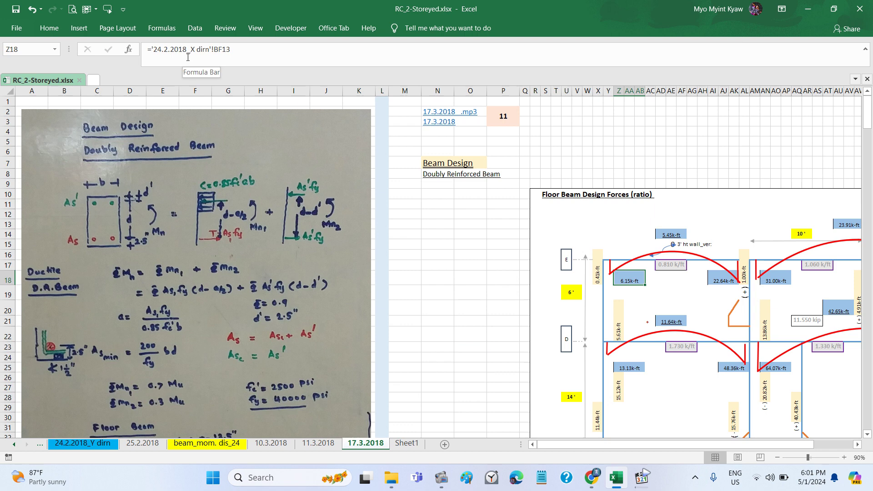
{"action": "scroll", "coordinate": [546, 210], "scroll_direction": "right", "scroll_amount": 1}
{"action": "scroll", "coordinate": [547, 210], "scroll_direction": "right", "scroll_amount": 1}
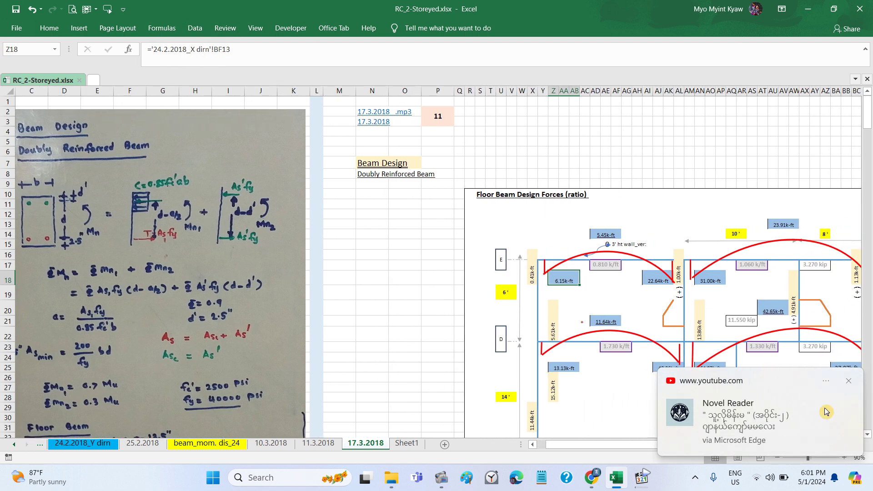
{"action": "left_click", "coordinate": [850, 381]}
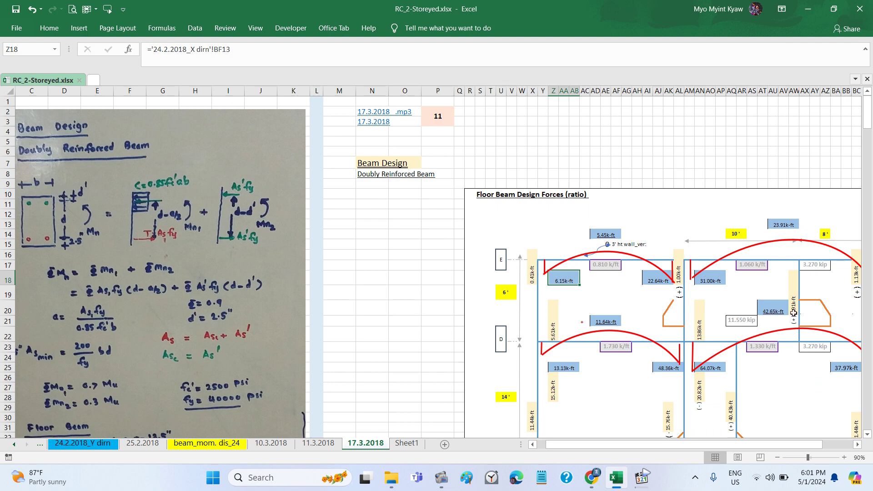
Step: Set AW18's 4.91k-ft label formula to ='24.2.2018_Y dirn'!CI19
{"action": "left_click", "coordinate": [792, 292]}
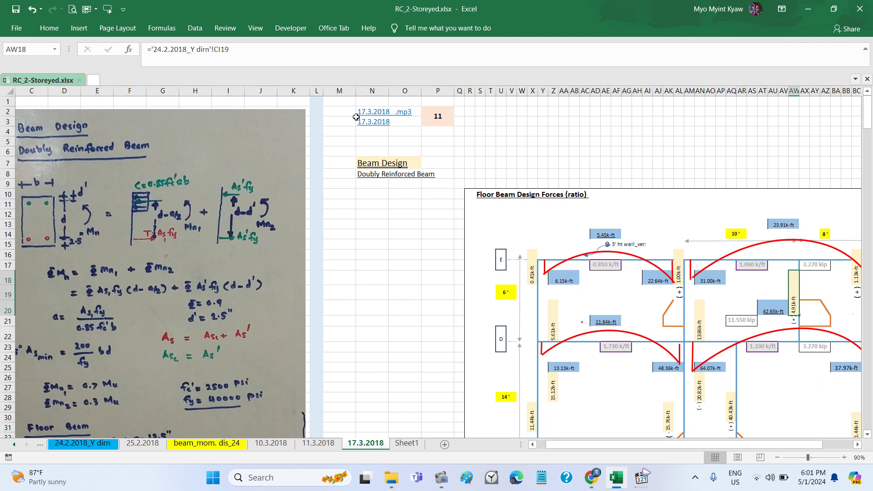
{"action": "left_click", "coordinate": [229, 48]}
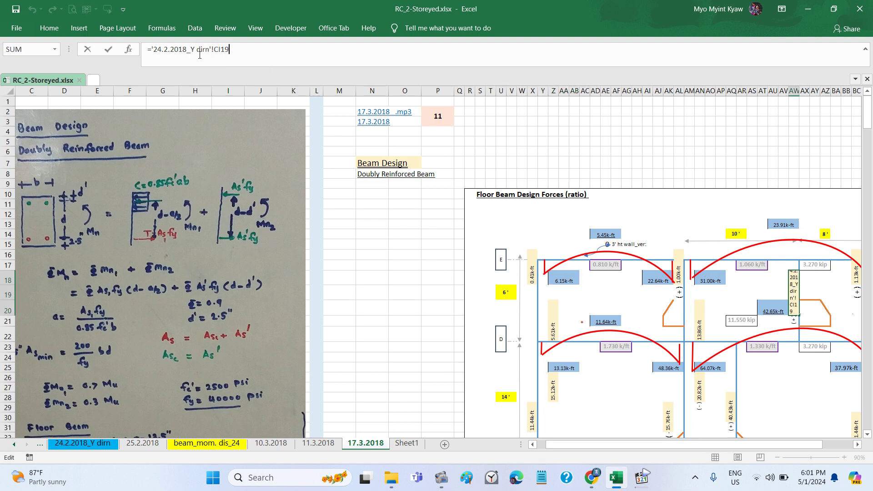
{"action": "key", "text": "ctrl+Return"}
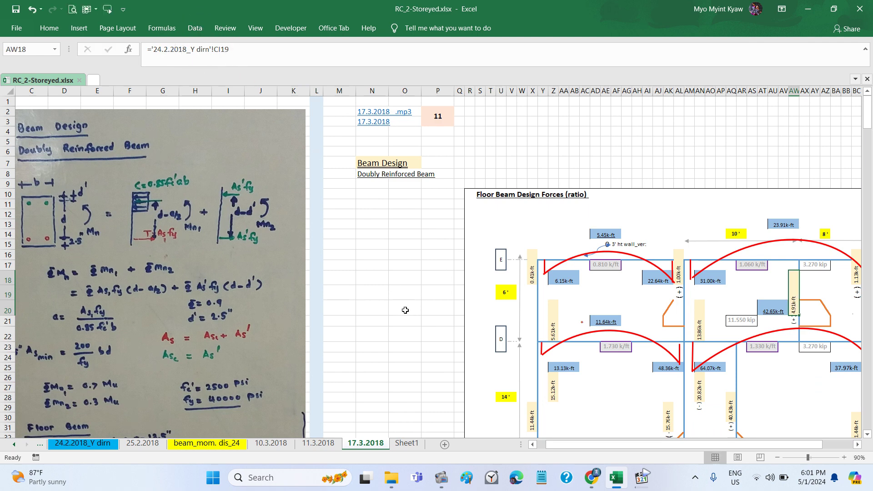
{"action": "left_click", "coordinate": [391, 262]}
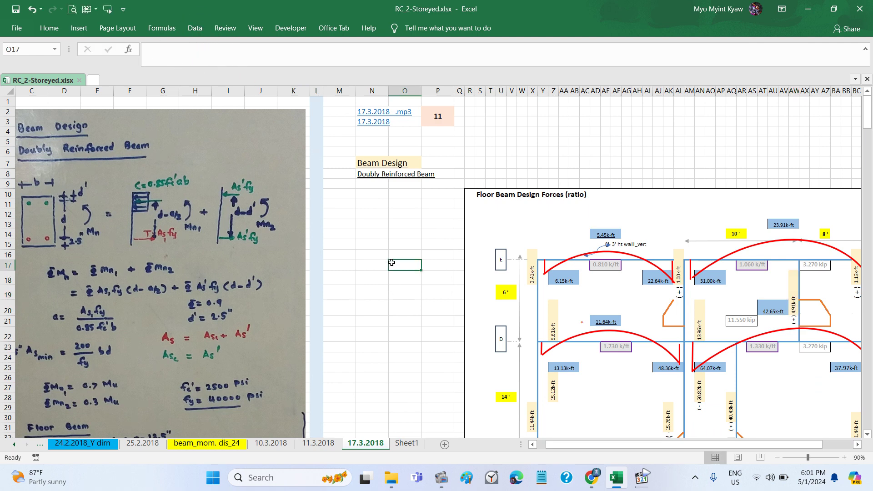
{"action": "scroll", "coordinate": [391, 262], "scroll_direction": "left", "scroll_amount": 2}
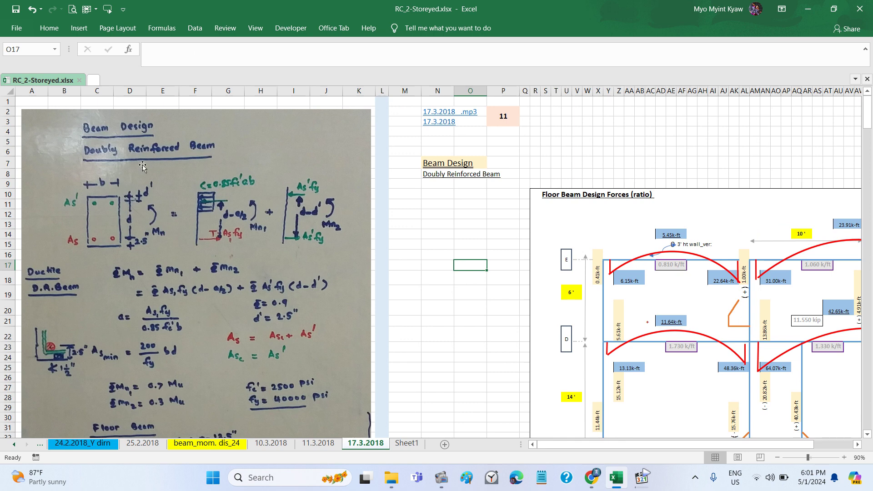
Step: Save the workbook and pan across the 17.3.2018 sheet
{"action": "left_click", "coordinate": [16, 9]}
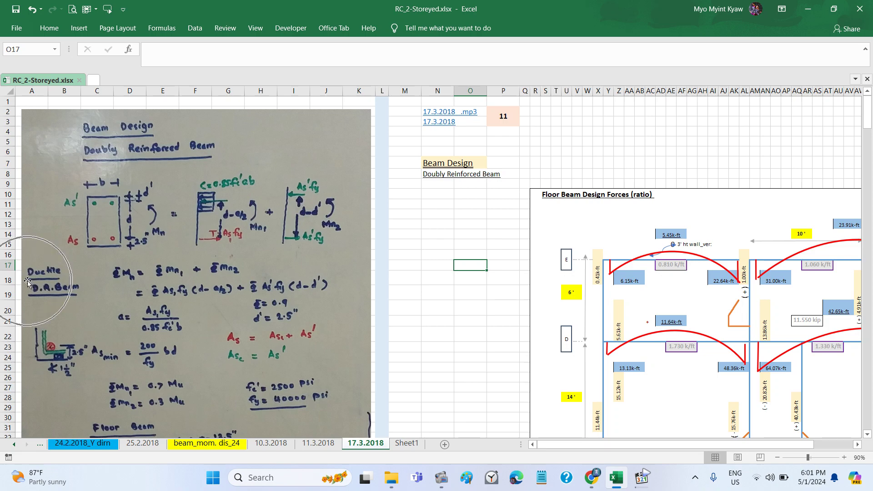
{"action": "scroll", "coordinate": [514, 342], "scroll_direction": "right", "scroll_amount": 10}
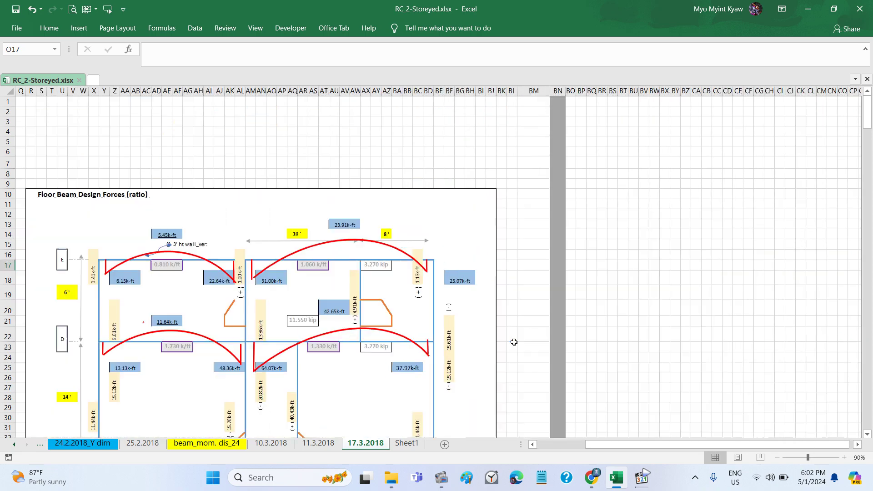
{"action": "scroll", "coordinate": [514, 342], "scroll_direction": "right", "scroll_amount": 8}
{"action": "scroll", "coordinate": [514, 342], "scroll_direction": "left", "scroll_amount": 3}
{"action": "scroll", "coordinate": [514, 342], "scroll_direction": "right", "scroll_amount": 5}
{"action": "scroll", "coordinate": [514, 342], "scroll_direction": "left", "scroll_amount": 10}
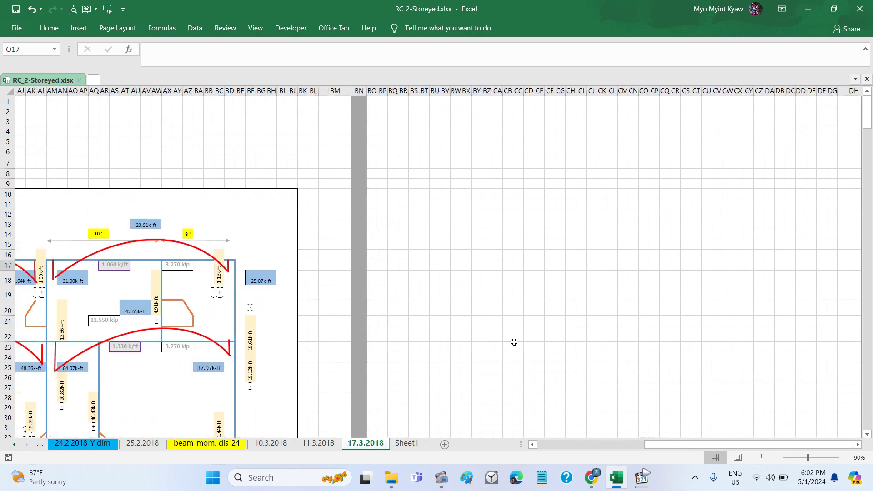
{"action": "scroll", "coordinate": [513, 343], "scroll_direction": "left", "scroll_amount": 6}
{"action": "scroll", "coordinate": [513, 343], "scroll_direction": "left", "scroll_amount": 3}
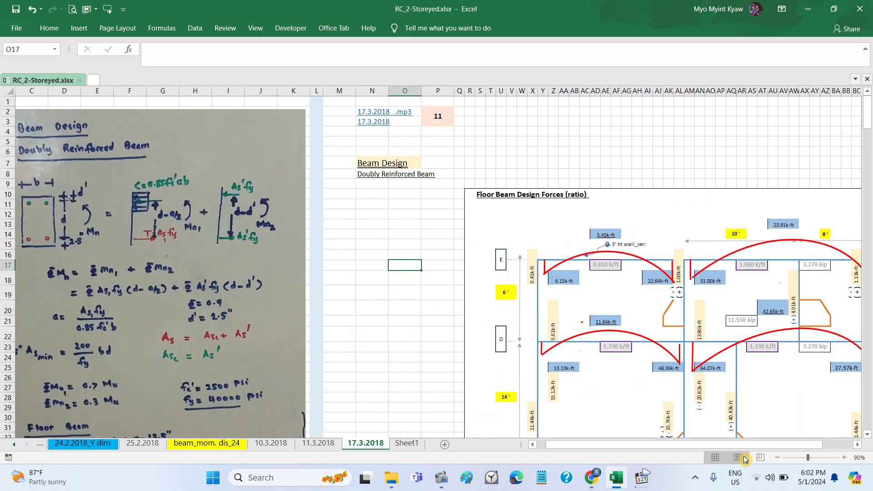
Step: Zoom out, then magnify the sheet to 90% and scroll to the top-left
{"action": "left_click", "coordinate": [779, 457]}
{"action": "left_click", "coordinate": [778, 457]}
{"action": "left_click", "coordinate": [778, 457]}
{"action": "left_click", "coordinate": [778, 457]}
{"action": "left_click", "coordinate": [779, 457]}
{"action": "left_click", "coordinate": [779, 457]}
{"action": "left_click", "coordinate": [779, 457]}
{"action": "left_click", "coordinate": [779, 457]}
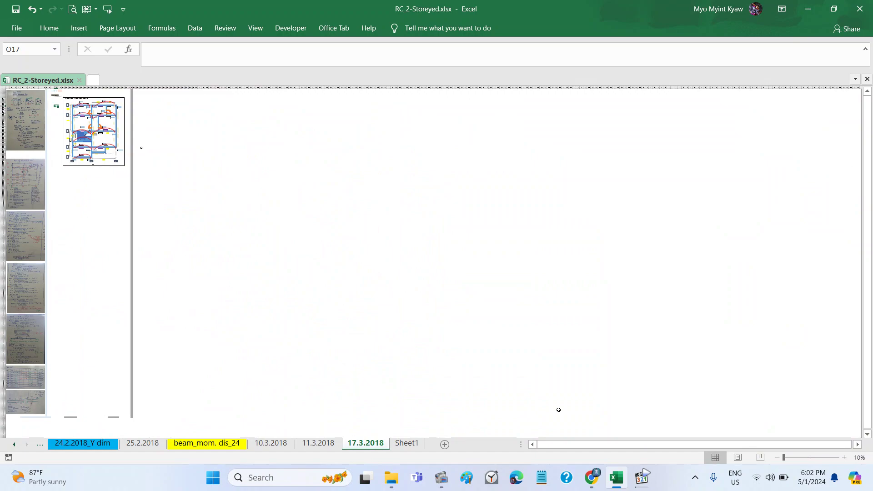
{"action": "left_click", "coordinate": [843, 458]}
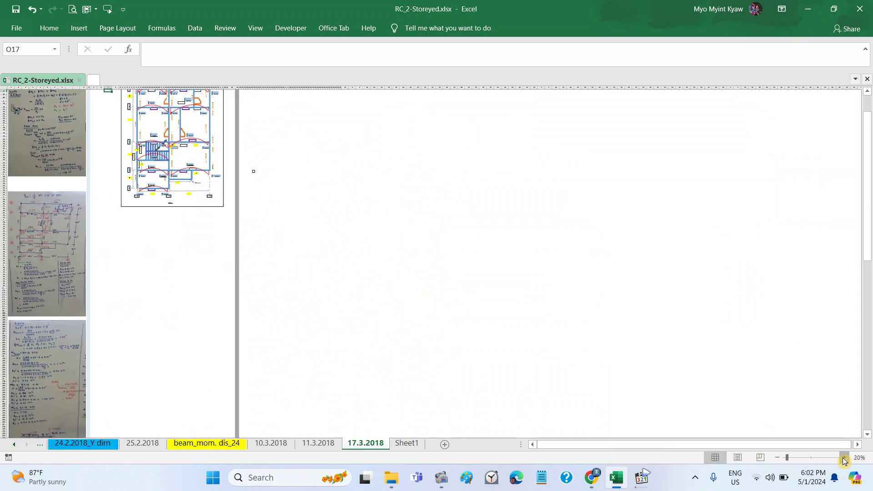
{"action": "left_click", "coordinate": [844, 458]}
{"action": "left_click", "coordinate": [843, 458]}
{"action": "left_click", "coordinate": [844, 458]}
{"action": "left_click", "coordinate": [844, 458]}
{"action": "left_click", "coordinate": [843, 458]}
{"action": "left_click", "coordinate": [844, 458]}
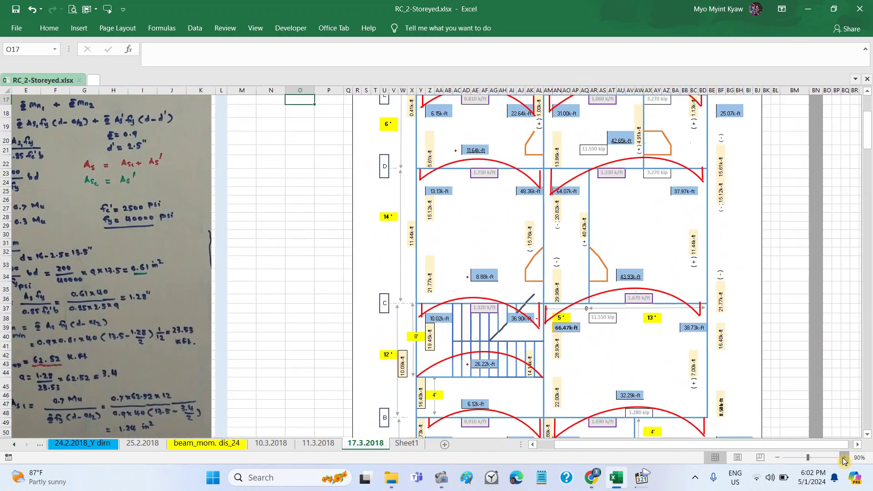
{"action": "left_click", "coordinate": [843, 458]}
{"action": "scroll", "coordinate": [581, 336], "scroll_direction": "up", "scroll_amount": 2}
{"action": "scroll", "coordinate": [581, 337], "scroll_direction": "up", "scroll_amount": 2}
{"action": "scroll", "coordinate": [581, 336], "scroll_direction": "up", "scroll_amount": 2}
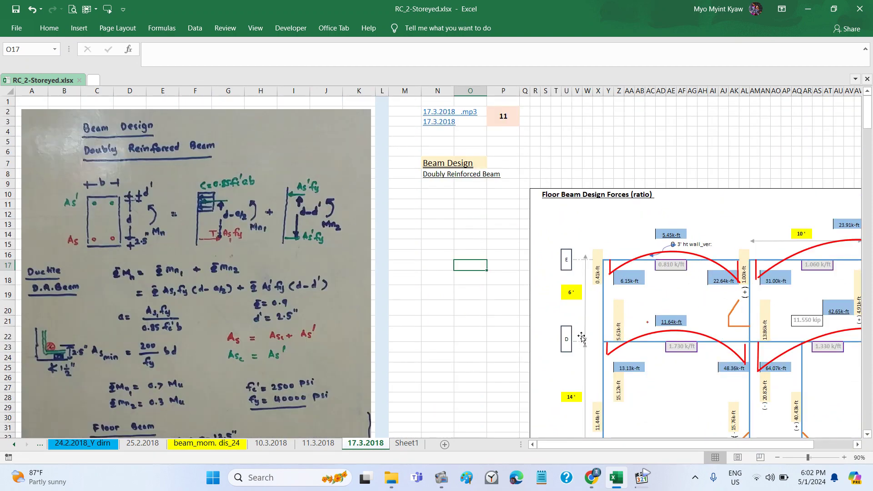
Step: Save, check the playing 17.3.2018 audio in Media Player Classic, and return to Excel
{"action": "left_click", "coordinate": [16, 11]}
{"action": "left_click", "coordinate": [599, 480]}
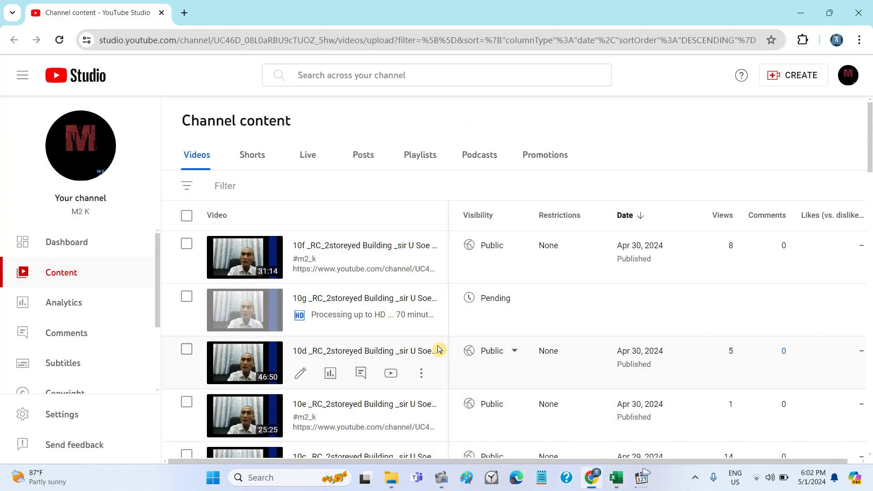
{"action": "left_click", "coordinate": [642, 477]}
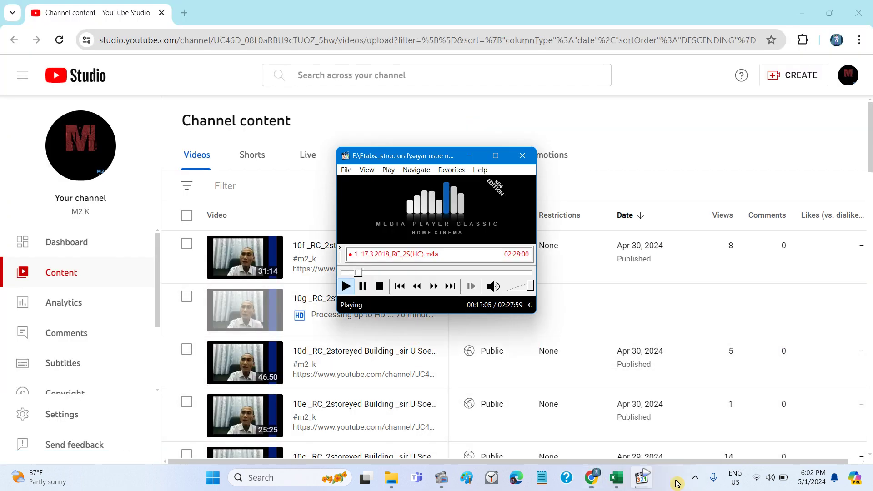
{"action": "left_click", "coordinate": [771, 483]}
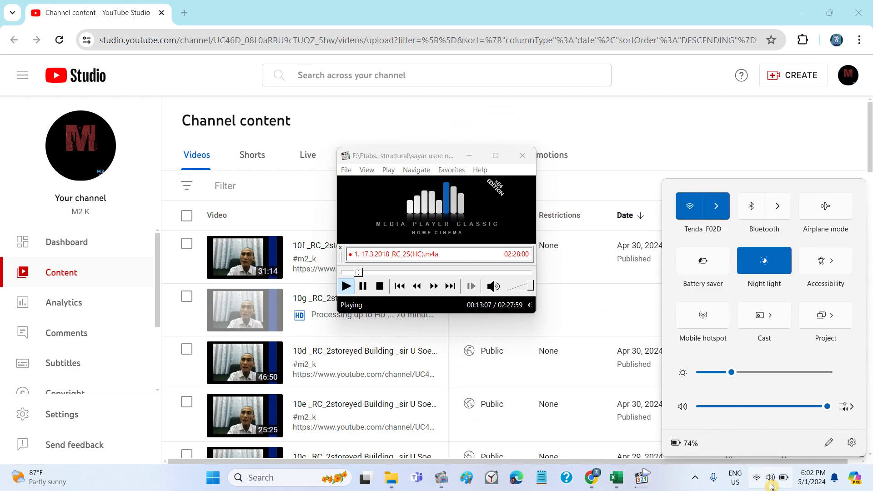
{"action": "mouse_move", "coordinate": [616, 478]}
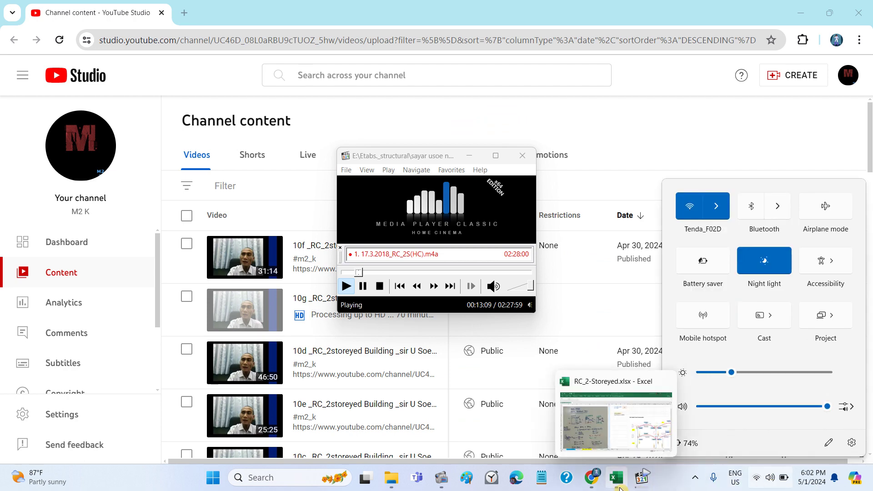
{"action": "left_click", "coordinate": [620, 488]}
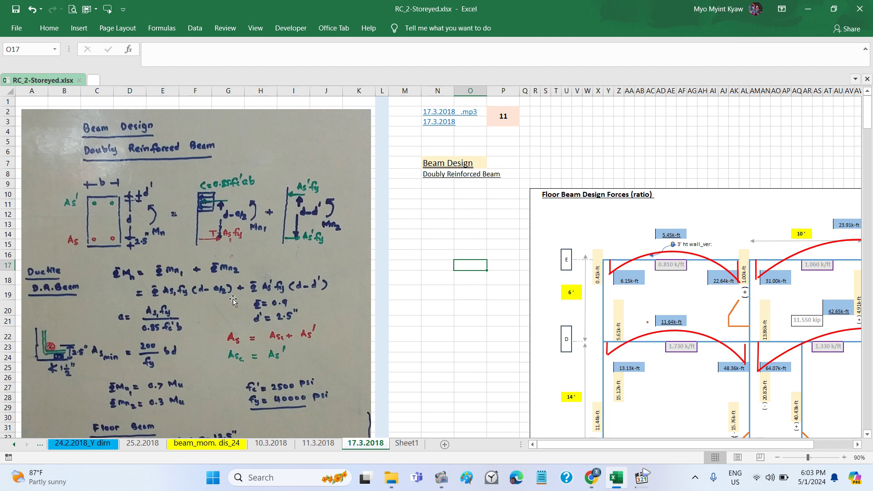
{"action": "scroll", "coordinate": [233, 296], "scroll_direction": "down", "scroll_amount": 1}
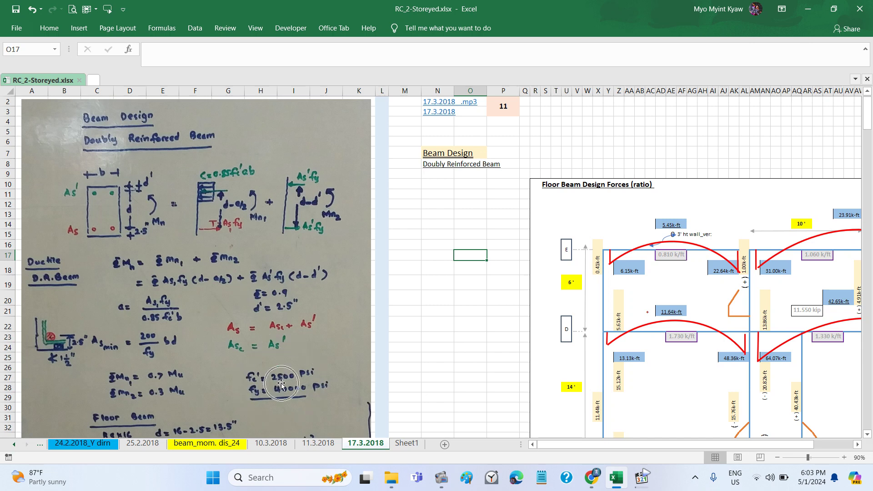
{"action": "left_click", "coordinate": [15, 445]}
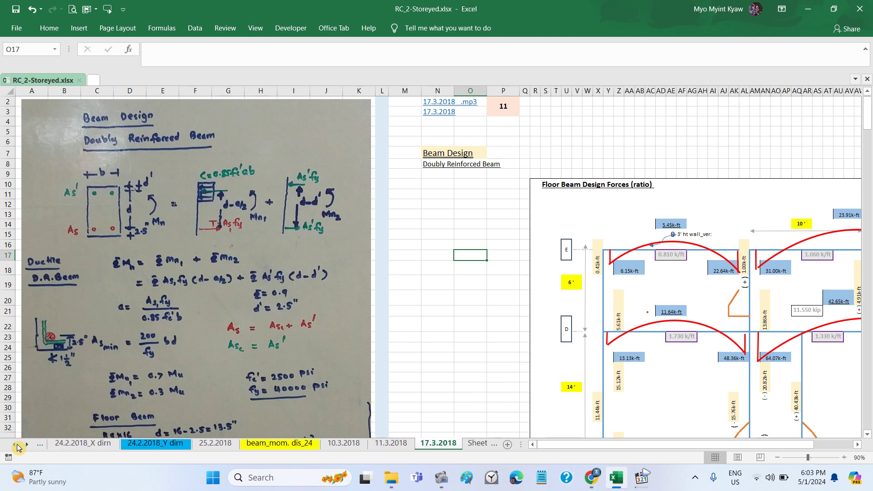
{"action": "left_click", "coordinate": [15, 445]}
{"action": "left_click", "coordinate": [15, 445]}
{"action": "left_click", "coordinate": [15, 444]}
{"action": "left_click", "coordinate": [15, 445]}
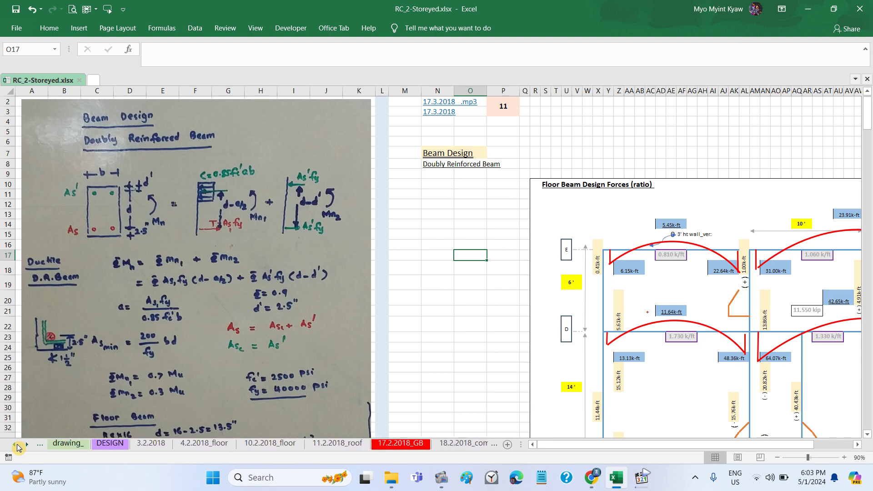
{"action": "left_click", "coordinate": [16, 446]}
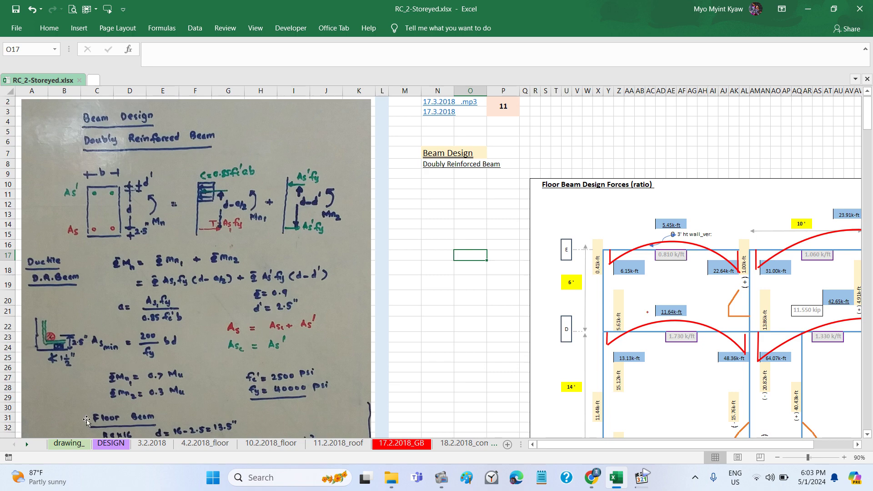
{"action": "left_click", "coordinate": [68, 443]}
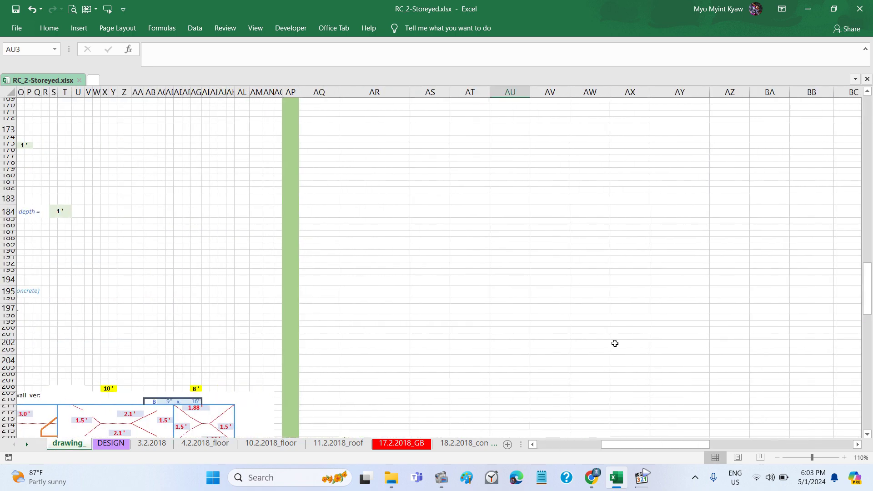
{"action": "scroll", "coordinate": [615, 343], "scroll_direction": "up", "scroll_amount": 10}
{"action": "scroll", "coordinate": [615, 343], "scroll_direction": "up", "scroll_amount": 10}
{"action": "scroll", "coordinate": [615, 344], "scroll_direction": "up", "scroll_amount": 5}
{"action": "scroll", "coordinate": [615, 343], "scroll_direction": "right", "scroll_amount": 3}
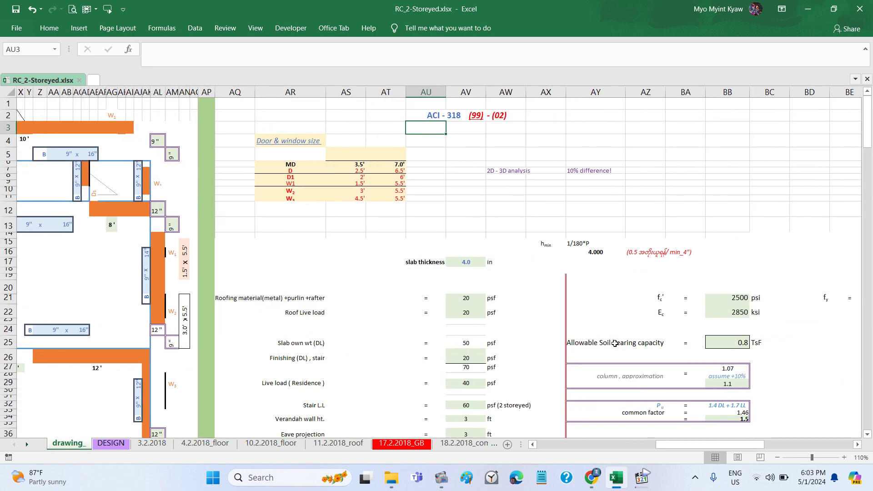
{"action": "scroll", "coordinate": [615, 344], "scroll_direction": "right", "scroll_amount": 3}
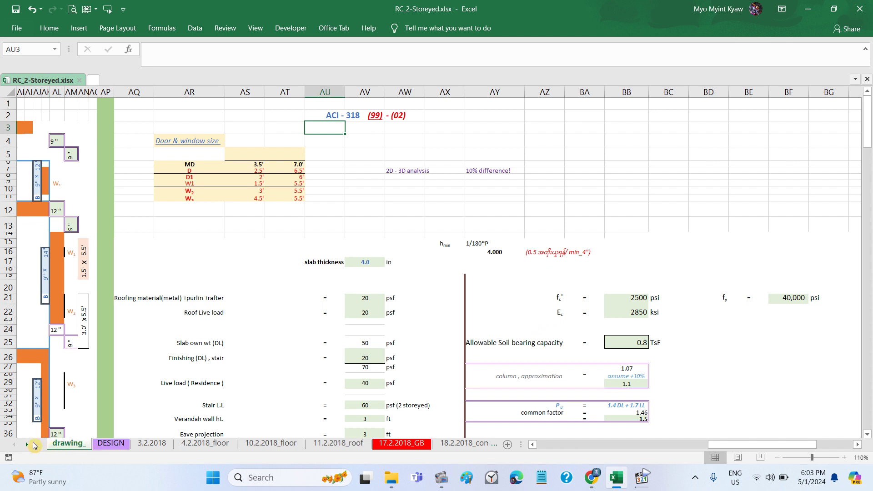
{"action": "left_click", "coordinate": [30, 444]}
{"action": "left_click", "coordinate": [30, 444]}
{"action": "left_click", "coordinate": [30, 444]}
{"action": "left_click", "coordinate": [30, 444]}
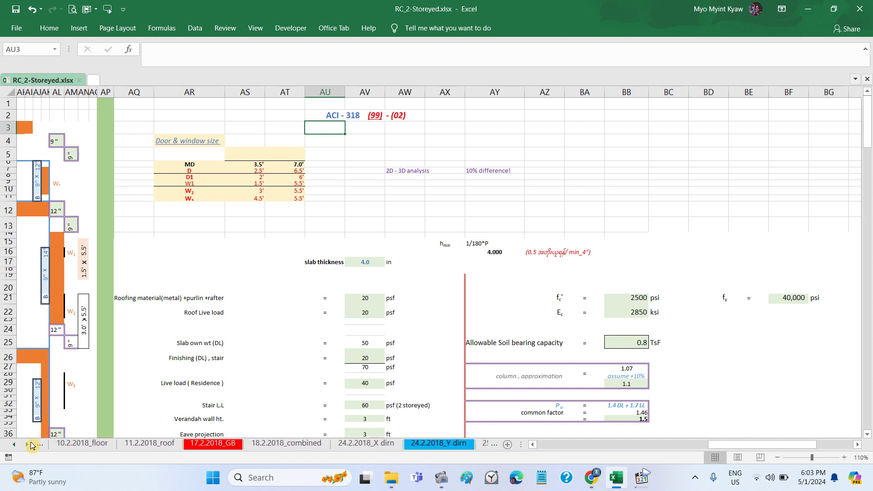
{"action": "left_click", "coordinate": [30, 444]}
{"action": "left_click", "coordinate": [30, 443]}
{"action": "left_click", "coordinate": [30, 444]}
{"action": "left_click", "coordinate": [30, 444]}
{"action": "left_click", "coordinate": [30, 444]}
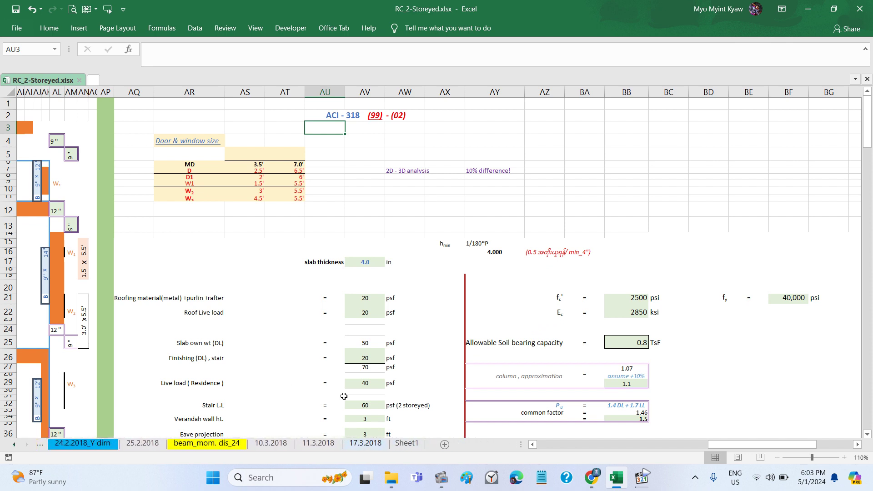
{"action": "left_click", "coordinate": [368, 446]}
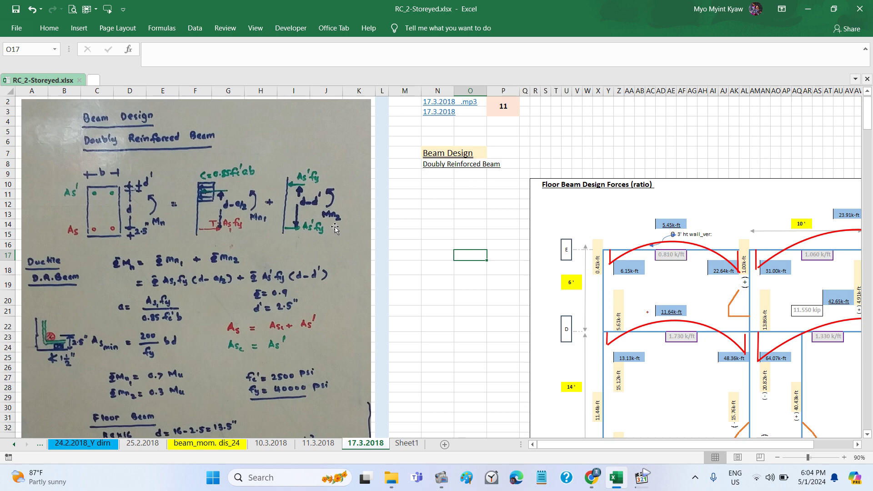
Step: Scroll right and down through the whiteboard photo of the doubly reinforced beam calculations
{"action": "scroll", "coordinate": [334, 229], "scroll_direction": "up", "scroll_amount": 1}
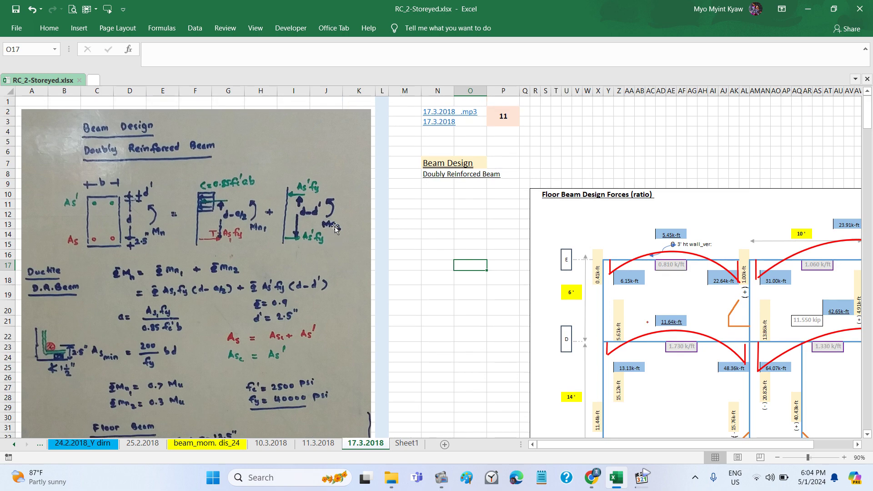
{"action": "scroll", "coordinate": [334, 228], "scroll_direction": "right", "scroll_amount": 3}
{"action": "scroll", "coordinate": [335, 229], "scroll_direction": "right", "scroll_amount": 4}
{"action": "scroll", "coordinate": [335, 227], "scroll_direction": "down", "scroll_amount": 2}
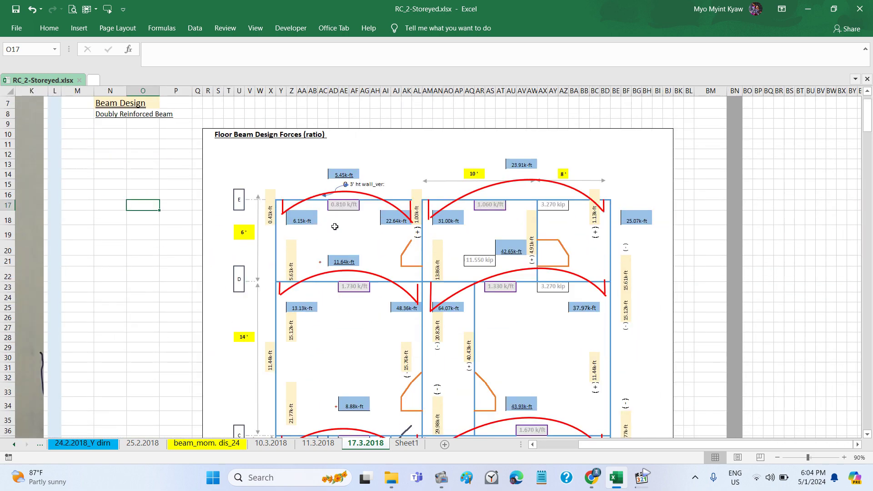
{"action": "scroll", "coordinate": [335, 226], "scroll_direction": "down", "scroll_amount": 5}
{"action": "scroll", "coordinate": [335, 226], "scroll_direction": "down", "scroll_amount": 5}
{"action": "scroll", "coordinate": [335, 226], "scroll_direction": "up", "scroll_amount": 1}
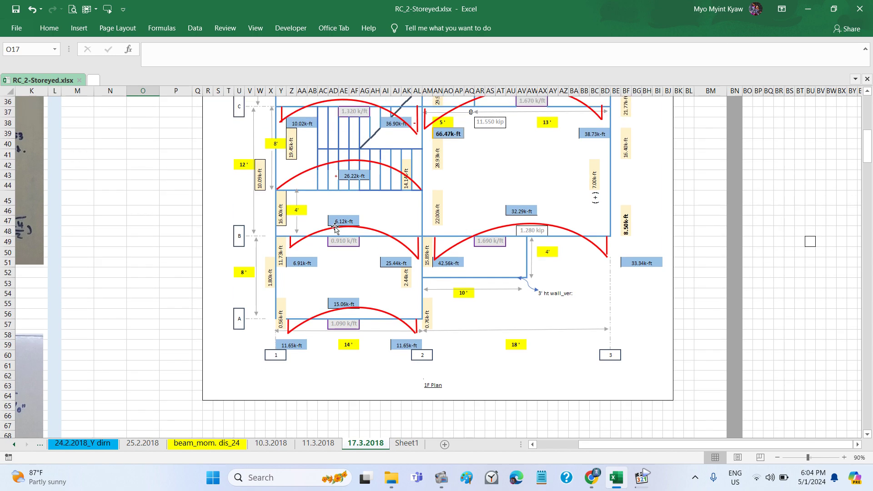
{"action": "scroll", "coordinate": [334, 227], "scroll_direction": "up", "scroll_amount": 1}
{"action": "scroll", "coordinate": [335, 226], "scroll_direction": "left", "scroll_amount": 3}
{"action": "scroll", "coordinate": [335, 226], "scroll_direction": "up", "scroll_amount": 2}
{"action": "scroll", "coordinate": [335, 227], "scroll_direction": "down", "scroll_amount": 3}
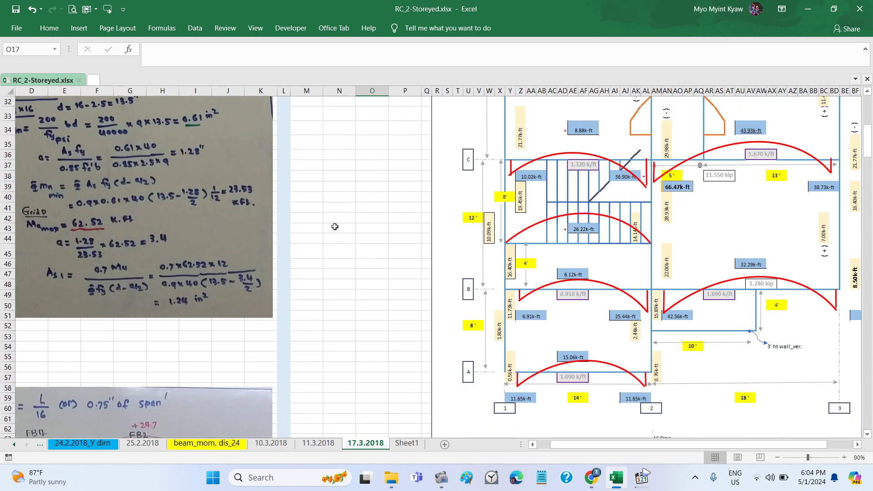
{"action": "scroll", "coordinate": [335, 226], "scroll_direction": "down", "scroll_amount": 3}
{"action": "scroll", "coordinate": [335, 227], "scroll_direction": "up", "scroll_amount": 6}
{"action": "scroll", "coordinate": [335, 227], "scroll_direction": "up", "scroll_amount": 7}
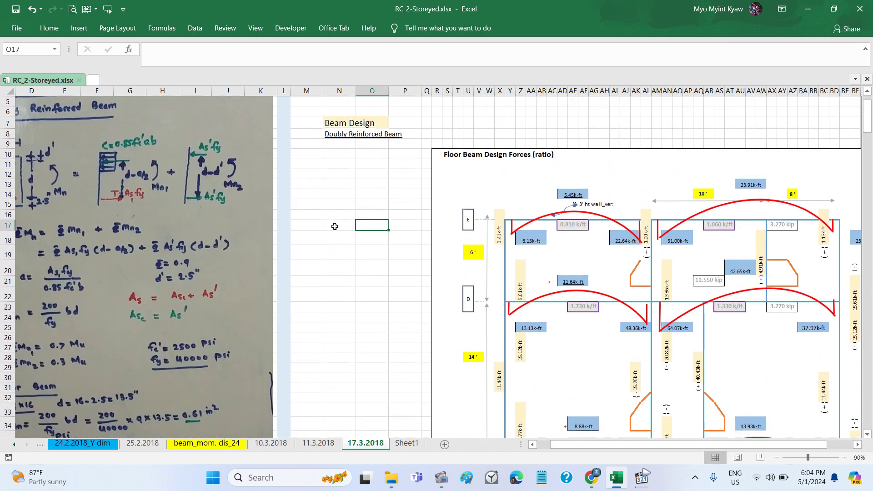
{"action": "scroll", "coordinate": [335, 226], "scroll_direction": "left", "scroll_amount": 3}
{"action": "scroll", "coordinate": [335, 227], "scroll_direction": "up", "scroll_amount": 1}
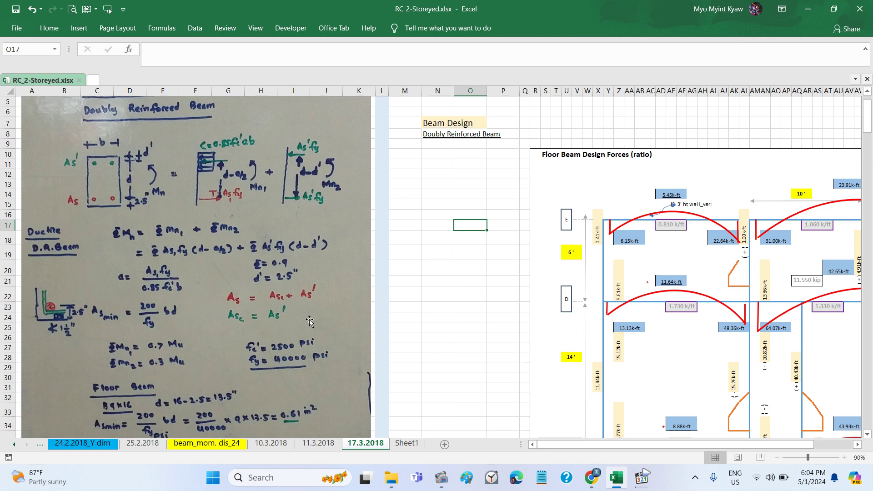
Step: Read down through the 9×16 floor beam check, then return to the Beam Design heading
{"action": "scroll", "coordinate": [309, 320], "scroll_direction": "up", "scroll_amount": 2}
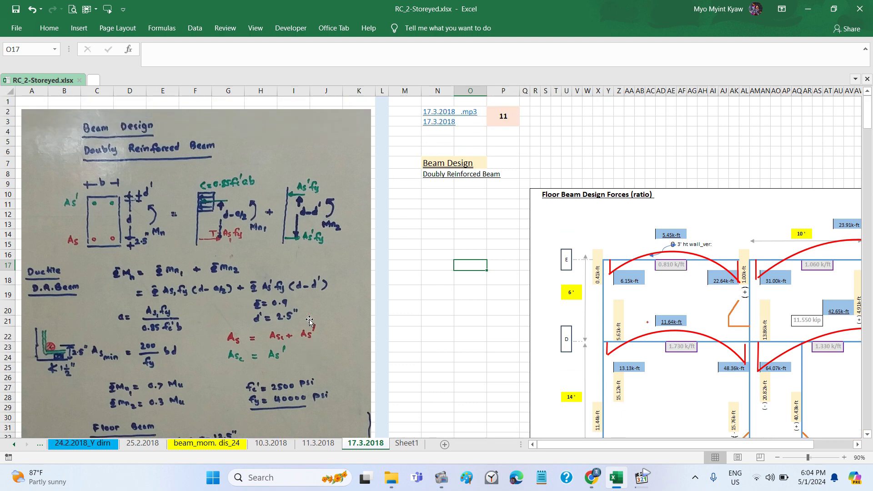
{"action": "scroll", "coordinate": [309, 319], "scroll_direction": "down", "scroll_amount": 1}
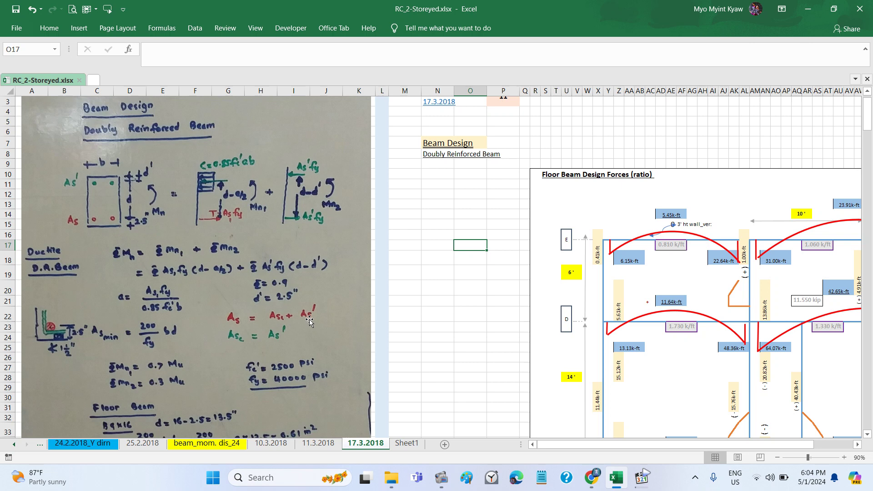
{"action": "scroll", "coordinate": [309, 319], "scroll_direction": "down", "scroll_amount": 1}
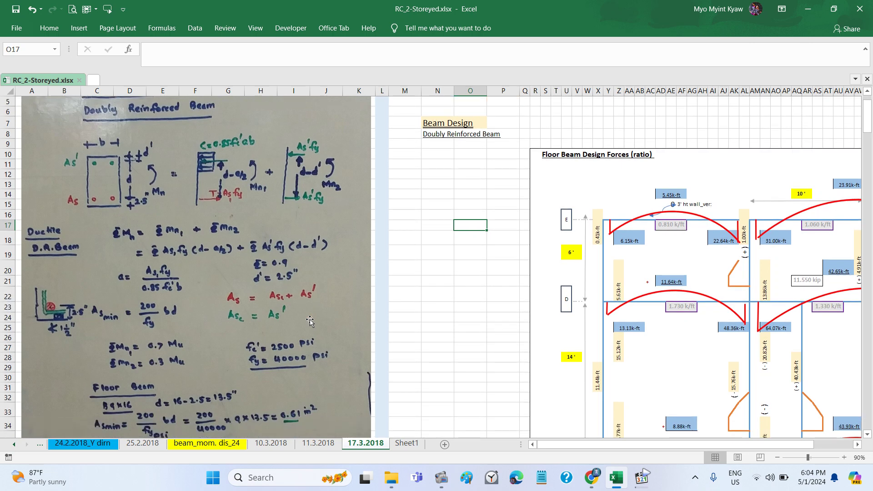
{"action": "scroll", "coordinate": [310, 319], "scroll_direction": "down", "scroll_amount": 1}
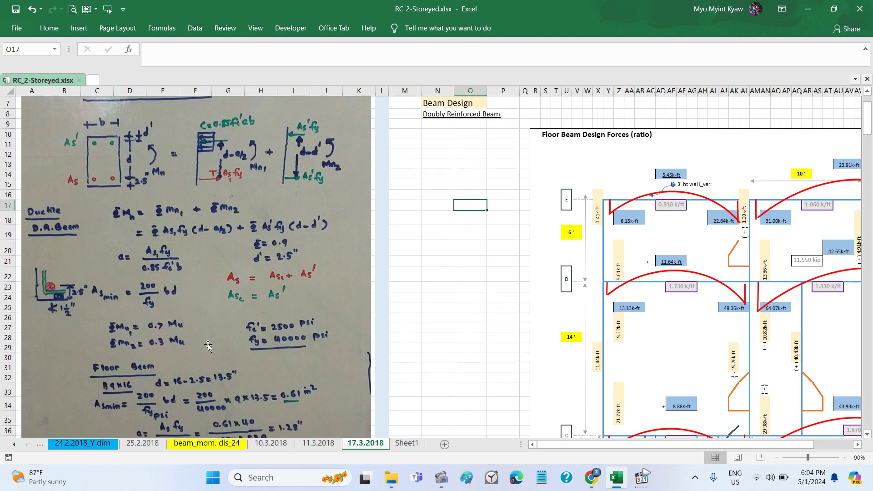
{"action": "scroll", "coordinate": [209, 345], "scroll_direction": "down", "scroll_amount": 1}
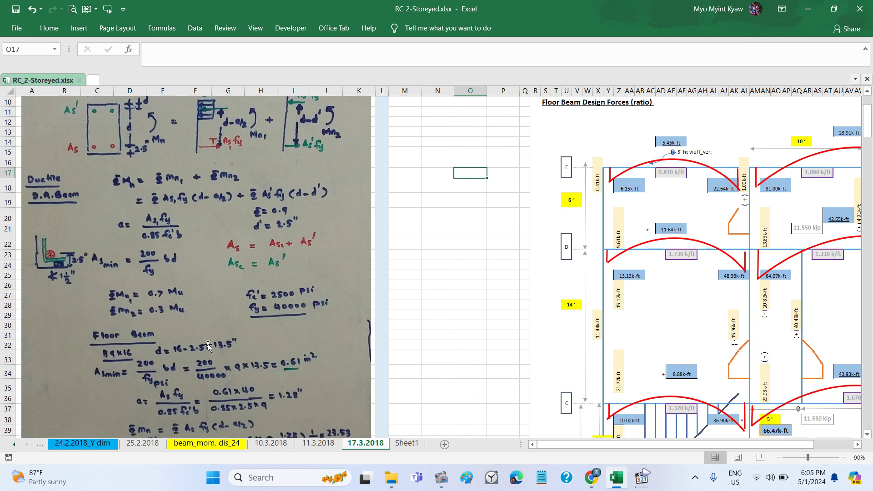
{"action": "scroll", "coordinate": [208, 345], "scroll_direction": "down", "scroll_amount": 1}
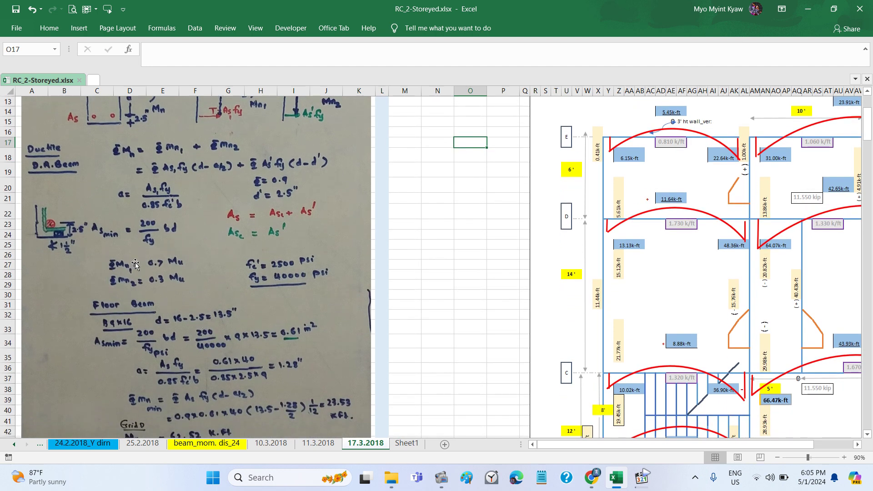
{"action": "scroll", "coordinate": [195, 300], "scroll_direction": "up", "scroll_amount": 2}
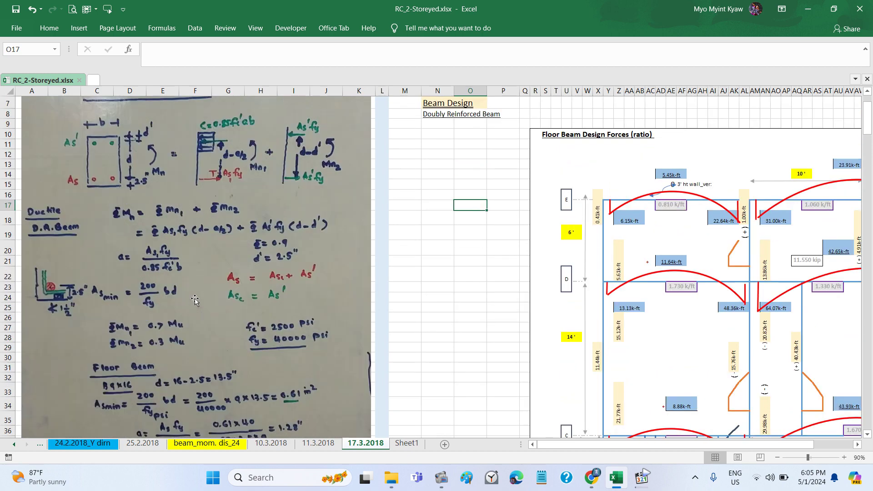
{"action": "scroll", "coordinate": [194, 300], "scroll_direction": "up", "scroll_amount": 1}
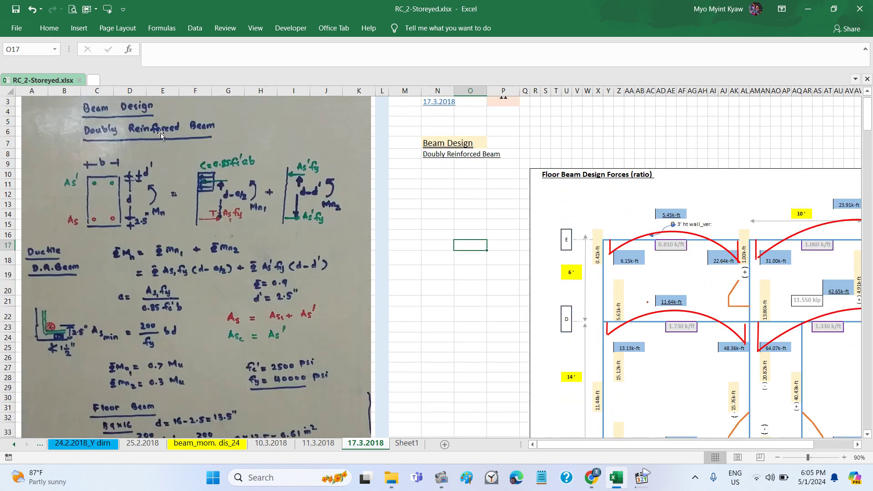
{"action": "scroll", "coordinate": [195, 320], "scroll_direction": "down", "scroll_amount": 1}
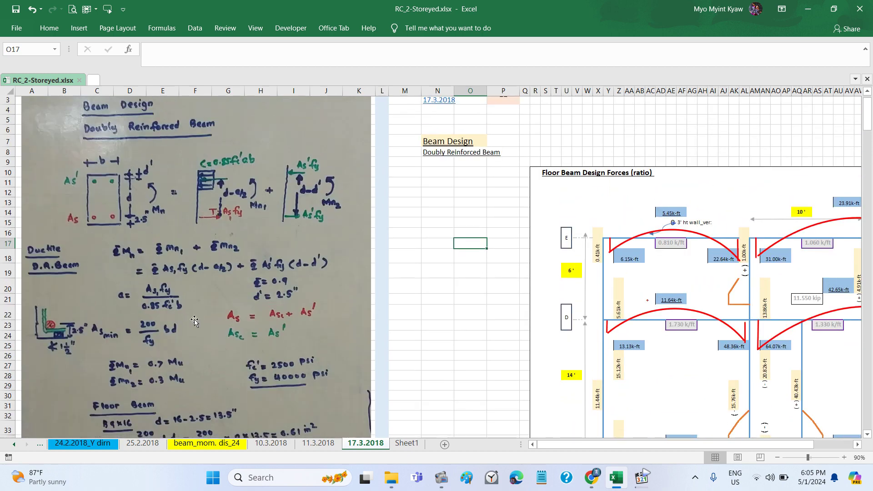
{"action": "scroll", "coordinate": [195, 320], "scroll_direction": "down", "scroll_amount": 1}
{"action": "scroll", "coordinate": [195, 319], "scroll_direction": "down", "scroll_amount": 1}
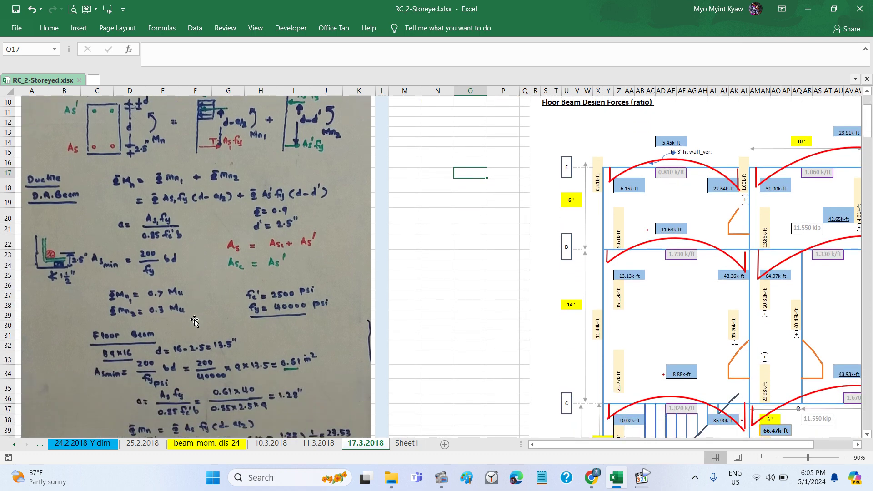
{"action": "scroll", "coordinate": [195, 319], "scroll_direction": "down", "scroll_amount": 1}
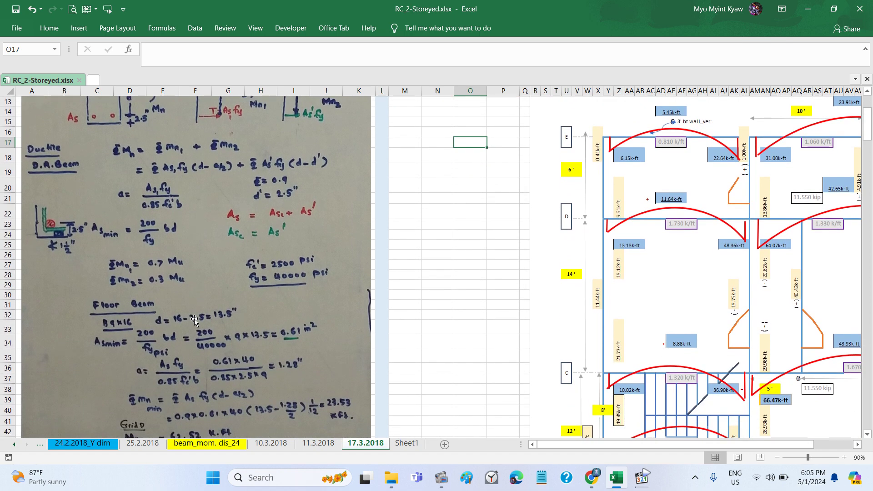
{"action": "scroll", "coordinate": [194, 319], "scroll_direction": "down", "scroll_amount": 1}
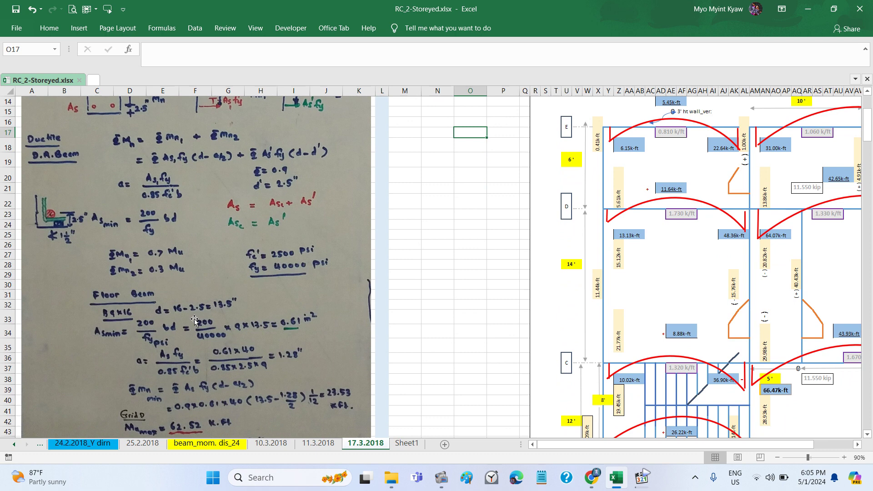
{"action": "scroll", "coordinate": [195, 319], "scroll_direction": "up", "scroll_amount": 2}
{"action": "scroll", "coordinate": [195, 319], "scroll_direction": "up", "scroll_amount": 1}
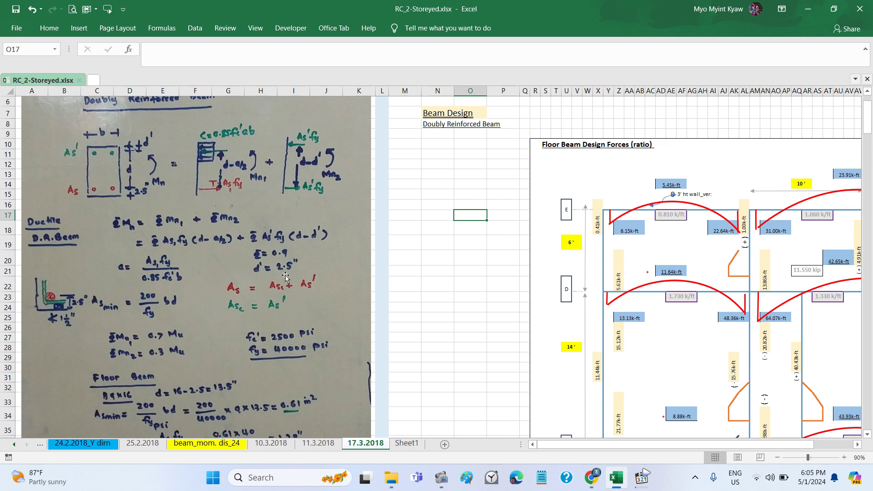
{"action": "scroll", "coordinate": [221, 299], "scroll_direction": "down", "scroll_amount": 1}
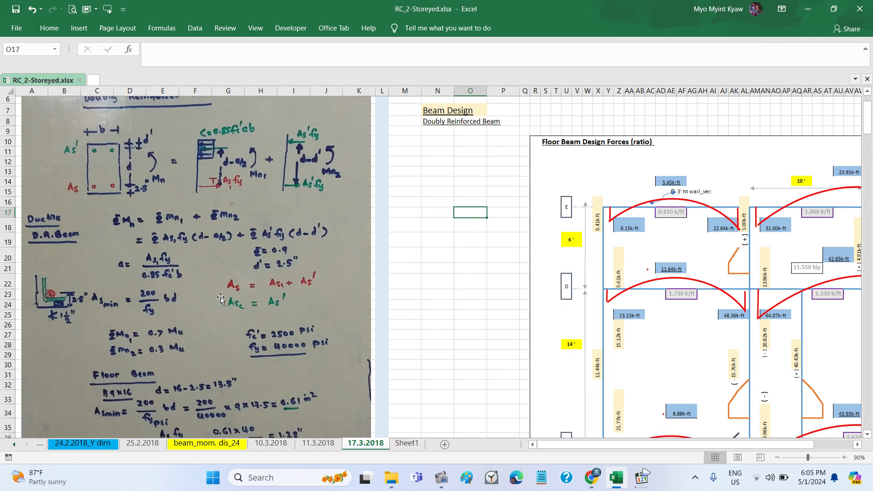
Step: Enter As= and As1+As' in N10:O10, and Asc= and As' in N11:O11
{"action": "left_click", "coordinate": [440, 136]}
{"action": "type", "text": "As"}
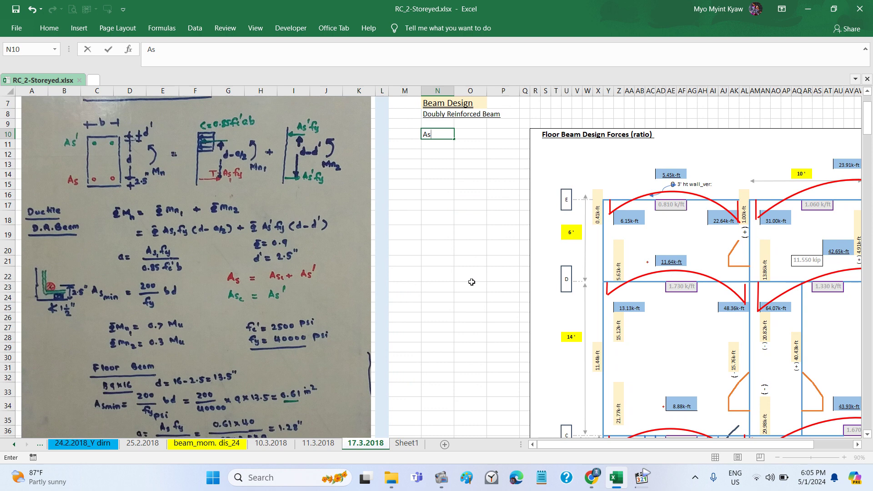
{"action": "type", "text": "="}
{"action": "key", "text": "Tab"}
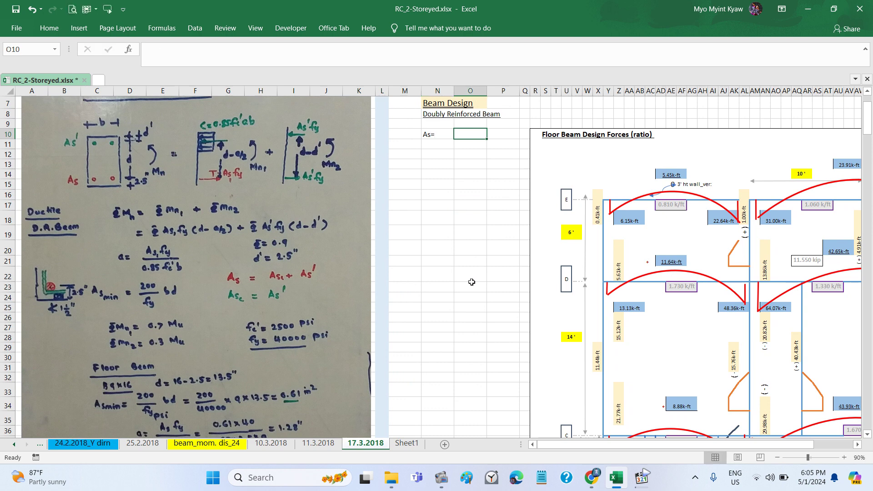
{"action": "type", "text": "As"}
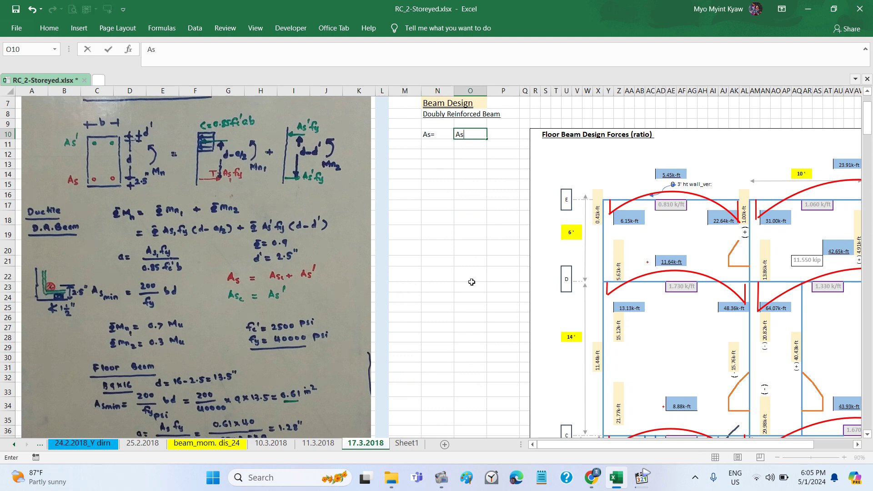
{"action": "type", "text": "1+"}
{"action": "type", "text": "A"}
{"action": "type", "text": "s"}
{"action": "key", "text": "Return"}
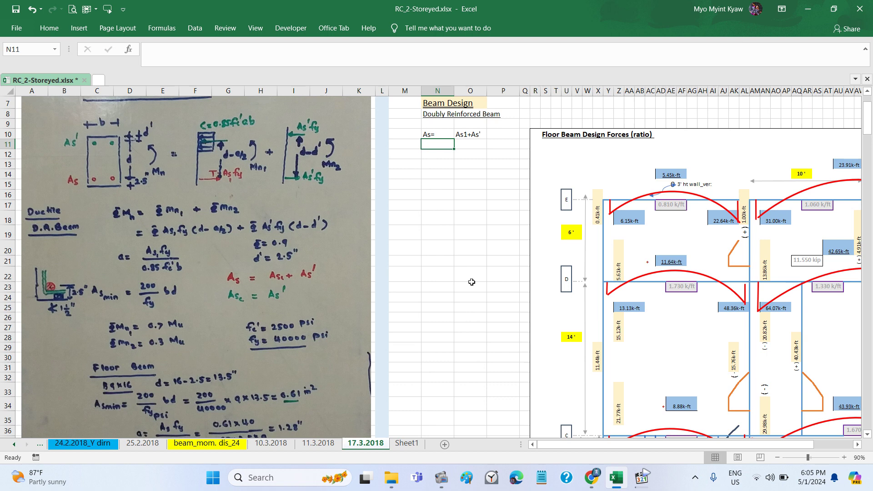
{"action": "type", "text": "As"}
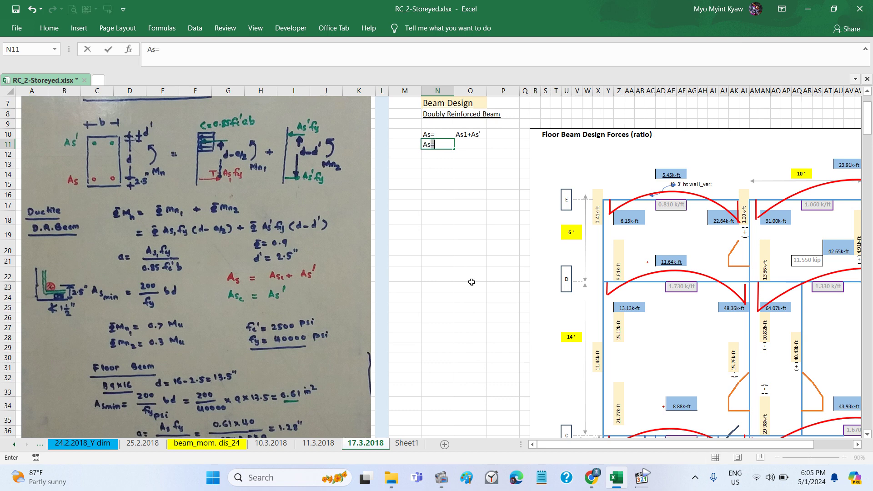
{"action": "type", "text": "c"}
{"action": "type", "text": "="}
{"action": "key", "text": "Tab"}
{"action": "type", "text": "A"}
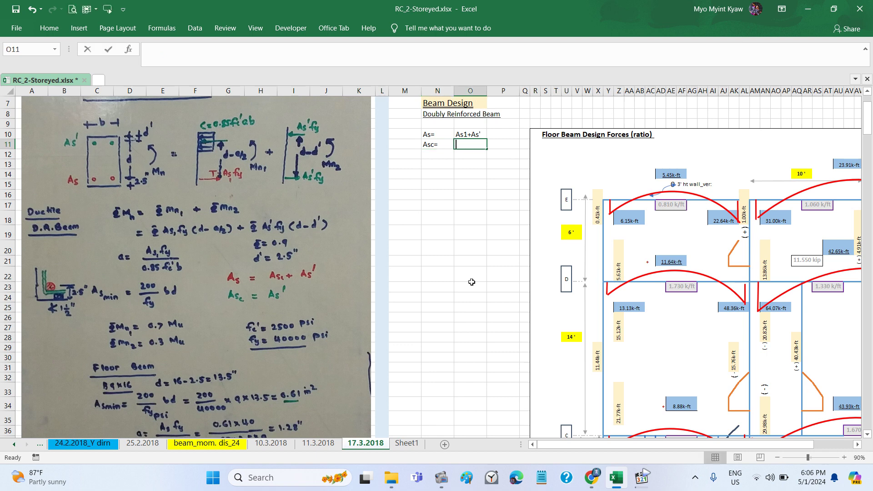
{"action": "type", "text": "s"}
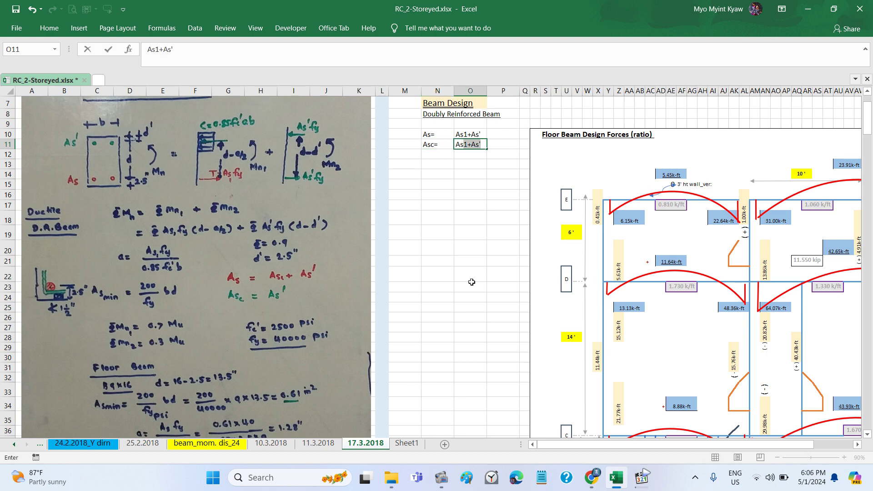
{"action": "type", "text": "'"}
{"action": "key", "text": "Return"}
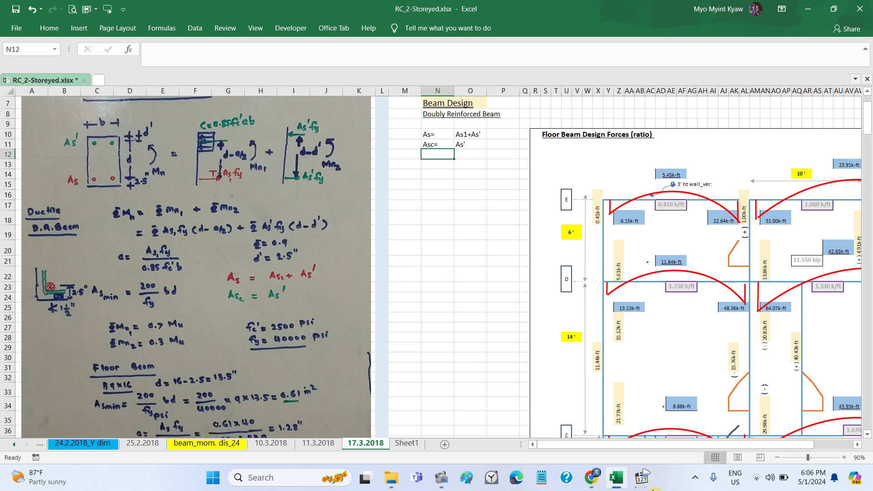
Step: Pause the lecture audio in the media player and reselect the As= cell
{"action": "left_click", "coordinate": [643, 479]}
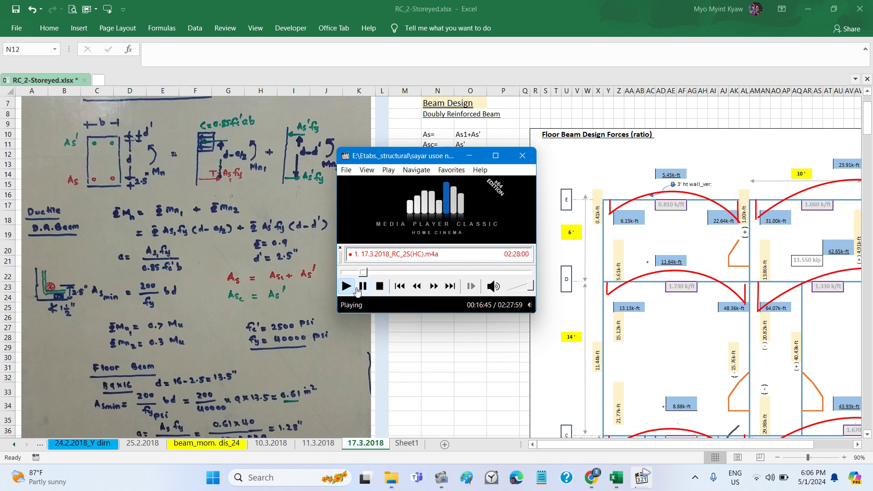
{"action": "left_click", "coordinate": [358, 289]}
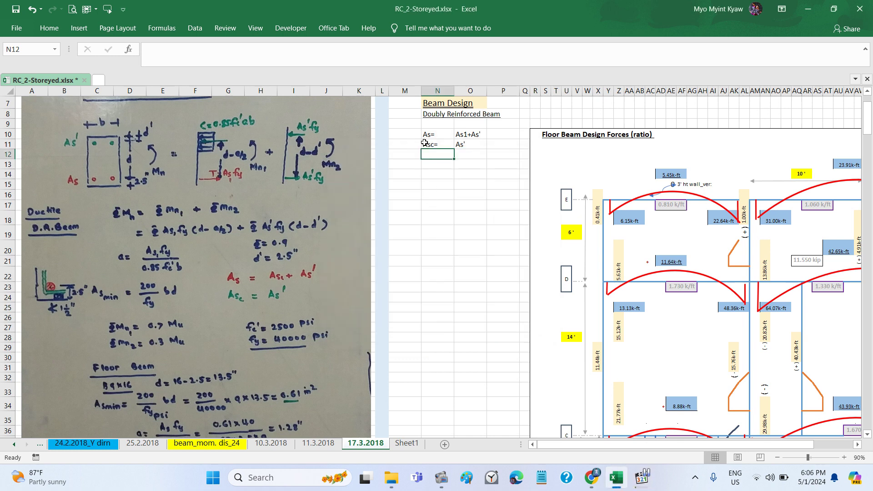
{"action": "left_click", "coordinate": [425, 135]}
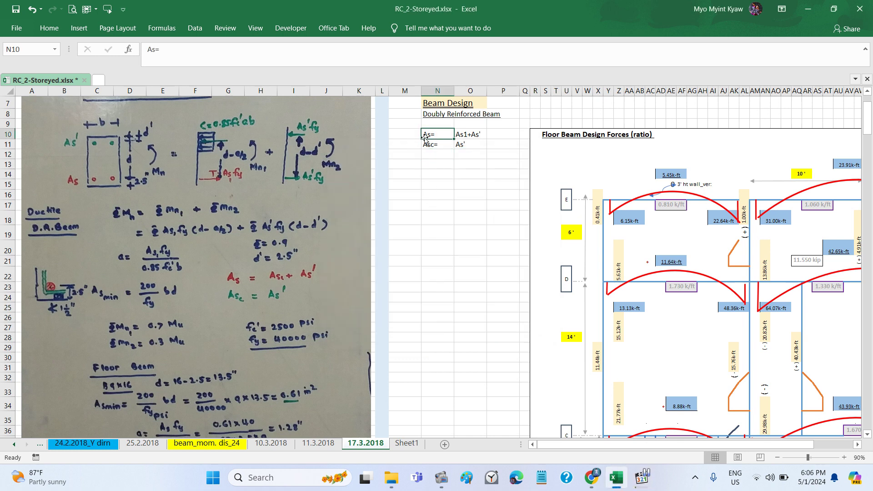
Step: Format the s in the As= label (N10) as a subscript
{"action": "left_click", "coordinate": [155, 54]}
{"action": "right_click", "coordinate": [151, 57]}
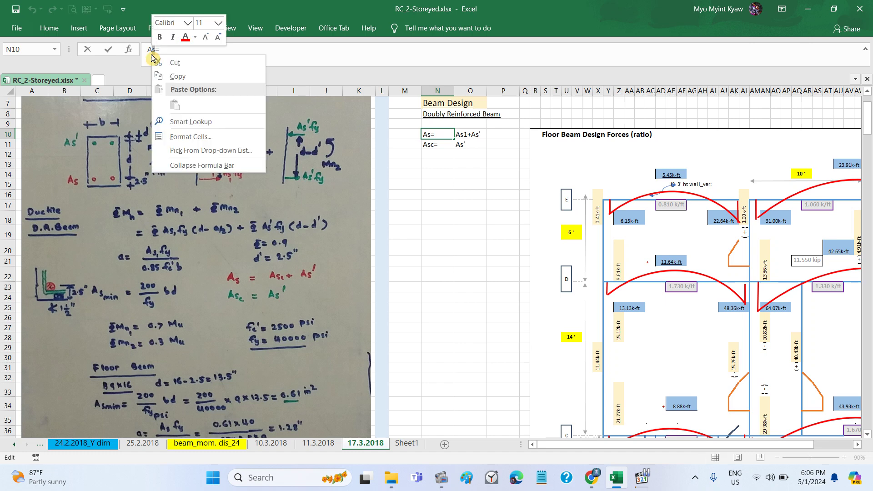
{"action": "left_click", "coordinate": [200, 135]}
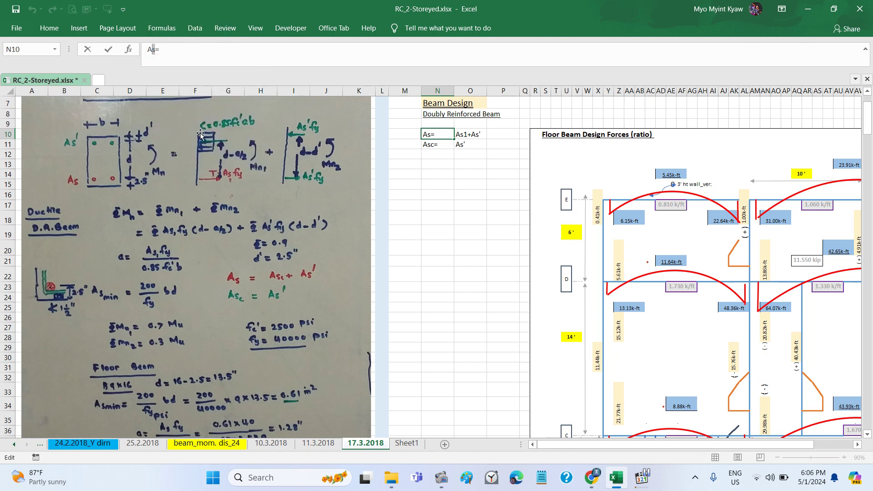
{"action": "left_click", "coordinate": [67, 175]}
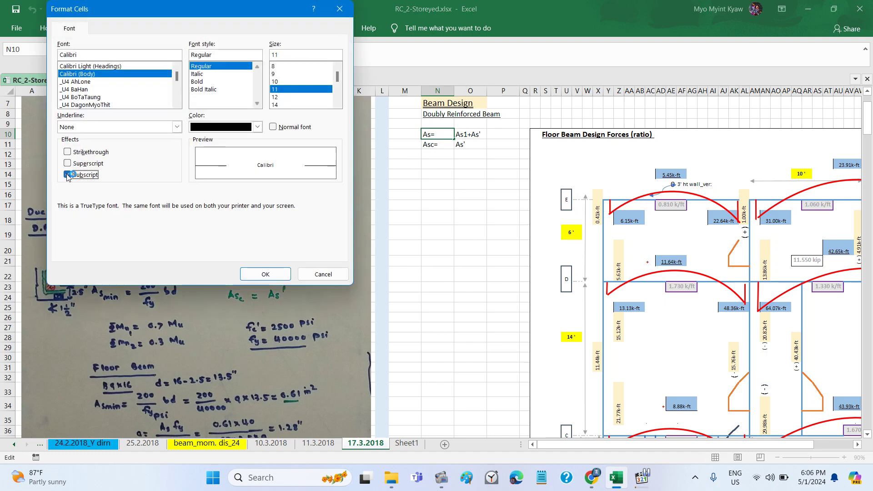
{"action": "left_click", "coordinate": [282, 273]}
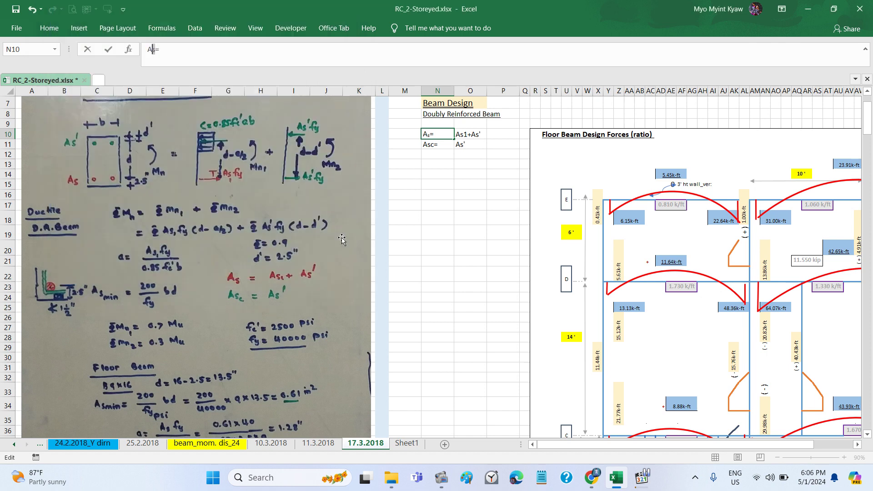
{"action": "left_click", "coordinate": [454, 215]}
Step: Format the sc in the Asc= label (N11) as a subscript
{"action": "left_click", "coordinate": [435, 144]}
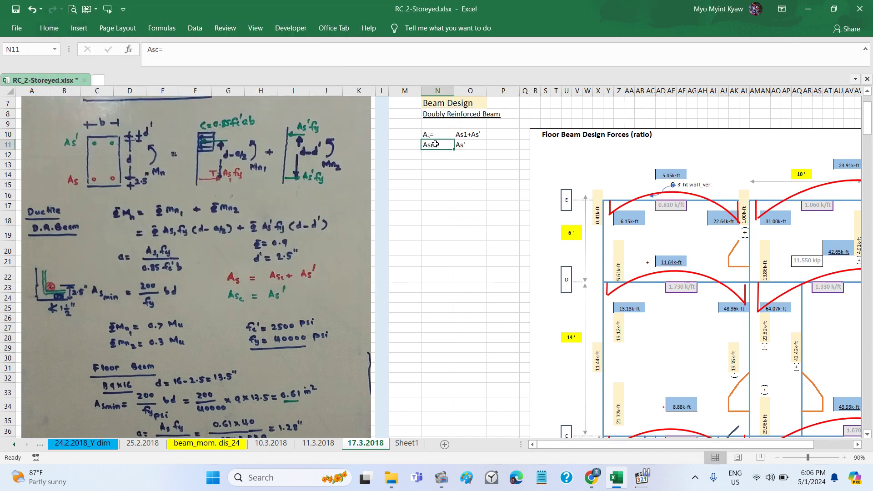
{"action": "double_click", "coordinate": [435, 144]}
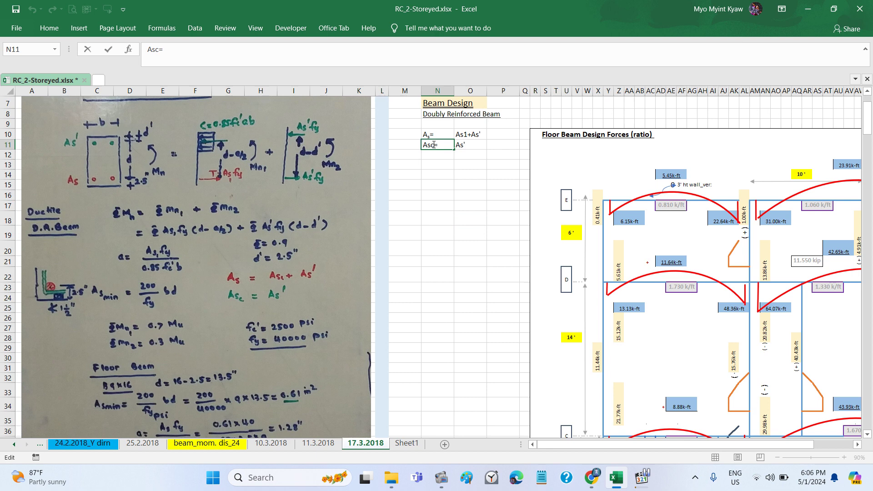
{"action": "left_click_drag", "start_coordinate": [431, 144], "coordinate": [427, 144]}
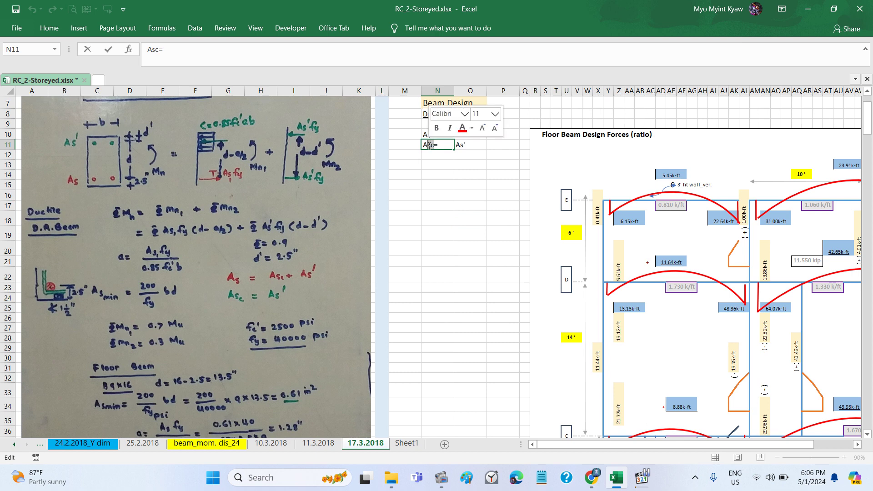
{"action": "right_click", "coordinate": [429, 144]}
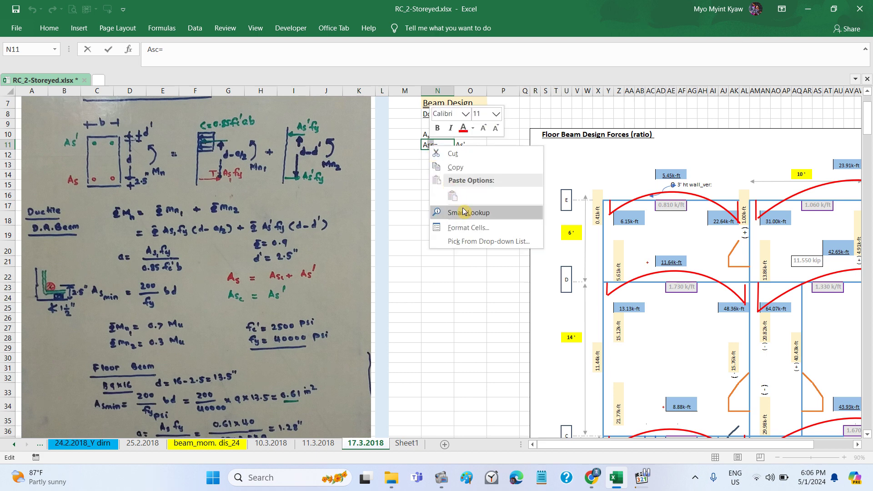
{"action": "left_click", "coordinate": [467, 227]}
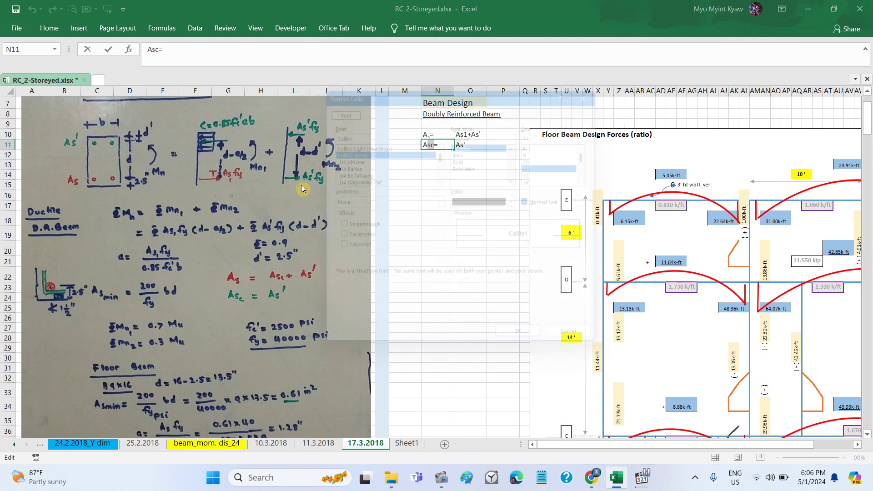
{"action": "left_click", "coordinate": [333, 250]}
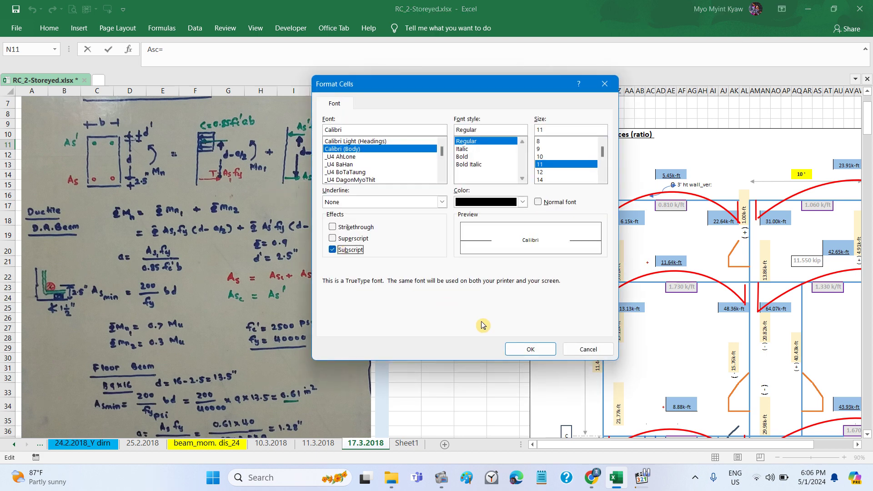
{"action": "left_click", "coordinate": [517, 356]}
{"action": "left_click", "coordinate": [465, 276]}
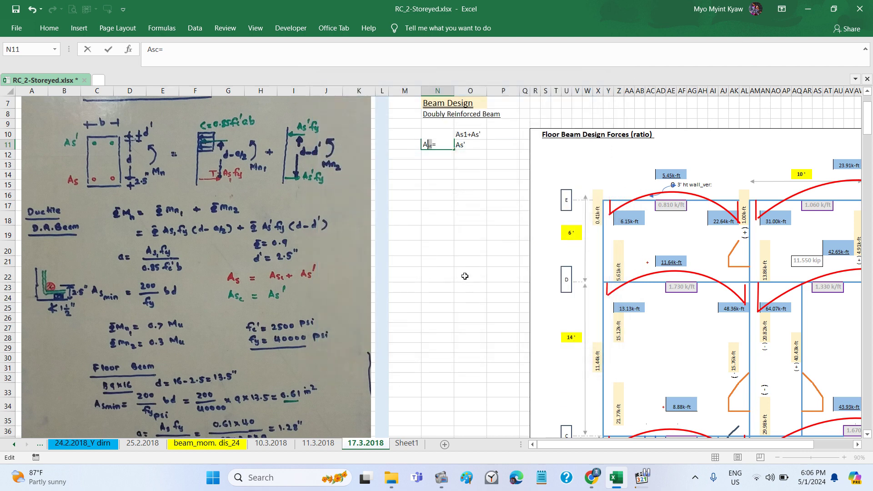
Step: Format the s in As' (O11) as a subscript
{"action": "double_click", "coordinate": [467, 146]}
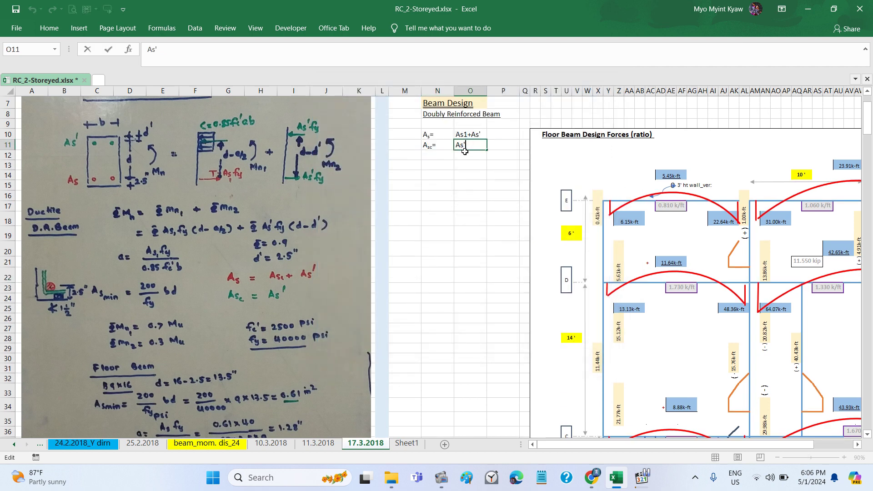
{"action": "right_click", "coordinate": [462, 148]}
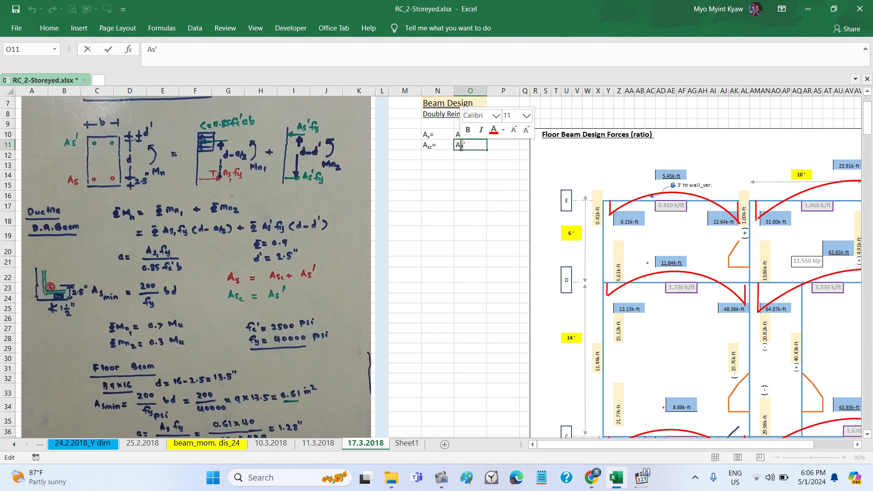
{"action": "left_click", "coordinate": [499, 230]}
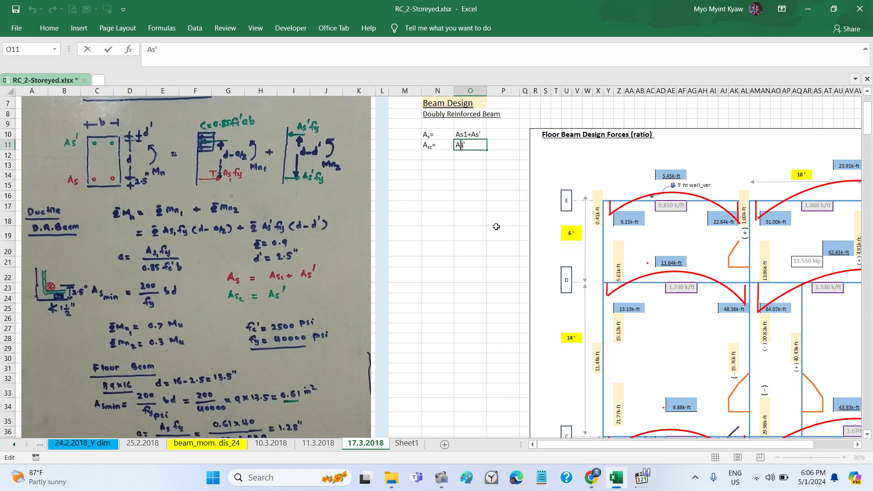
{"action": "left_click", "coordinate": [372, 250]}
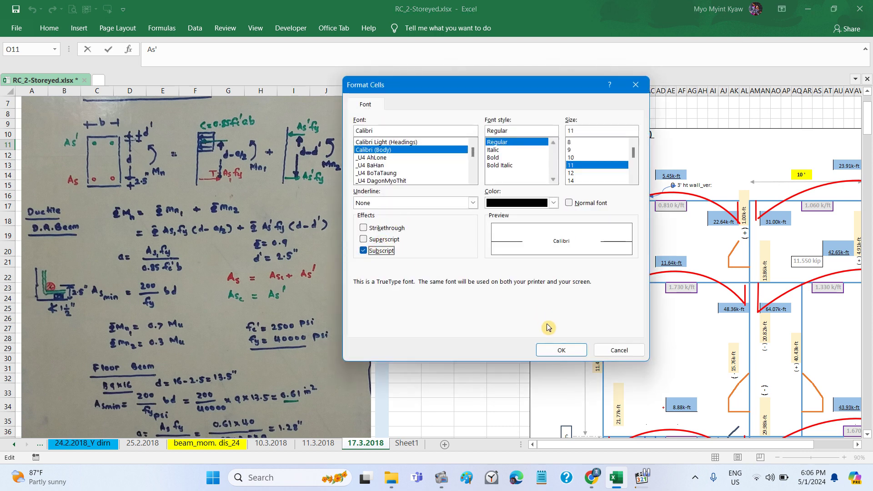
{"action": "left_click", "coordinate": [561, 350]}
{"action": "left_click", "coordinate": [474, 292]}
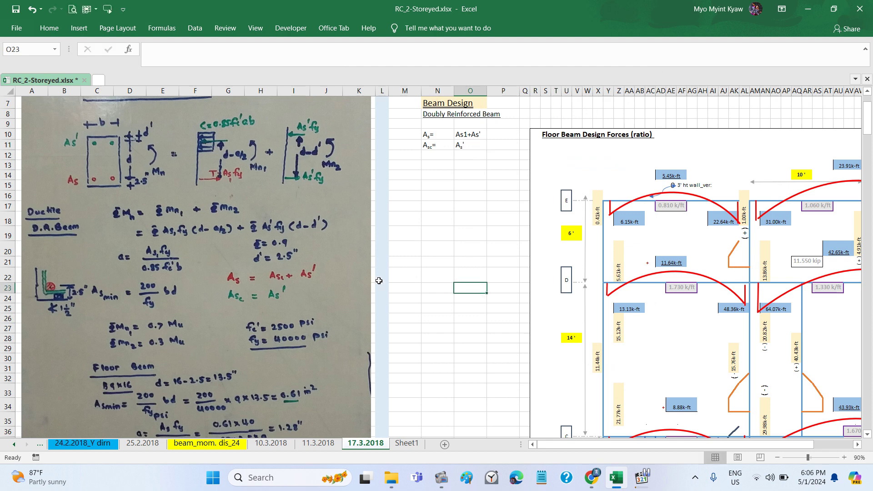
Step: Format the s1 in As1 of cell O10 as a subscript
{"action": "left_click", "coordinate": [462, 135]}
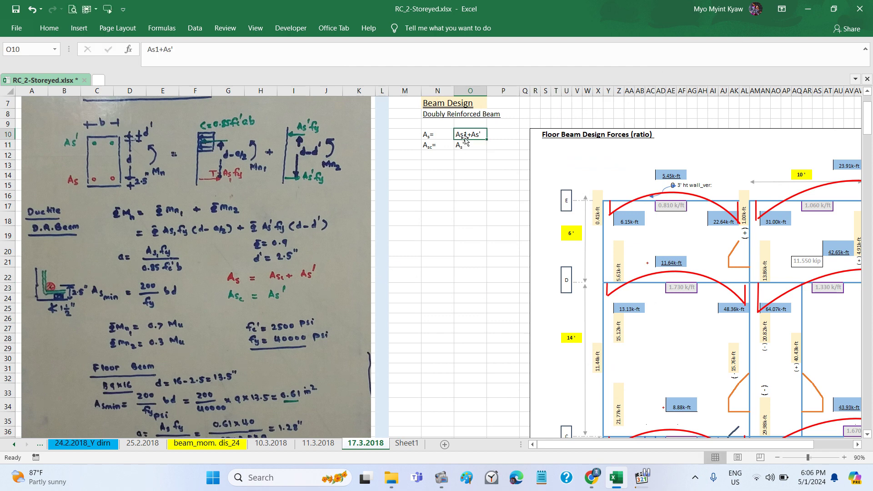
{"action": "double_click", "coordinate": [466, 135]}
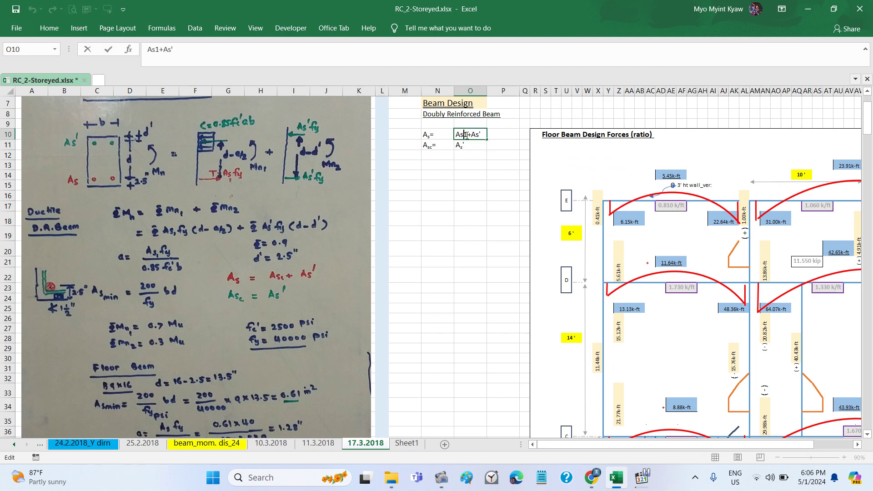
{"action": "left_click_drag", "start_coordinate": [468, 135], "coordinate": [460, 140]}
{"action": "right_click", "coordinate": [462, 136]}
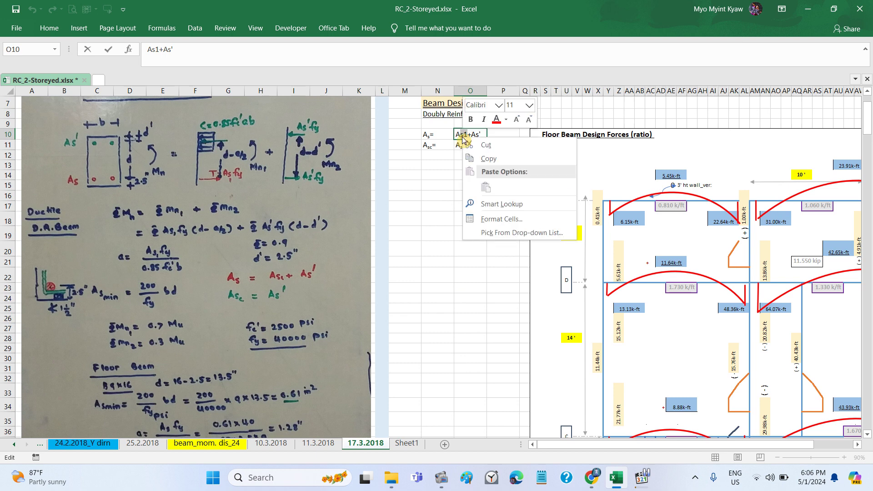
{"action": "left_click", "coordinate": [503, 217]}
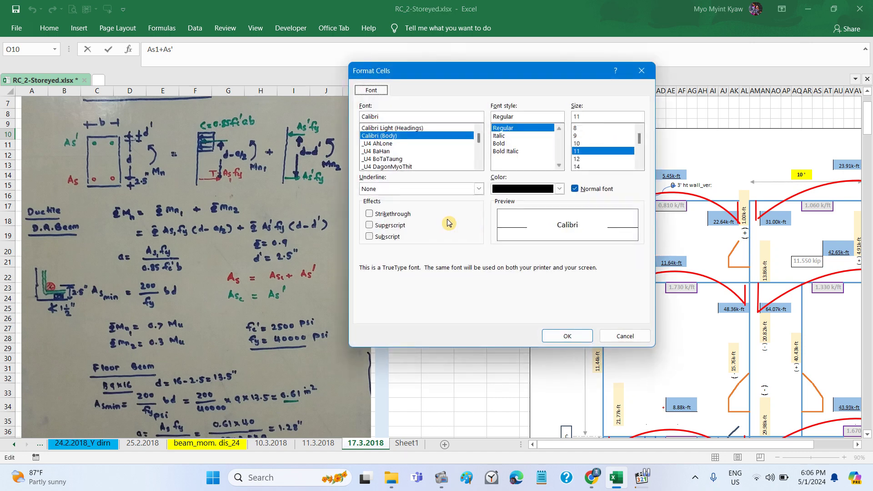
{"action": "left_click", "coordinate": [387, 236]}
{"action": "left_click", "coordinate": [564, 335]}
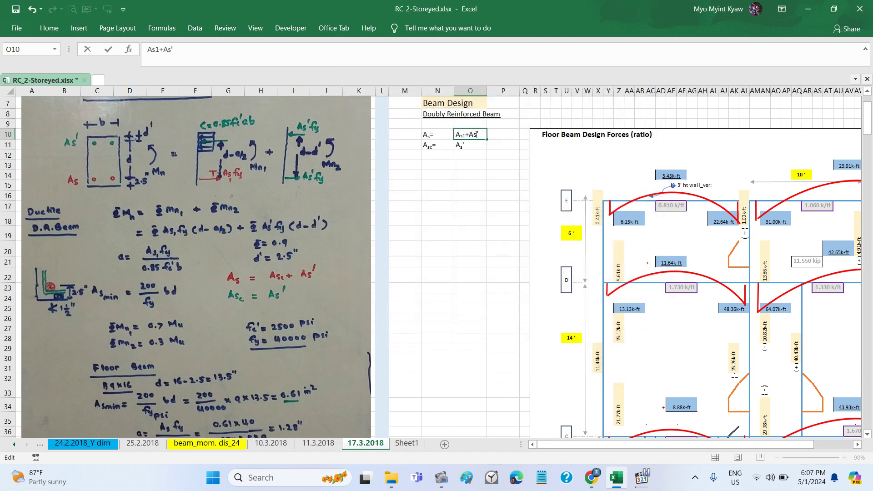
Step: Format the s in As' of cell O10 as a subscript
{"action": "left_click_drag", "start_coordinate": [477, 134], "coordinate": [473, 134]}
{"action": "right_click", "coordinate": [474, 135]}
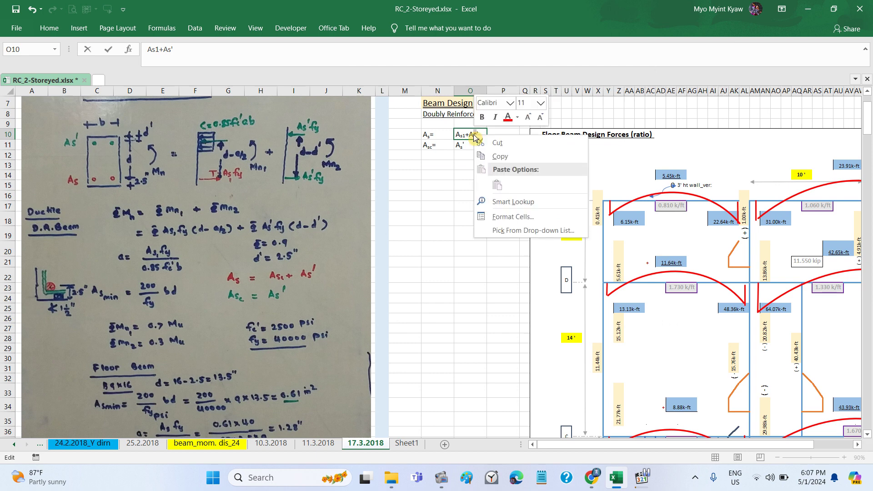
{"action": "left_click", "coordinate": [513, 217]}
{"action": "left_click", "coordinate": [390, 243]}
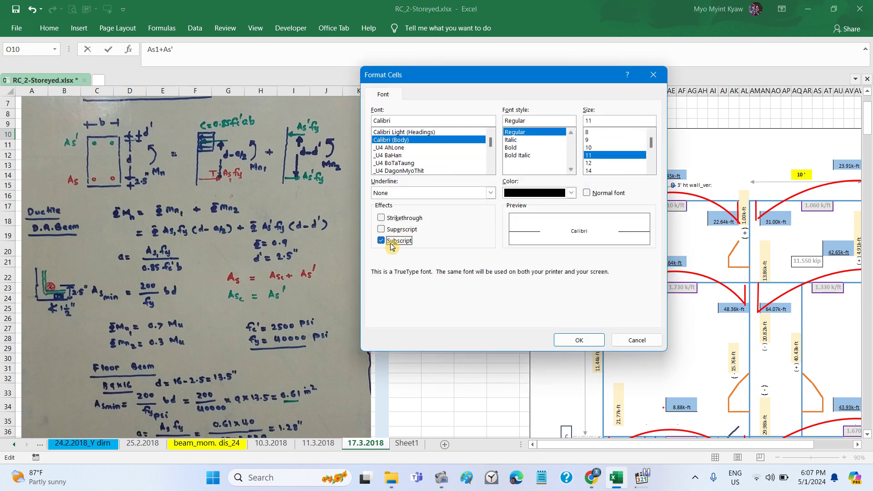
{"action": "left_click", "coordinate": [566, 339]}
Step: Save the workbook and resume the lecture audio in the media player
{"action": "left_click", "coordinate": [463, 219]}
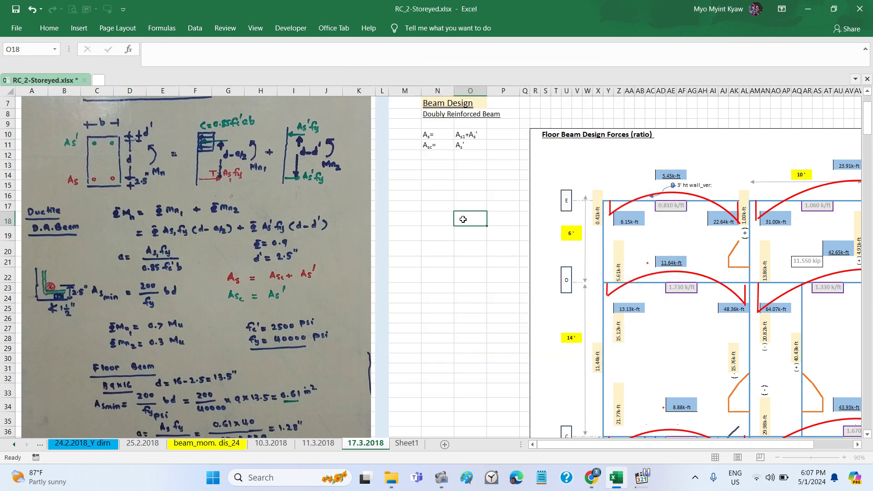
{"action": "left_click", "coordinate": [15, 9]}
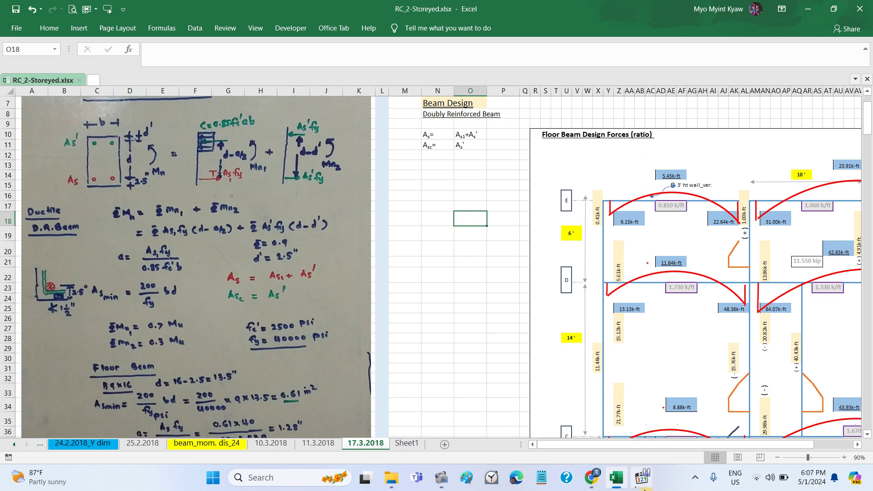
{"action": "left_click", "coordinate": [643, 487]}
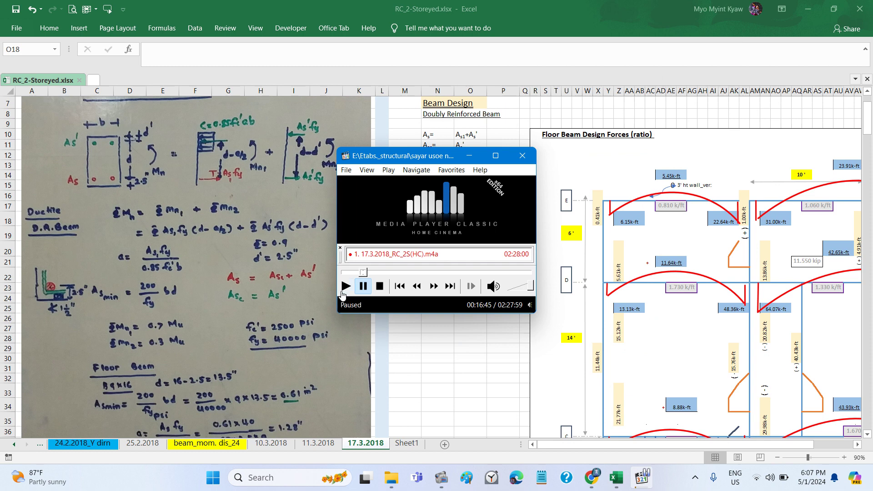
{"action": "left_click", "coordinate": [346, 286]}
{"action": "key", "text": "alt+Tab"}
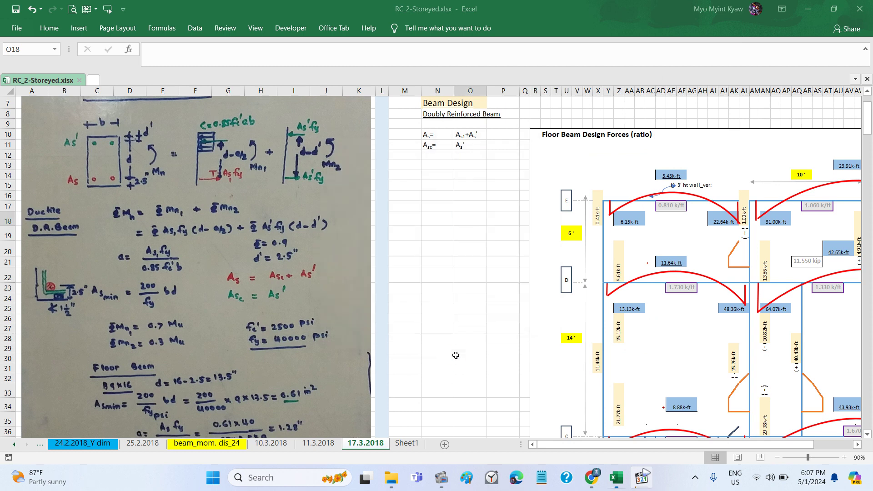
Step: Dismiss the system volume and network panel, select O22 and save the workbook again
{"action": "left_click", "coordinate": [770, 478]}
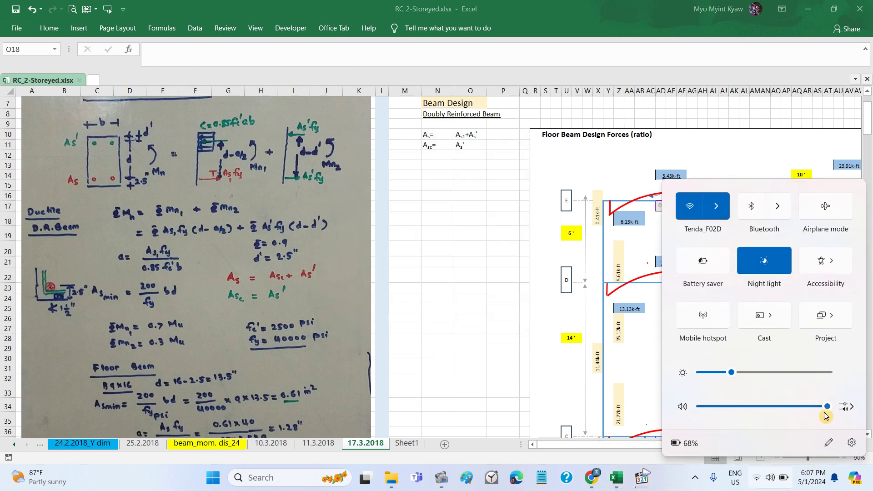
{"action": "left_click", "coordinate": [495, 279]}
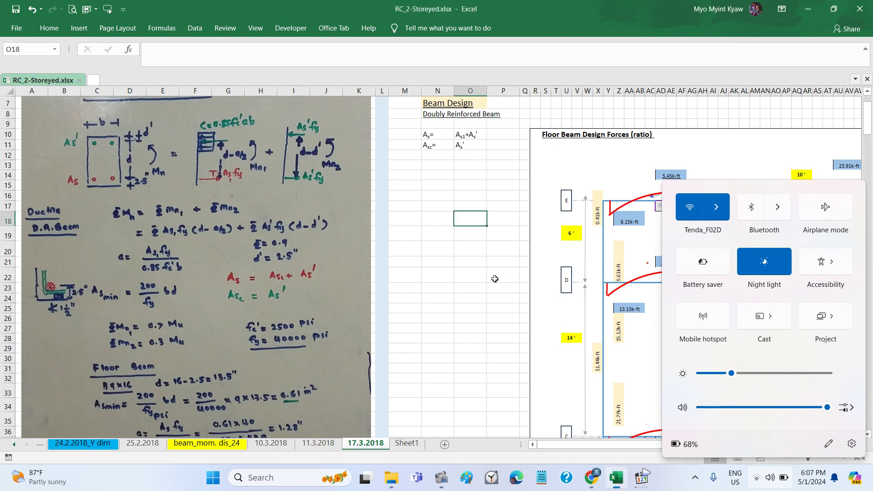
{"action": "left_click", "coordinate": [468, 270]}
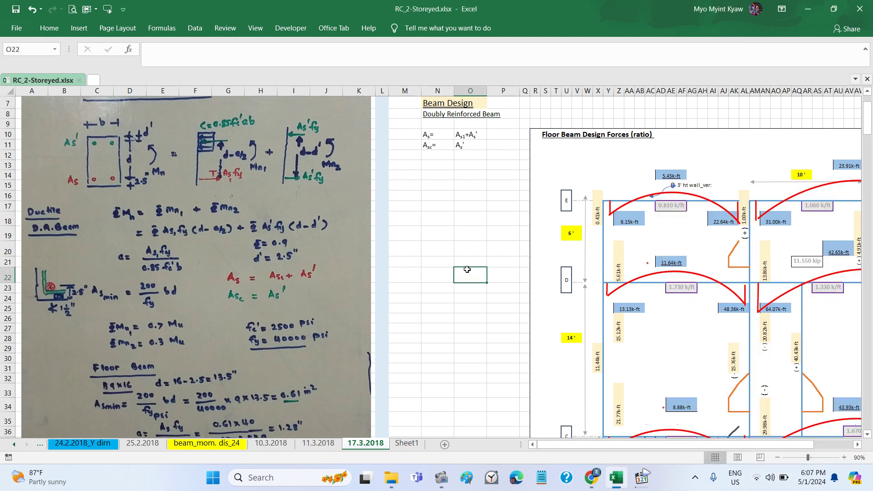
{"action": "scroll", "coordinate": [467, 270], "scroll_direction": "down", "scroll_amount": 1}
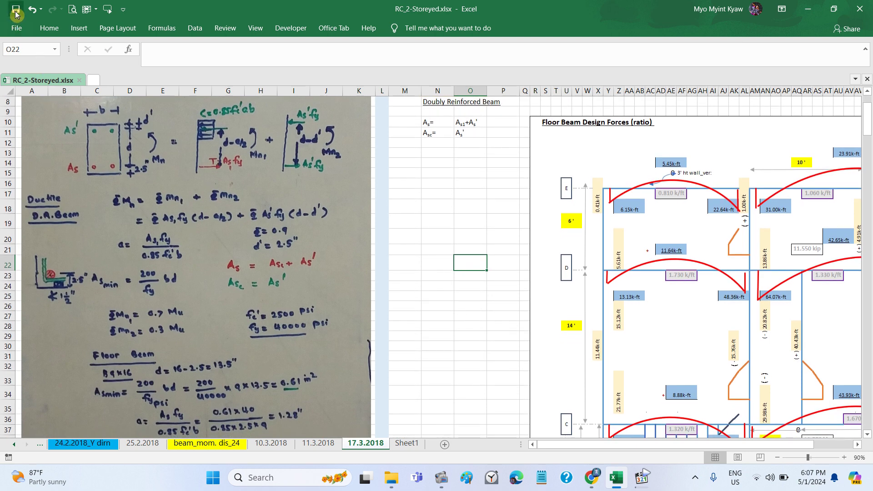
{"action": "left_click", "coordinate": [16, 12]}
Step: Scroll to the whiteboard floor plan of beams FB1–FB7 with their moments and As' = 0.57 in²
{"action": "scroll", "coordinate": [433, 286], "scroll_direction": "up", "scroll_amount": 3}
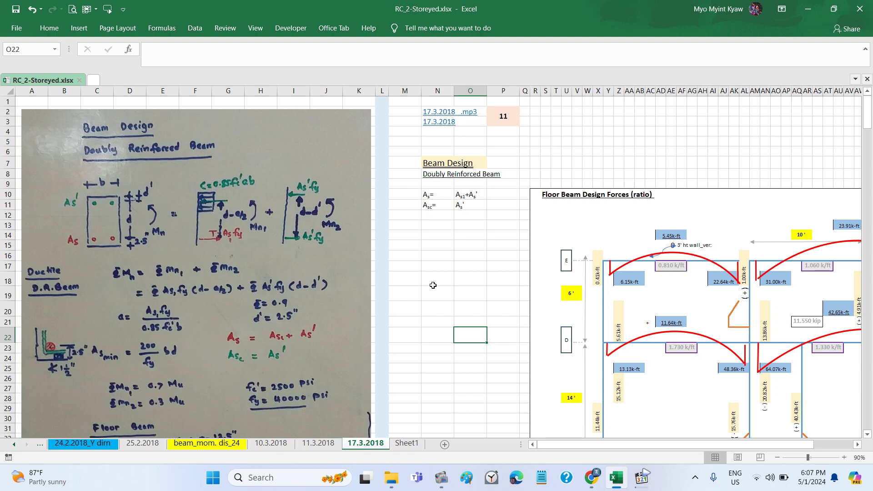
{"action": "scroll", "coordinate": [433, 285], "scroll_direction": "down", "scroll_amount": 1}
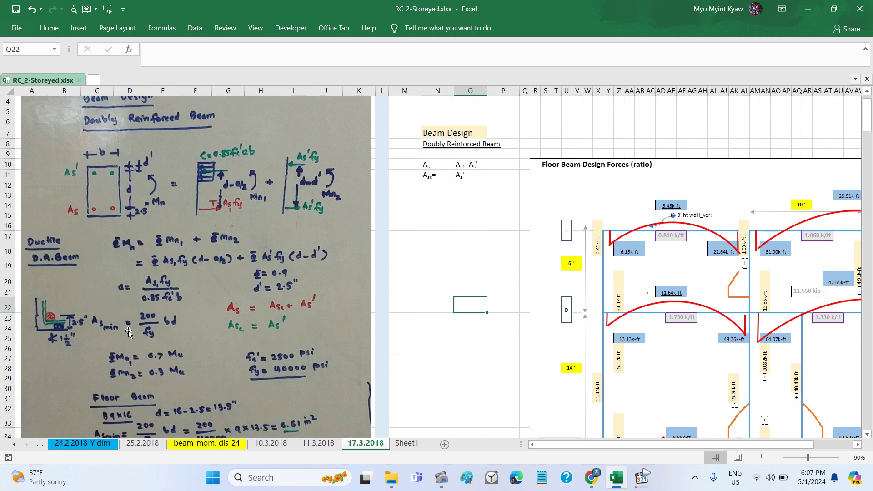
{"action": "scroll", "coordinate": [128, 331], "scroll_direction": "down", "scroll_amount": 4}
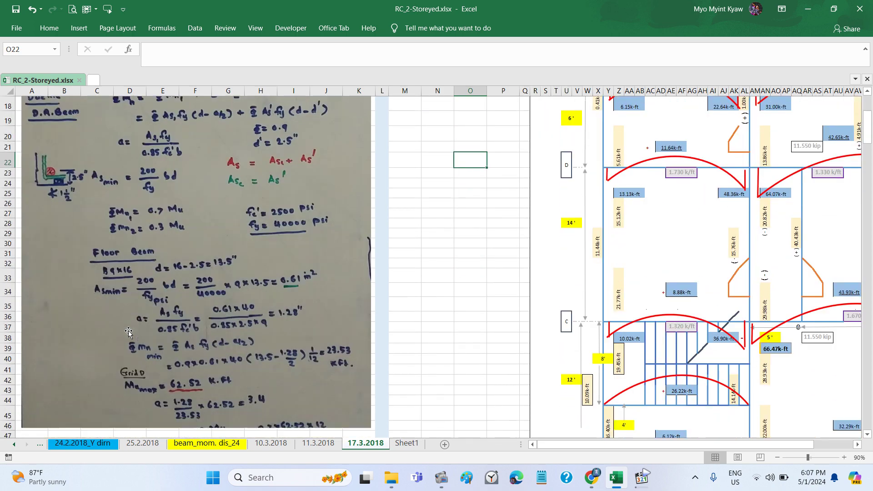
{"action": "scroll", "coordinate": [129, 331], "scroll_direction": "down", "scroll_amount": 15}
{"action": "scroll", "coordinate": [129, 331], "scroll_direction": "down", "scroll_amount": 1}
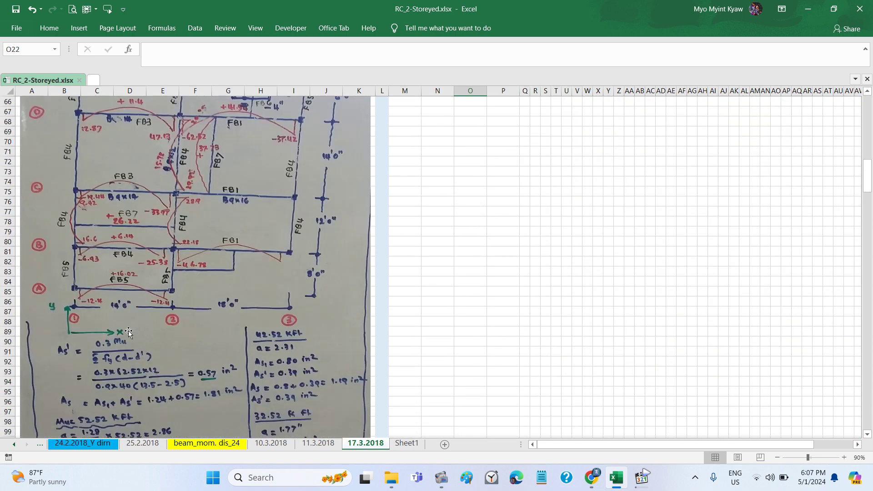
{"action": "scroll", "coordinate": [129, 331], "scroll_direction": "up", "scroll_amount": 1}
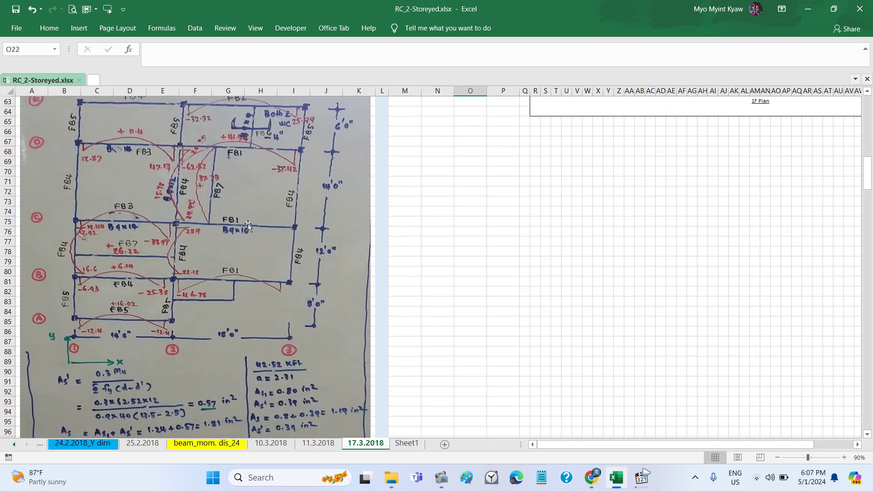
{"action": "scroll", "coordinate": [204, 253], "scroll_direction": "up", "scroll_amount": 1}
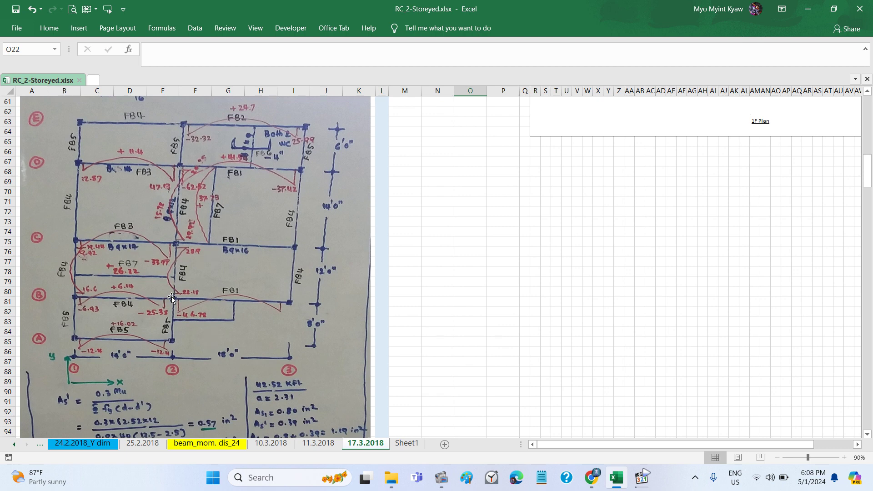
{"action": "left_click", "coordinate": [17, 449]}
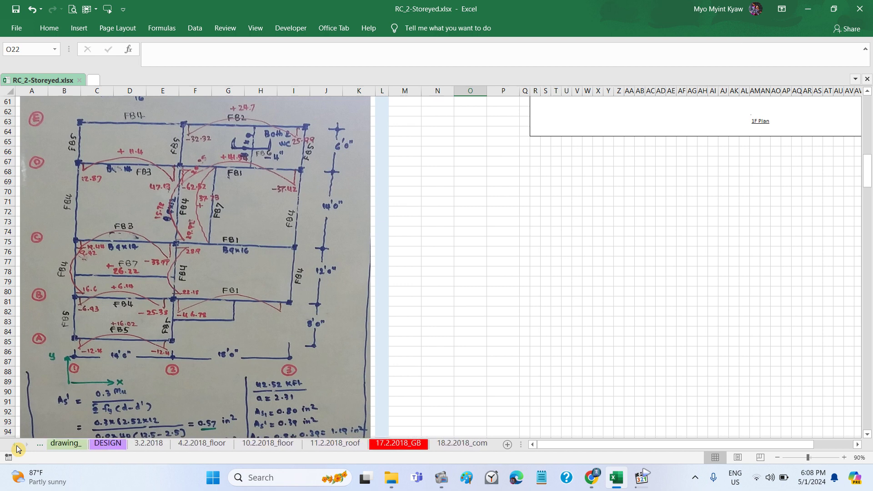
{"action": "left_click", "coordinate": [17, 449]}
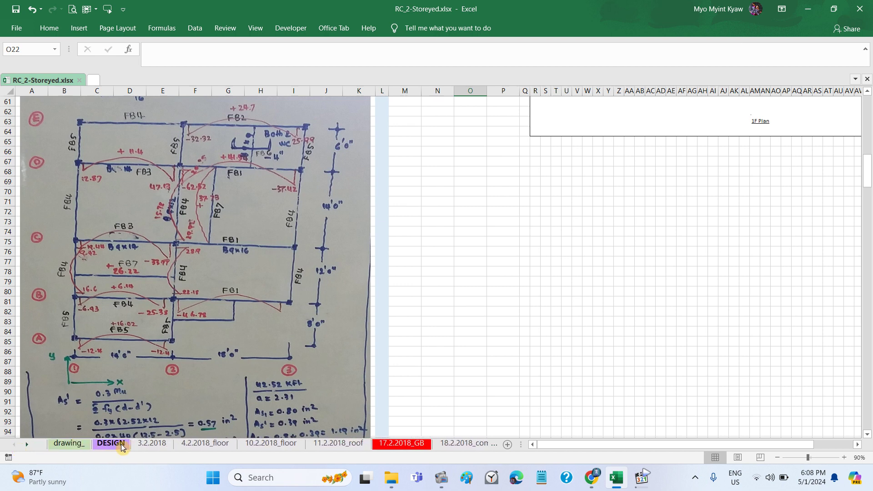
{"action": "left_click", "coordinate": [68, 443]}
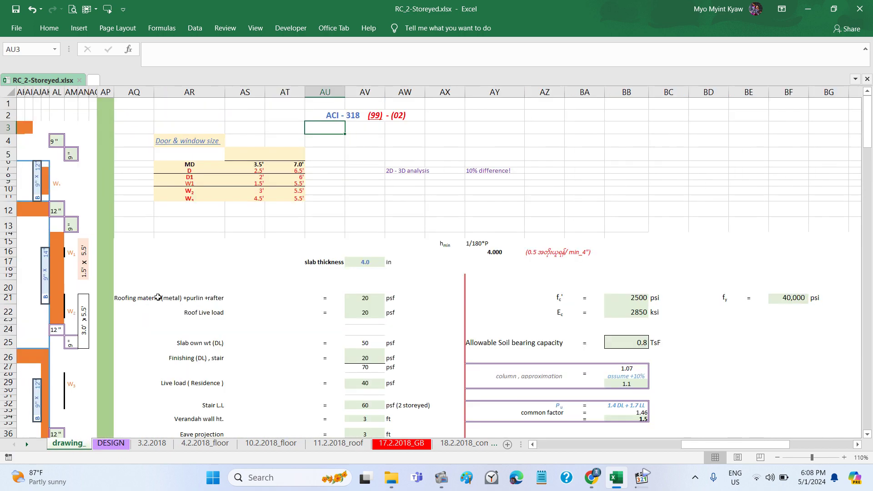
{"action": "scroll", "coordinate": [158, 297], "scroll_direction": "down", "scroll_amount": 5}
{"action": "scroll", "coordinate": [158, 297], "scroll_direction": "left", "scroll_amount": 10}
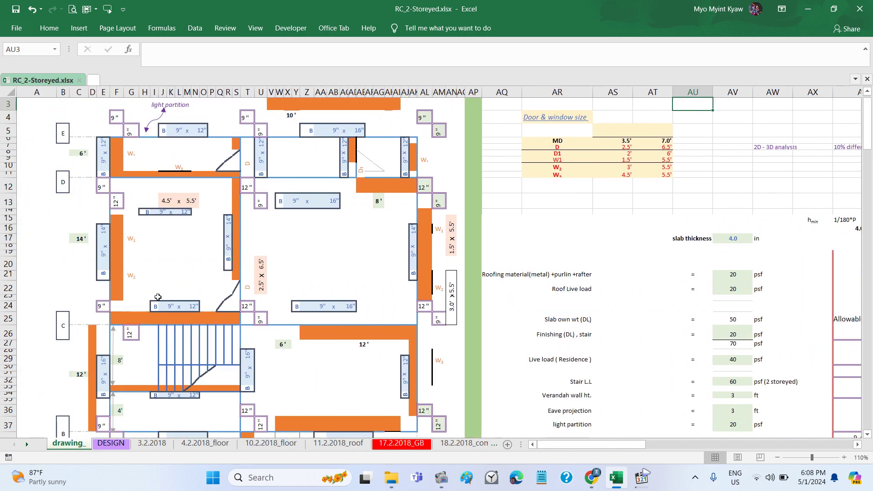
{"action": "scroll", "coordinate": [158, 297], "scroll_direction": "down", "scroll_amount": 10}
{"action": "scroll", "coordinate": [158, 297], "scroll_direction": "down", "scroll_amount": 3}
{"action": "scroll", "coordinate": [158, 297], "scroll_direction": "down", "scroll_amount": 2}
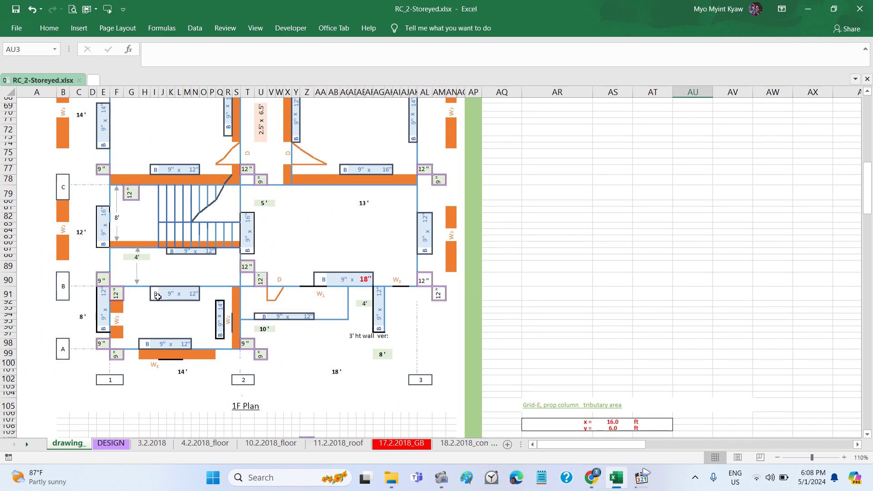
{"action": "scroll", "coordinate": [157, 297], "scroll_direction": "up", "scroll_amount": 4}
{"action": "scroll", "coordinate": [158, 297], "scroll_direction": "up", "scroll_amount": 2}
{"action": "scroll", "coordinate": [157, 297], "scroll_direction": "up", "scroll_amount": 3}
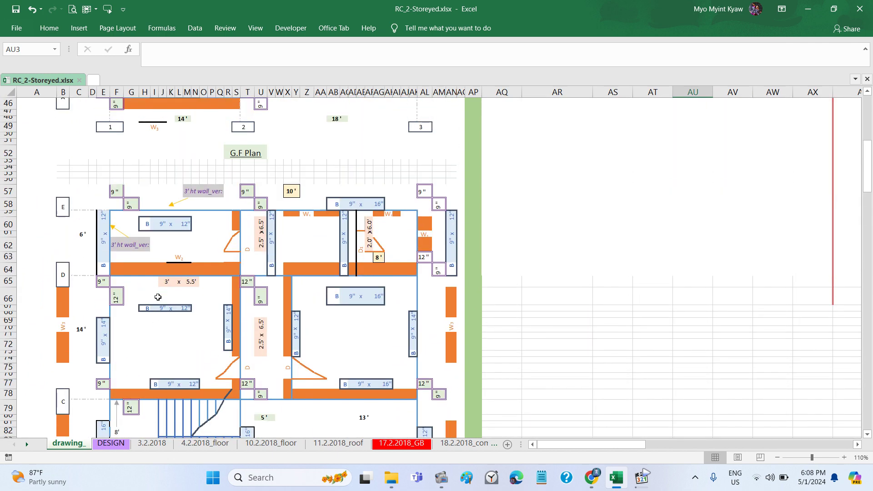
{"action": "scroll", "coordinate": [158, 297], "scroll_direction": "down", "scroll_amount": 3}
{"action": "scroll", "coordinate": [158, 297], "scroll_direction": "down", "scroll_amount": 2}
{"action": "scroll", "coordinate": [158, 297], "scroll_direction": "down", "scroll_amount": 2}
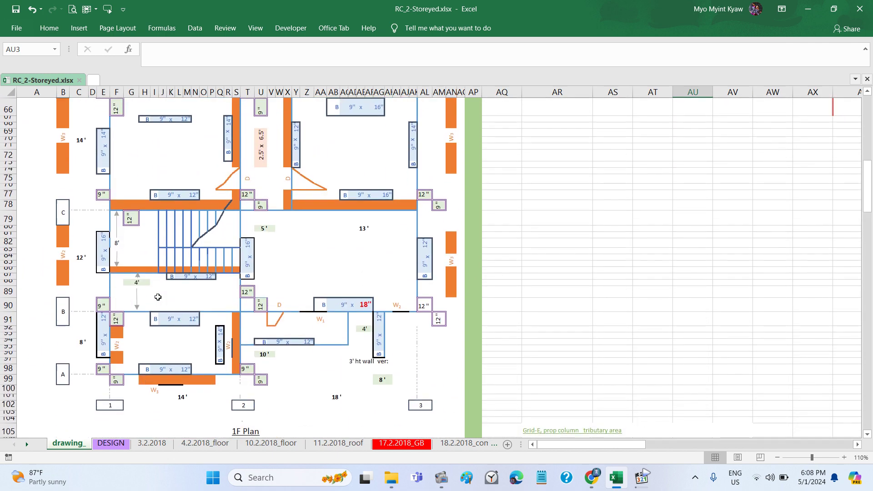
{"action": "scroll", "coordinate": [157, 297], "scroll_direction": "down", "scroll_amount": 1}
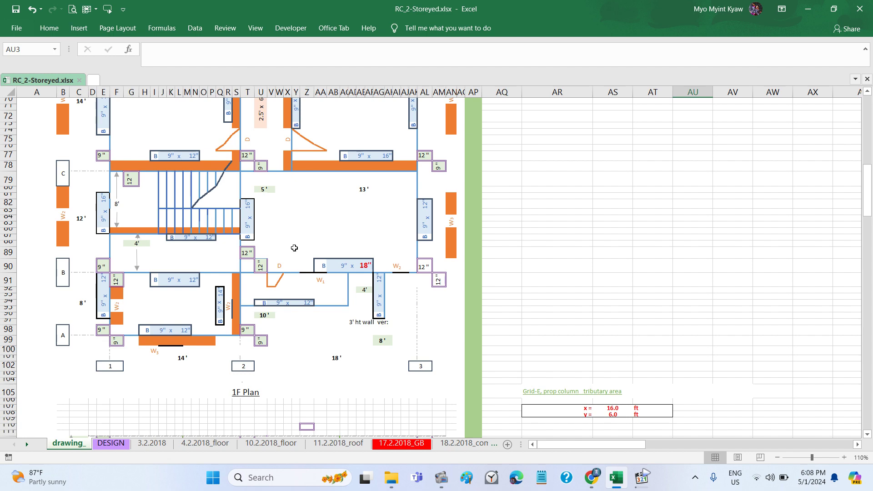
{"action": "scroll", "coordinate": [292, 249], "scroll_direction": "up", "scroll_amount": 2}
{"action": "scroll", "coordinate": [292, 249], "scroll_direction": "up", "scroll_amount": 3}
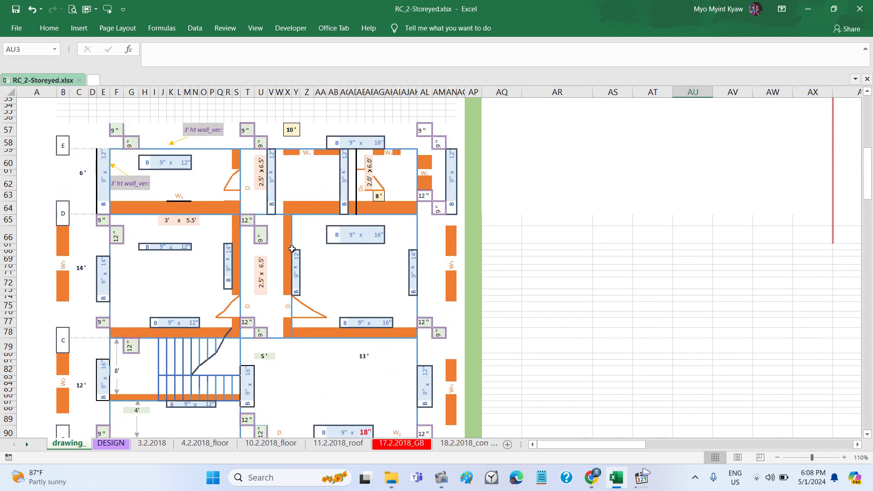
{"action": "scroll", "coordinate": [292, 249], "scroll_direction": "down", "scroll_amount": 1}
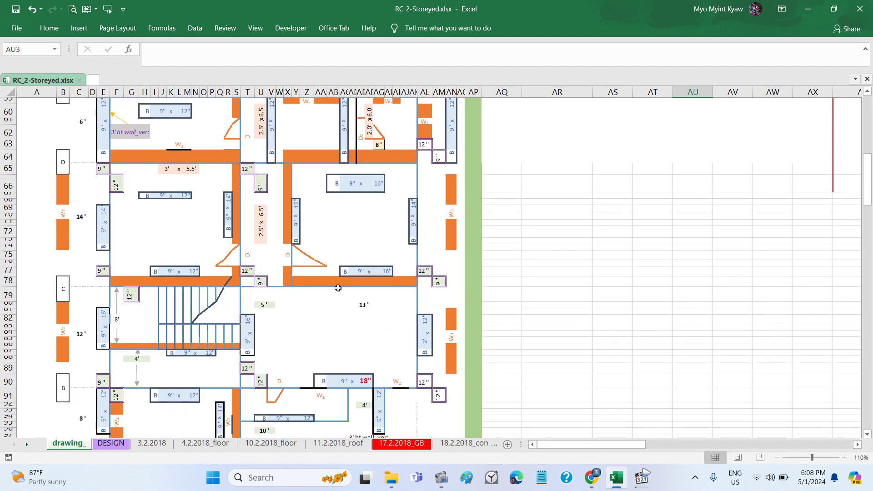
{"action": "scroll", "coordinate": [344, 311], "scroll_direction": "down", "scroll_amount": 1}
{"action": "scroll", "coordinate": [344, 312], "scroll_direction": "up", "scroll_amount": 1}
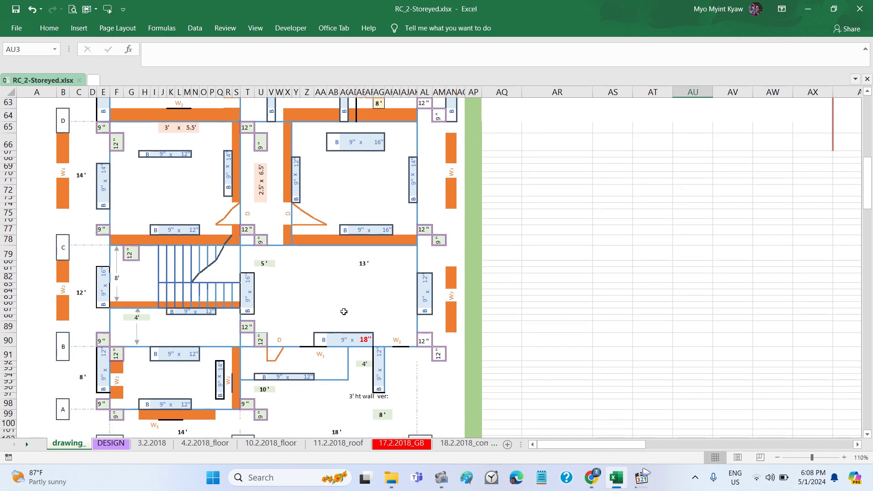
{"action": "scroll", "coordinate": [344, 312], "scroll_direction": "up", "scroll_amount": 5}
{"action": "scroll", "coordinate": [344, 311], "scroll_direction": "up", "scroll_amount": 10}
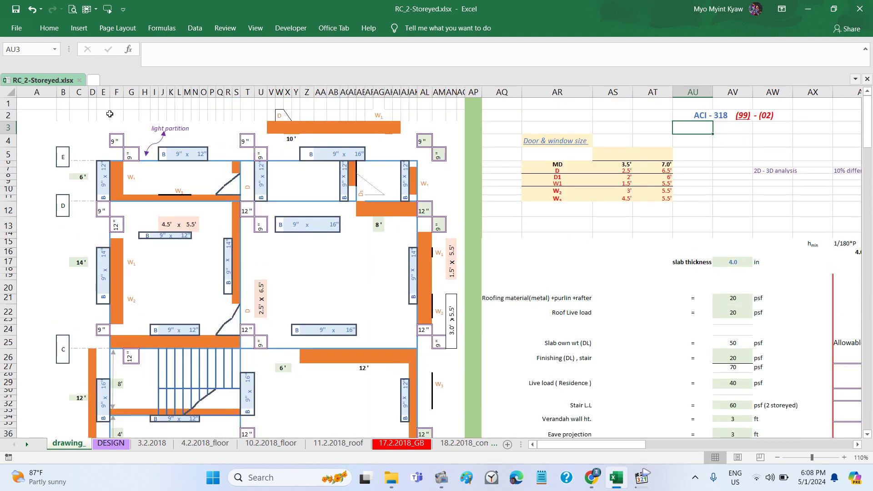
Step: Enter the label 'Assume size' in cell C2
{"action": "left_click", "coordinate": [79, 116]}
{"action": "type", "text": "A"}
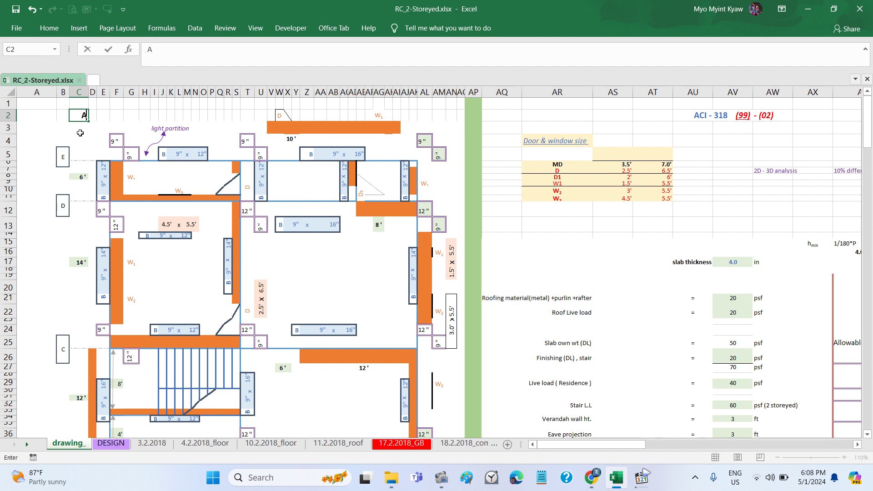
{"action": "type", "text": "ssu"}
{"action": "type", "text": "me"}
{"action": "type", "text": " siz"}
{"action": "type", "text": "e"}
{"action": "key", "text": "Return"}
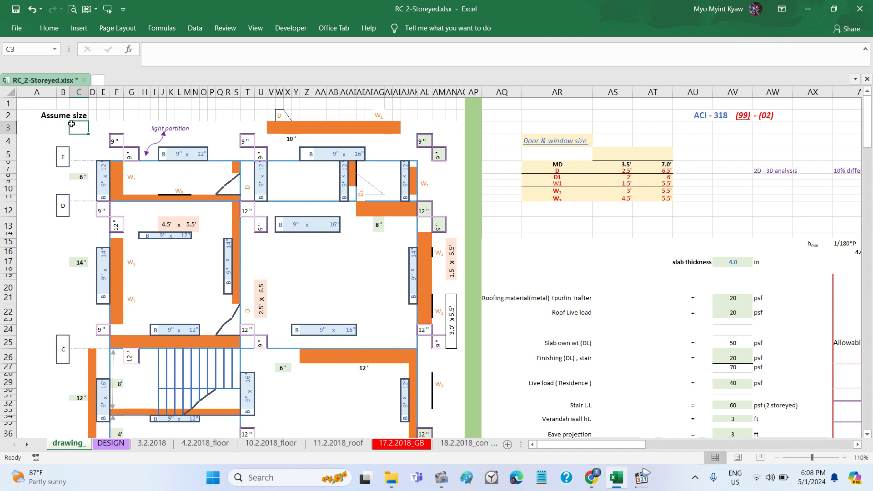
Step: Make the Assume size label left-aligned, red, underlined and italic, then save the workbook
{"action": "left_click", "coordinate": [73, 114]}
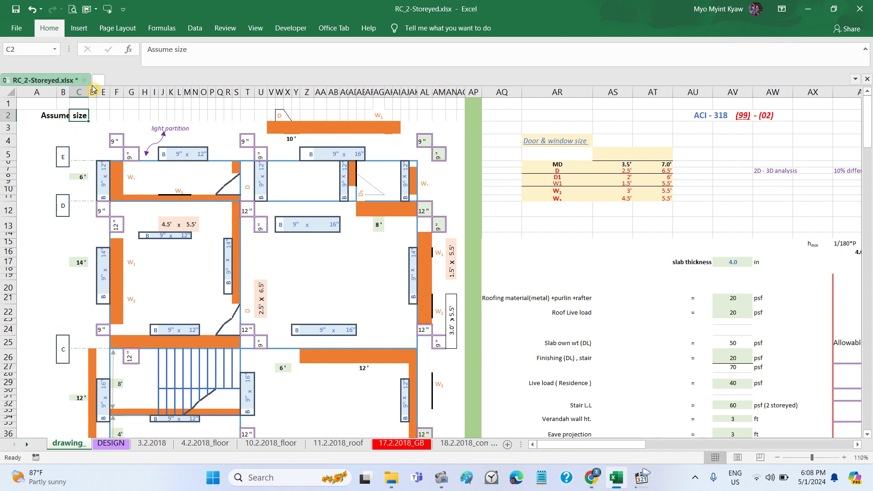
{"action": "left_click", "coordinate": [49, 28]}
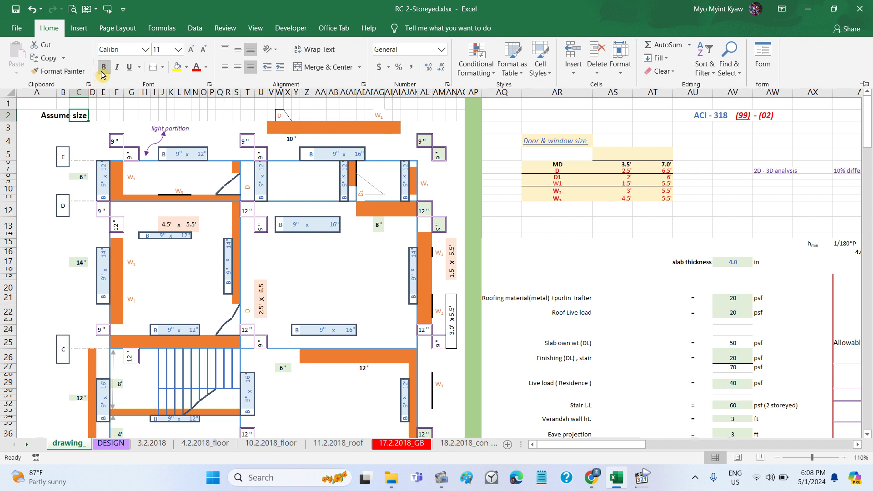
{"action": "left_click", "coordinate": [225, 67]}
{"action": "left_click", "coordinate": [195, 73]}
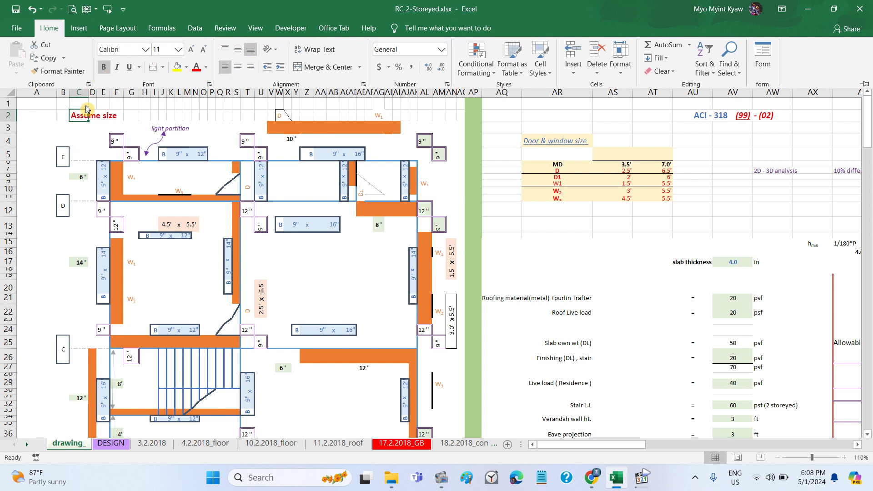
{"action": "left_click", "coordinate": [128, 73]}
{"action": "left_click", "coordinate": [117, 67]}
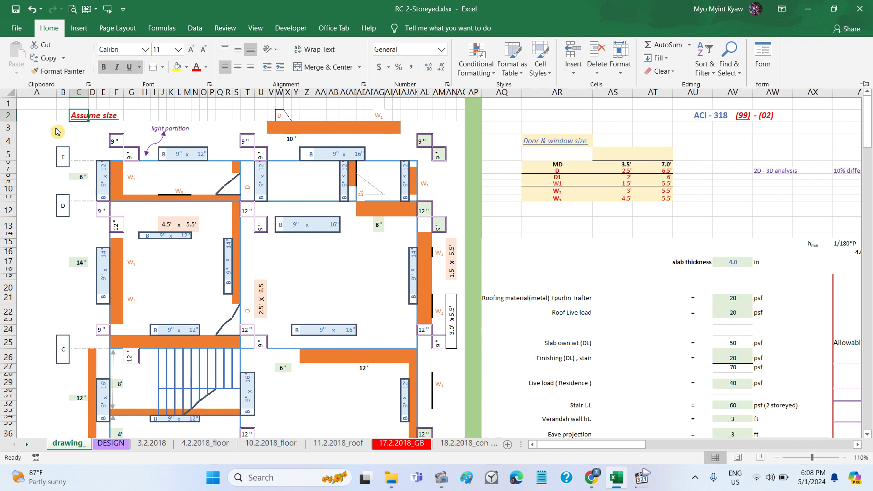
{"action": "left_click", "coordinate": [55, 130]}
{"action": "left_click", "coordinate": [16, 9]}
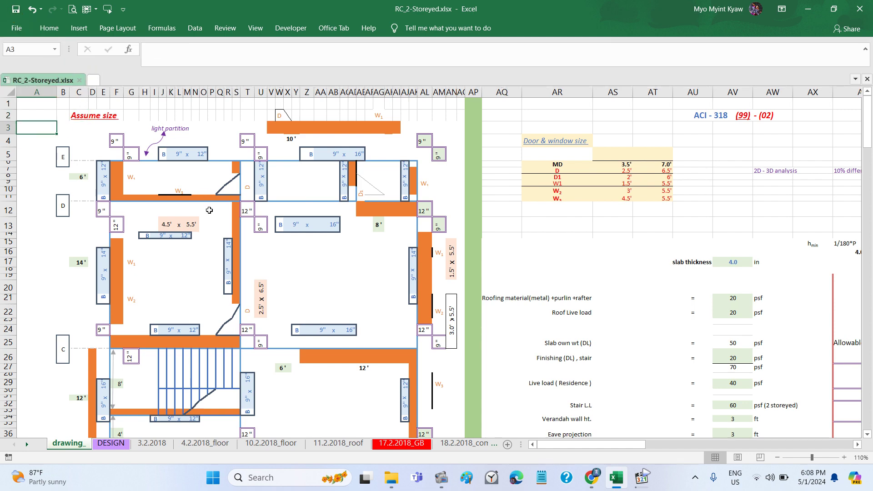
{"action": "scroll", "coordinate": [210, 210], "scroll_direction": "down", "scroll_amount": 3}
{"action": "scroll", "coordinate": [209, 210], "scroll_direction": "down", "scroll_amount": 12}
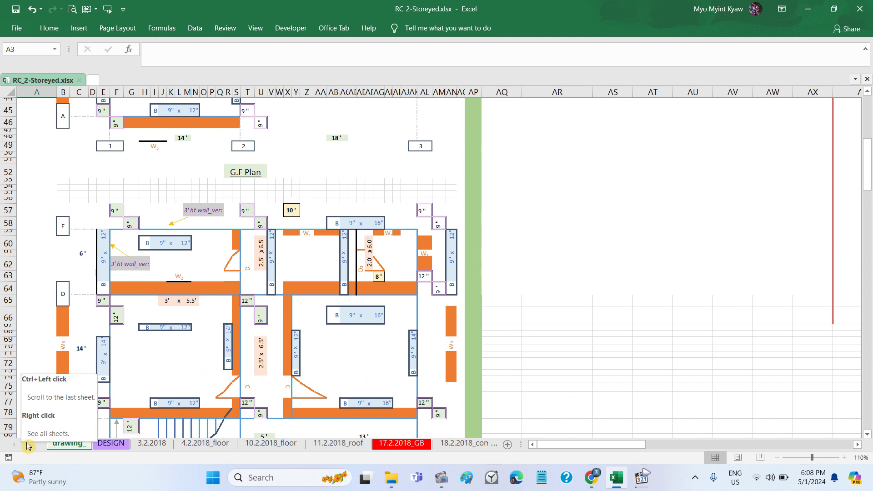
{"action": "left_click", "coordinate": [26, 444]}
{"action": "left_click", "coordinate": [27, 444]}
{"action": "left_click", "coordinate": [27, 444]}
{"action": "left_click", "coordinate": [27, 444]}
{"action": "left_click", "coordinate": [27, 444]}
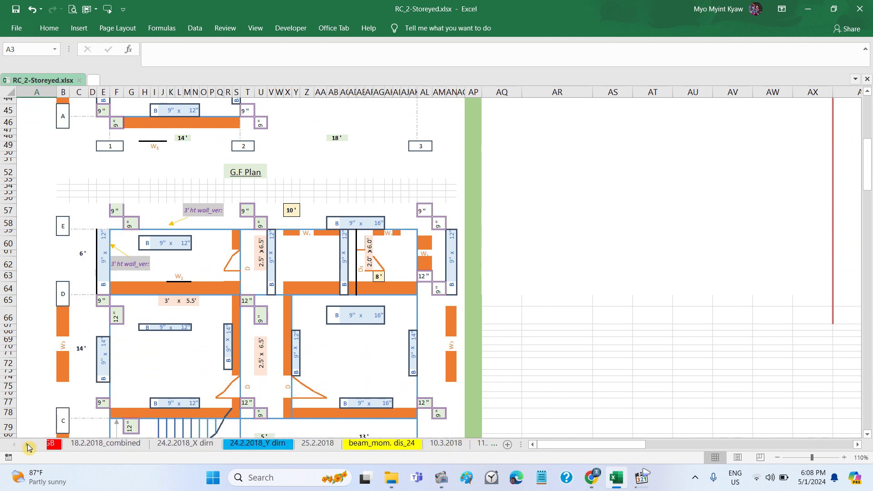
{"action": "left_click", "coordinate": [27, 444]}
{"action": "left_click", "coordinate": [27, 444]}
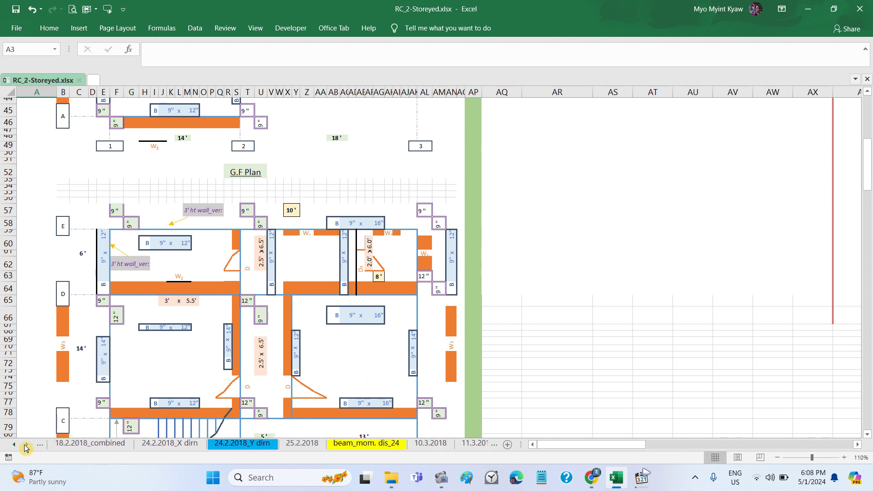
{"action": "left_click", "coordinate": [27, 444]}
{"action": "left_click", "coordinate": [27, 444]}
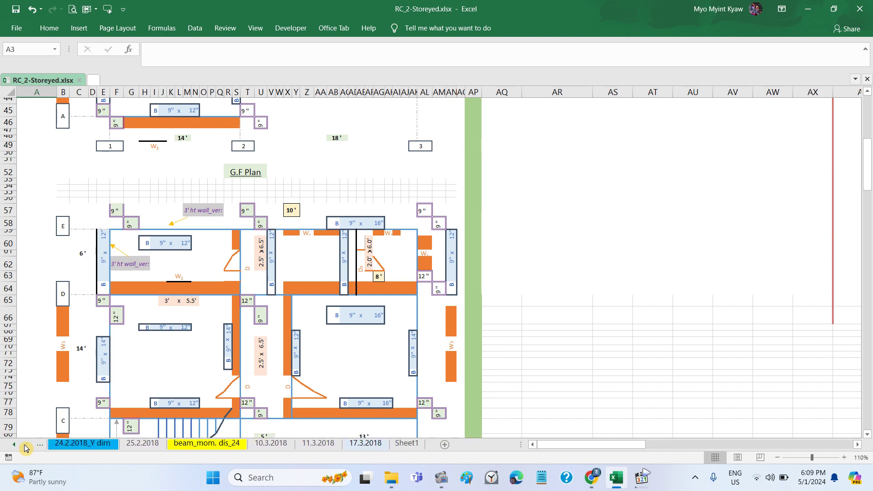
{"action": "left_click", "coordinate": [365, 444]}
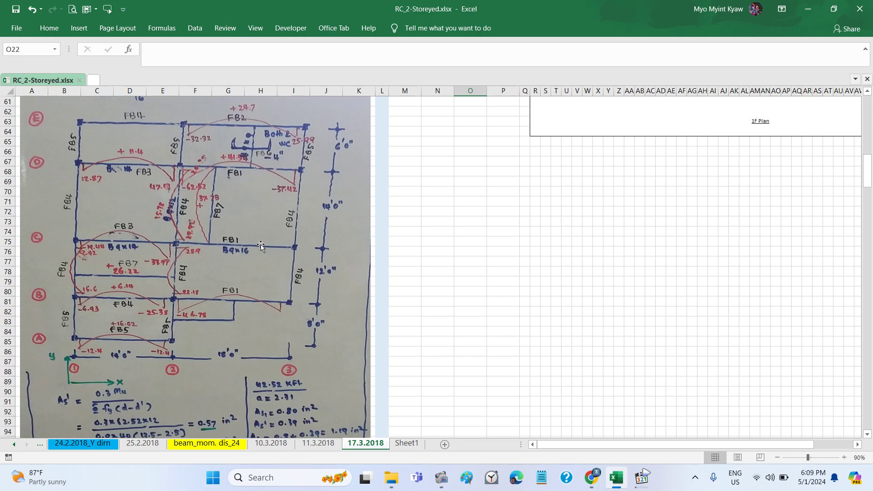
{"action": "scroll", "coordinate": [261, 245], "scroll_direction": "down", "scroll_amount": 1}
{"action": "scroll", "coordinate": [261, 246], "scroll_direction": "down", "scroll_amount": 3}
{"action": "scroll", "coordinate": [261, 246], "scroll_direction": "up", "scroll_amount": 4}
{"action": "scroll", "coordinate": [261, 245], "scroll_direction": "up", "scroll_amount": 9}
{"action": "scroll", "coordinate": [261, 246], "scroll_direction": "up", "scroll_amount": 3}
{"action": "scroll", "coordinate": [260, 245], "scroll_direction": "up", "scroll_amount": 4}
{"action": "scroll", "coordinate": [260, 246], "scroll_direction": "up", "scroll_amount": 5}
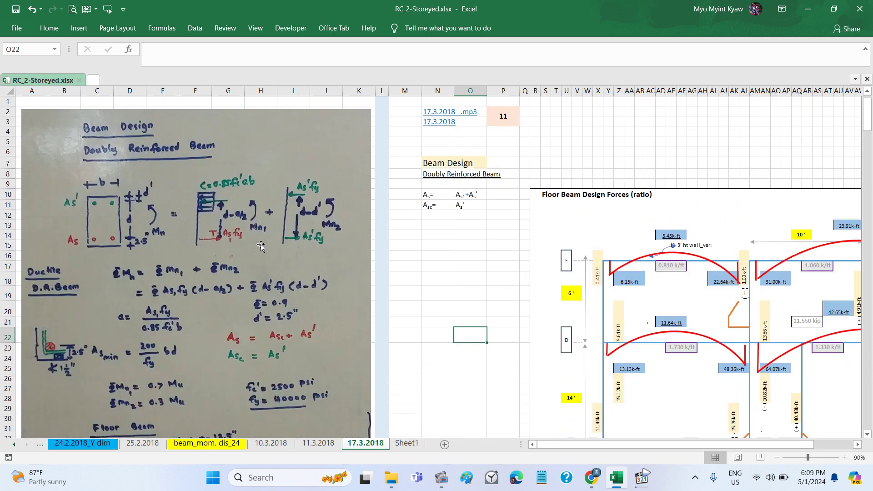
{"action": "scroll", "coordinate": [261, 245], "scroll_direction": "down", "scroll_amount": 3}
{"action": "scroll", "coordinate": [260, 244], "scroll_direction": "down", "scroll_amount": 2}
{"action": "scroll", "coordinate": [260, 244], "scroll_direction": "down", "scroll_amount": 1}
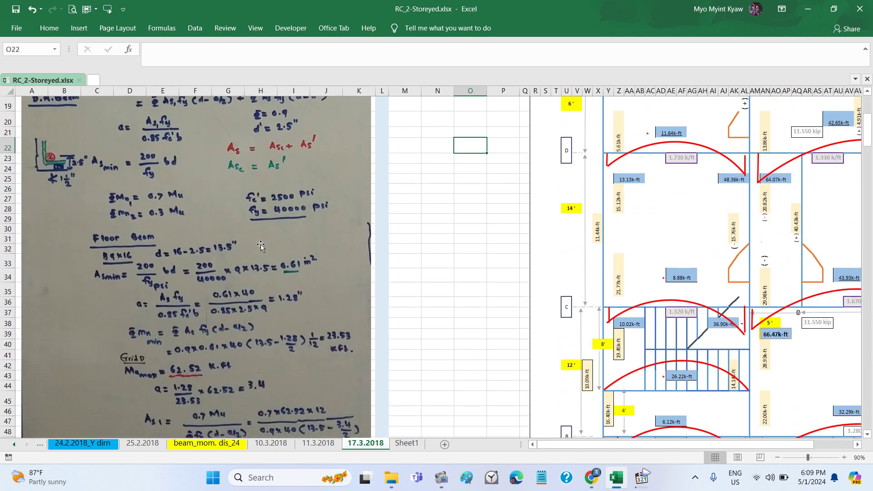
{"action": "scroll", "coordinate": [176, 307], "scroll_direction": "down", "scroll_amount": 2}
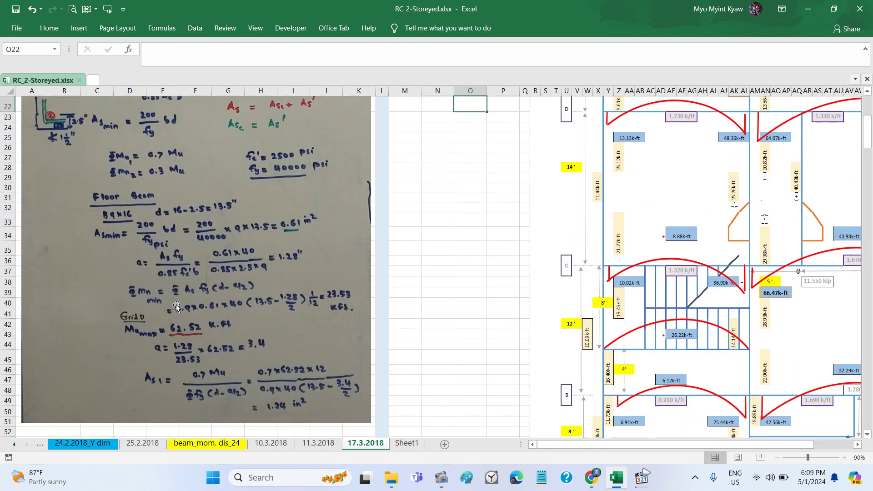
{"action": "scroll", "coordinate": [177, 308], "scroll_direction": "down", "scroll_amount": 1}
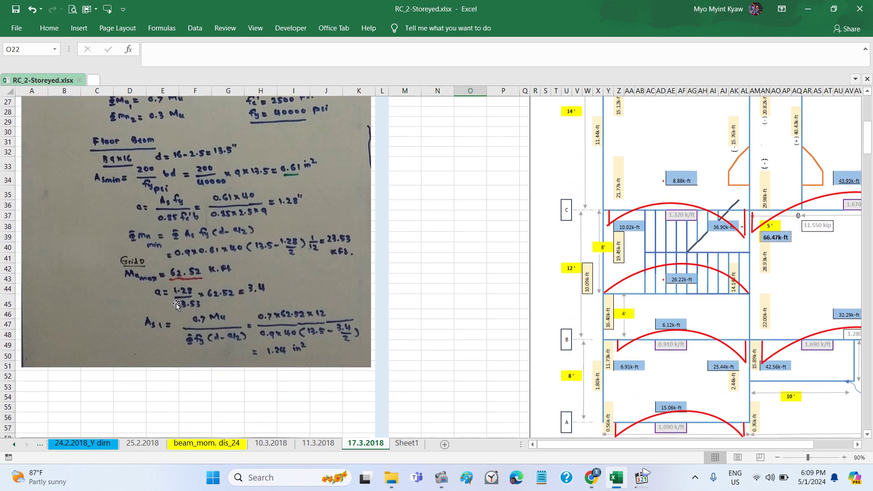
{"action": "scroll", "coordinate": [177, 305], "scroll_direction": "down", "scroll_amount": 1}
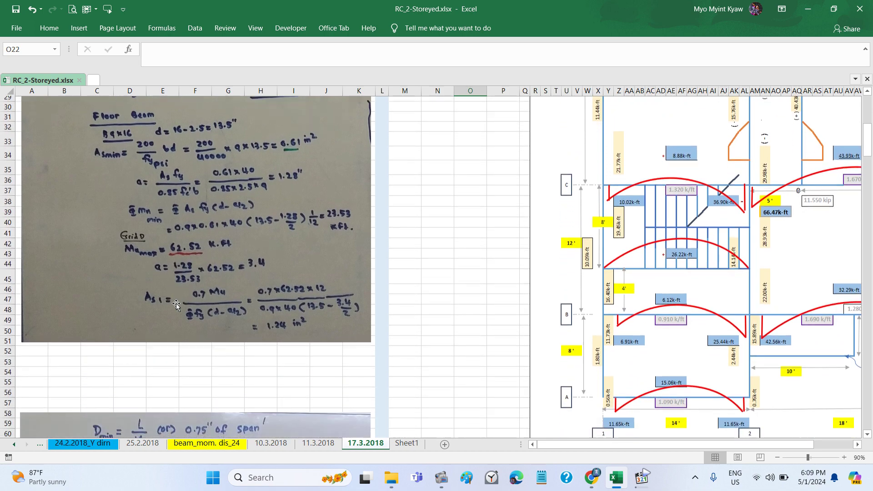
{"action": "scroll", "coordinate": [176, 304], "scroll_direction": "down", "scroll_amount": 2}
{"action": "scroll", "coordinate": [177, 304], "scroll_direction": "down", "scroll_amount": 3}
{"action": "scroll", "coordinate": [177, 305], "scroll_direction": "down", "scroll_amount": 1}
{"action": "scroll", "coordinate": [176, 305], "scroll_direction": "up", "scroll_amount": 6}
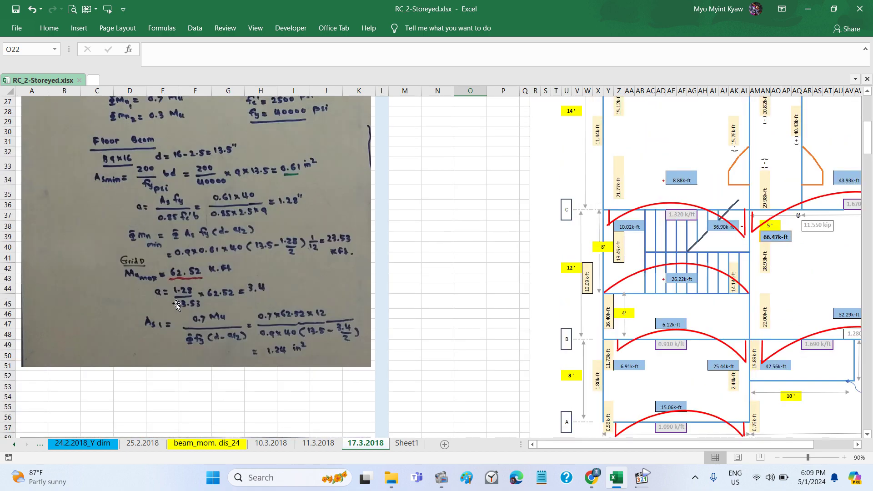
{"action": "scroll", "coordinate": [176, 305], "scroll_direction": "up", "scroll_amount": 1}
{"action": "scroll", "coordinate": [176, 305], "scroll_direction": "up", "scroll_amount": 1}
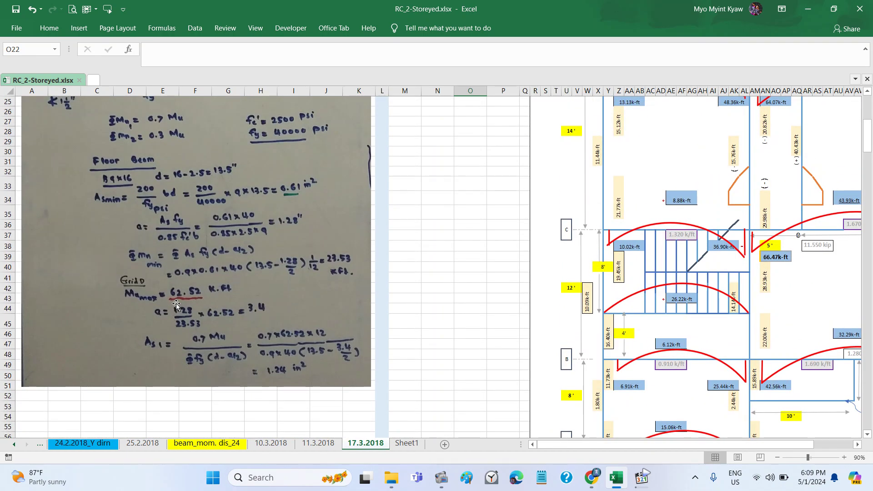
{"action": "scroll", "coordinate": [176, 305], "scroll_direction": "up", "scroll_amount": 6}
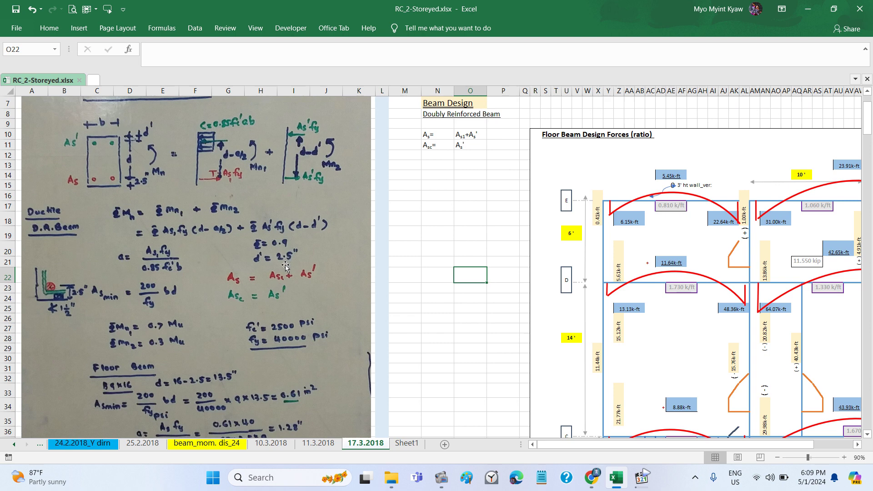
{"action": "scroll", "coordinate": [285, 266], "scroll_direction": "down", "scroll_amount": 1}
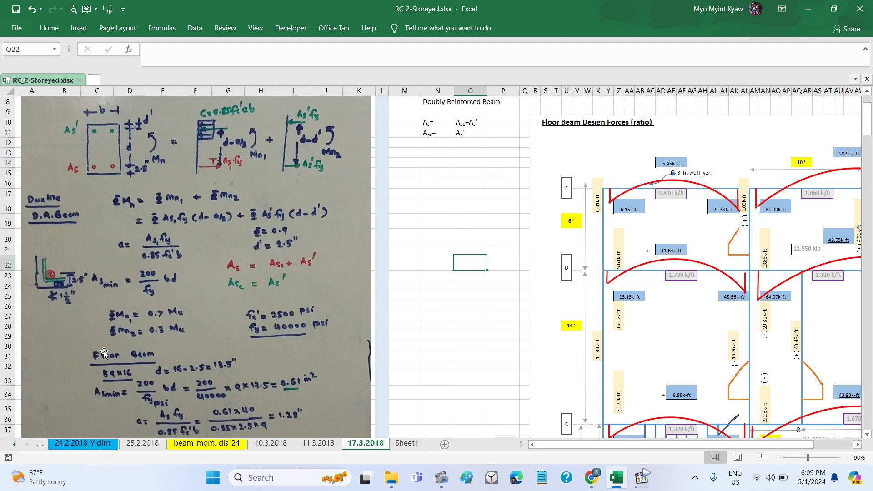
{"action": "scroll", "coordinate": [104, 353], "scroll_direction": "down", "scroll_amount": 1}
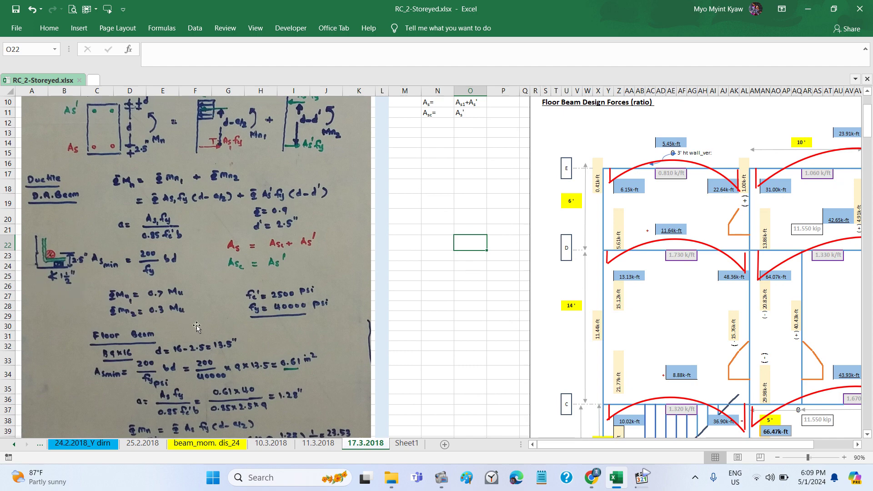
{"action": "scroll", "coordinate": [196, 326], "scroll_direction": "down", "scroll_amount": 1}
{"action": "scroll", "coordinate": [197, 326], "scroll_direction": "up", "scroll_amount": 2}
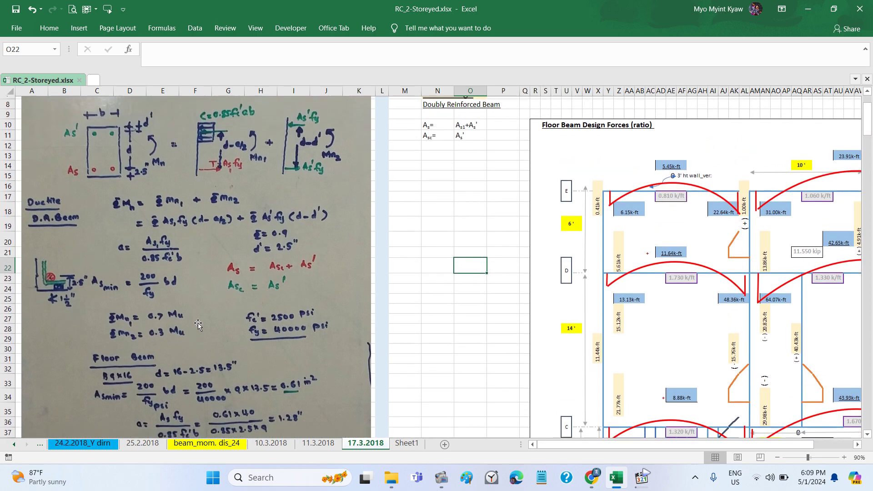
{"action": "scroll", "coordinate": [197, 326], "scroll_direction": "down", "scroll_amount": 6}
{"action": "scroll", "coordinate": [97, 249], "scroll_direction": "up", "scroll_amount": 2}
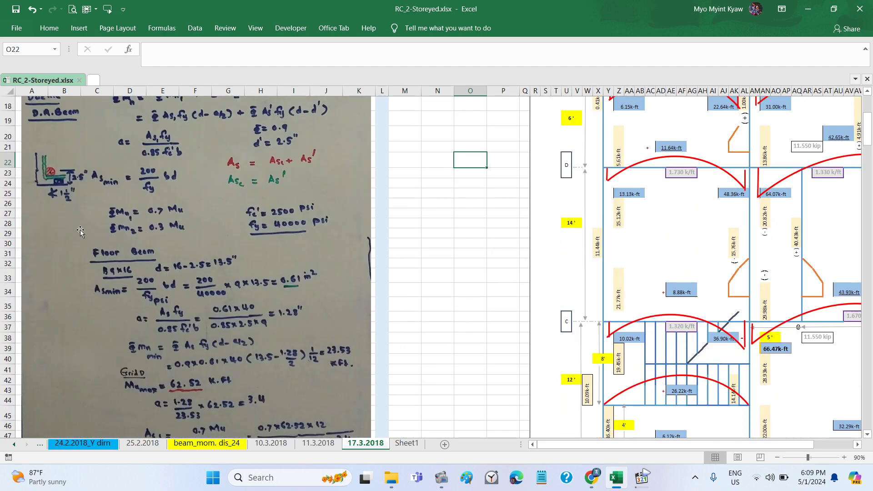
{"action": "scroll", "coordinate": [97, 249], "scroll_direction": "up", "scroll_amount": 2}
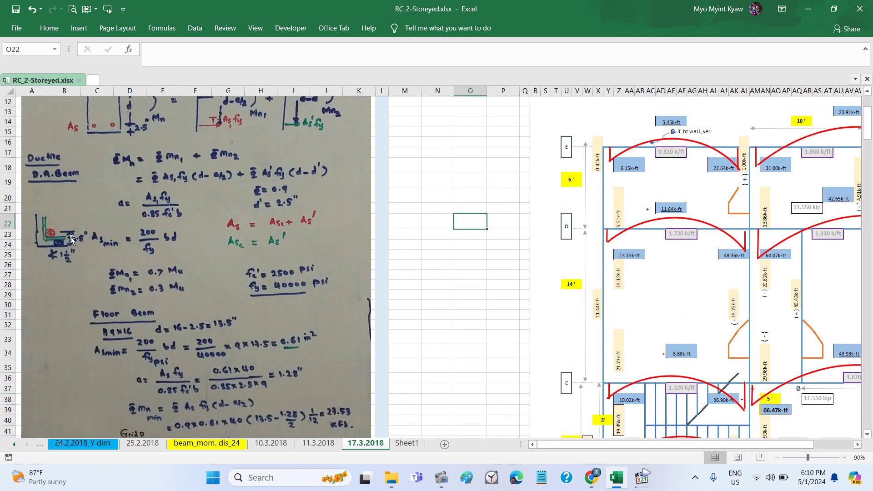
{"action": "scroll", "coordinate": [71, 268], "scroll_direction": "up", "scroll_amount": 2}
{"action": "scroll", "coordinate": [70, 269], "scroll_direction": "up", "scroll_amount": 1}
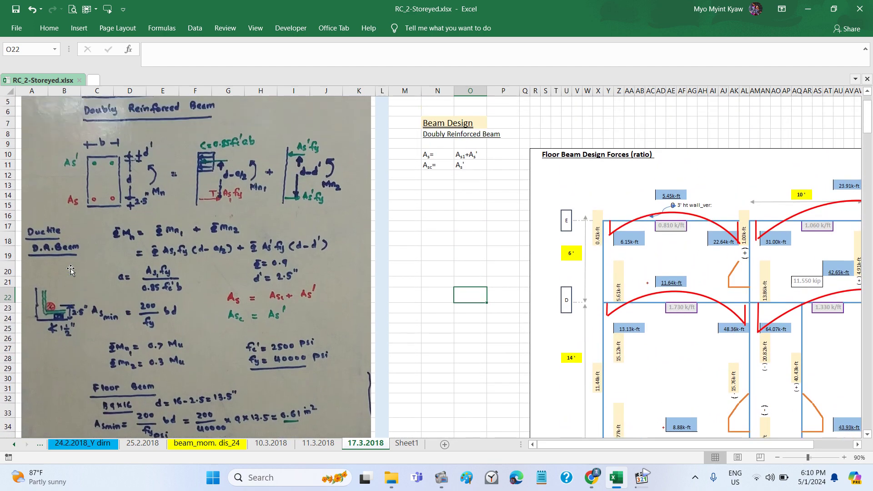
{"action": "scroll", "coordinate": [238, 337], "scroll_direction": "down", "scroll_amount": 2}
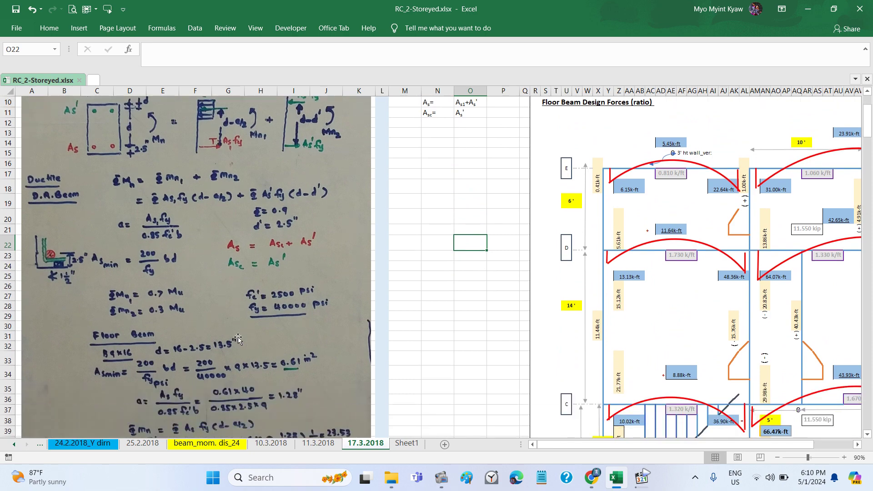
{"action": "scroll", "coordinate": [238, 337], "scroll_direction": "down", "scroll_amount": 2}
{"action": "scroll", "coordinate": [238, 336], "scroll_direction": "down", "scroll_amount": 1}
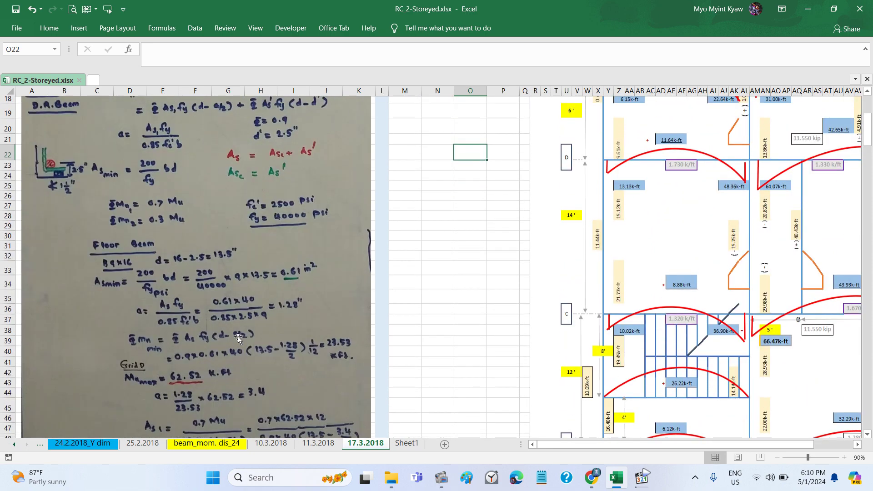
{"action": "scroll", "coordinate": [239, 337], "scroll_direction": "up", "scroll_amount": 1}
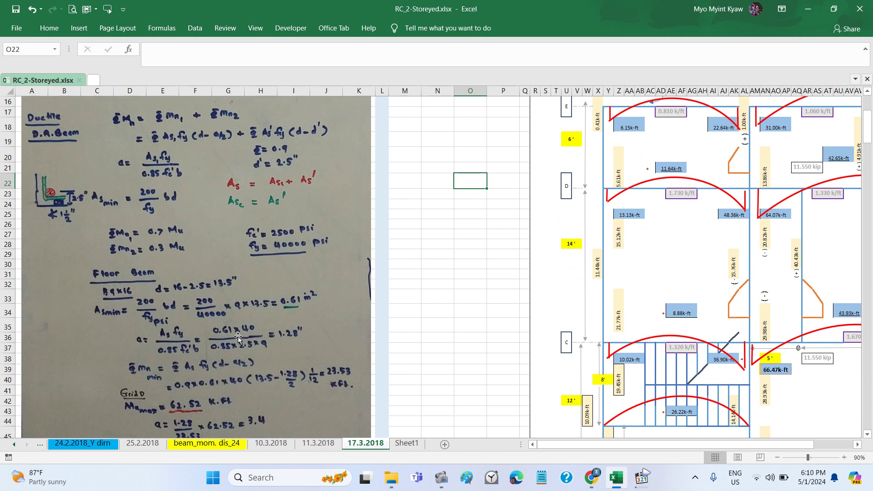
{"action": "scroll", "coordinate": [301, 317], "scroll_direction": "up", "scroll_amount": 1}
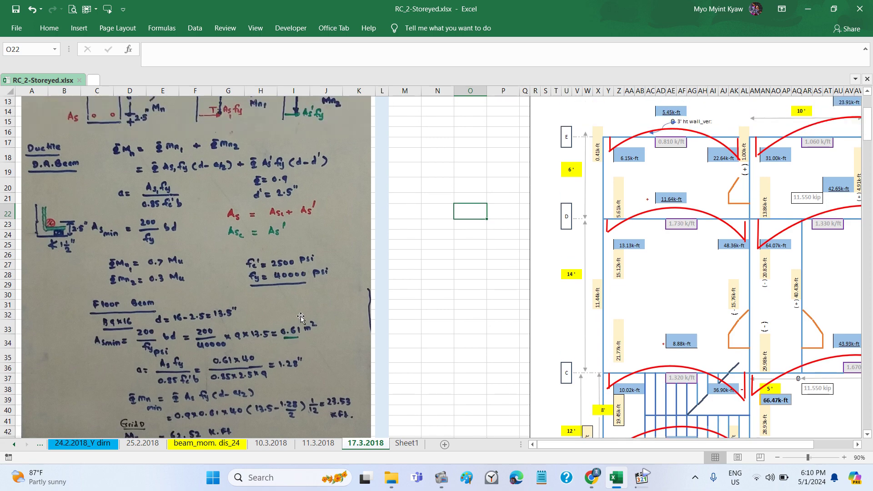
{"action": "scroll", "coordinate": [301, 318], "scroll_direction": "up", "scroll_amount": 1}
{"action": "scroll", "coordinate": [301, 316], "scroll_direction": "up", "scroll_amount": 1}
{"action": "scroll", "coordinate": [302, 316], "scroll_direction": "up", "scroll_amount": 1}
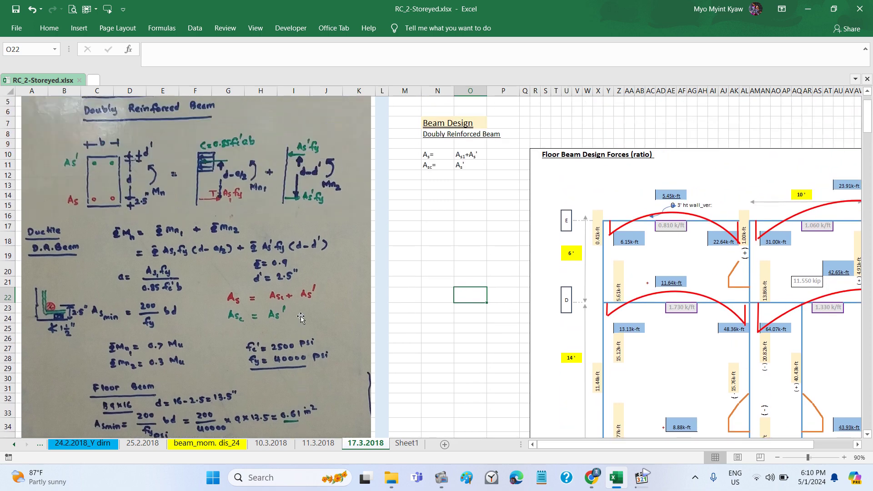
{"action": "scroll", "coordinate": [301, 317], "scroll_direction": "down", "scroll_amount": 2}
{"action": "scroll", "coordinate": [301, 317], "scroll_direction": "down", "scroll_amount": 2}
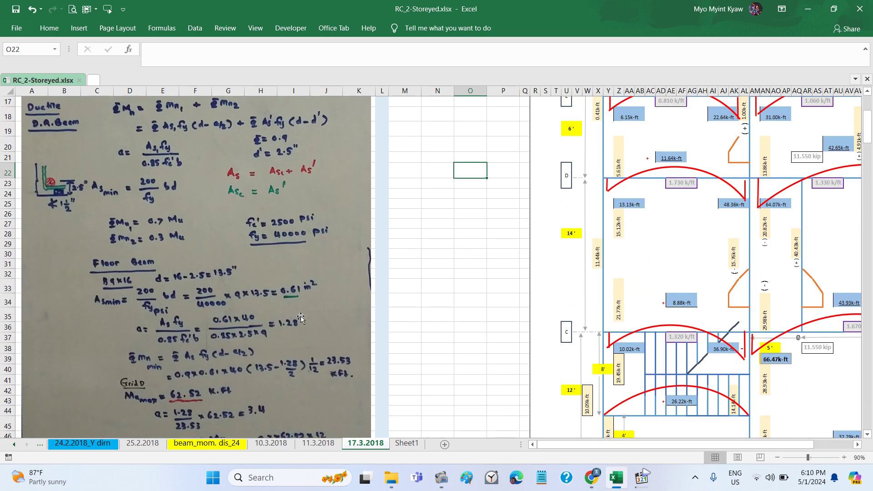
{"action": "scroll", "coordinate": [301, 317], "scroll_direction": "down", "scroll_amount": 2}
{"action": "scroll", "coordinate": [301, 315], "scroll_direction": "up", "scroll_amount": 2}
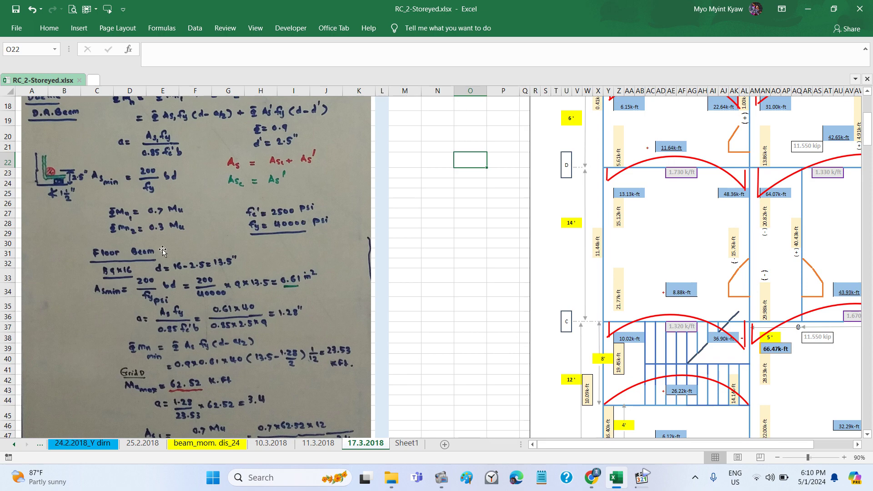
{"action": "scroll", "coordinate": [160, 250], "scroll_direction": "up", "scroll_amount": 2}
{"action": "scroll", "coordinate": [160, 251], "scroll_direction": "up", "scroll_amount": 2}
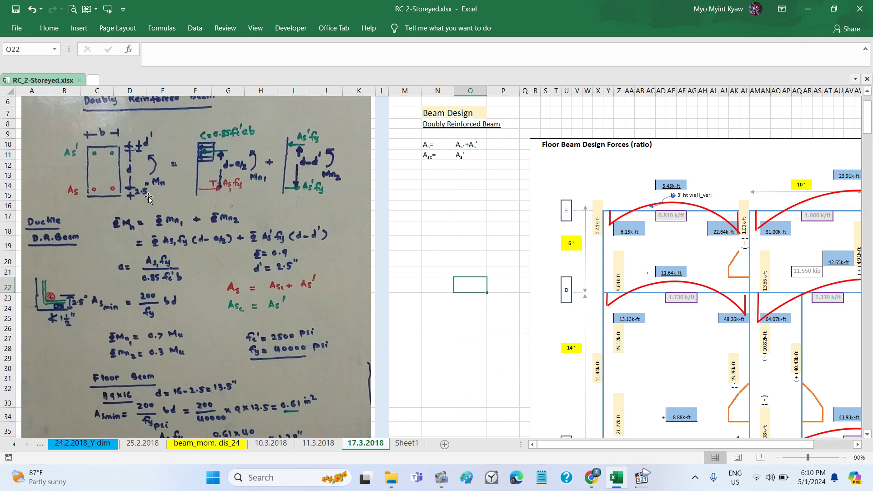
{"action": "scroll", "coordinate": [148, 198], "scroll_direction": "down", "scroll_amount": 2}
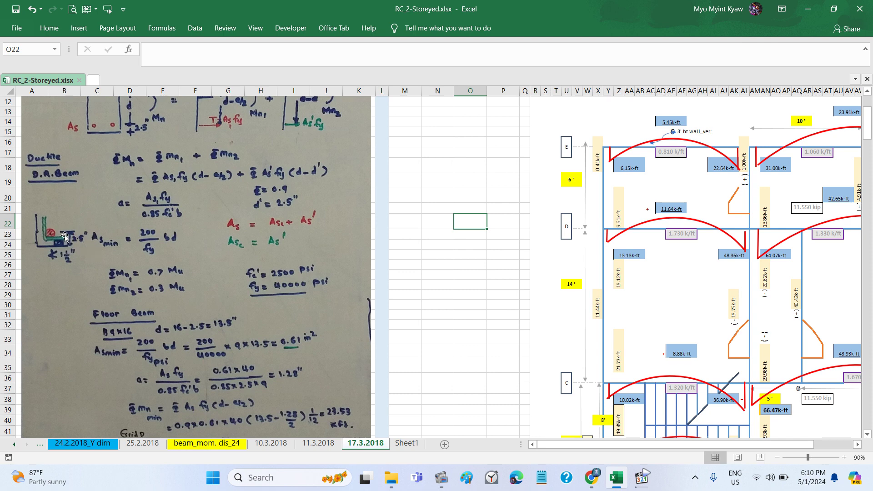
{"action": "scroll", "coordinate": [98, 242], "scroll_direction": "down", "scroll_amount": 1}
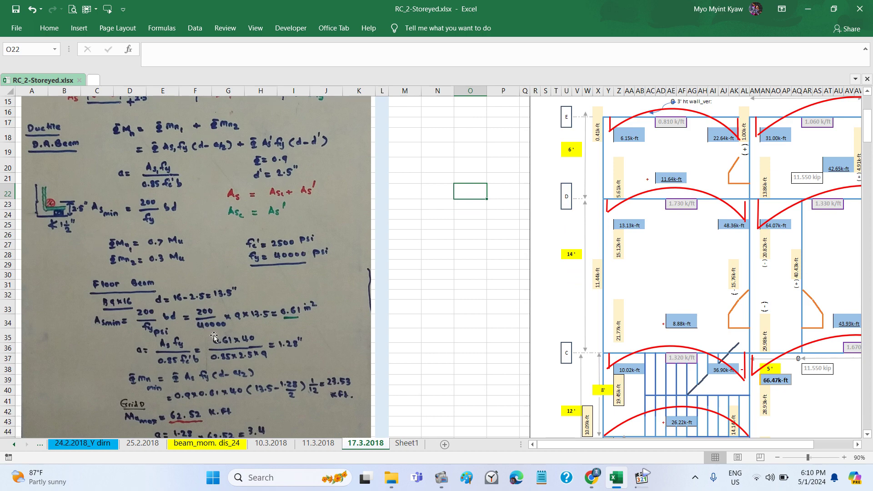
{"action": "scroll", "coordinate": [213, 337], "scroll_direction": "down", "scroll_amount": 1}
{"action": "scroll", "coordinate": [105, 194], "scroll_direction": "down", "scroll_amount": 2}
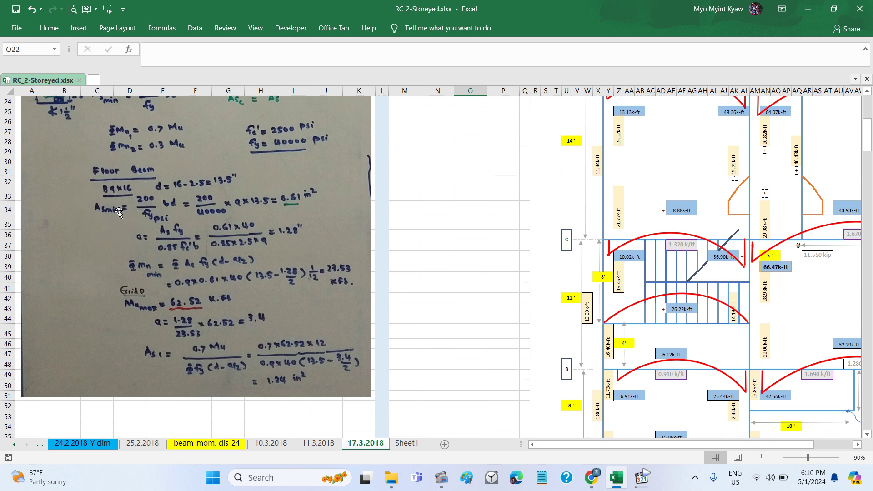
{"action": "scroll", "coordinate": [118, 211], "scroll_direction": "up", "scroll_amount": 1}
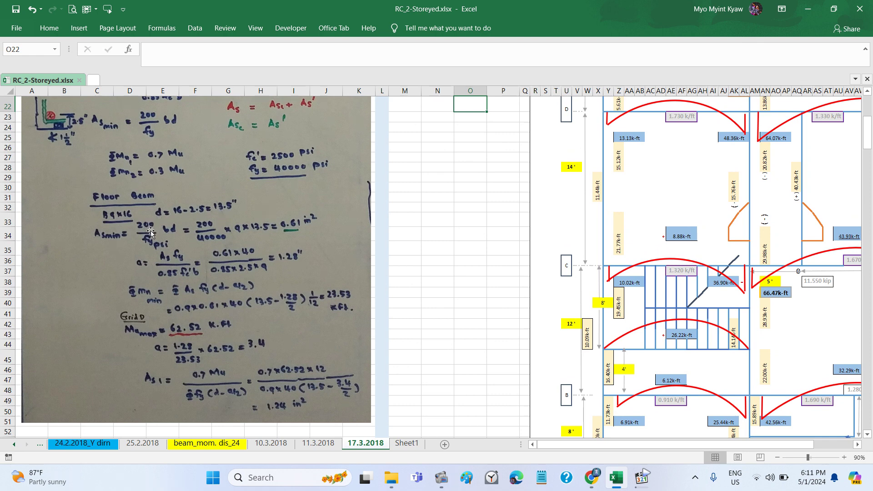
{"action": "scroll", "coordinate": [151, 232], "scroll_direction": "down", "scroll_amount": 1}
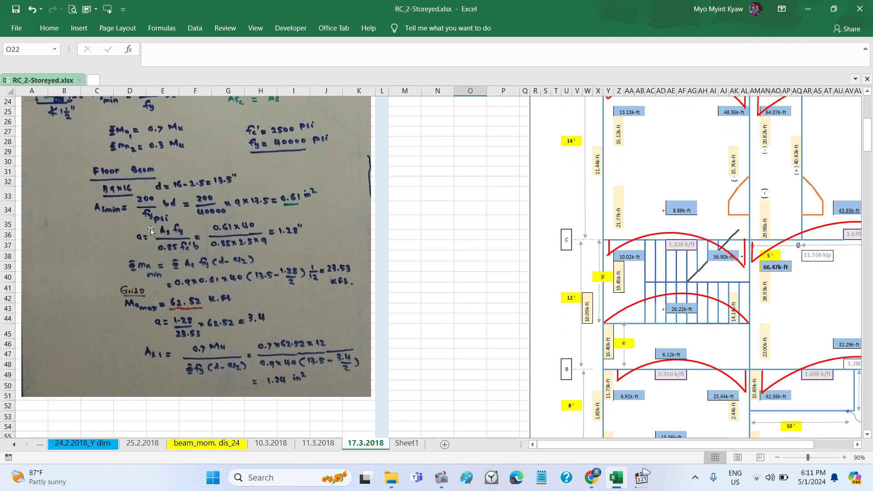
{"action": "scroll", "coordinate": [151, 231], "scroll_direction": "down", "scroll_amount": 1}
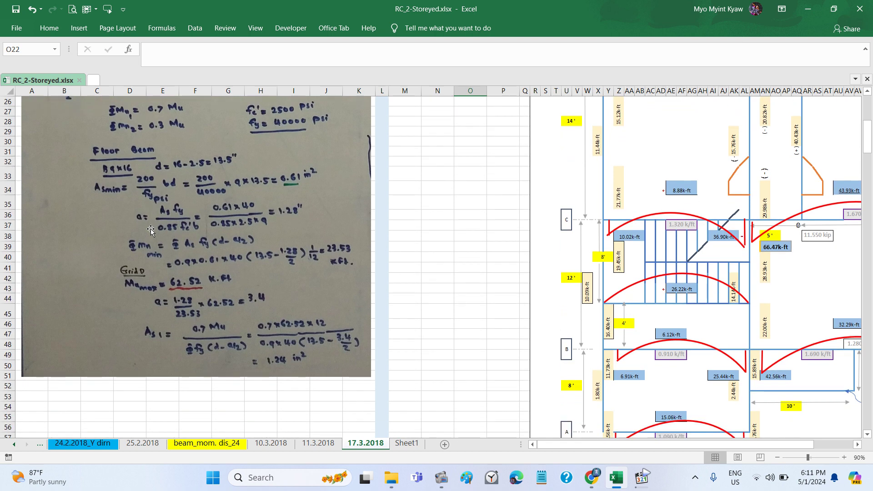
{"action": "scroll", "coordinate": [151, 228], "scroll_direction": "up", "scroll_amount": 1}
{"action": "scroll", "coordinate": [151, 228], "scroll_direction": "right", "scroll_amount": 1}
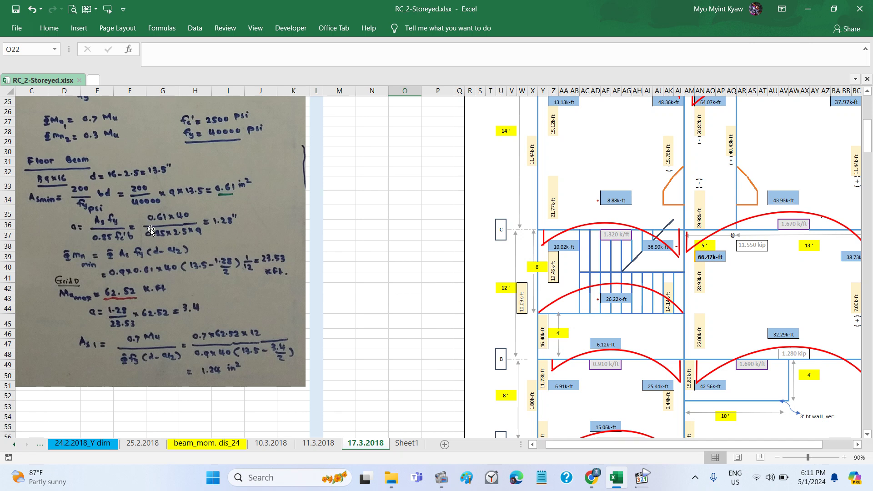
{"action": "scroll", "coordinate": [151, 228], "scroll_direction": "left", "scroll_amount": 1}
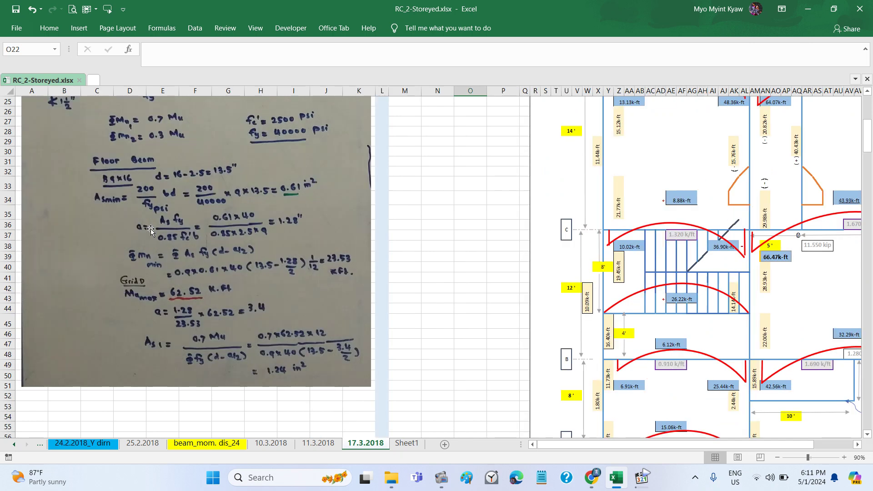
{"action": "scroll", "coordinate": [151, 229], "scroll_direction": "up", "scroll_amount": 1}
{"action": "scroll", "coordinate": [151, 228], "scroll_direction": "right", "scroll_amount": 1}
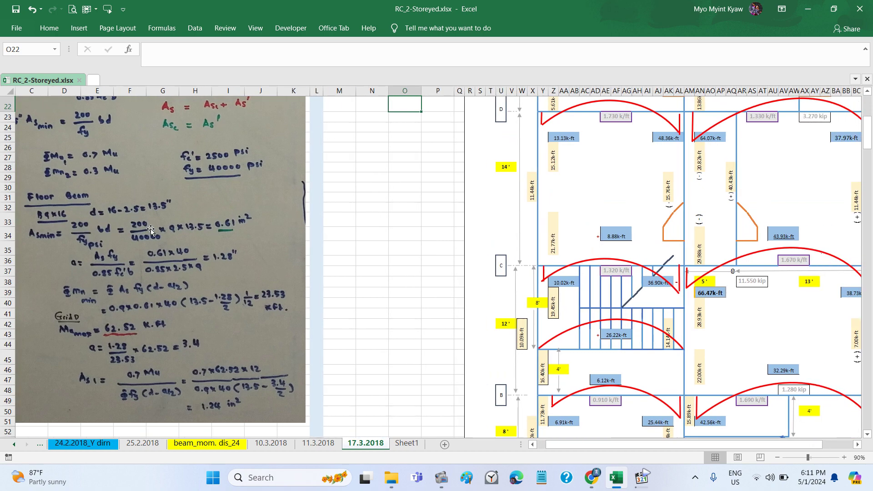
{"action": "scroll", "coordinate": [151, 228], "scroll_direction": "up", "scroll_amount": 1}
{"action": "scroll", "coordinate": [151, 228], "scroll_direction": "down", "scroll_amount": 1}
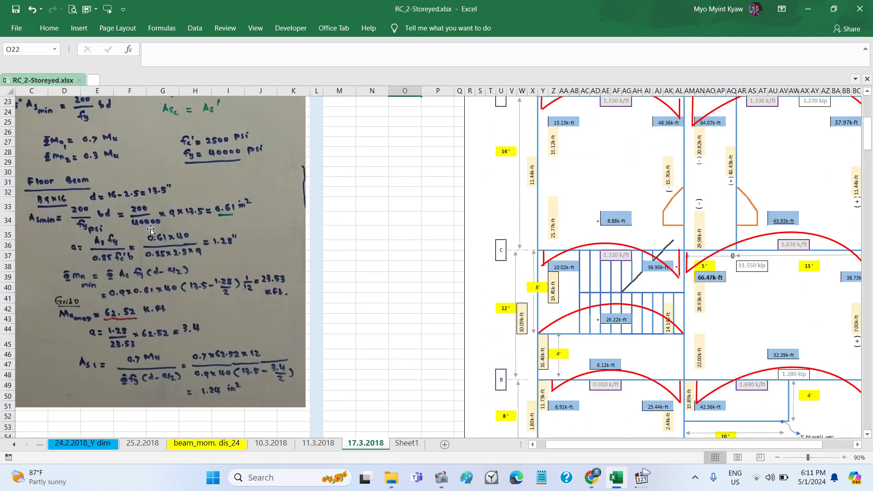
{"action": "key", "text": "ctrl"}
{"action": "scroll", "coordinate": [228, 162], "scroll_direction": "left", "scroll_amount": 2}
{"action": "scroll", "coordinate": [228, 162], "scroll_direction": "down", "scroll_amount": 12}
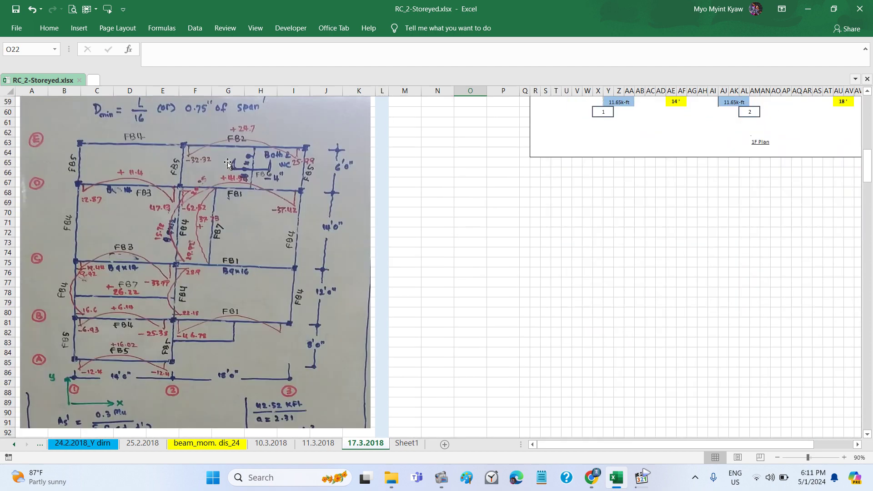
{"action": "scroll", "coordinate": [228, 162], "scroll_direction": "down", "scroll_amount": 11}
{"action": "scroll", "coordinate": [227, 163], "scroll_direction": "down", "scroll_amount": 11}
{"action": "scroll", "coordinate": [228, 163], "scroll_direction": "down", "scroll_amount": 11}
{"action": "scroll", "coordinate": [228, 163], "scroll_direction": "down", "scroll_amount": 11}
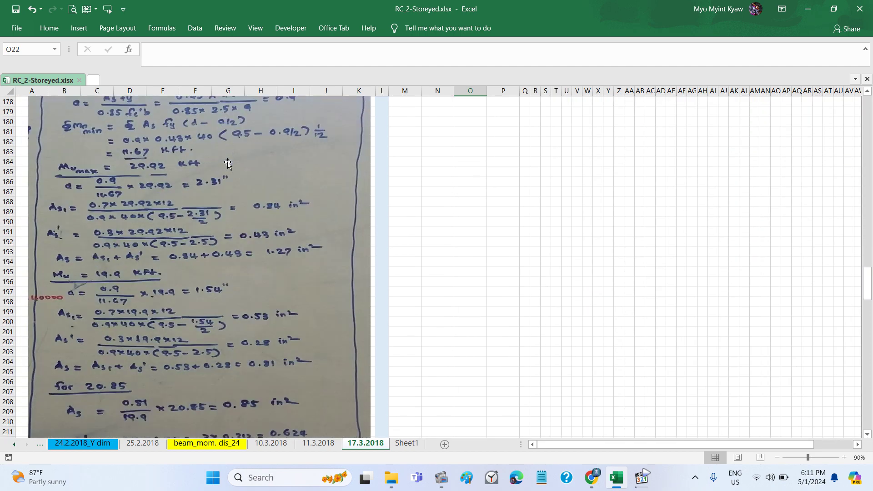
{"action": "scroll", "coordinate": [227, 163], "scroll_direction": "down", "scroll_amount": 11}
{"action": "scroll", "coordinate": [227, 163], "scroll_direction": "down", "scroll_amount": 8}
{"action": "scroll", "coordinate": [227, 163], "scroll_direction": "down", "scroll_amount": 8}
{"action": "scroll", "coordinate": [228, 162], "scroll_direction": "down", "scroll_amount": 8}
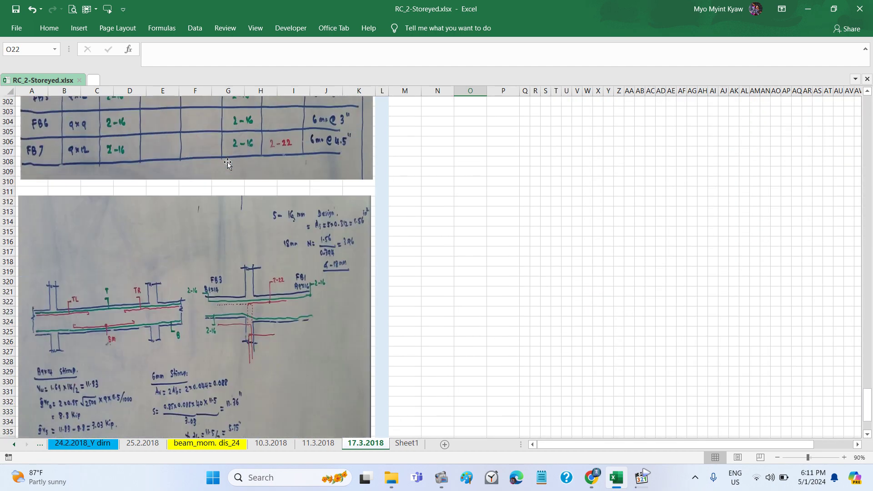
{"action": "scroll", "coordinate": [227, 163], "scroll_direction": "down", "scroll_amount": 9}
{"action": "scroll", "coordinate": [227, 163], "scroll_direction": "up", "scroll_amount": 15}
{"action": "scroll", "coordinate": [227, 163], "scroll_direction": "up", "scroll_amount": 15}
{"action": "scroll", "coordinate": [273, 210], "scroll_direction": "up", "scroll_amount": 15}
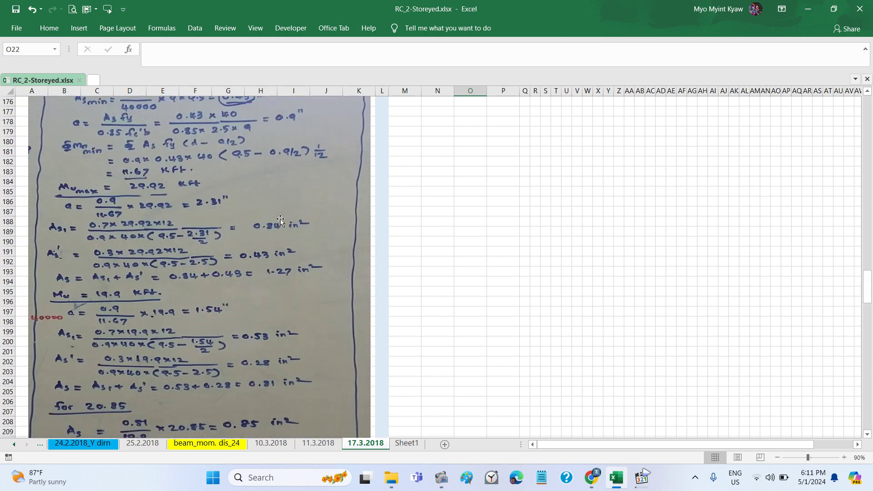
{"action": "scroll", "coordinate": [280, 220], "scroll_direction": "up", "scroll_amount": 14}
{"action": "scroll", "coordinate": [280, 219], "scroll_direction": "up", "scroll_amount": 14}
{"action": "scroll", "coordinate": [280, 219], "scroll_direction": "up", "scroll_amount": 12}
{"action": "scroll", "coordinate": [280, 219], "scroll_direction": "up", "scroll_amount": 5}
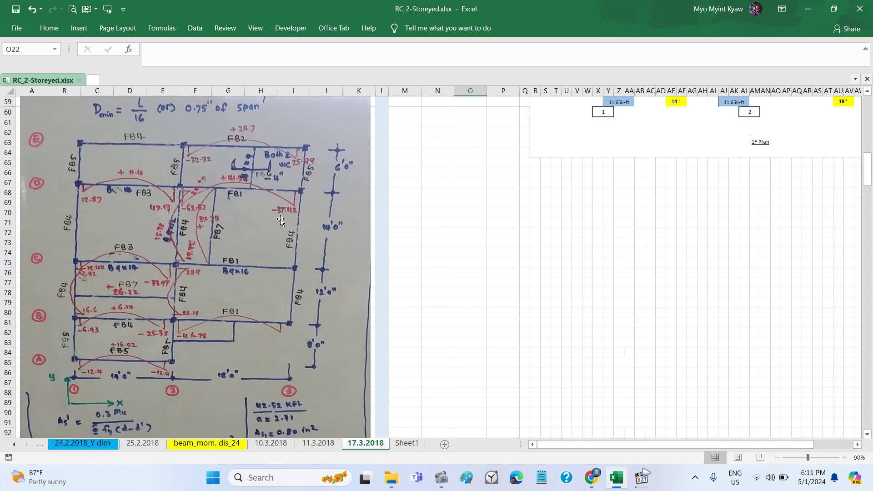
{"action": "scroll", "coordinate": [280, 219], "scroll_direction": "up", "scroll_amount": 5}
{"action": "scroll", "coordinate": [280, 219], "scroll_direction": "up", "scroll_amount": 4}
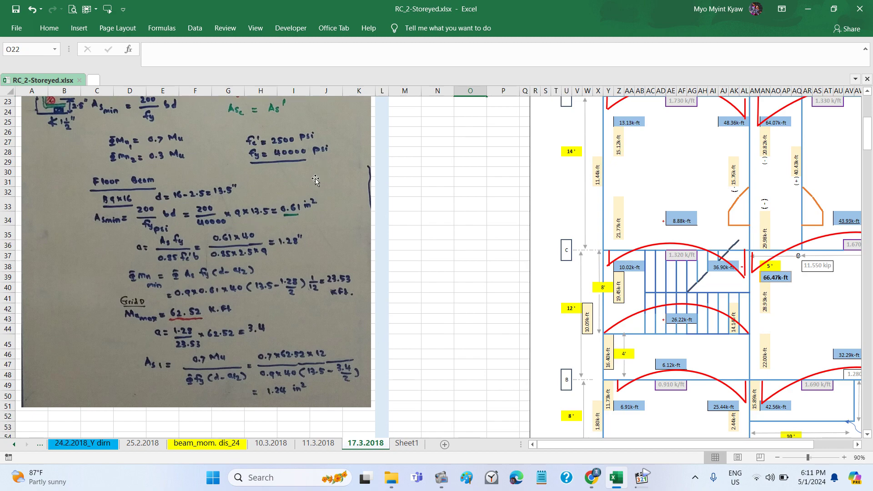
{"action": "scroll", "coordinate": [315, 180], "scroll_direction": "up", "scroll_amount": 1}
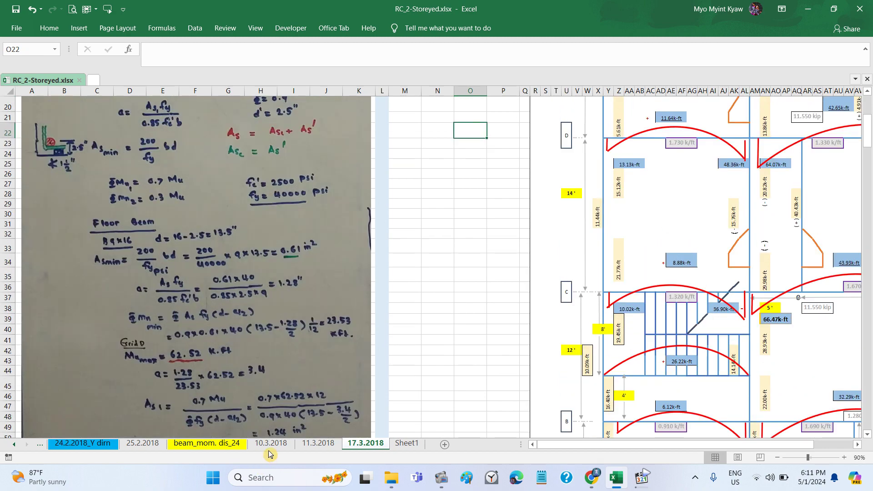
{"action": "left_click", "coordinate": [271, 443]}
{"action": "scroll", "coordinate": [619, 400], "scroll_direction": "right", "scroll_amount": 3}
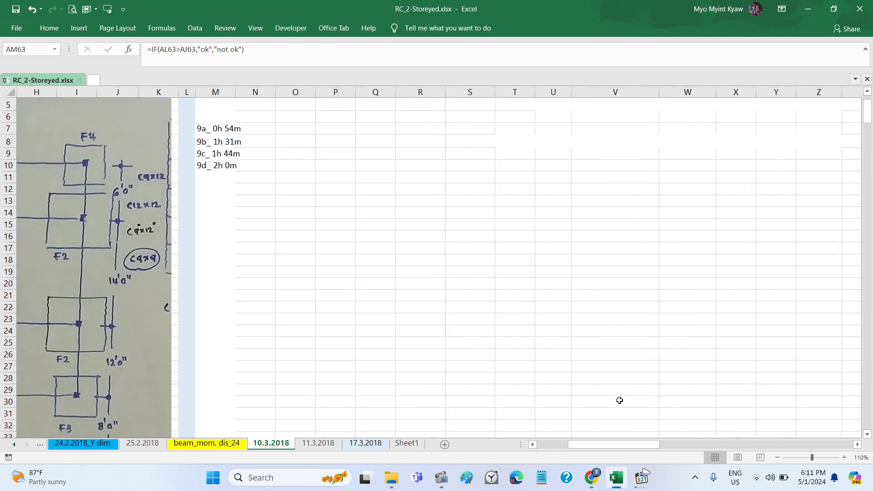
{"action": "scroll", "coordinate": [619, 400], "scroll_direction": "right", "scroll_amount": 4}
{"action": "scroll", "coordinate": [620, 400], "scroll_direction": "down", "scroll_amount": 6}
{"action": "scroll", "coordinate": [619, 400], "scroll_direction": "down", "scroll_amount": 10}
{"action": "scroll", "coordinate": [620, 400], "scroll_direction": "down", "scroll_amount": 4}
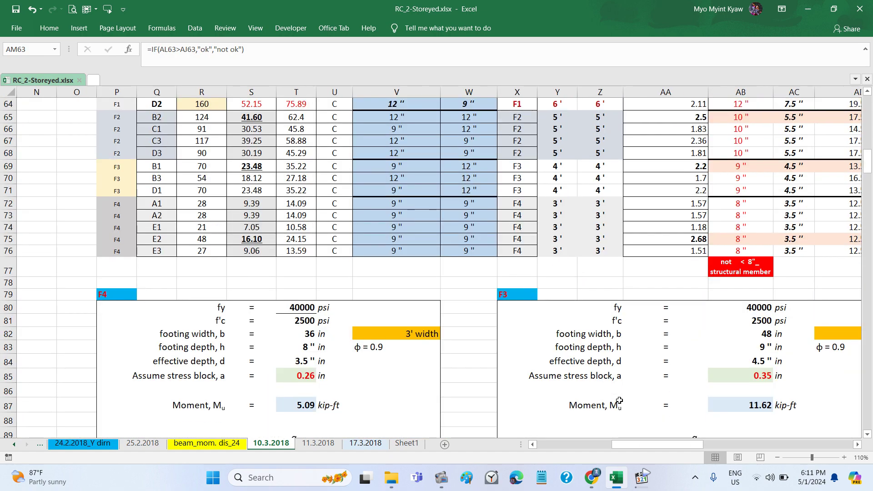
{"action": "scroll", "coordinate": [619, 401], "scroll_direction": "right", "scroll_amount": 4}
{"action": "scroll", "coordinate": [619, 401], "scroll_direction": "right", "scroll_amount": 2}
{"action": "scroll", "coordinate": [620, 400], "scroll_direction": "up", "scroll_amount": 5}
{"action": "scroll", "coordinate": [620, 400], "scroll_direction": "right", "scroll_amount": 3}
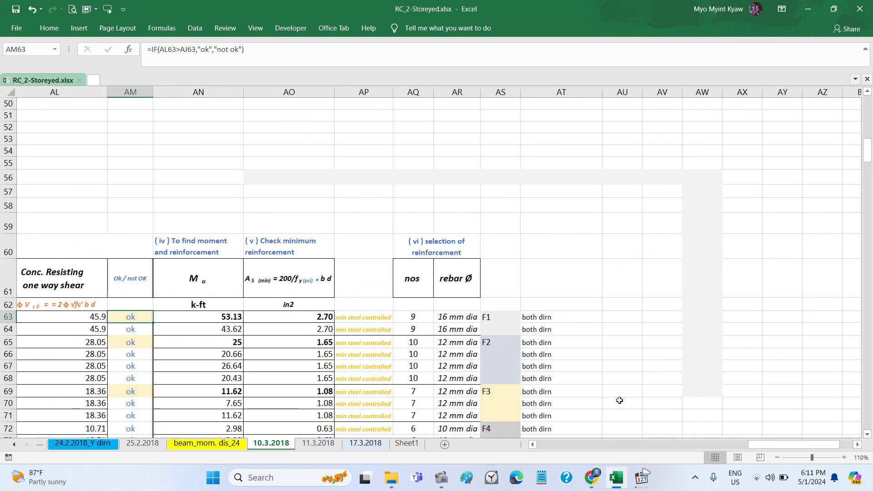
{"action": "scroll", "coordinate": [619, 400], "scroll_direction": "right", "scroll_amount": 3}
{"action": "scroll", "coordinate": [619, 400], "scroll_direction": "left", "scroll_amount": 6}
{"action": "scroll", "coordinate": [619, 401], "scroll_direction": "left", "scroll_amount": 2}
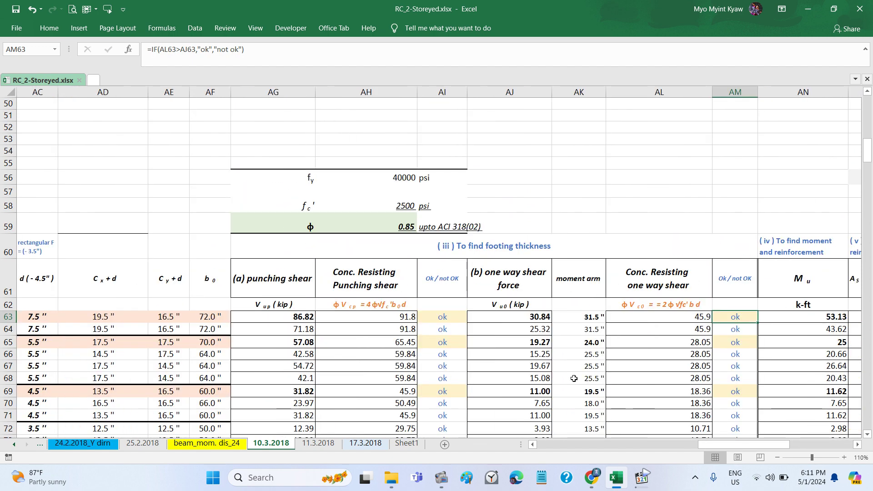
{"action": "scroll", "coordinate": [742, 306], "scroll_direction": "right", "scroll_amount": 2}
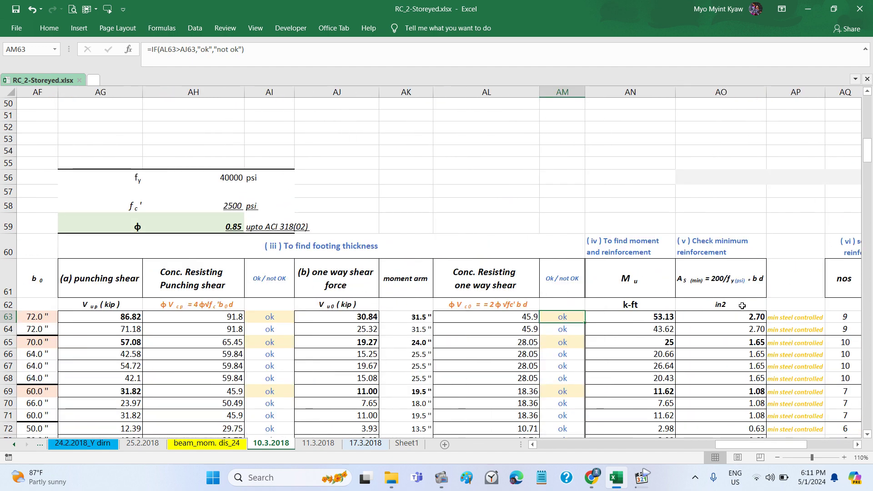
{"action": "scroll", "coordinate": [742, 306], "scroll_direction": "right", "scroll_amount": 2}
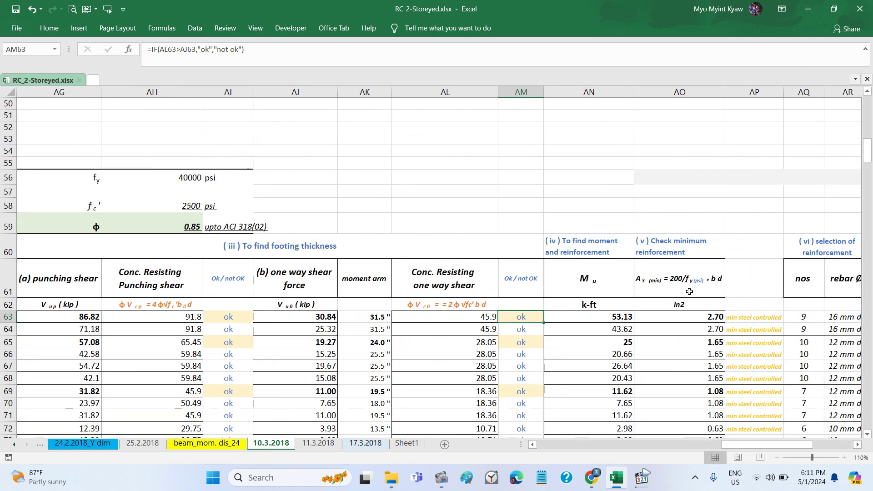
{"action": "left_click", "coordinate": [367, 445]}
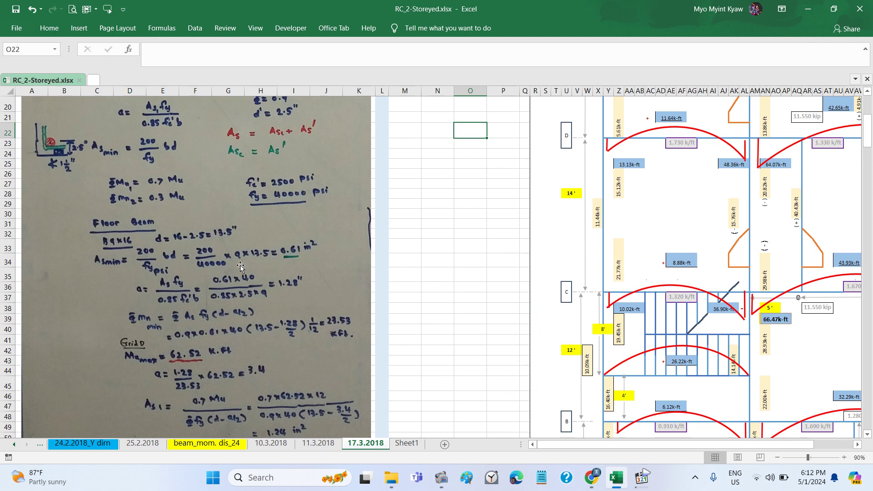
{"action": "scroll", "coordinate": [255, 266], "scroll_direction": "up", "scroll_amount": 1}
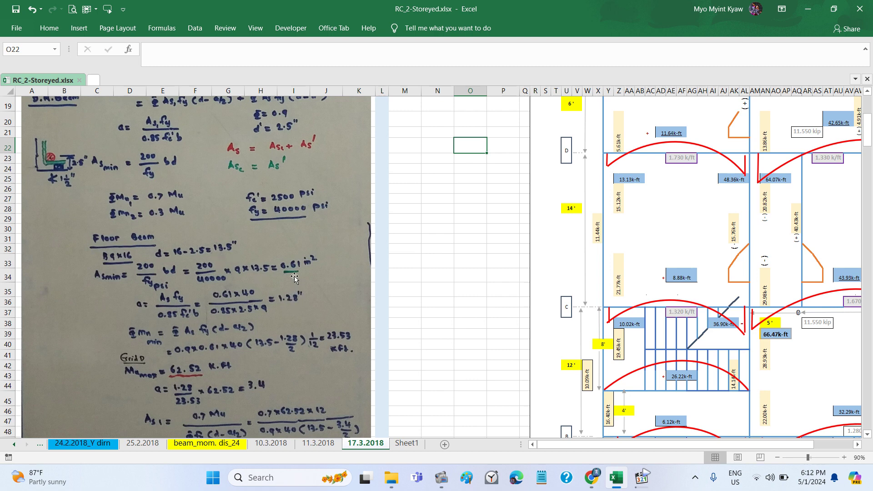
{"action": "scroll", "coordinate": [294, 276], "scroll_direction": "down", "scroll_amount": 1}
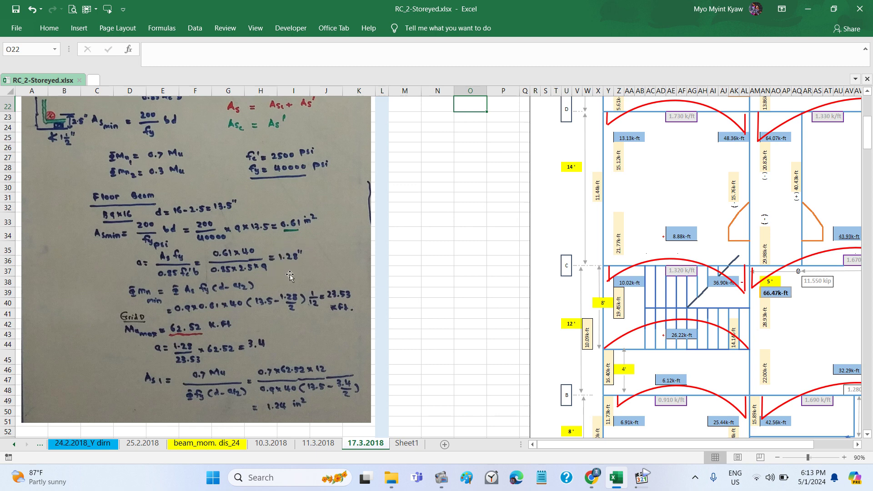
Step: Review the 17.3.2018 sheet, briefly checking the media player before returning to the workbook
{"action": "scroll", "coordinate": [282, 270], "scroll_direction": "down", "scroll_amount": 1}
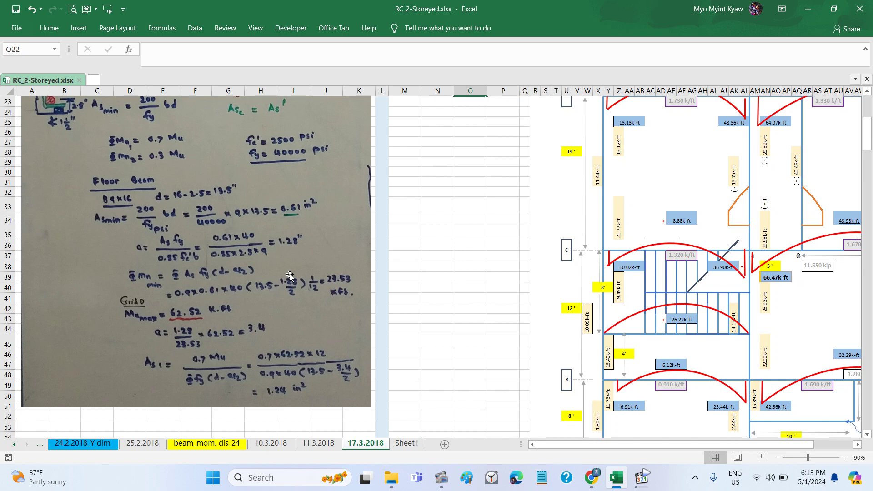
{"action": "scroll", "coordinate": [290, 276], "scroll_direction": "down", "scroll_amount": 1}
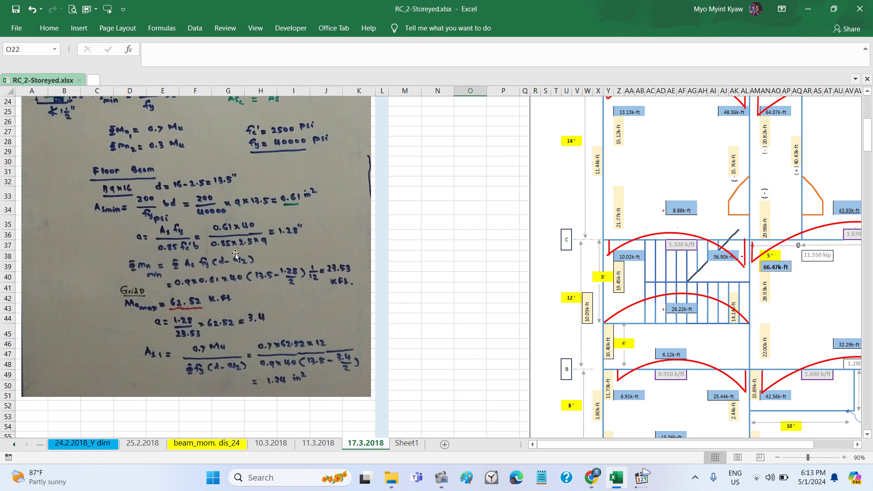
{"action": "scroll", "coordinate": [246, 270], "scroll_direction": "down", "scroll_amount": 1}
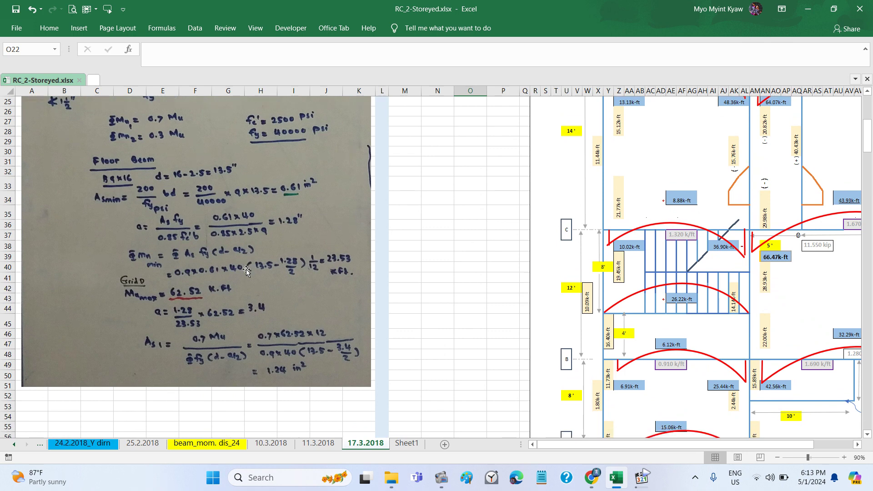
{"action": "scroll", "coordinate": [247, 270], "scroll_direction": "right", "scroll_amount": 2}
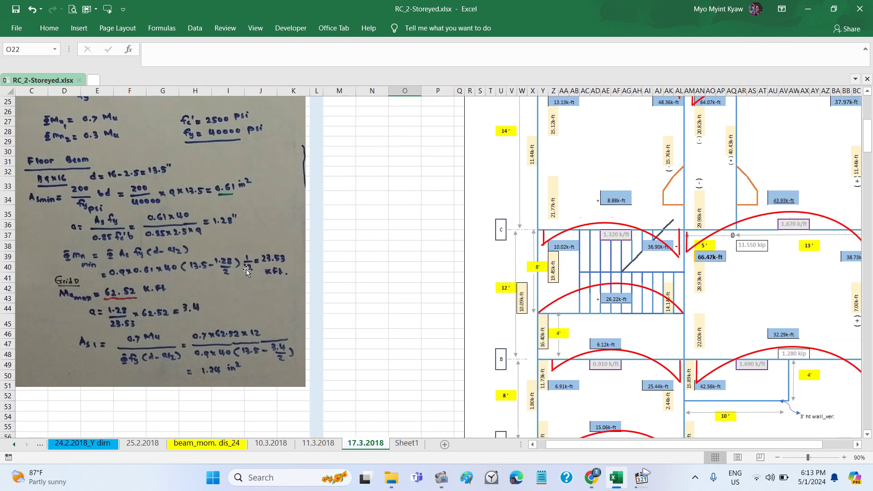
{"action": "scroll", "coordinate": [246, 270], "scroll_direction": "up", "scroll_amount": 1}
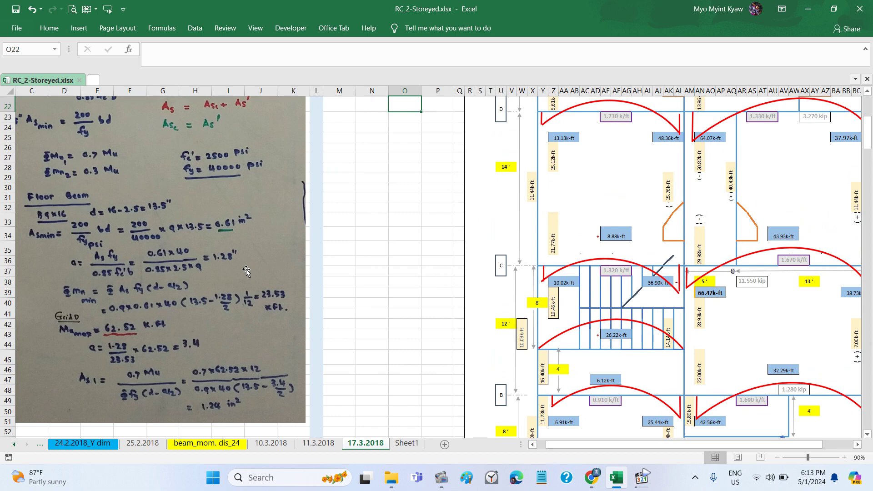
{"action": "scroll", "coordinate": [247, 269], "scroll_direction": "up", "scroll_amount": 1}
{"action": "scroll", "coordinate": [247, 270], "scroll_direction": "right", "scroll_amount": 3}
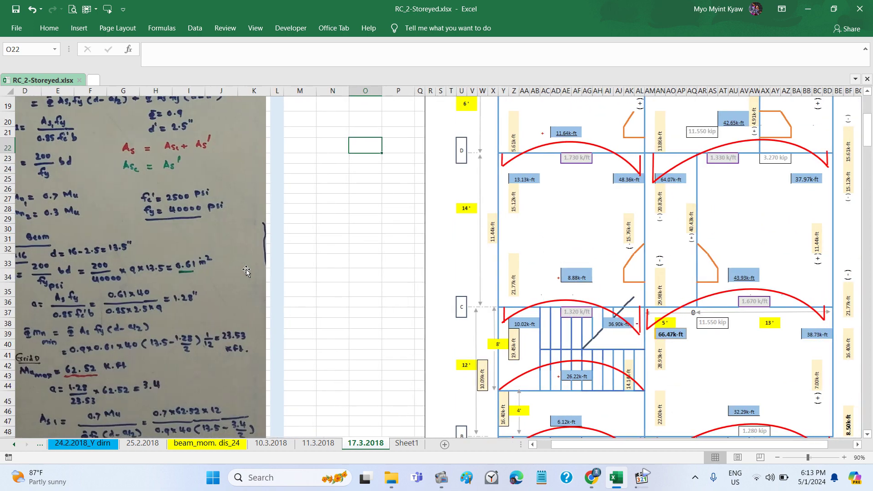
{"action": "scroll", "coordinate": [246, 270], "scroll_direction": "left", "scroll_amount": 5}
{"action": "scroll", "coordinate": [246, 269], "scroll_direction": "down", "scroll_amount": 2}
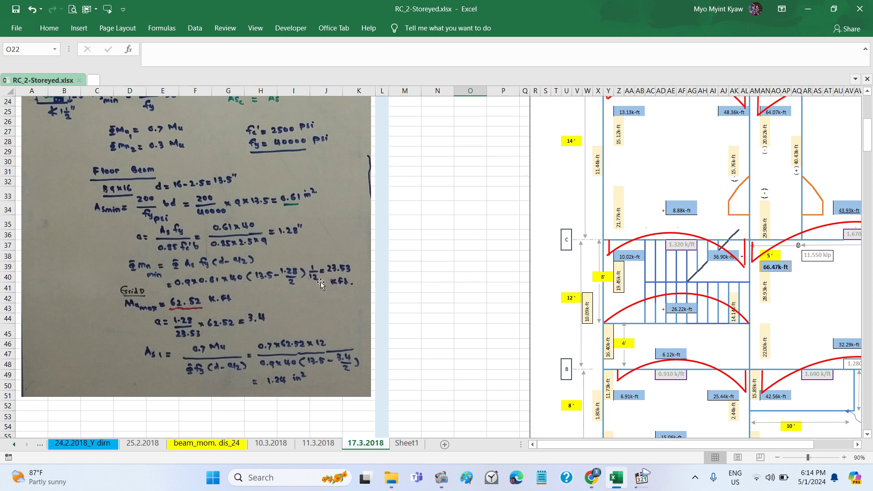
{"action": "scroll", "coordinate": [321, 283], "scroll_direction": "up", "scroll_amount": 1}
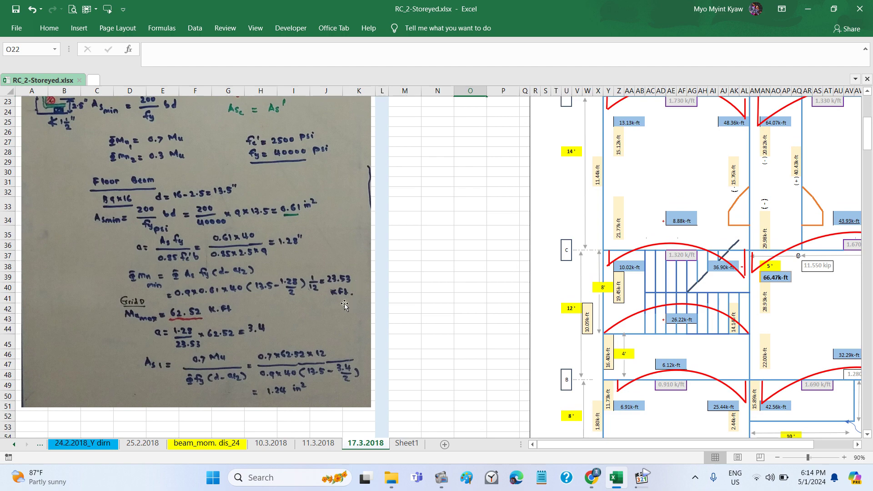
{"action": "scroll", "coordinate": [347, 282], "scroll_direction": "up", "scroll_amount": 1}
{"action": "scroll", "coordinate": [347, 283], "scroll_direction": "right", "scroll_amount": 3}
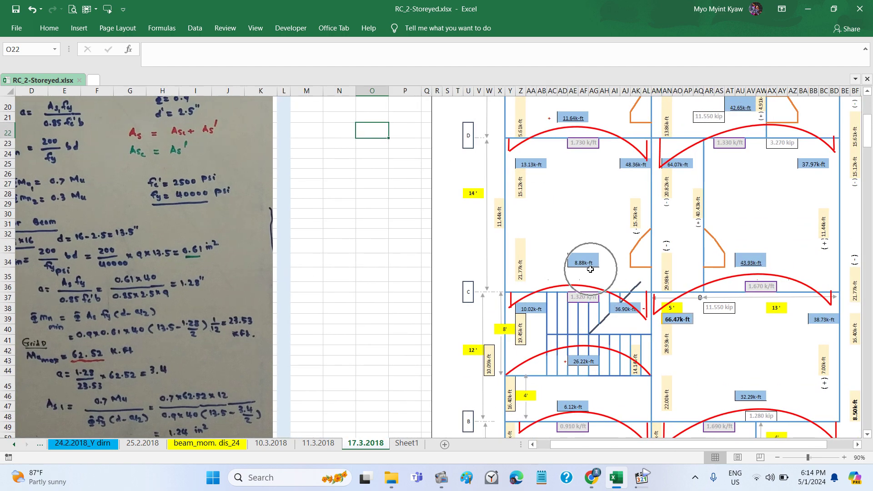
{"action": "scroll", "coordinate": [377, 265], "scroll_direction": "left", "scroll_amount": 1}
{"action": "scroll", "coordinate": [376, 265], "scroll_direction": "left", "scroll_amount": 1}
{"action": "scroll", "coordinate": [375, 265], "scroll_direction": "down", "scroll_amount": 2}
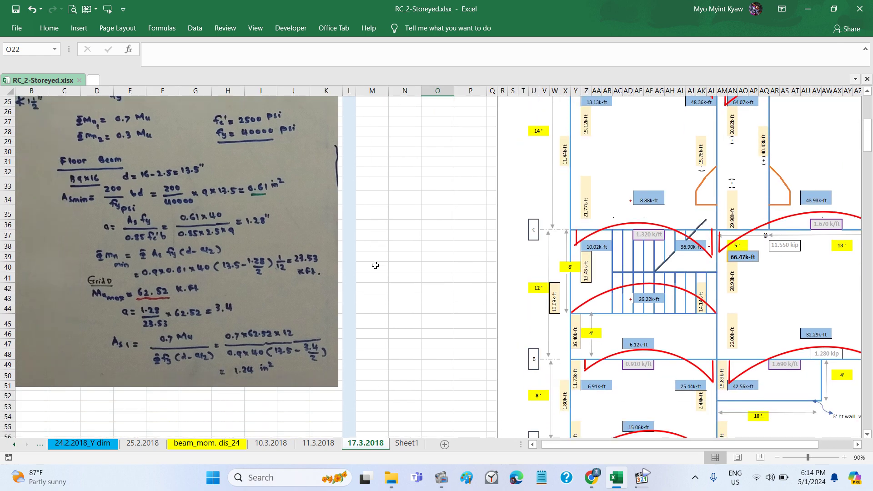
{"action": "scroll", "coordinate": [376, 265], "scroll_direction": "right", "scroll_amount": 3}
{"action": "scroll", "coordinate": [375, 265], "scroll_direction": "down", "scroll_amount": 1}
{"action": "scroll", "coordinate": [375, 265], "scroll_direction": "right", "scroll_amount": 2}
{"action": "scroll", "coordinate": [375, 265], "scroll_direction": "down", "scroll_amount": 1}
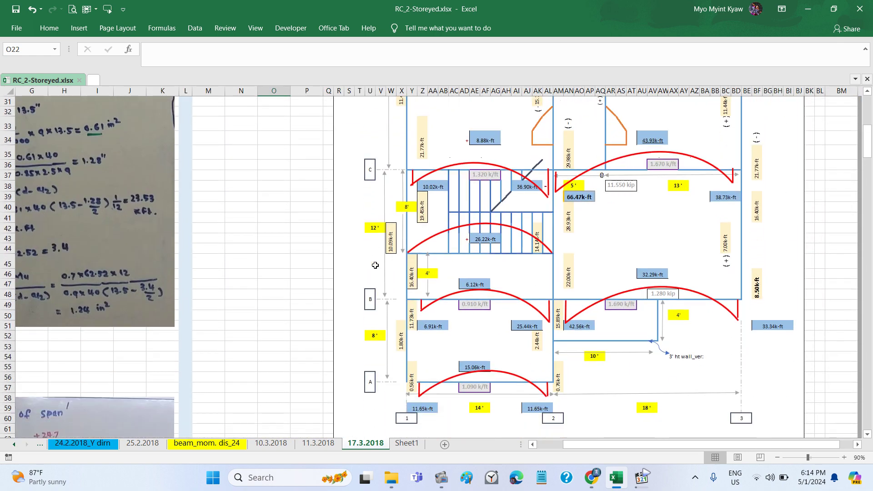
{"action": "scroll", "coordinate": [375, 265], "scroll_direction": "up", "scroll_amount": 1}
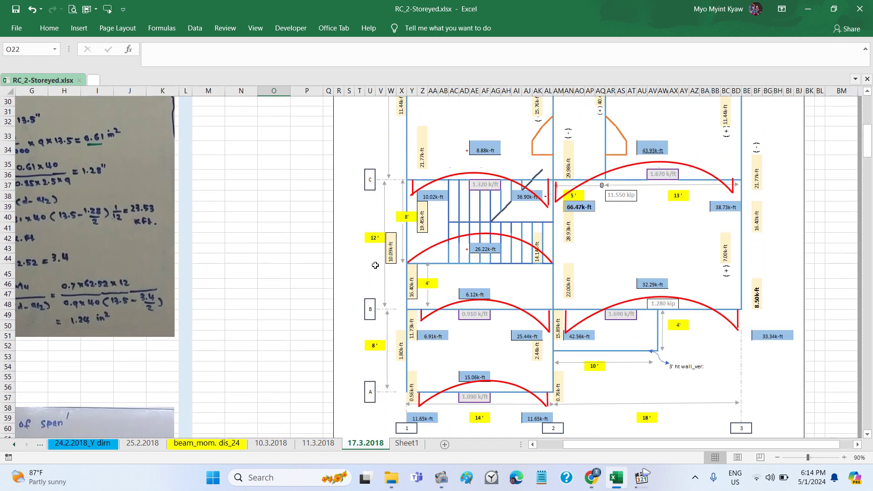
{"action": "scroll", "coordinate": [375, 265], "scroll_direction": "up", "scroll_amount": 1}
{"action": "scroll", "coordinate": [375, 265], "scroll_direction": "up", "scroll_amount": 1}
{"action": "scroll", "coordinate": [375, 265], "scroll_direction": "up", "scroll_amount": 1}
{"action": "scroll", "coordinate": [375, 265], "scroll_direction": "up", "scroll_amount": 1}
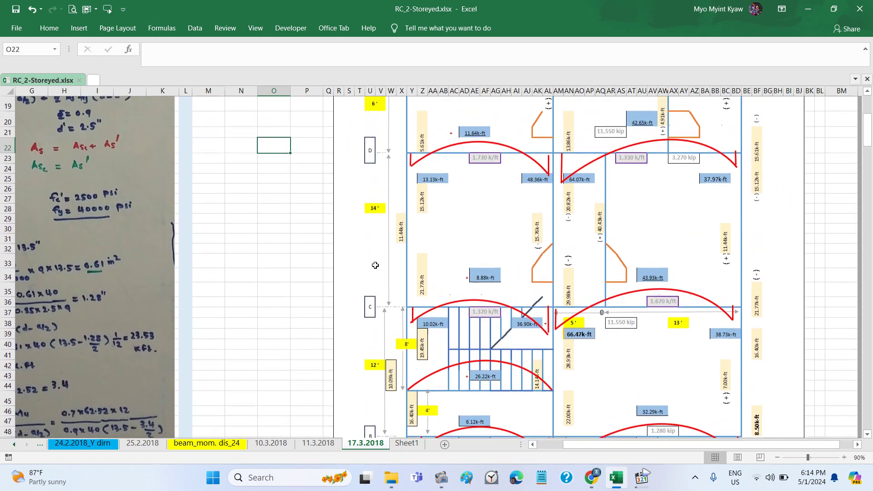
{"action": "scroll", "coordinate": [376, 265], "scroll_direction": "up", "scroll_amount": 1}
{"action": "scroll", "coordinate": [375, 265], "scroll_direction": "up", "scroll_amount": 1}
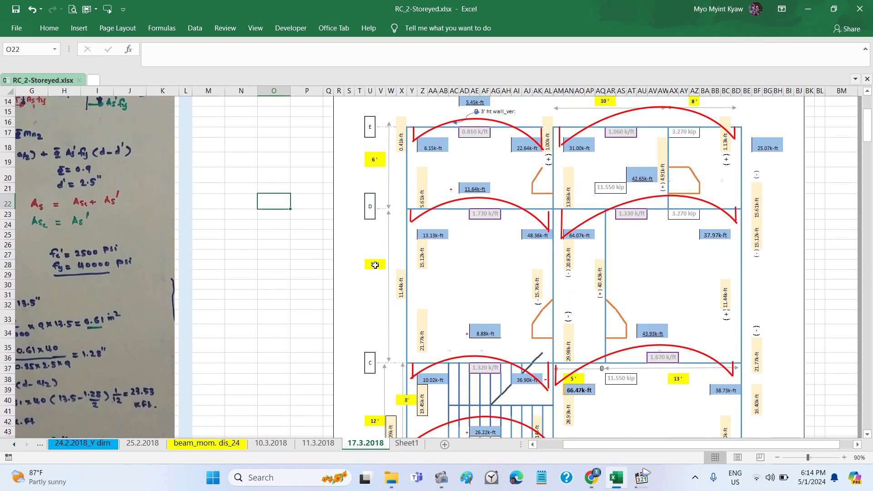
{"action": "scroll", "coordinate": [375, 266], "scroll_direction": "left", "scroll_amount": 3}
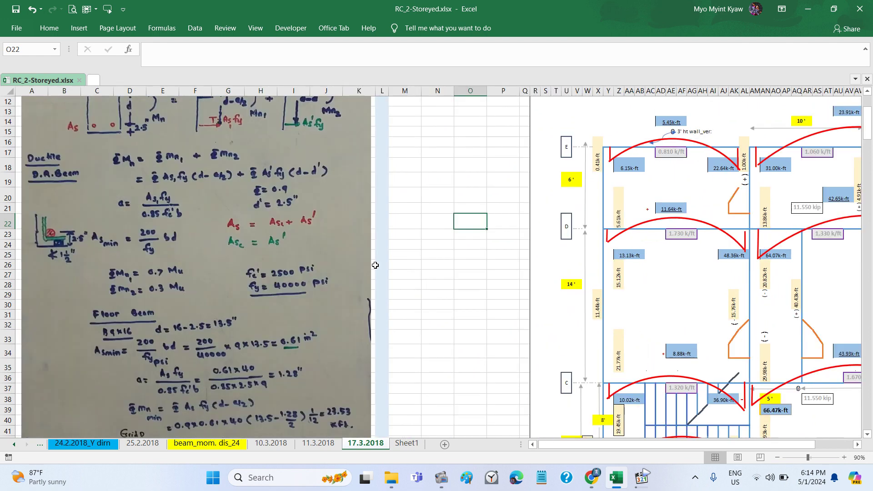
{"action": "scroll", "coordinate": [375, 267], "scroll_direction": "down", "scroll_amount": 2}
{"action": "scroll", "coordinate": [375, 267], "scroll_direction": "down", "scroll_amount": 1}
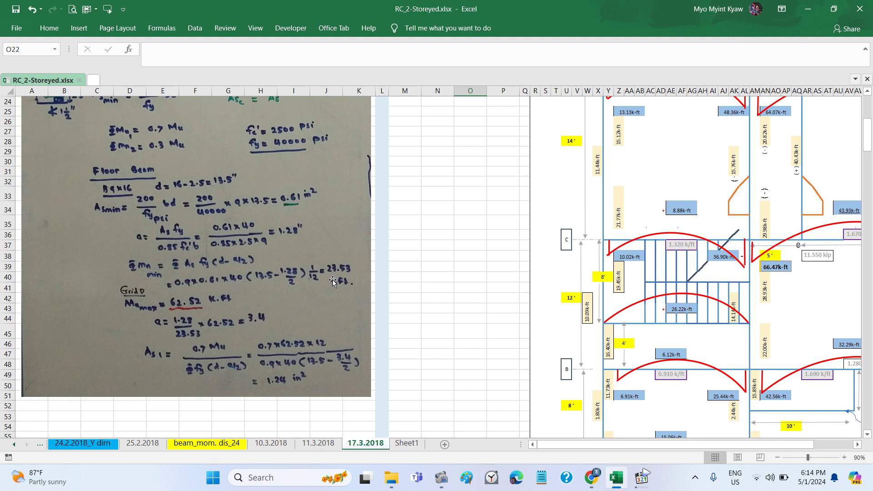
{"action": "left_click", "coordinate": [642, 485]}
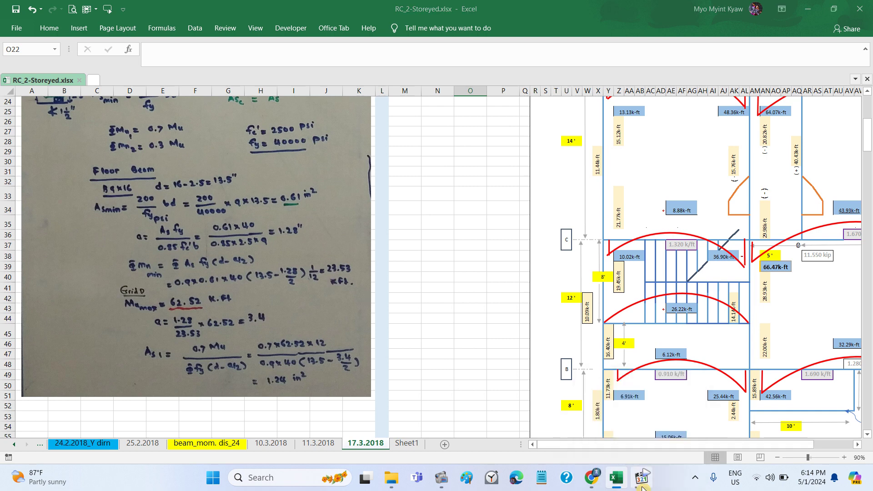
{"action": "left_click", "coordinate": [471, 359]}
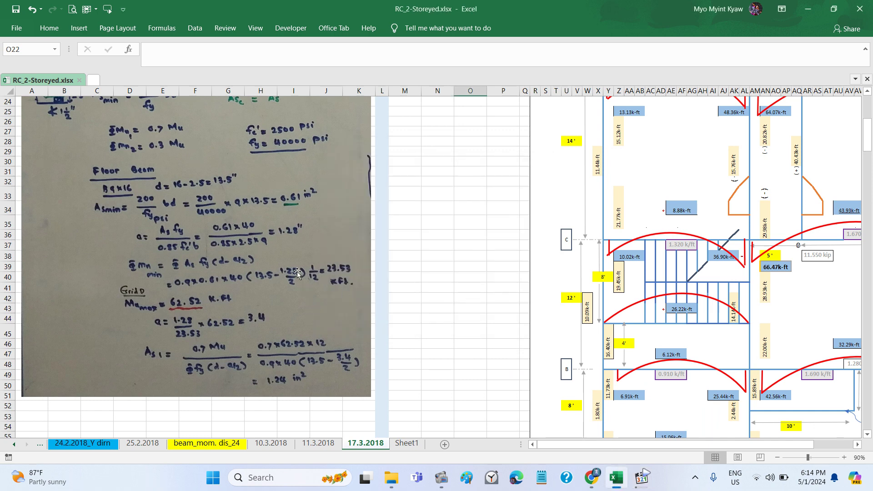
Step: Close the YouTube toast and bring forward the player with 1. 17.3.2018_RC_2S(HC).m4a
{"action": "scroll", "coordinate": [295, 259], "scroll_direction": "up", "scroll_amount": 2}
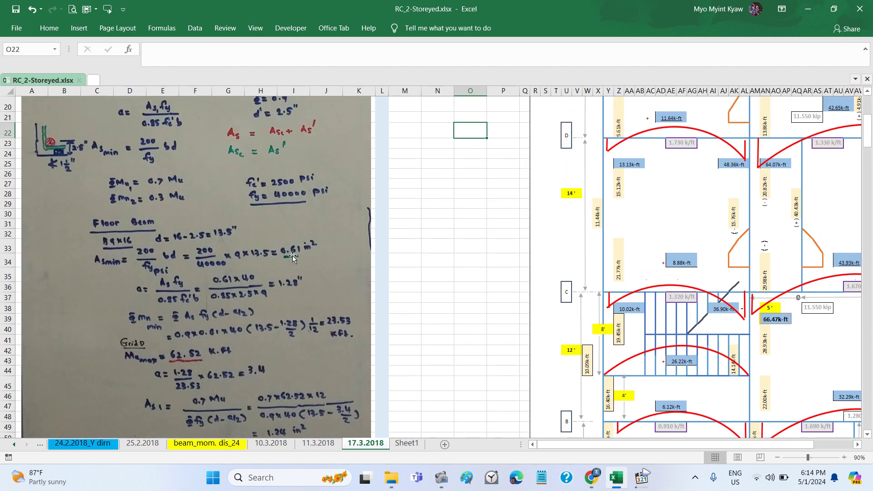
{"action": "scroll", "coordinate": [293, 257], "scroll_direction": "down", "scroll_amount": 2}
{"action": "scroll", "coordinate": [293, 257], "scroll_direction": "down", "scroll_amount": 1}
{"action": "scroll", "coordinate": [293, 256], "scroll_direction": "down", "scroll_amount": 1}
{"action": "scroll", "coordinate": [294, 256], "scroll_direction": "down", "scroll_amount": 2}
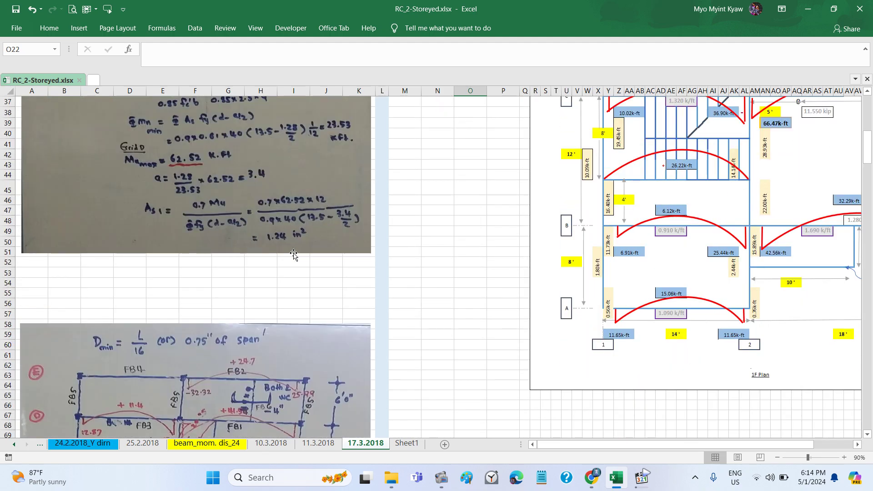
{"action": "scroll", "coordinate": [294, 256], "scroll_direction": "down", "scroll_amount": 3}
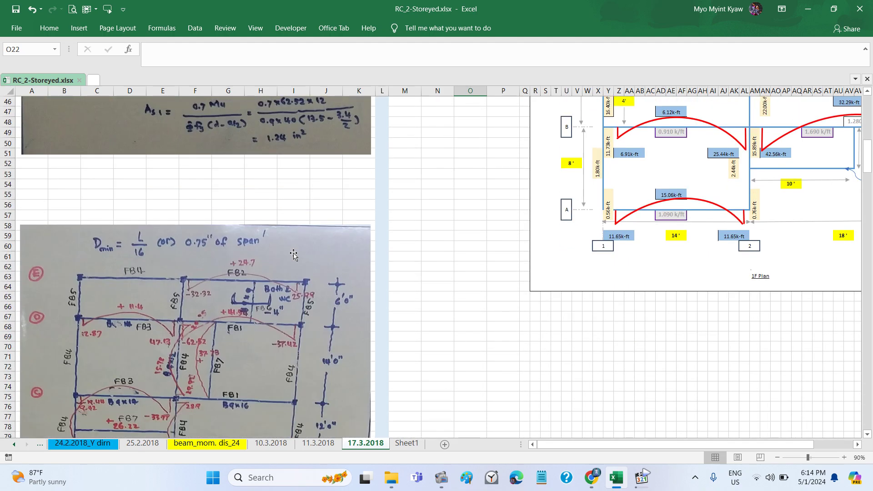
{"action": "scroll", "coordinate": [294, 256], "scroll_direction": "down", "scroll_amount": 1}
{"action": "scroll", "coordinate": [293, 255], "scroll_direction": "down", "scroll_amount": 2}
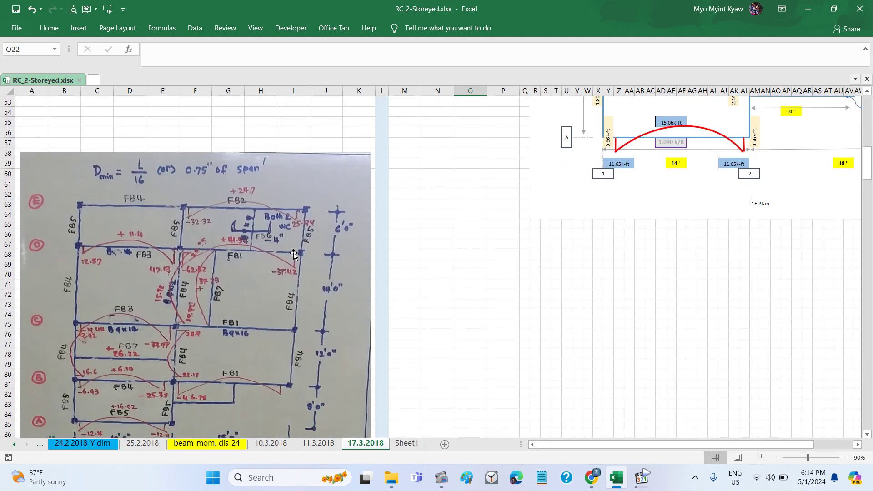
{"action": "scroll", "coordinate": [293, 256], "scroll_direction": "up", "scroll_amount": 10}
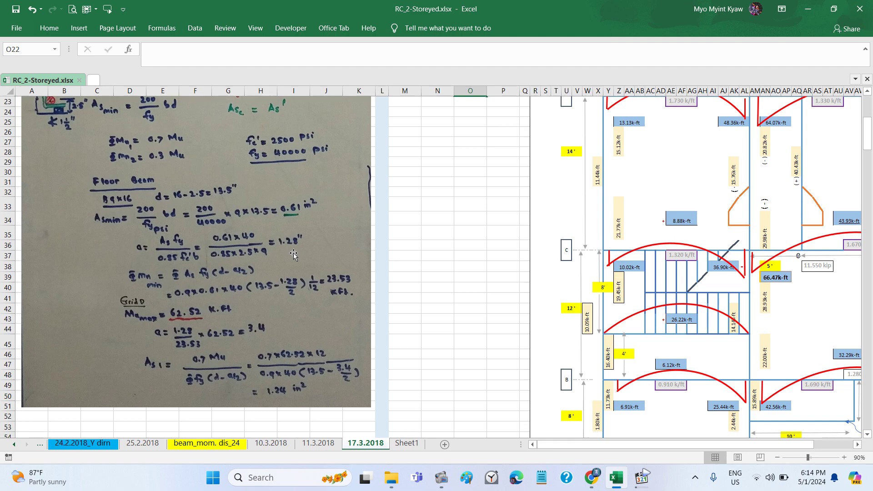
{"action": "scroll", "coordinate": [293, 255], "scroll_direction": "up", "scroll_amount": 1}
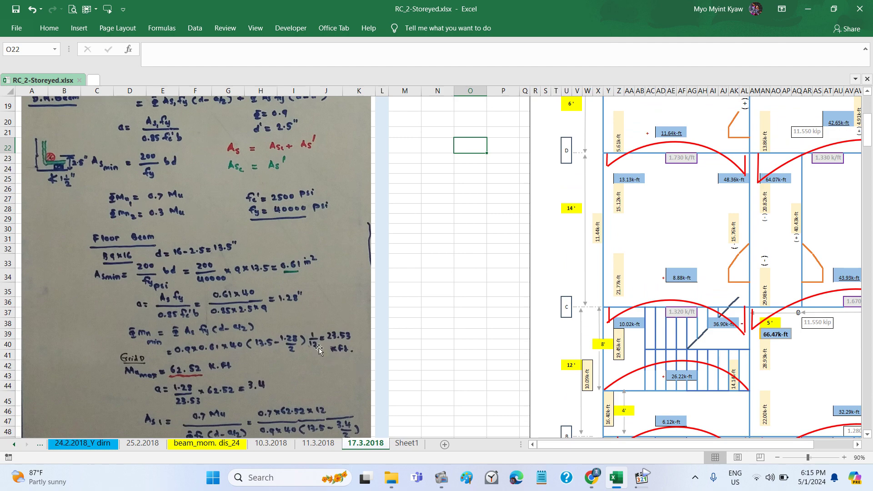
{"action": "scroll", "coordinate": [319, 349], "scroll_direction": "down", "scroll_amount": 1}
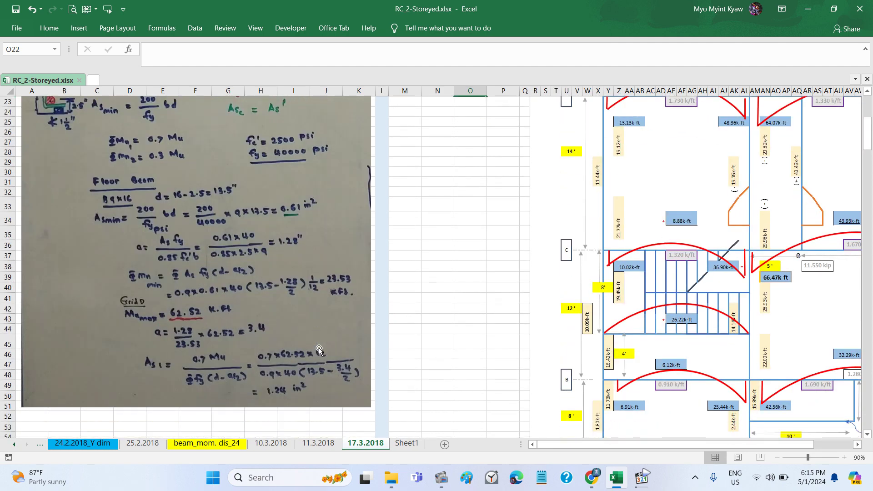
{"action": "scroll", "coordinate": [319, 349], "scroll_direction": "right", "scroll_amount": 1}
{"action": "scroll", "coordinate": [319, 349], "scroll_direction": "down", "scroll_amount": 1}
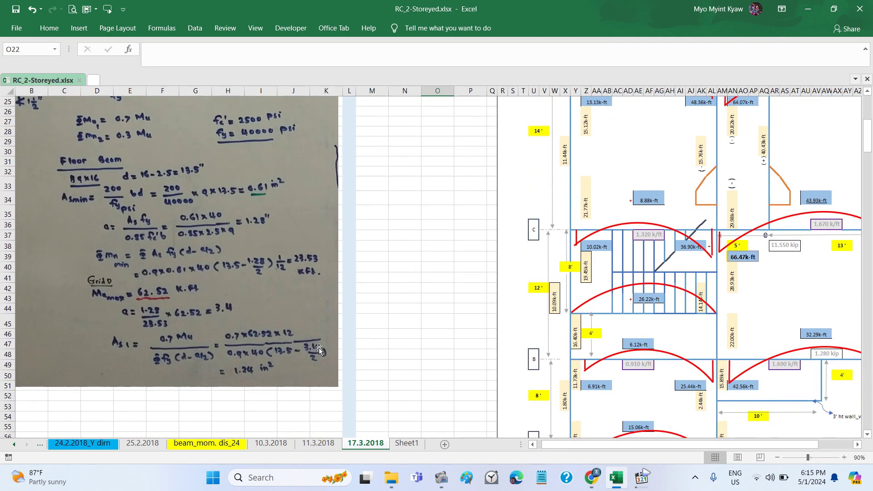
{"action": "scroll", "coordinate": [319, 349], "scroll_direction": "up", "scroll_amount": 1}
{"action": "scroll", "coordinate": [318, 349], "scroll_direction": "right", "scroll_amount": 1}
{"action": "scroll", "coordinate": [319, 349], "scroll_direction": "up", "scroll_amount": 1}
{"action": "scroll", "coordinate": [319, 348], "scroll_direction": "right", "scroll_amount": 1}
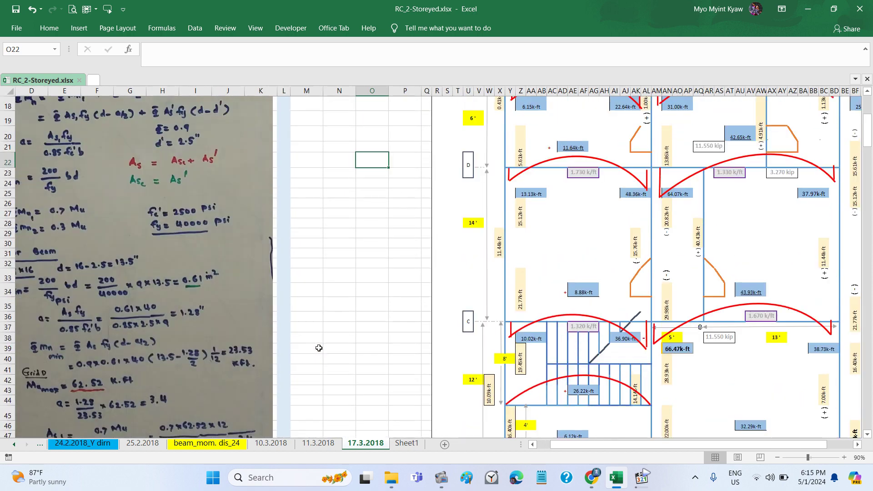
{"action": "scroll", "coordinate": [319, 348], "scroll_direction": "down", "scroll_amount": 1}
{"action": "scroll", "coordinate": [318, 348], "scroll_direction": "down", "scroll_amount": 1}
{"action": "scroll", "coordinate": [319, 348], "scroll_direction": "left", "scroll_amount": 3}
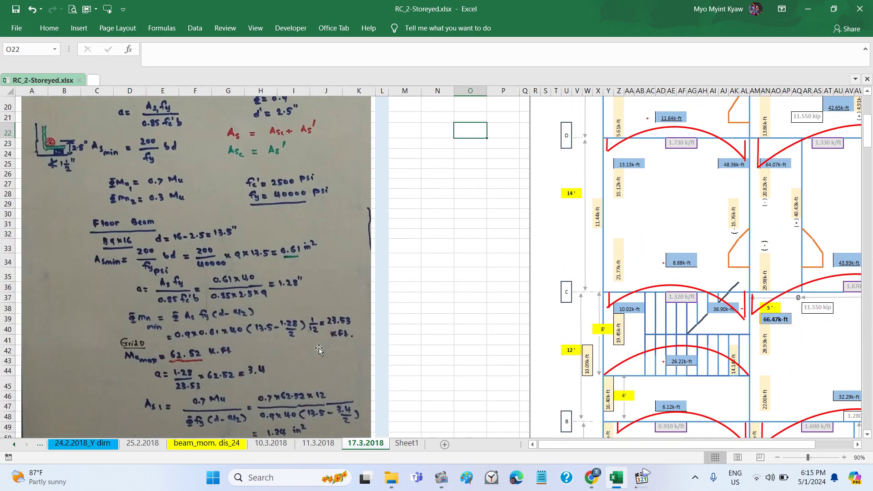
{"action": "scroll", "coordinate": [319, 348], "scroll_direction": "down", "scroll_amount": 1}
{"action": "scroll", "coordinate": [319, 348], "scroll_direction": "down", "scroll_amount": 1}
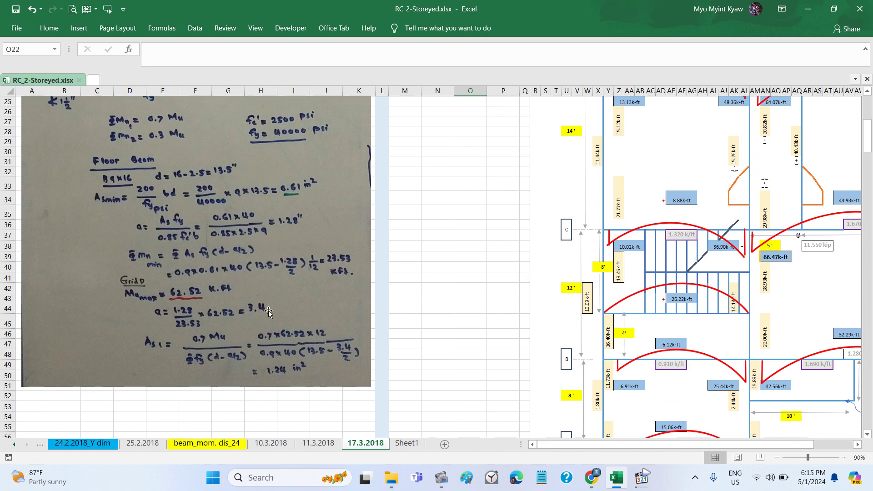
{"action": "scroll", "coordinate": [349, 309], "scroll_direction": "up", "scroll_amount": 2}
{"action": "scroll", "coordinate": [347, 310], "scroll_direction": "right", "scroll_amount": 2}
{"action": "scroll", "coordinate": [347, 310], "scroll_direction": "up", "scroll_amount": 3}
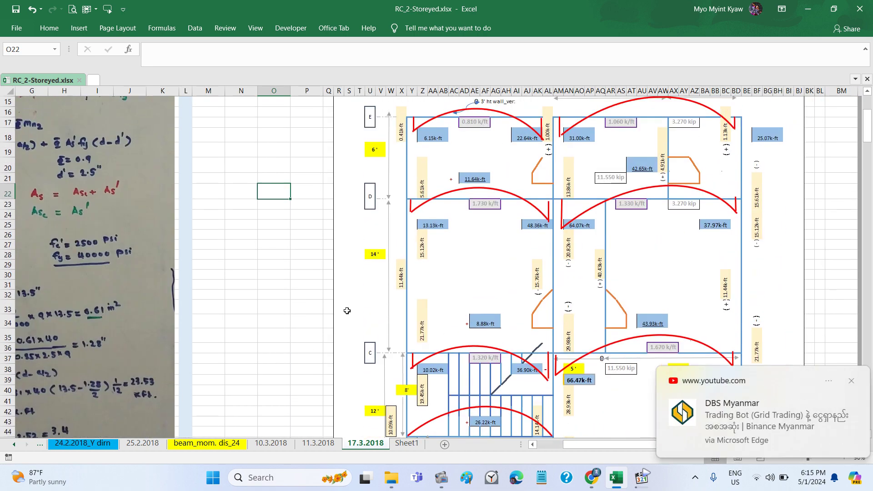
{"action": "left_click", "coordinate": [844, 382]}
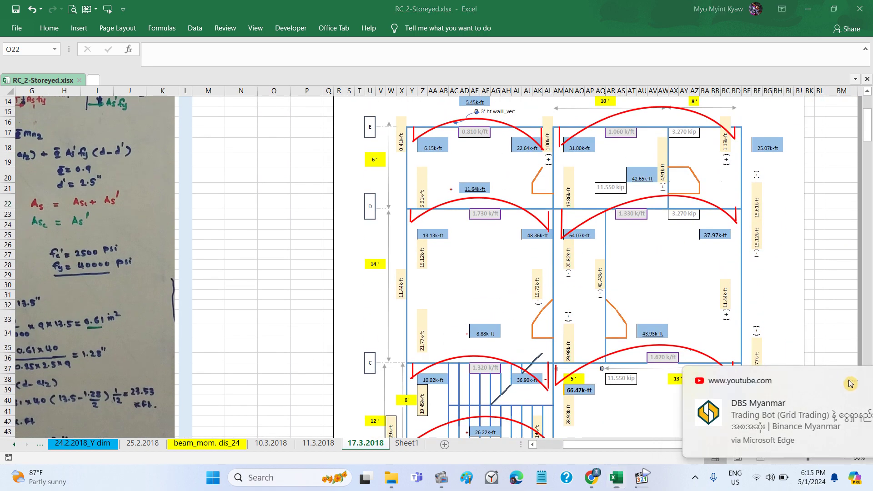
{"action": "left_click", "coordinate": [641, 478]}
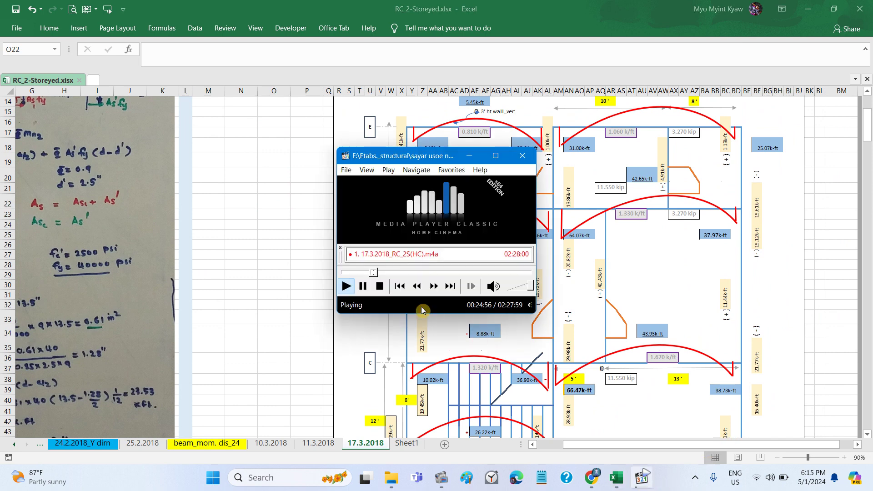
Step: Pause the lecture recording and switch Excel to the DESIGN sheet
{"action": "left_click", "coordinate": [363, 286]}
{"action": "key", "text": "alt+Tab"}
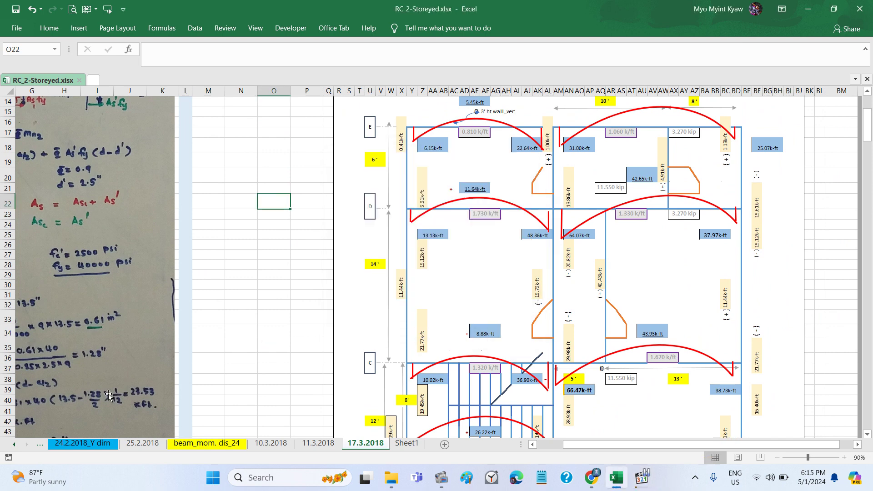
{"action": "left_click", "coordinate": [12, 446]}
{"action": "left_click", "coordinate": [12, 446]}
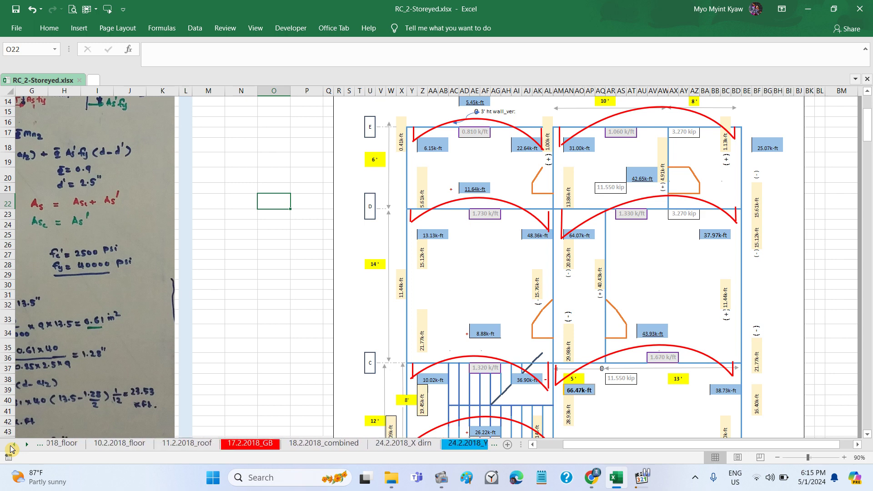
{"action": "left_click", "coordinate": [12, 446]}
{"action": "left_click", "coordinate": [12, 446]}
{"action": "left_click", "coordinate": [117, 445]}
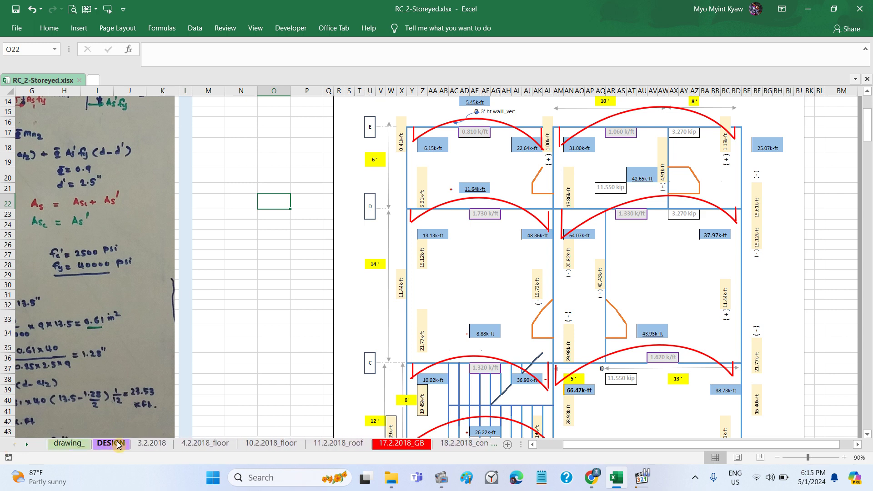
Step: Browse the DESIGN sheet's column and footing plans
{"action": "scroll", "coordinate": [262, 358], "scroll_direction": "up", "scroll_amount": 1}
{"action": "scroll", "coordinate": [262, 357], "scroll_direction": "up", "scroll_amount": 6}
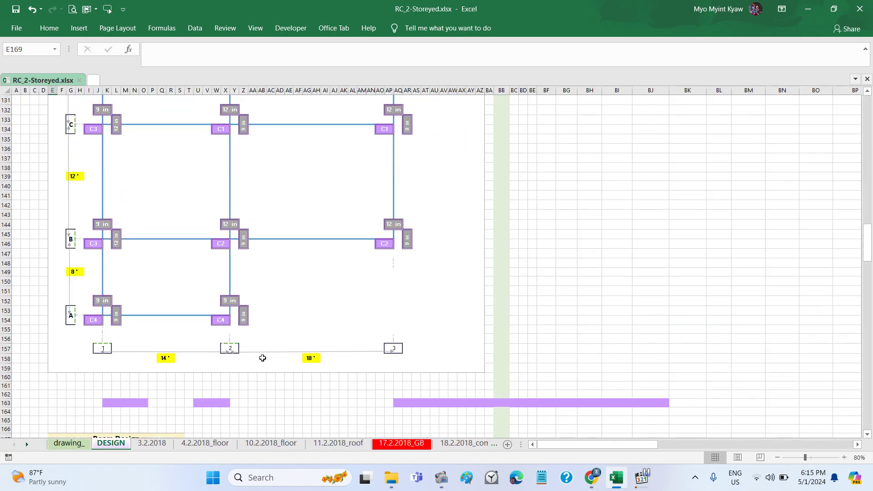
{"action": "scroll", "coordinate": [290, 338], "scroll_direction": "down", "scroll_amount": 3}
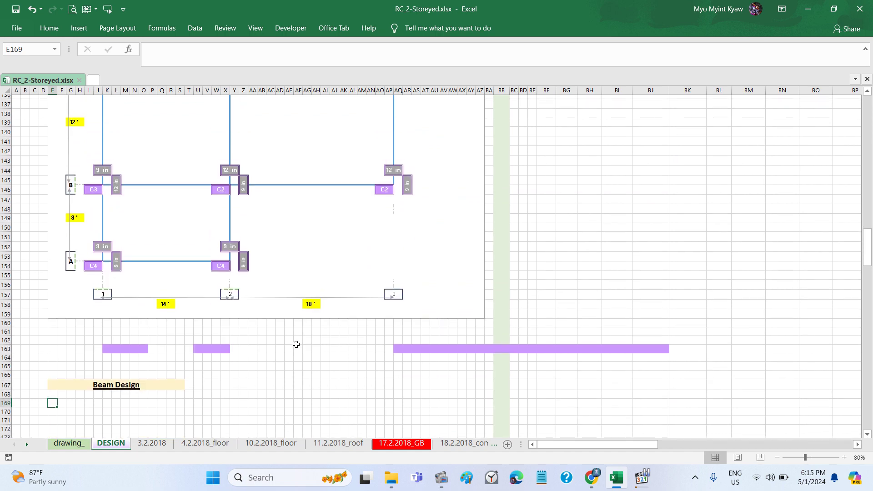
{"action": "scroll", "coordinate": [295, 344], "scroll_direction": "up", "scroll_amount": 5}
{"action": "scroll", "coordinate": [314, 246], "scroll_direction": "up", "scroll_amount": 1}
{"action": "scroll", "coordinate": [314, 255], "scroll_direction": "up", "scroll_amount": 2}
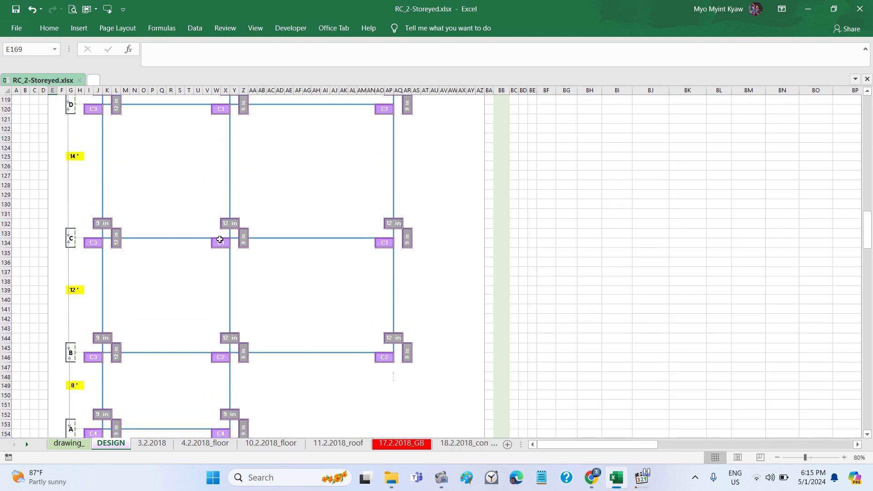
{"action": "scroll", "coordinate": [315, 273], "scroll_direction": "up", "scroll_amount": 1}
{"action": "scroll", "coordinate": [316, 318], "scroll_direction": "up", "scroll_amount": 2}
{"action": "scroll", "coordinate": [330, 189], "scroll_direction": "up", "scroll_amount": 2}
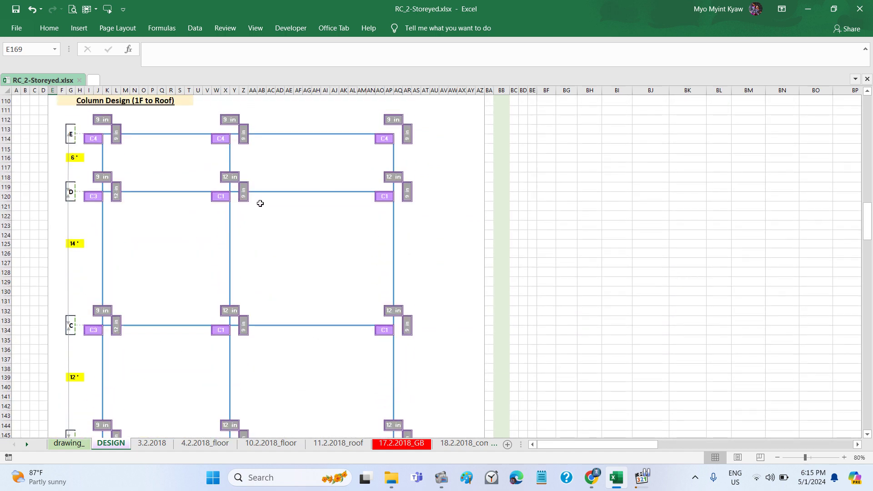
{"action": "scroll", "coordinate": [259, 200], "scroll_direction": "up", "scroll_amount": 5}
{"action": "scroll", "coordinate": [570, 242], "scroll_direction": "right", "scroll_amount": 3}
{"action": "scroll", "coordinate": [570, 242], "scroll_direction": "down", "scroll_amount": 5}
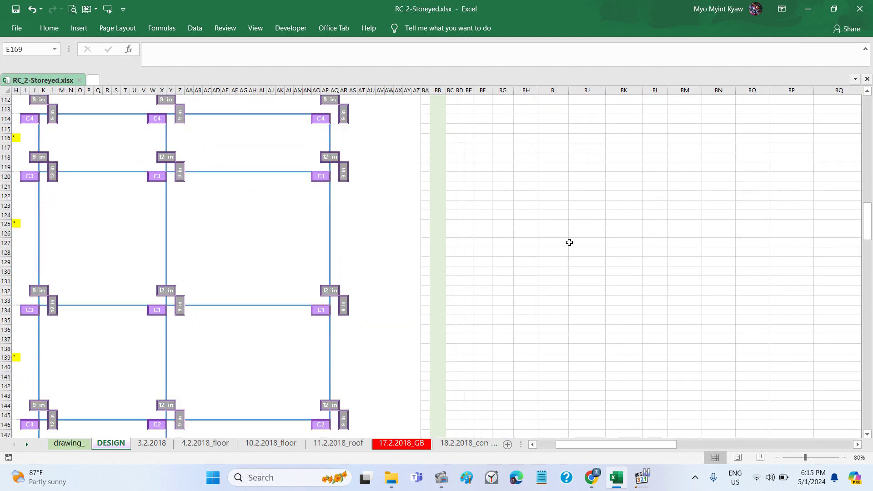
{"action": "scroll", "coordinate": [570, 243], "scroll_direction": "right", "scroll_amount": 2}
{"action": "scroll", "coordinate": [569, 242], "scroll_direction": "up", "scroll_amount": 3}
{"action": "scroll", "coordinate": [569, 243], "scroll_direction": "up", "scroll_amount": 7}
{"action": "scroll", "coordinate": [569, 242], "scroll_direction": "up", "scroll_amount": 3}
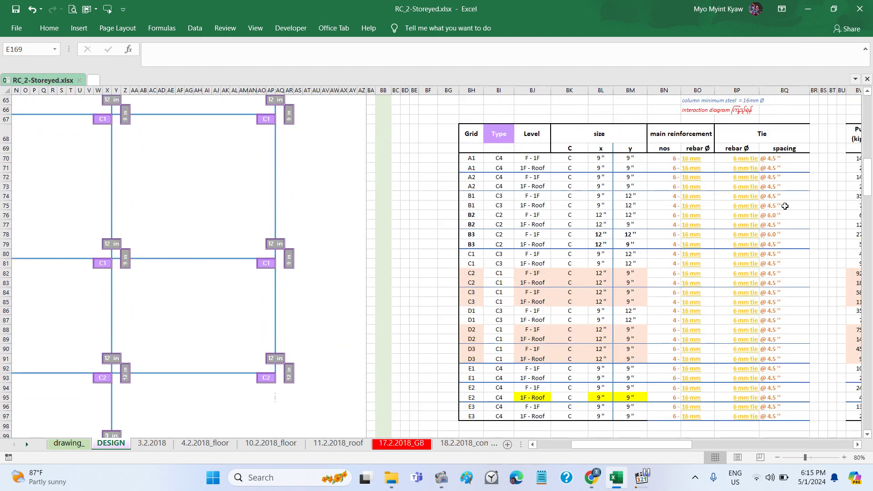
{"action": "scroll", "coordinate": [606, 289], "scroll_direction": "left", "scroll_amount": 2}
{"action": "scroll", "coordinate": [606, 289], "scroll_direction": "left", "scroll_amount": 2}
{"action": "scroll", "coordinate": [606, 289], "scroll_direction": "up", "scroll_amount": 5}
{"action": "scroll", "coordinate": [606, 289], "scroll_direction": "up", "scroll_amount": 15}
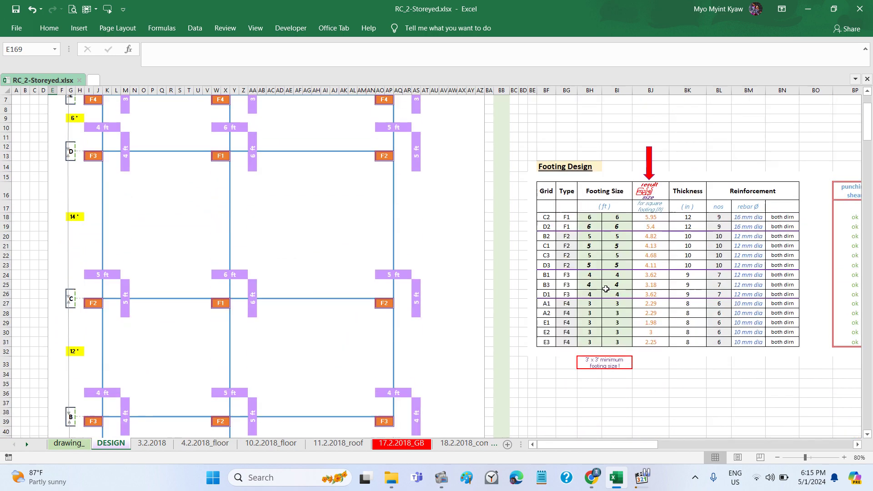
{"action": "scroll", "coordinate": [648, 283], "scroll_direction": "right", "scroll_amount": 2}
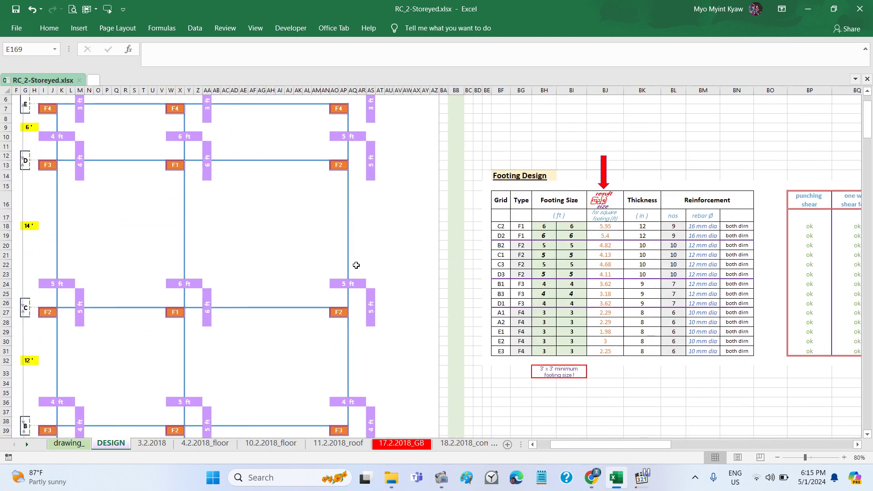
{"action": "scroll", "coordinate": [356, 265], "scroll_direction": "down", "scroll_amount": 5}
{"action": "scroll", "coordinate": [356, 265], "scroll_direction": "down", "scroll_amount": 11}
{"action": "scroll", "coordinate": [356, 265], "scroll_direction": "down", "scroll_amount": 9}
{"action": "scroll", "coordinate": [356, 266], "scroll_direction": "down", "scroll_amount": 9}
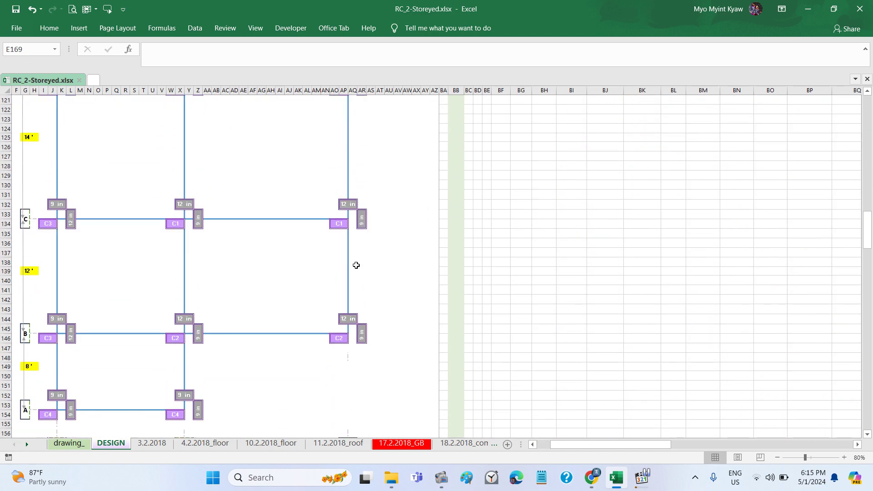
{"action": "scroll", "coordinate": [356, 265], "scroll_direction": "down", "scroll_amount": 10}
{"action": "scroll", "coordinate": [356, 265], "scroll_direction": "down", "scroll_amount": 3}
{"action": "scroll", "coordinate": [198, 330], "scroll_direction": "down", "scroll_amount": 2}
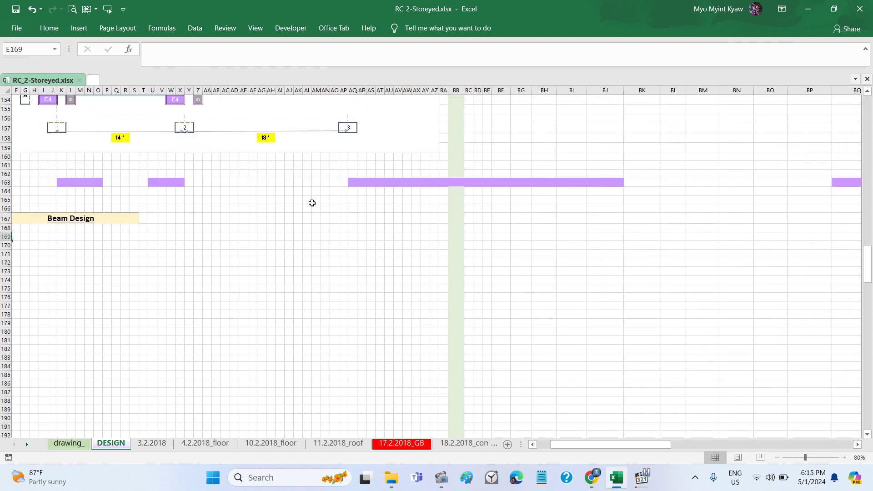
Step: Go back to the 17.3.2018 sheet
{"action": "left_click", "coordinate": [27, 444]}
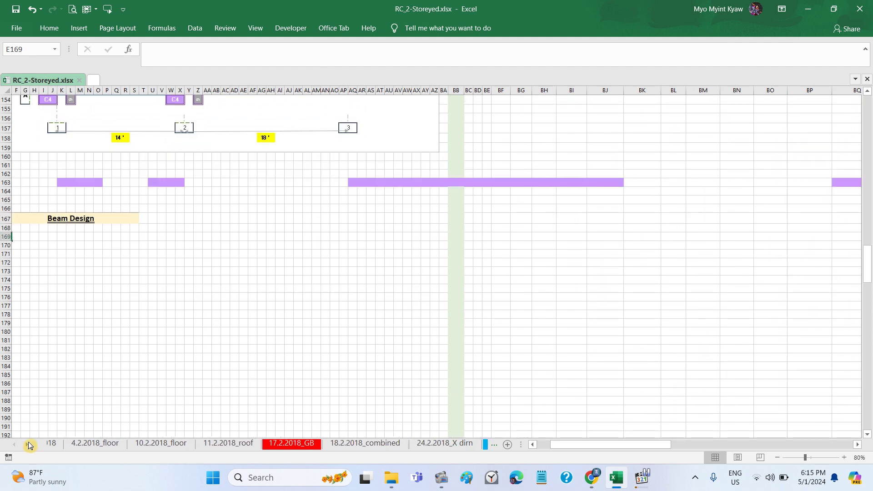
{"action": "left_click", "coordinate": [29, 446]}
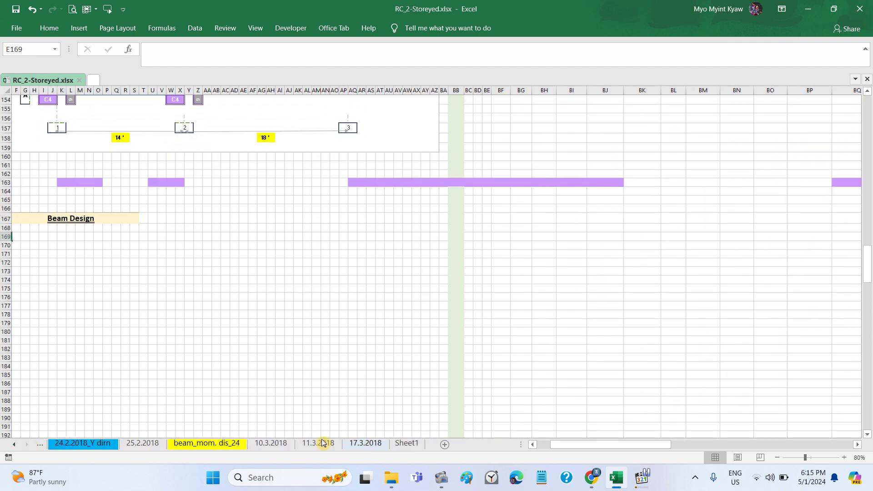
{"action": "left_click", "coordinate": [353, 446]}
Step: Resume the lecture recording in Media Player Classic and return to Excel
{"action": "left_click", "coordinate": [641, 478]}
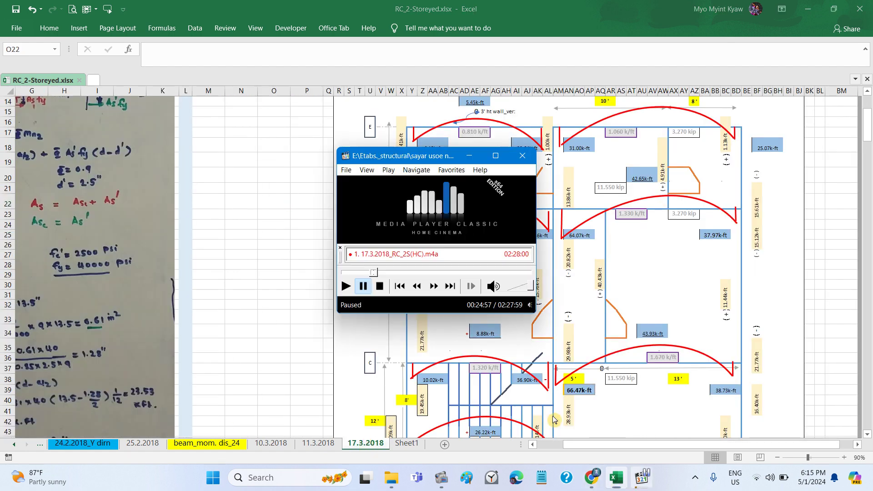
{"action": "left_click", "coordinate": [345, 286]}
{"action": "key", "text": "alt+Tab"}
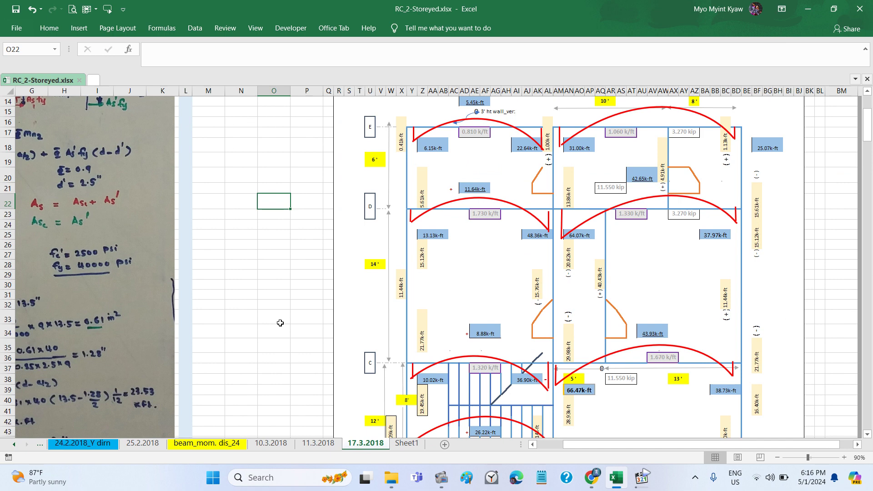
Step: Select O33 and read the handwritten floor beam calculation down to As1 = 1.24 in²
{"action": "left_click", "coordinate": [280, 323]}
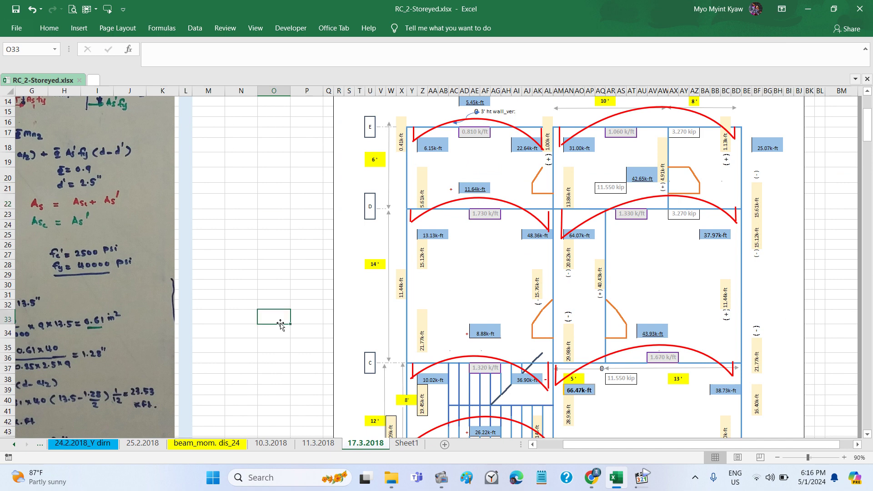
{"action": "scroll", "coordinate": [280, 324], "scroll_direction": "left", "scroll_amount": 2}
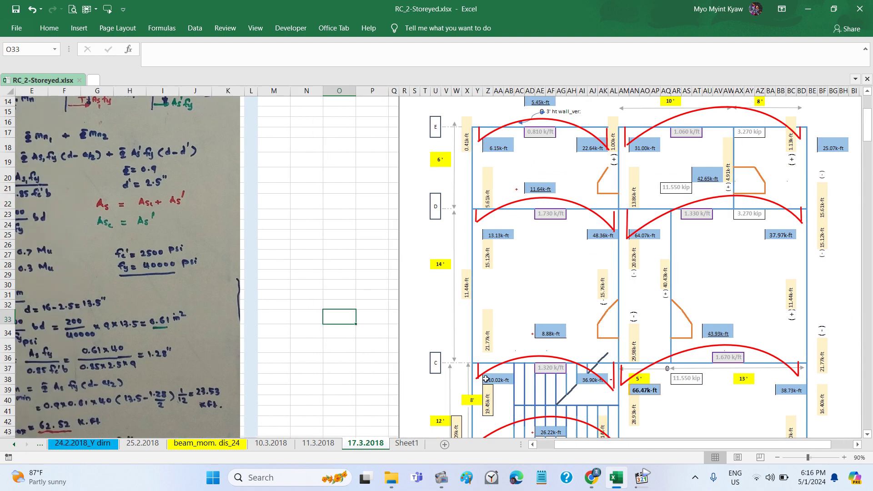
{"action": "scroll", "coordinate": [431, 364], "scroll_direction": "down", "scroll_amount": 1}
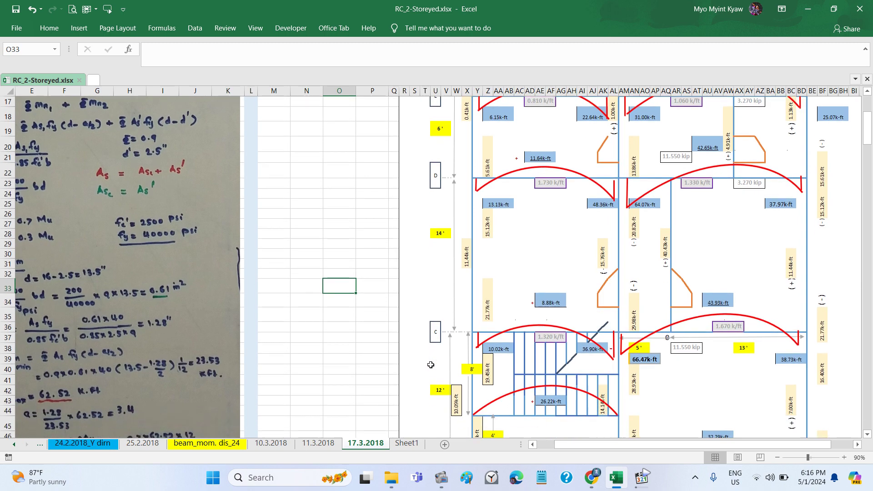
{"action": "scroll", "coordinate": [431, 365], "scroll_direction": "left", "scroll_amount": 4}
{"action": "scroll", "coordinate": [430, 365], "scroll_direction": "down", "scroll_amount": 2}
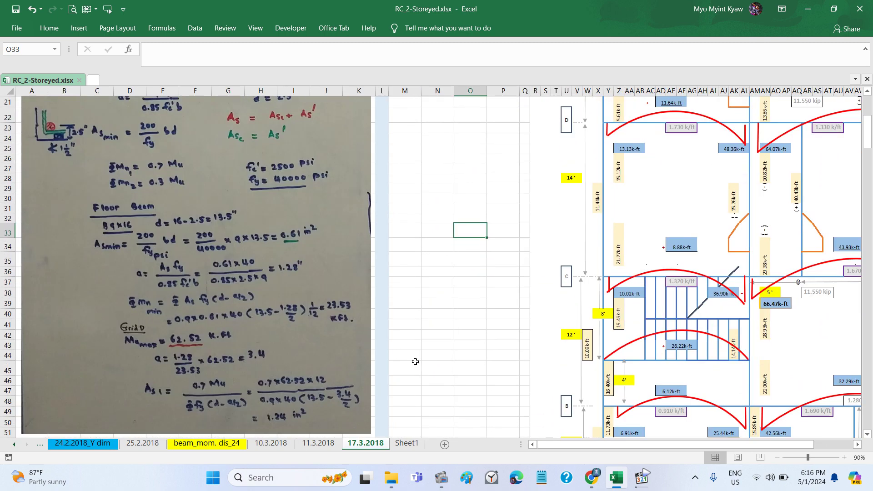
{"action": "scroll", "coordinate": [559, 308], "scroll_direction": "right", "scroll_amount": 1}
{"action": "scroll", "coordinate": [560, 308], "scroll_direction": "right", "scroll_amount": 6}
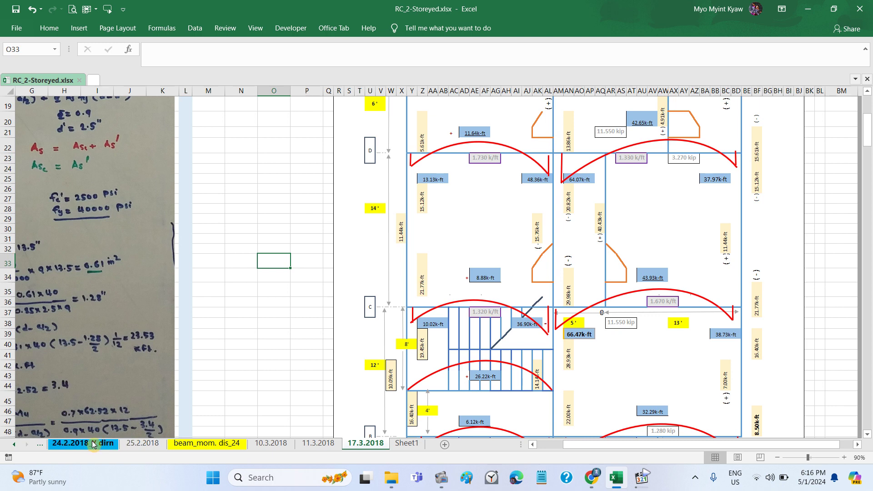
Step: View the 24.2.2018_X dirn sheet's floor beam force diagram showing the 66.47 k-ft moment
{"action": "left_click", "coordinate": [14, 443]}
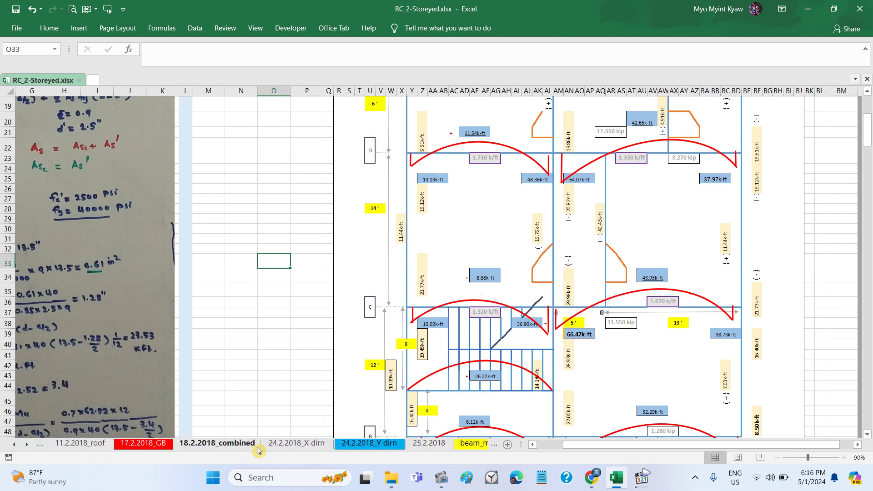
{"action": "left_click", "coordinate": [301, 446]}
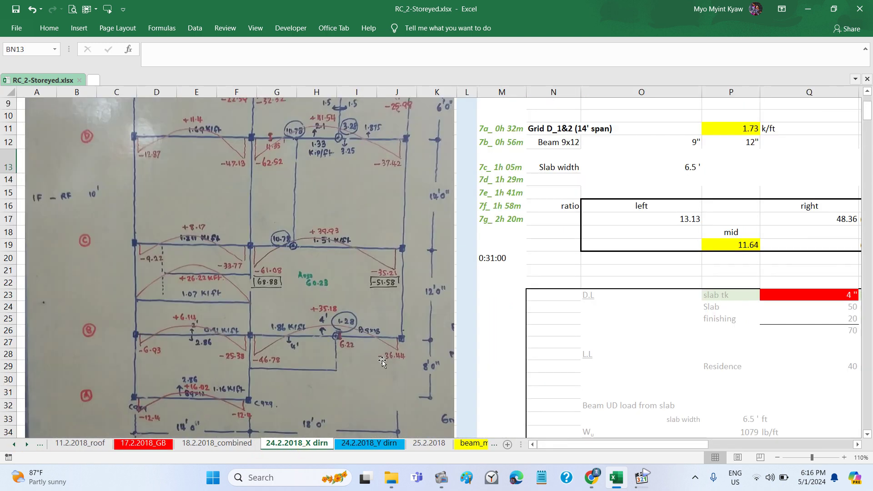
{"action": "scroll", "coordinate": [382, 362], "scroll_direction": "right", "scroll_amount": 5}
{"action": "scroll", "coordinate": [382, 362], "scroll_direction": "up", "scroll_amount": 3}
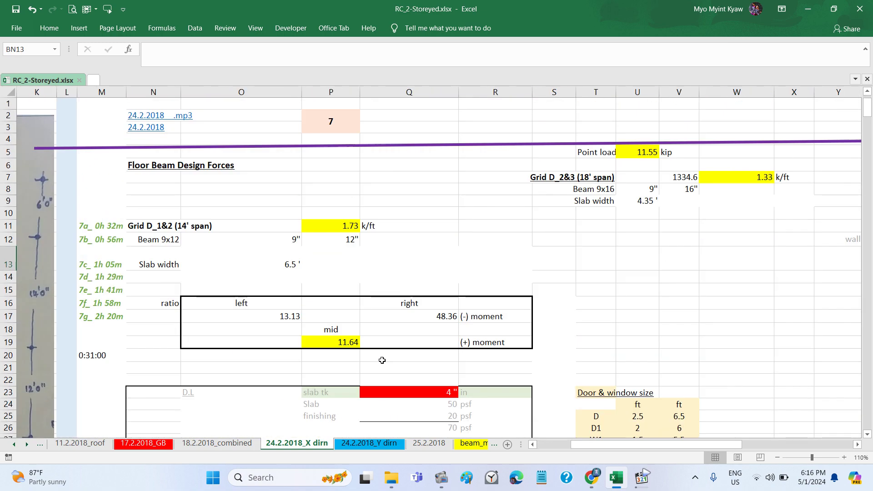
{"action": "scroll", "coordinate": [382, 360], "scroll_direction": "right", "scroll_amount": 5}
{"action": "scroll", "coordinate": [382, 360], "scroll_direction": "right", "scroll_amount": 5}
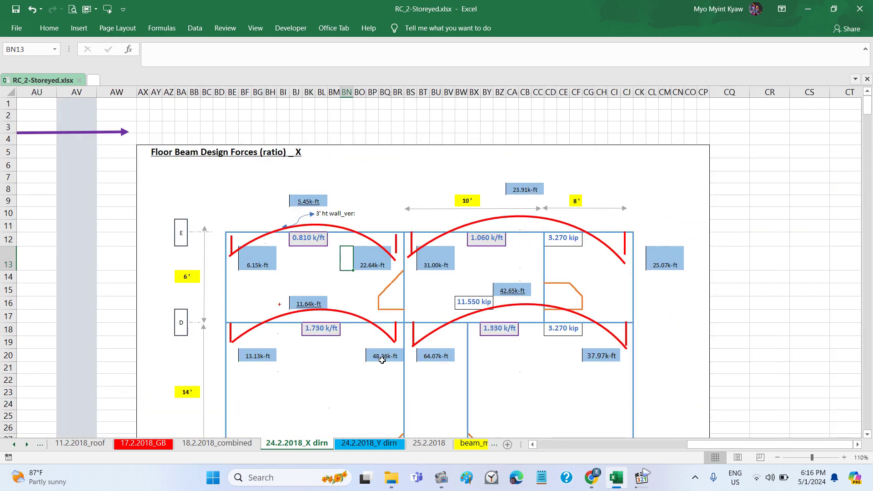
{"action": "scroll", "coordinate": [382, 361], "scroll_direction": "down", "scroll_amount": 2}
{"action": "scroll", "coordinate": [456, 276], "scroll_direction": "down", "scroll_amount": 1}
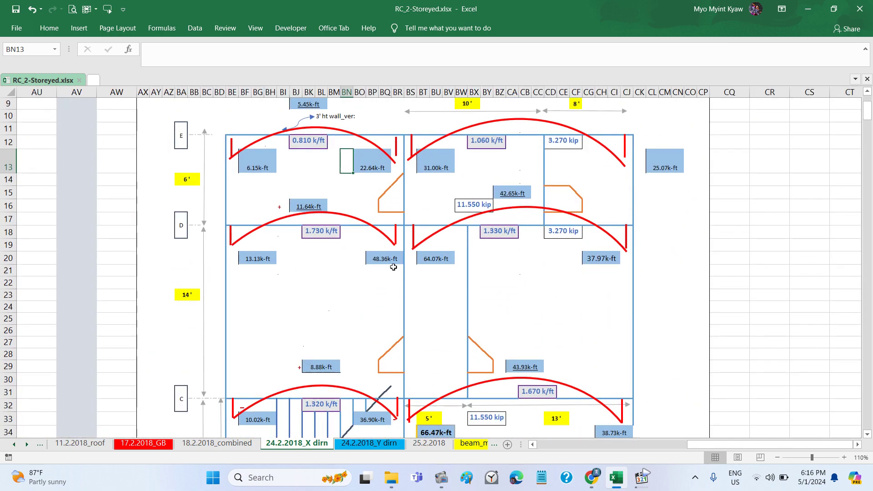
{"action": "scroll", "coordinate": [249, 286], "scroll_direction": "down", "scroll_amount": 3}
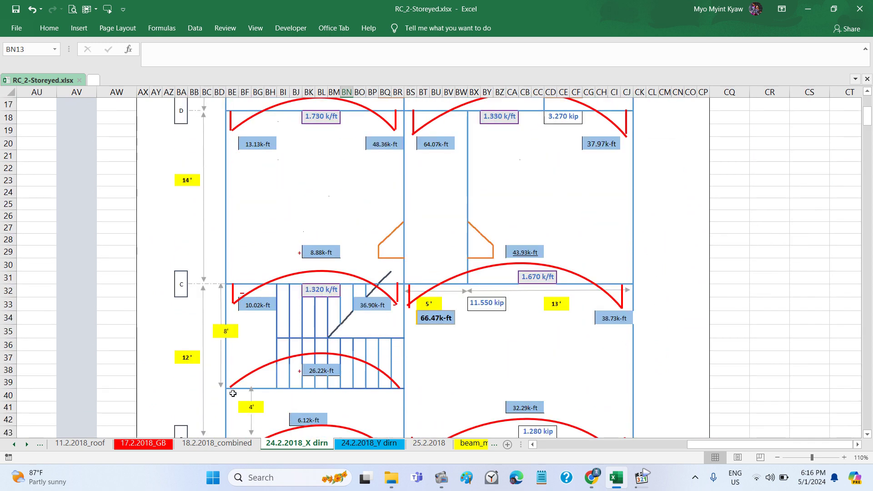
{"action": "left_click", "coordinate": [28, 445]}
{"action": "left_click", "coordinate": [28, 445]}
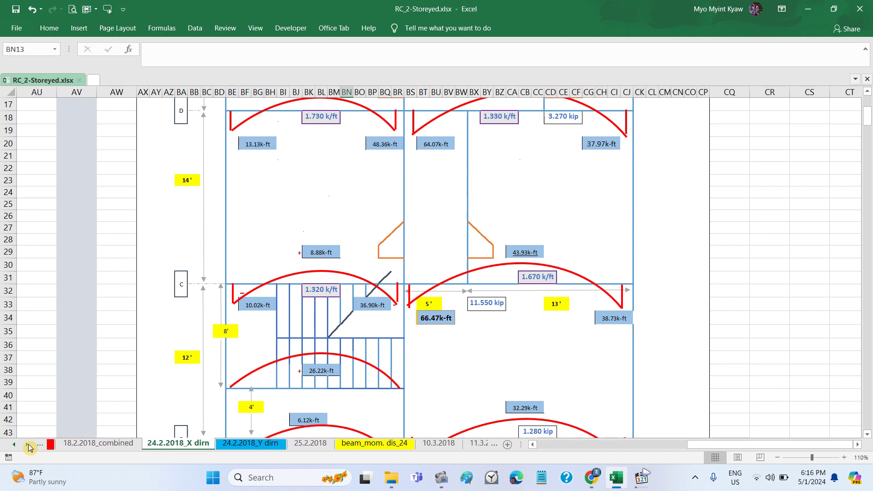
{"action": "left_click", "coordinate": [27, 445]}
{"action": "left_click", "coordinate": [28, 446]}
{"action": "left_click", "coordinate": [361, 443]}
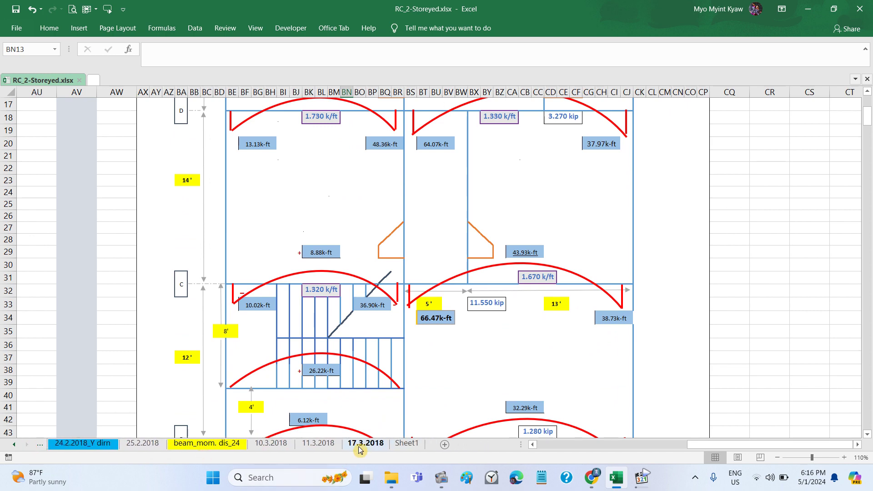
{"action": "scroll", "coordinate": [549, 376], "scroll_direction": "down", "scroll_amount": 1}
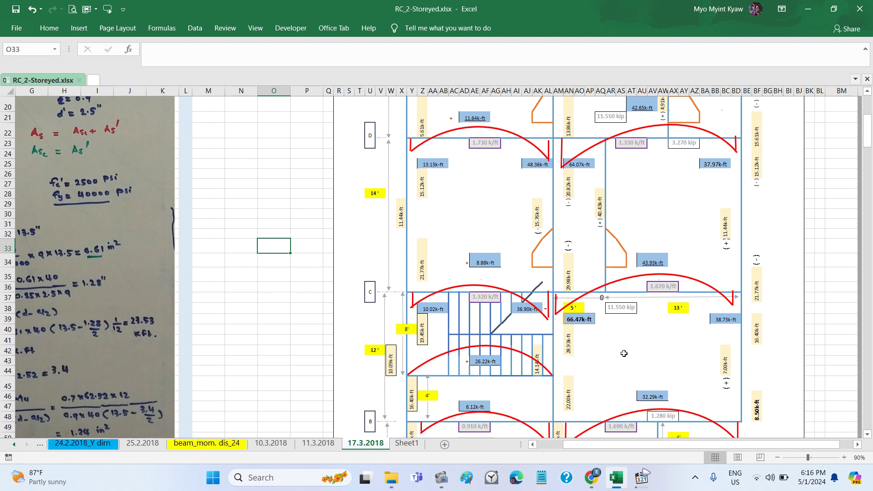
{"action": "scroll", "coordinate": [576, 240], "scroll_direction": "up", "scroll_amount": 2}
{"action": "scroll", "coordinate": [244, 272], "scroll_direction": "left", "scroll_amount": 3}
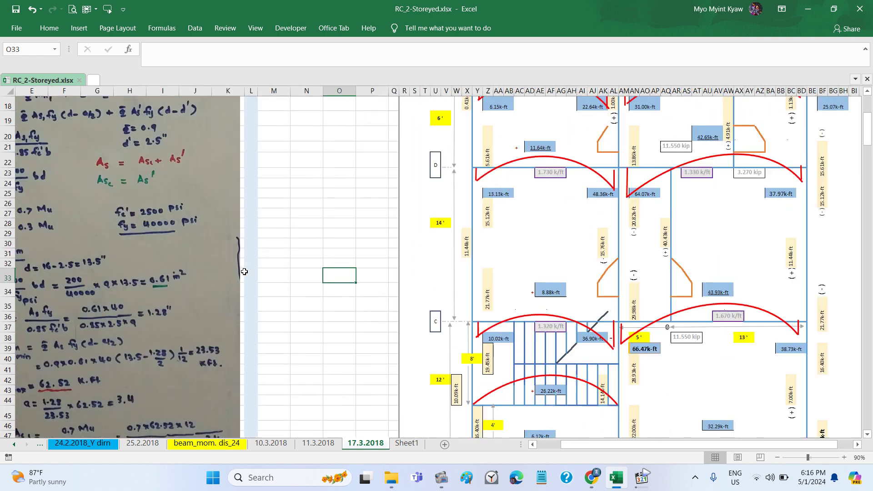
{"action": "scroll", "coordinate": [245, 272], "scroll_direction": "left", "scroll_amount": 3}
{"action": "scroll", "coordinate": [244, 272], "scroll_direction": "down", "scroll_amount": 6}
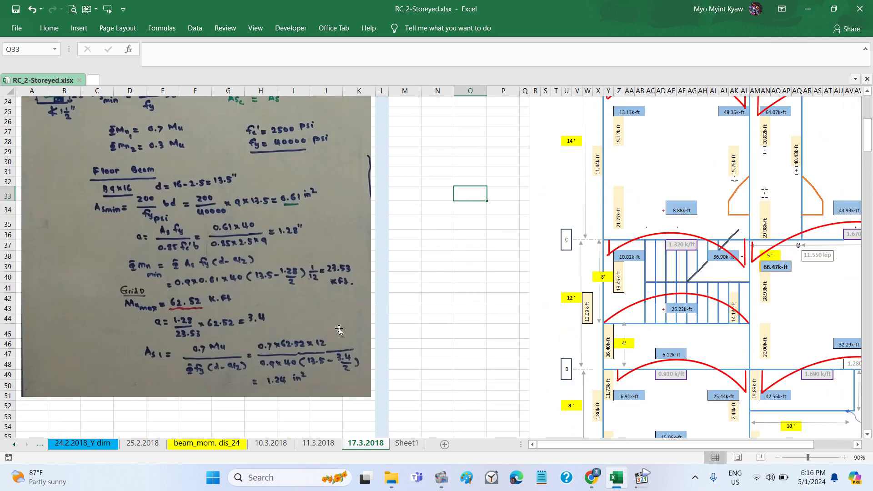
{"action": "scroll", "coordinate": [80, 312], "scroll_direction": "right", "scroll_amount": 1}
{"action": "scroll", "coordinate": [268, 305], "scroll_direction": "right", "scroll_amount": 4}
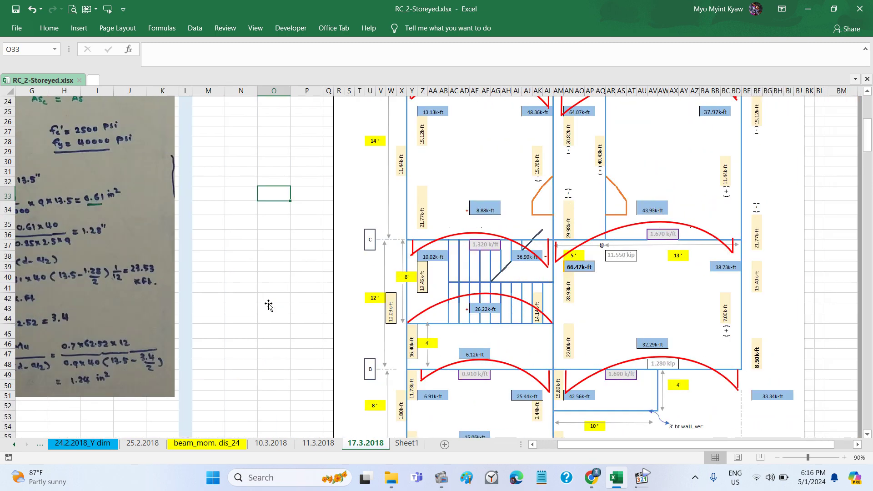
{"action": "scroll", "coordinate": [269, 305], "scroll_direction": "right", "scroll_amount": 3}
{"action": "scroll", "coordinate": [268, 304], "scroll_direction": "up", "scroll_amount": 1}
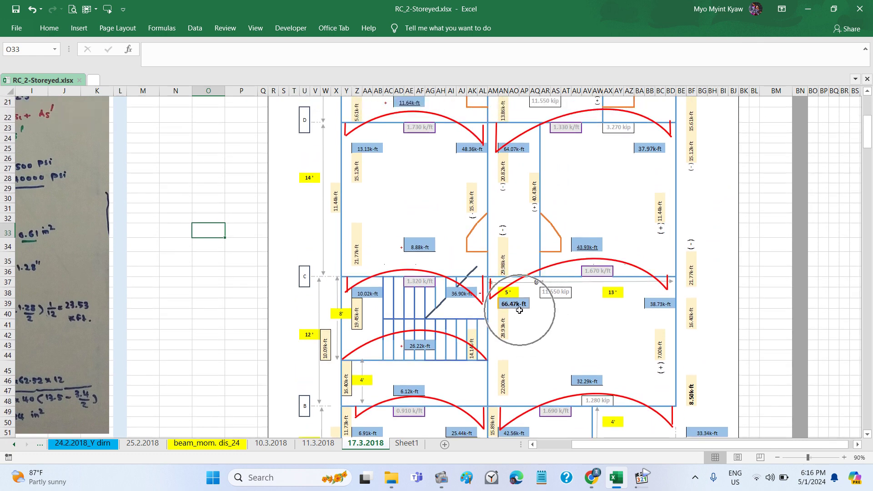
{"action": "scroll", "coordinate": [520, 311], "scroll_direction": "up", "scroll_amount": 1}
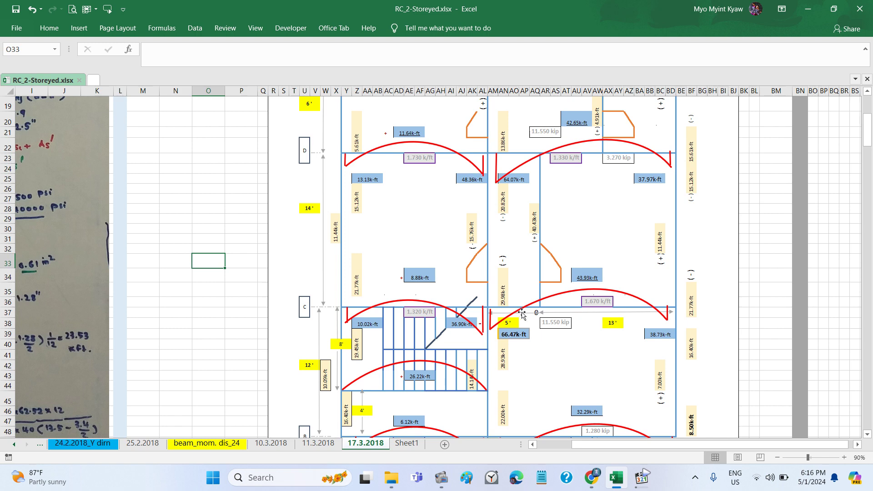
Step: Enter '(-)' in AQ39 beside 66.47 k-ft and in BA39 beside 38.73 k-ft
{"action": "left_click", "coordinate": [536, 333]}
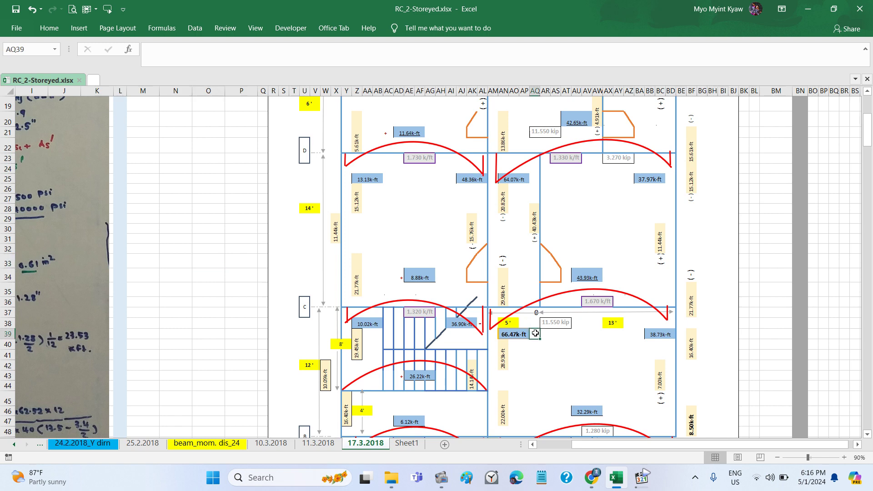
{"action": "type", "text": "(-"}
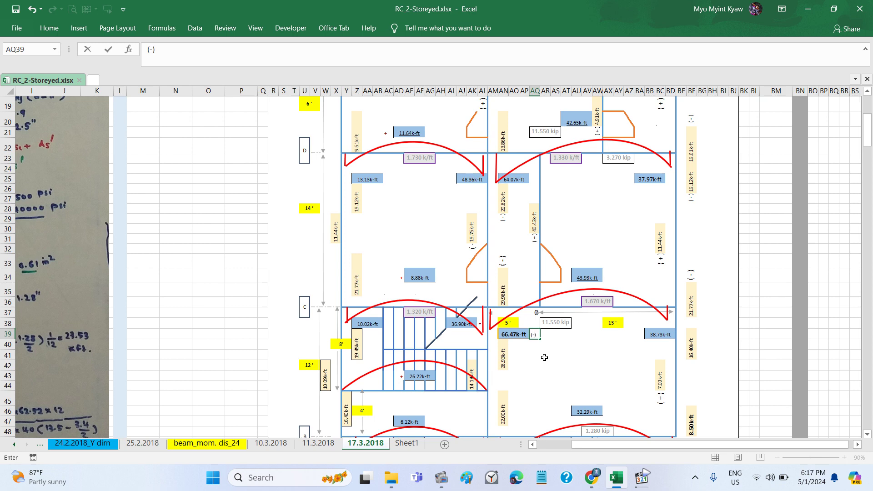
{"action": "key", "text": "Return"}
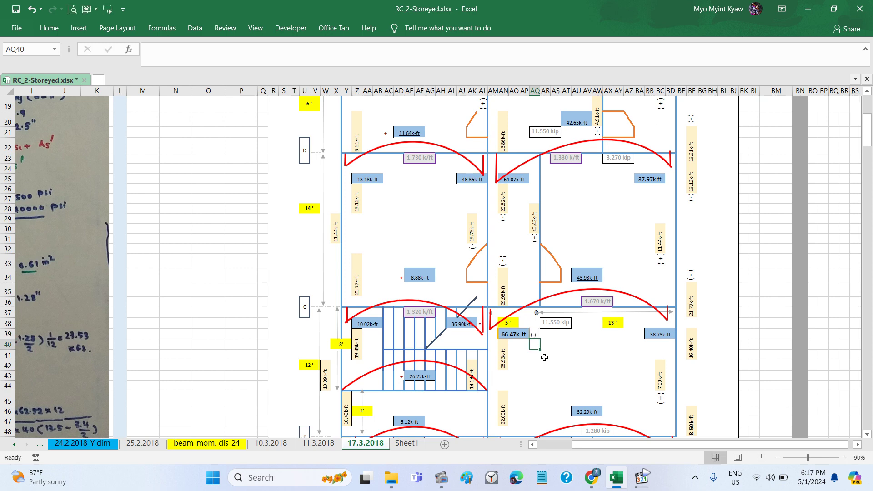
{"action": "left_click", "coordinate": [640, 335]}
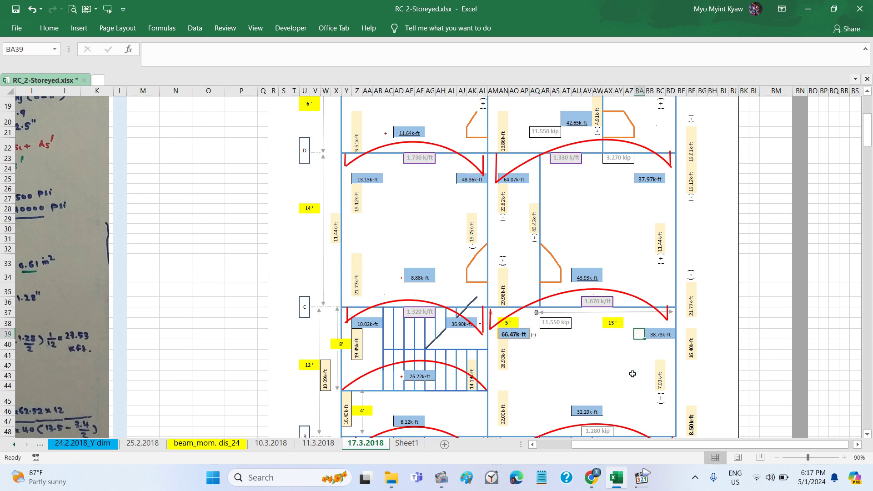
{"action": "type", "text": "(-"}
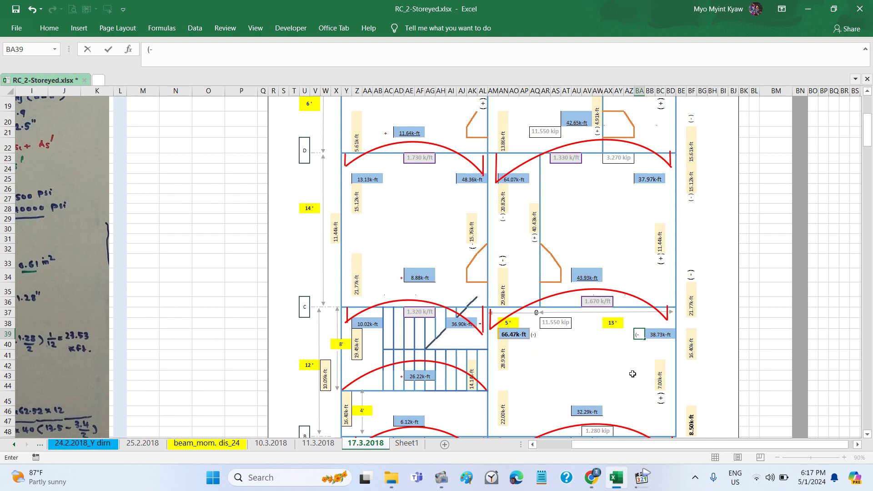
{"action": "key", "text": "Return"}
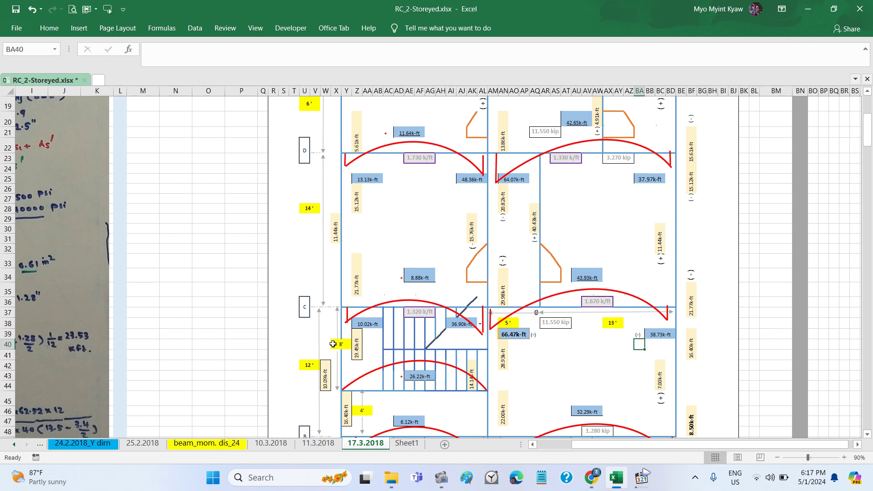
{"action": "key", "text": "Left"}
{"action": "key", "text": "Left"}
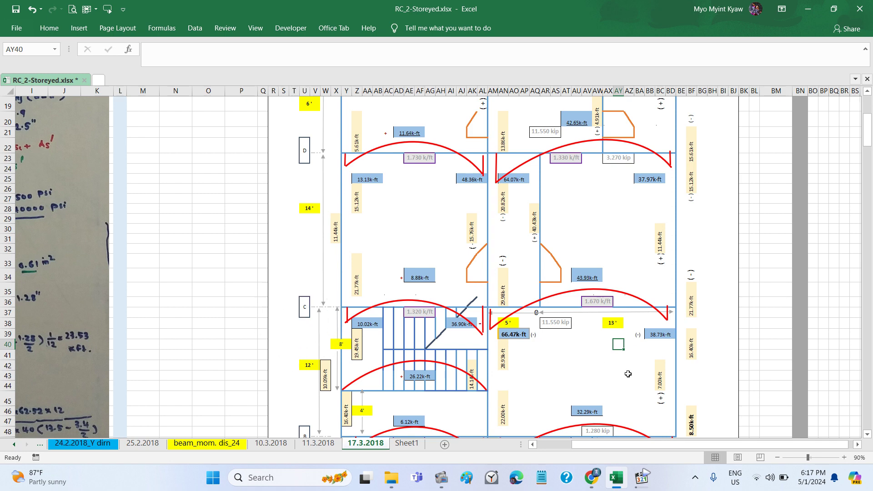
{"action": "left_click", "coordinate": [744, 353]}
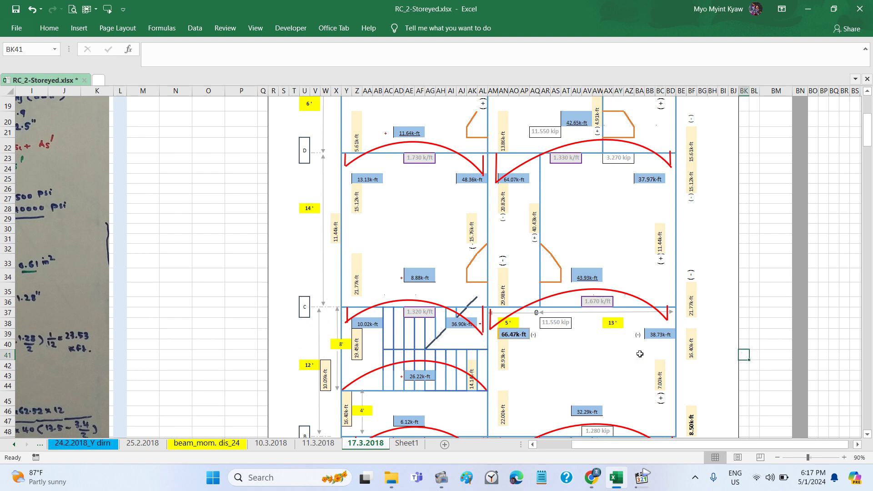
{"action": "scroll", "coordinate": [558, 341], "scroll_direction": "left", "scroll_amount": 2}
{"action": "scroll", "coordinate": [557, 341], "scroll_direction": "left", "scroll_amount": 3}
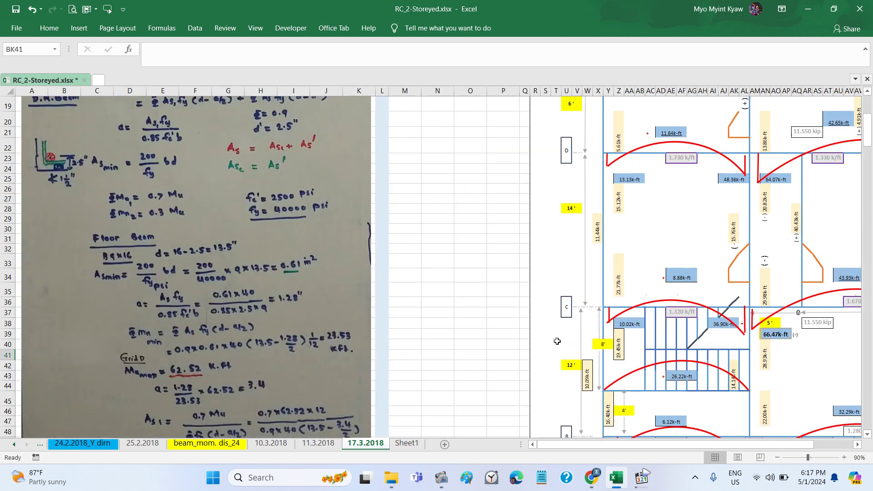
{"action": "scroll", "coordinate": [558, 342], "scroll_direction": "down", "scroll_amount": 1}
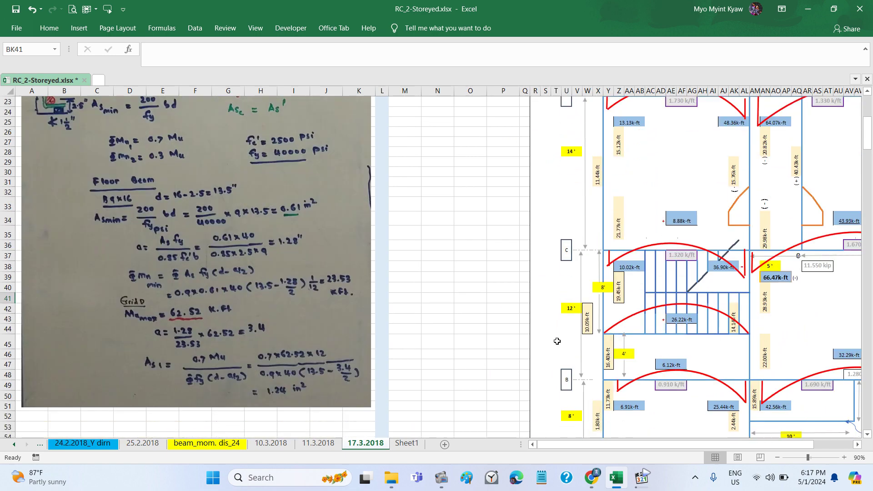
{"action": "scroll", "coordinate": [269, 313], "scroll_direction": "right", "scroll_amount": 3}
{"action": "scroll", "coordinate": [269, 313], "scroll_direction": "right", "scroll_amount": 10}
{"action": "left_click", "coordinate": [269, 312]}
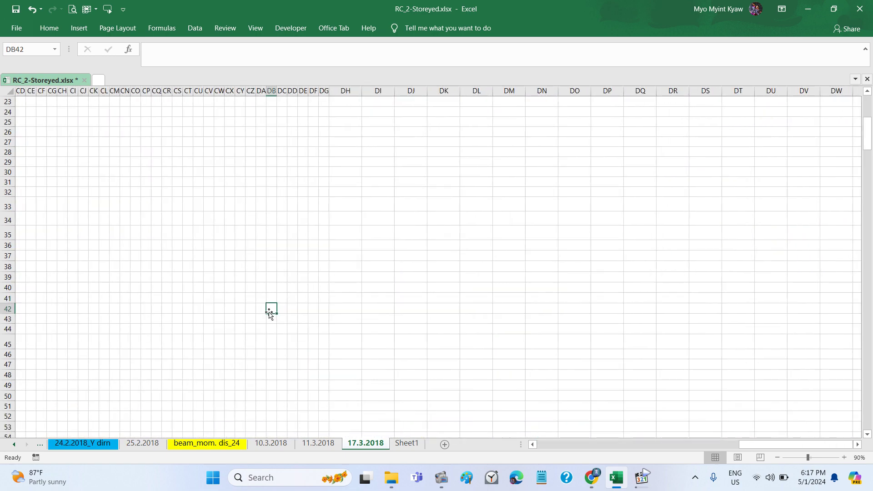
{"action": "scroll", "coordinate": [269, 312], "scroll_direction": "left", "scroll_amount": 6}
{"action": "scroll", "coordinate": [269, 312], "scroll_direction": "left", "scroll_amount": 3}
{"action": "scroll", "coordinate": [269, 312], "scroll_direction": "left", "scroll_amount": 3}
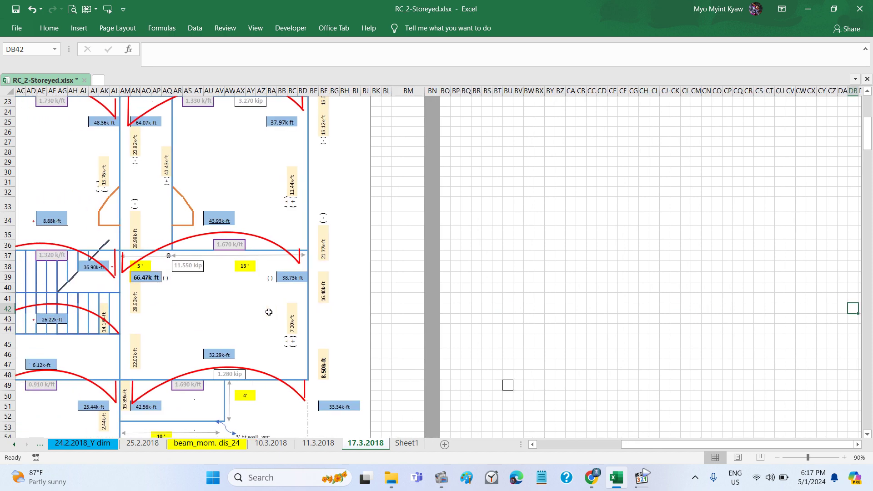
{"action": "scroll", "coordinate": [269, 312], "scroll_direction": "left", "scroll_amount": 3}
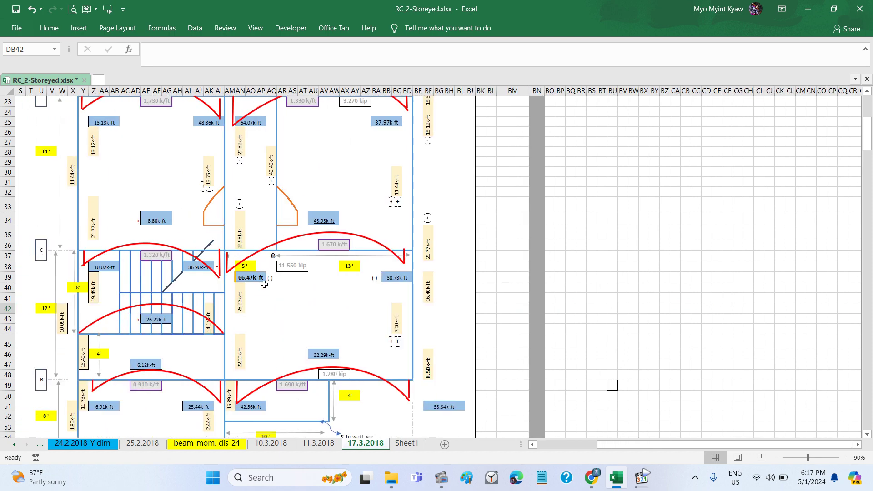
{"action": "scroll", "coordinate": [264, 285], "scroll_direction": "left", "scroll_amount": 6}
{"action": "scroll", "coordinate": [264, 284], "scroll_direction": "down", "scroll_amount": 1}
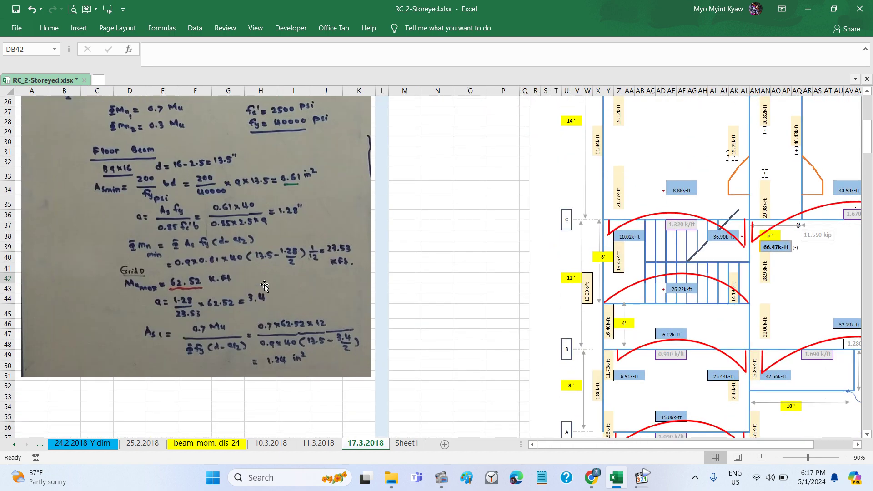
{"action": "left_click", "coordinate": [492, 256]}
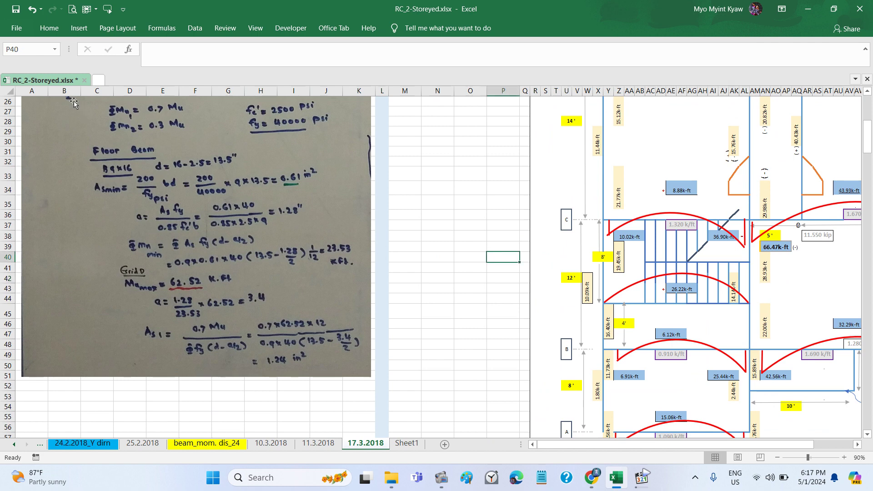
{"action": "left_click", "coordinate": [16, 9]}
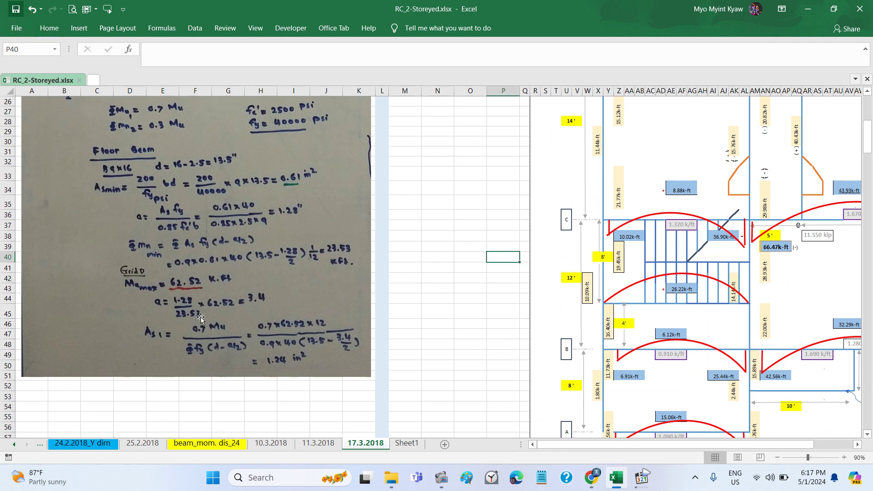
{"action": "scroll", "coordinate": [277, 275], "scroll_direction": "down", "scroll_amount": 1}
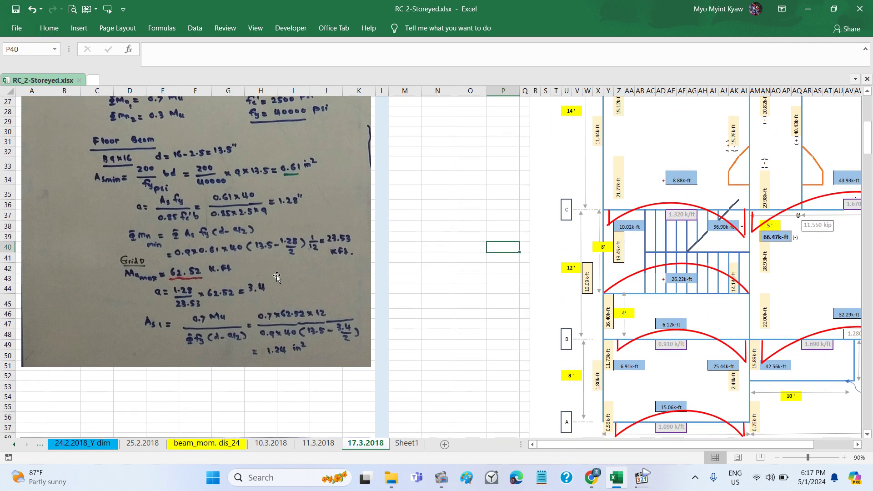
{"action": "scroll", "coordinate": [276, 275], "scroll_direction": "up", "scroll_amount": 1}
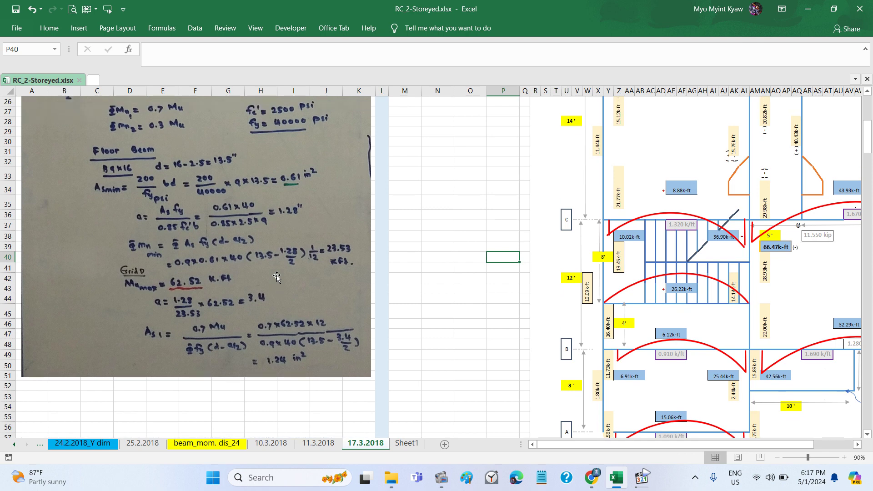
{"action": "scroll", "coordinate": [277, 275], "scroll_direction": "up", "scroll_amount": 1}
{"action": "scroll", "coordinate": [276, 275], "scroll_direction": "up", "scroll_amount": 1}
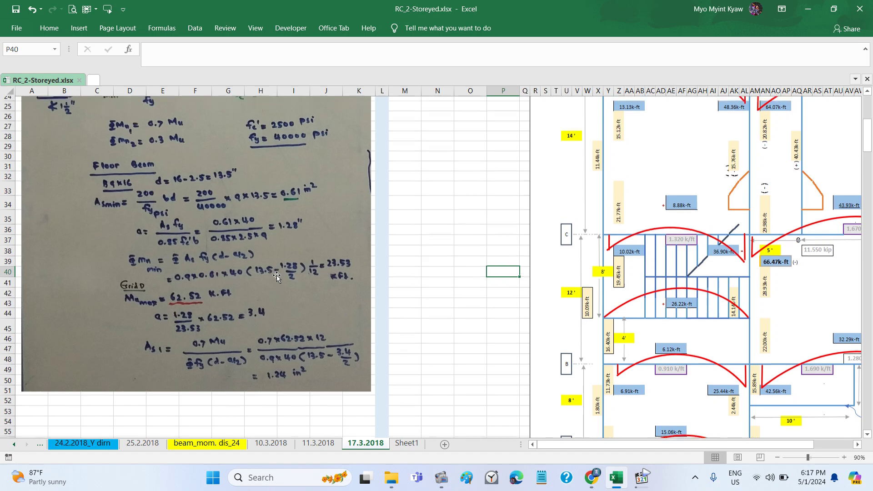
{"action": "scroll", "coordinate": [277, 275], "scroll_direction": "up", "scroll_amount": 1}
{"action": "scroll", "coordinate": [277, 274], "scroll_direction": "up", "scroll_amount": 10}
{"action": "scroll", "coordinate": [276, 275], "scroll_direction": "up", "scroll_amount": 10}
{"action": "scroll", "coordinate": [276, 275], "scroll_direction": "up", "scroll_amount": 1}
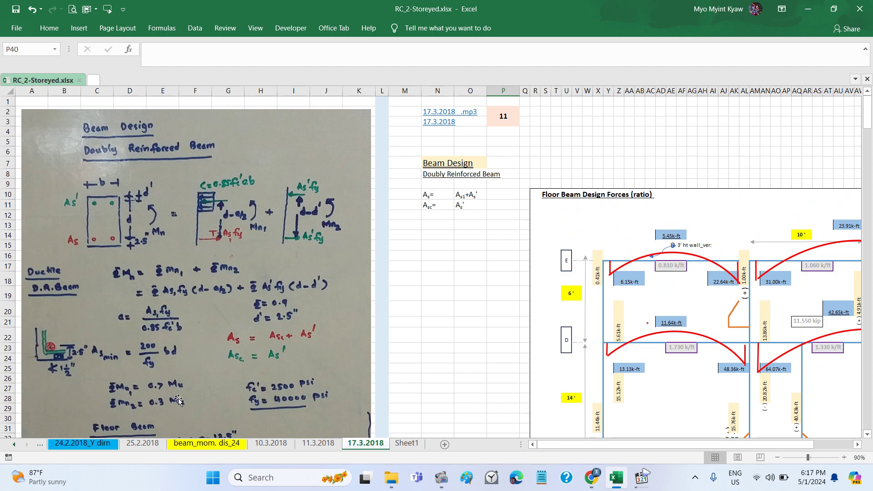
{"action": "scroll", "coordinate": [178, 399], "scroll_direction": "down", "scroll_amount": 7}
{"action": "scroll", "coordinate": [253, 303], "scroll_direction": "down", "scroll_amount": 2}
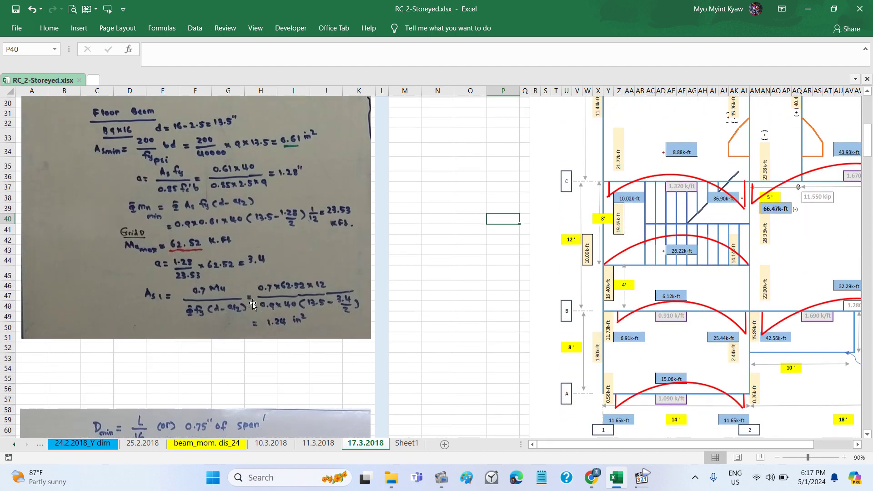
{"action": "scroll", "coordinate": [252, 303], "scroll_direction": "down", "scroll_amount": 2}
{"action": "scroll", "coordinate": [253, 303], "scroll_direction": "up", "scroll_amount": 1}
{"action": "scroll", "coordinate": [252, 303], "scroll_direction": "up", "scroll_amount": 1}
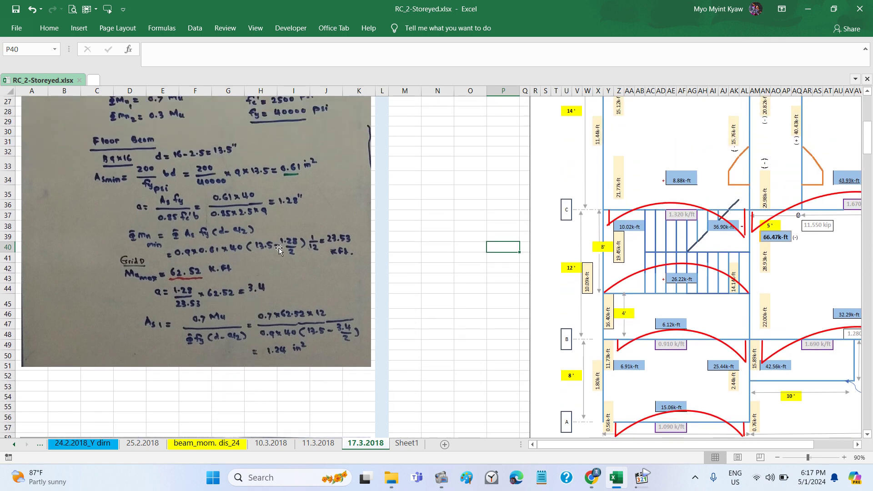
{"action": "scroll", "coordinate": [280, 247], "scroll_direction": "up", "scroll_amount": 1}
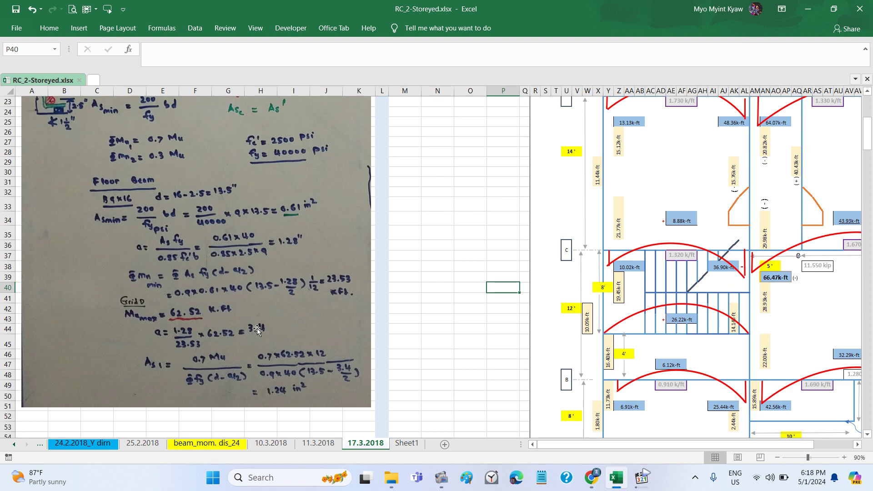
{"action": "scroll", "coordinate": [258, 328], "scroll_direction": "down", "scroll_amount": 1}
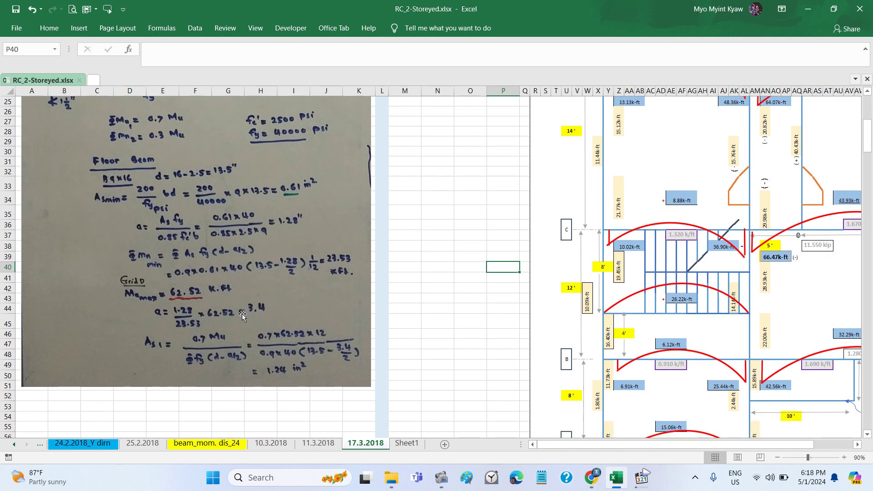
{"action": "scroll", "coordinate": [242, 314], "scroll_direction": "up", "scroll_amount": 1}
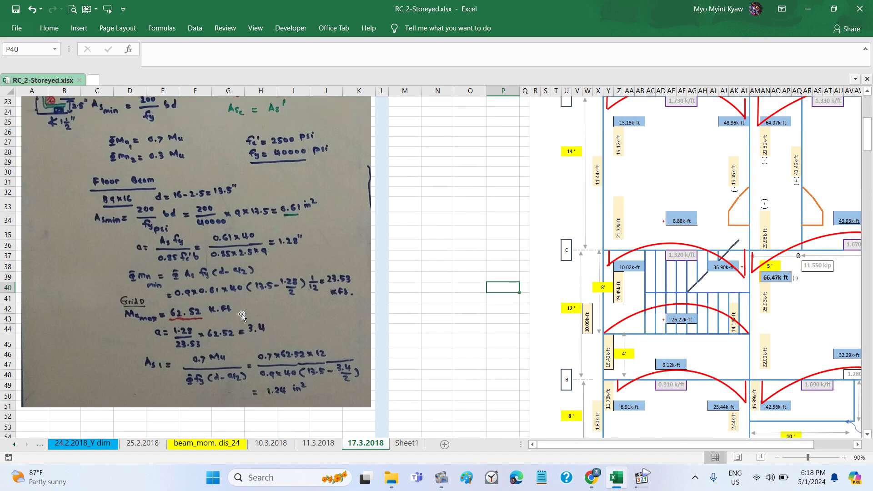
{"action": "scroll", "coordinate": [242, 314], "scroll_direction": "up", "scroll_amount": 2}
{"action": "scroll", "coordinate": [242, 314], "scroll_direction": "right", "scroll_amount": 3}
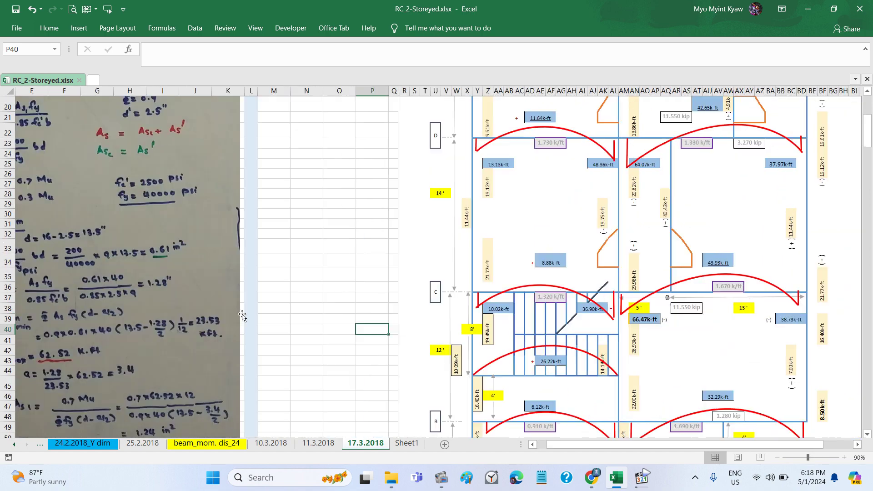
{"action": "scroll", "coordinate": [242, 315], "scroll_direction": "right", "scroll_amount": 1}
{"action": "scroll", "coordinate": [242, 314], "scroll_direction": "up", "scroll_amount": 1}
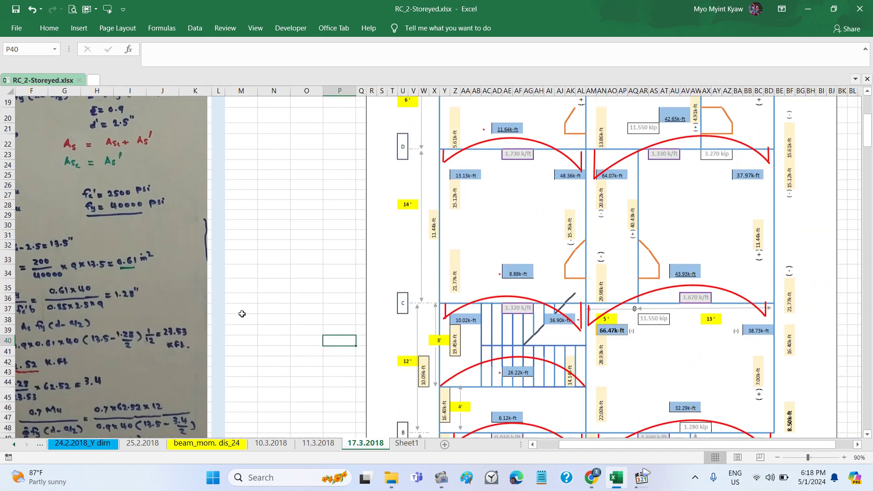
{"action": "scroll", "coordinate": [242, 314], "scroll_direction": "left", "scroll_amount": 2}
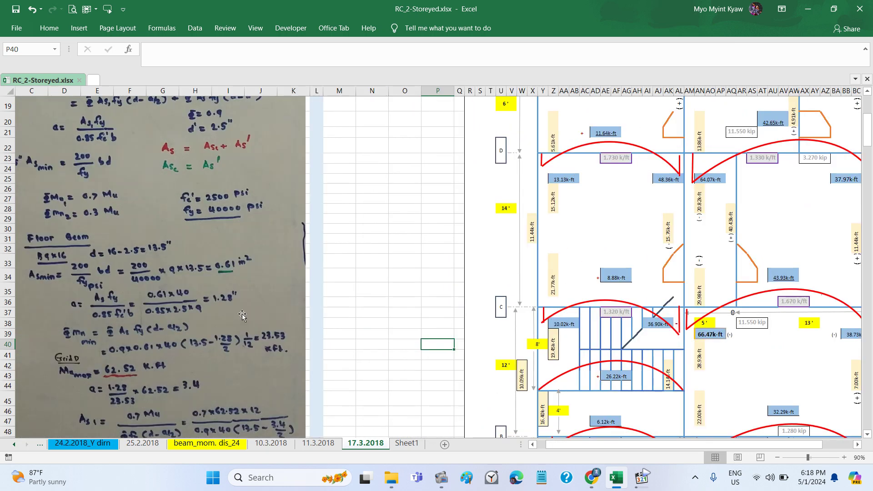
{"action": "scroll", "coordinate": [242, 313], "scroll_direction": "left", "scroll_amount": 2}
{"action": "scroll", "coordinate": [241, 314], "scroll_direction": "down", "scroll_amount": 2}
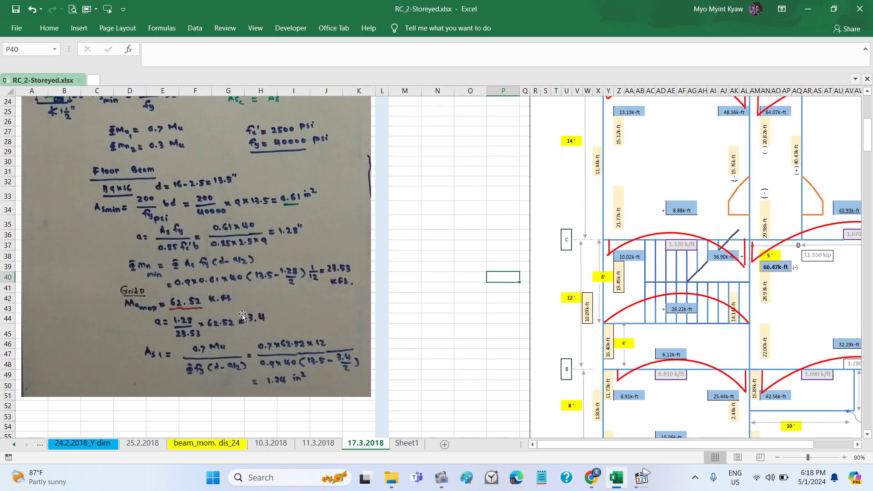
{"action": "scroll", "coordinate": [242, 314], "scroll_direction": "down", "scroll_amount": 1}
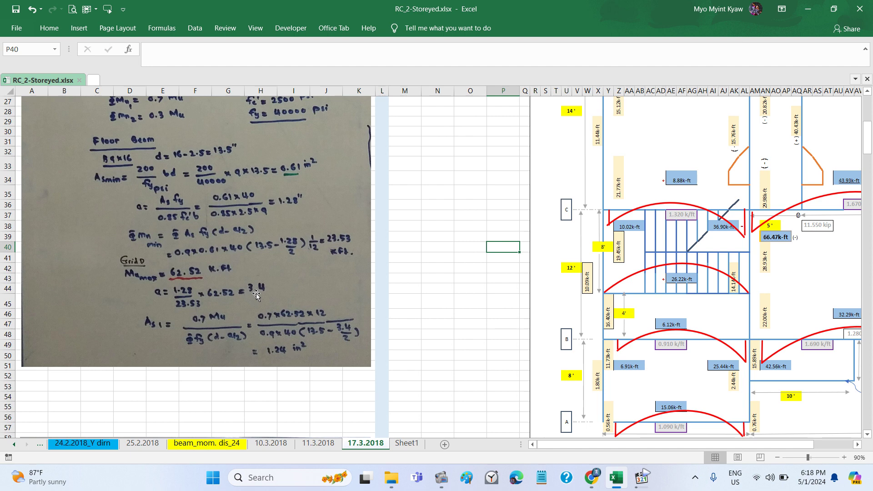
{"action": "scroll", "coordinate": [256, 294], "scroll_direction": "down", "scroll_amount": 1}
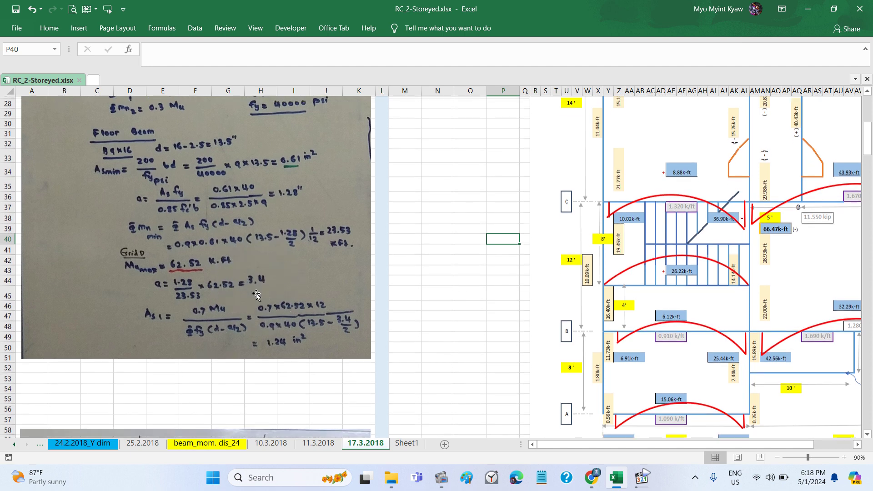
{"action": "scroll", "coordinate": [256, 294], "scroll_direction": "down", "scroll_amount": 1}
{"action": "scroll", "coordinate": [256, 294], "scroll_direction": "down", "scroll_amount": 1}
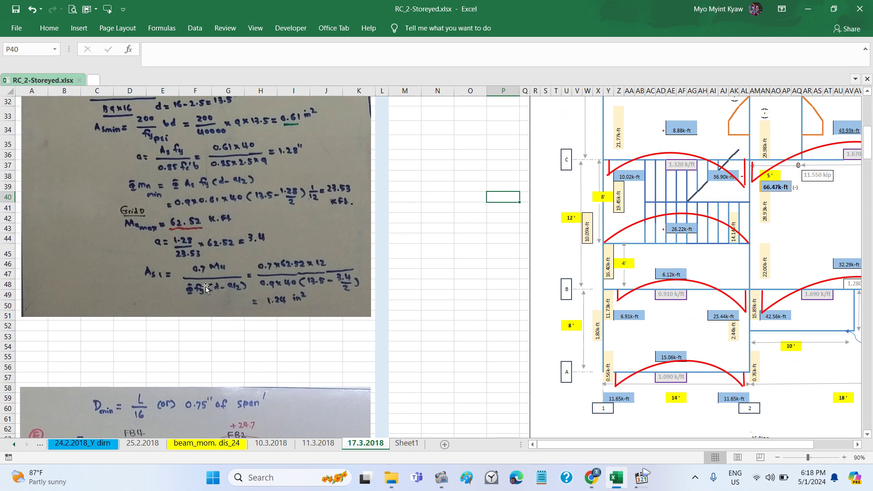
{"action": "scroll", "coordinate": [222, 285], "scroll_direction": "up", "scroll_amount": 2}
{"action": "scroll", "coordinate": [222, 286], "scroll_direction": "up", "scroll_amount": 1}
{"action": "scroll", "coordinate": [222, 286], "scroll_direction": "up", "scroll_amount": 2}
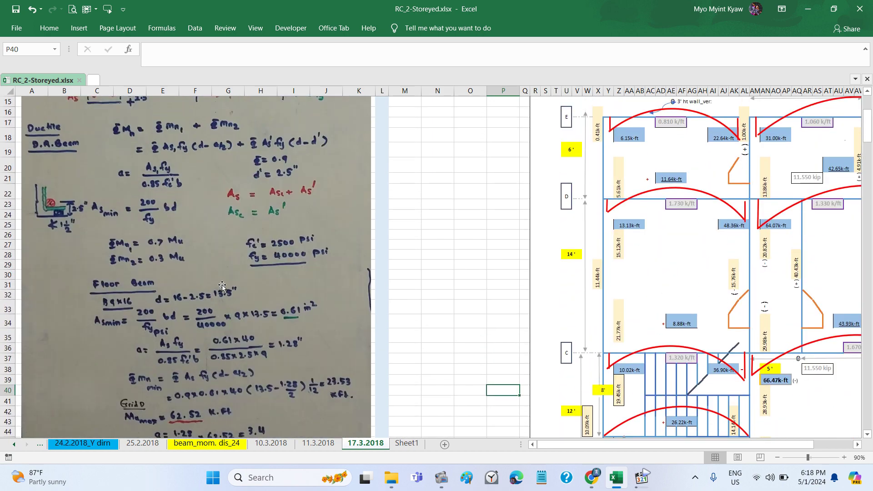
{"action": "scroll", "coordinate": [222, 285], "scroll_direction": "up", "scroll_amount": 1}
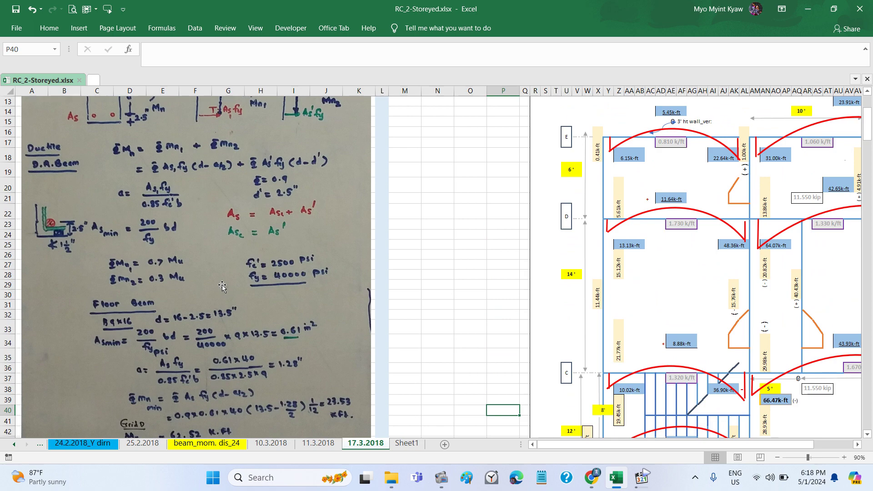
{"action": "scroll", "coordinate": [222, 285], "scroll_direction": "down", "scroll_amount": 2}
{"action": "scroll", "coordinate": [222, 285], "scroll_direction": "down", "scroll_amount": 1}
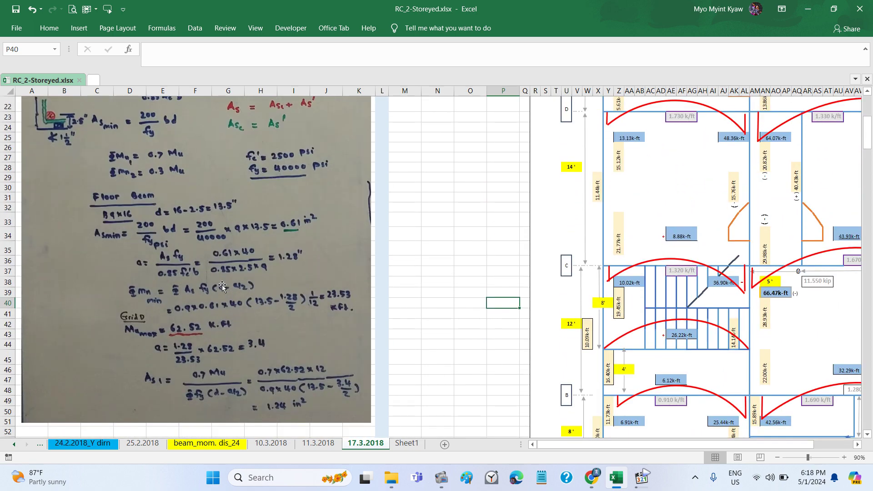
{"action": "scroll", "coordinate": [222, 285], "scroll_direction": "up", "scroll_amount": 3}
{"action": "scroll", "coordinate": [222, 285], "scroll_direction": "down", "scroll_amount": 1}
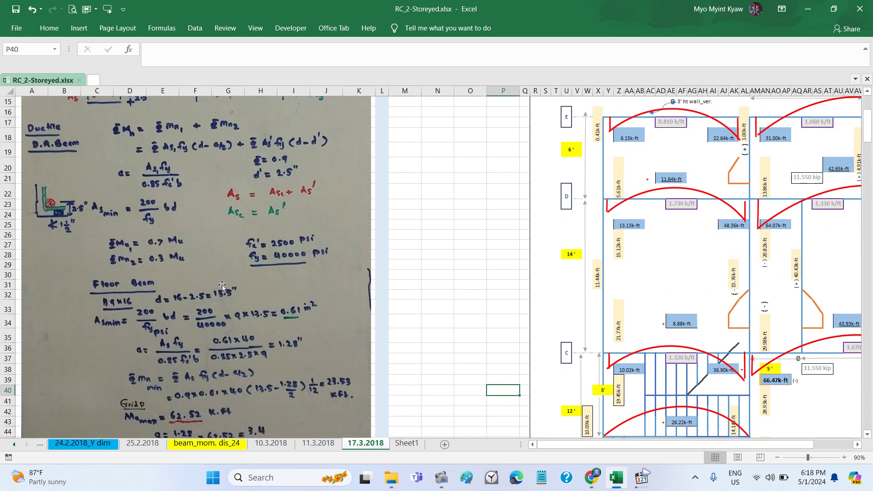
{"action": "scroll", "coordinate": [222, 286], "scroll_direction": "down", "scroll_amount": 2}
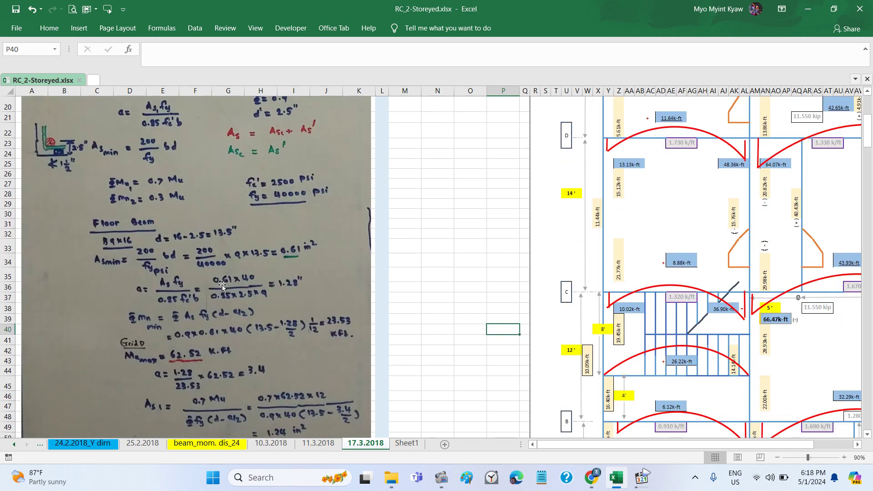
{"action": "scroll", "coordinate": [222, 286], "scroll_direction": "down", "scroll_amount": 2}
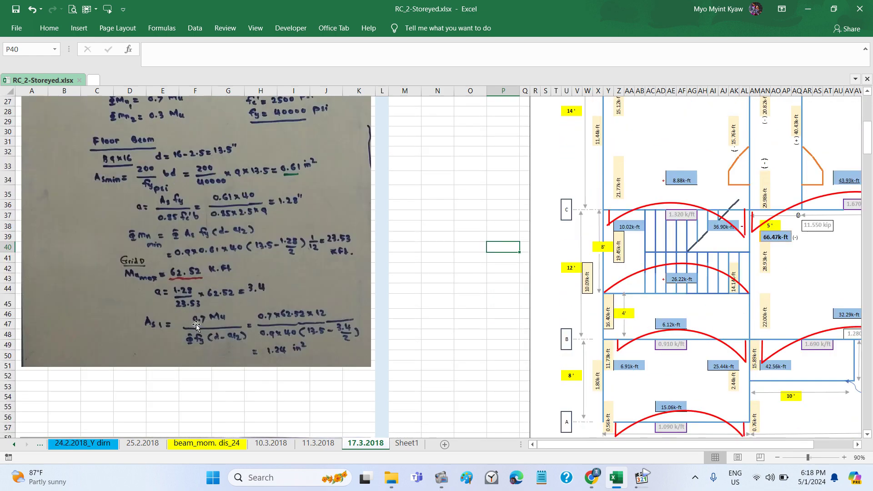
{"action": "scroll", "coordinate": [196, 325], "scroll_direction": "up", "scroll_amount": 9}
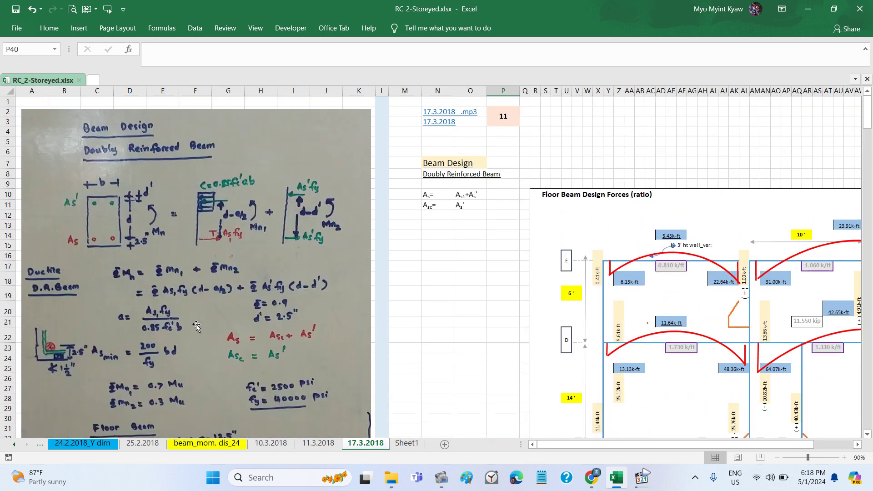
{"action": "scroll", "coordinate": [227, 246], "scroll_direction": "down", "scroll_amount": 5}
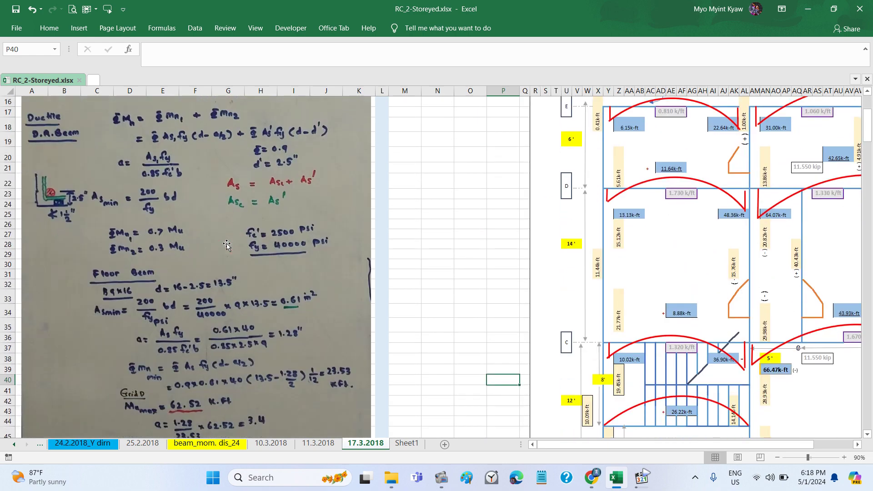
{"action": "scroll", "coordinate": [273, 300], "scroll_direction": "down", "scroll_amount": 4}
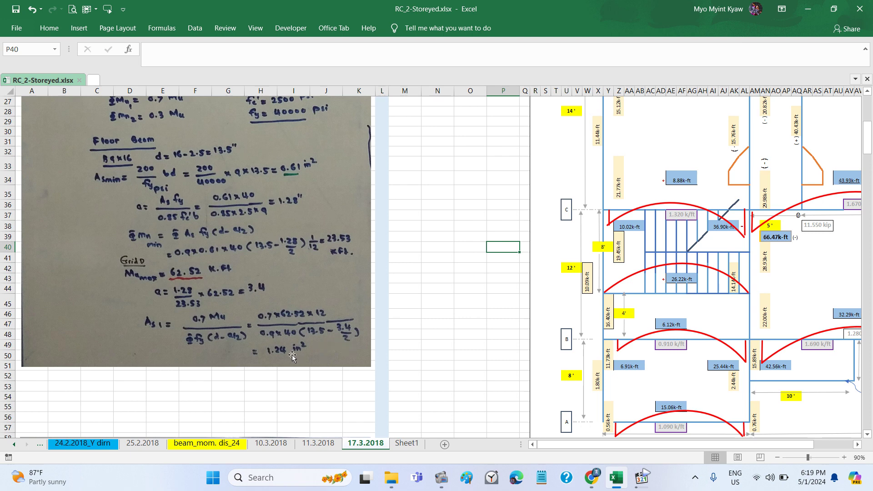
{"action": "scroll", "coordinate": [292, 357], "scroll_direction": "down", "scroll_amount": 1}
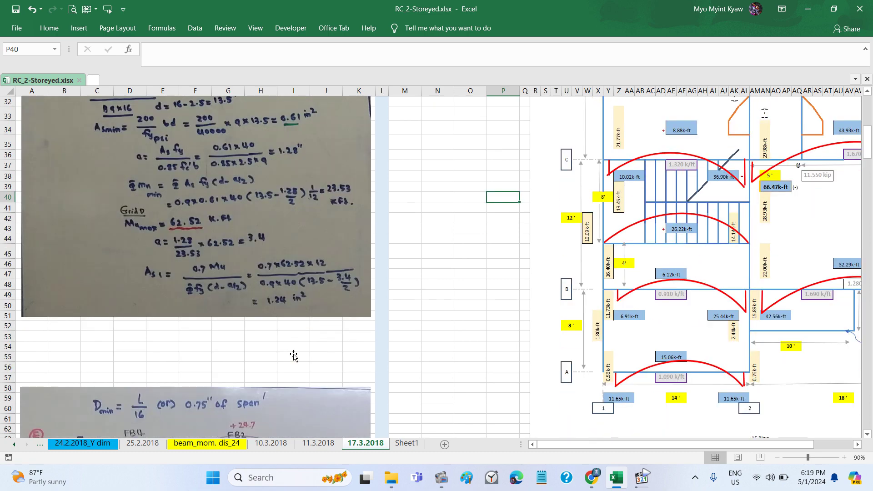
{"action": "scroll", "coordinate": [293, 356], "scroll_direction": "down", "scroll_amount": 5}
{"action": "scroll", "coordinate": [294, 356], "scroll_direction": "up", "scroll_amount": 1}
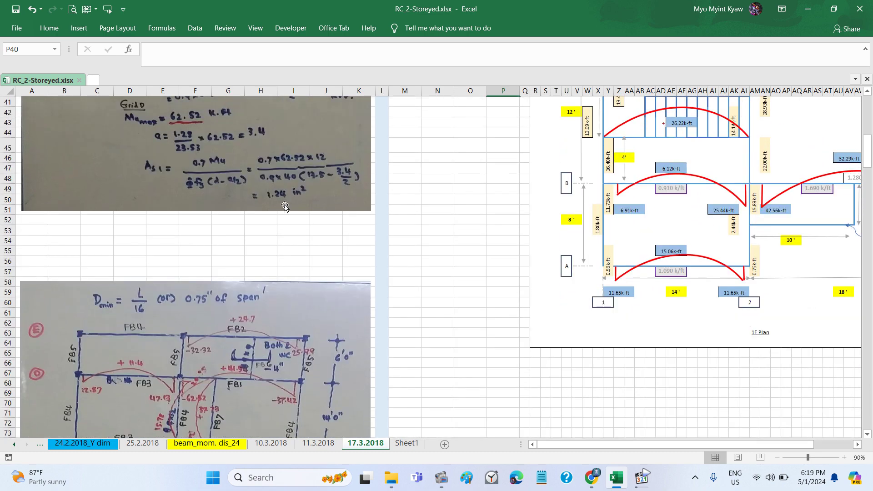
{"action": "scroll", "coordinate": [285, 205], "scroll_direction": "down", "scroll_amount": 3}
{"action": "scroll", "coordinate": [285, 206], "scroll_direction": "down", "scroll_amount": 1}
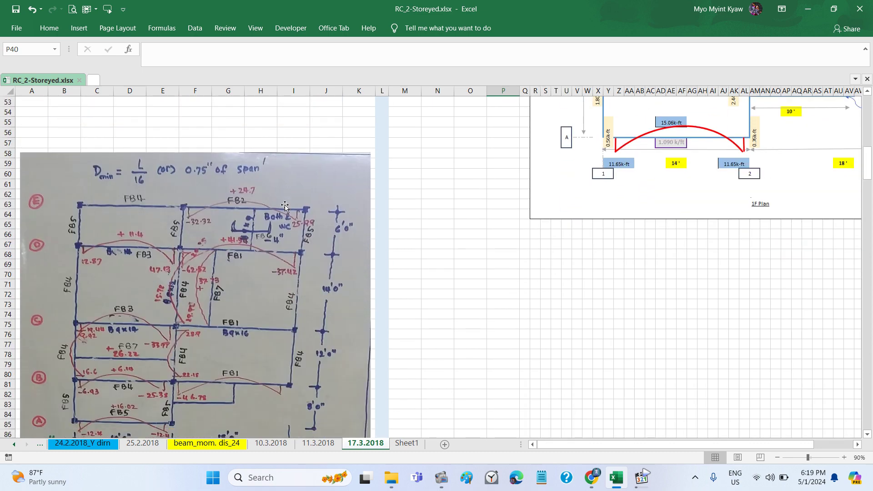
{"action": "scroll", "coordinate": [284, 205], "scroll_direction": "down", "scroll_amount": 5}
{"action": "scroll", "coordinate": [285, 206], "scroll_direction": "down", "scroll_amount": 2}
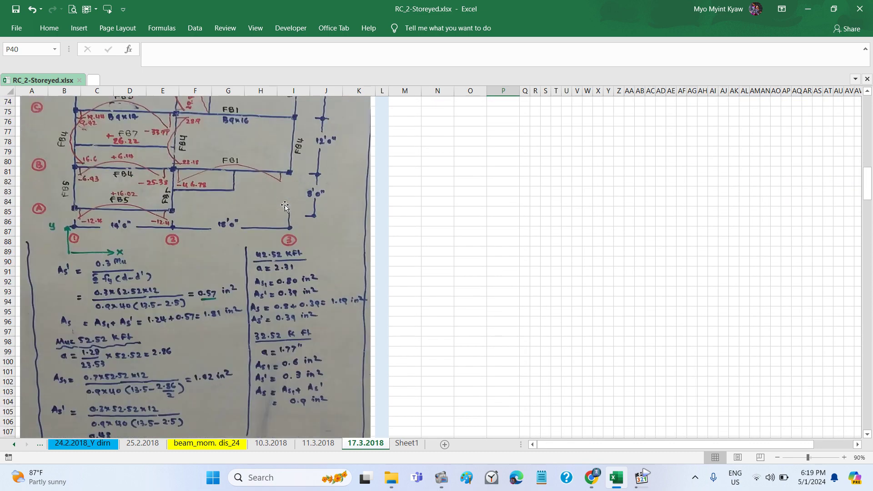
{"action": "scroll", "coordinate": [285, 206], "scroll_direction": "down", "scroll_amount": 1}
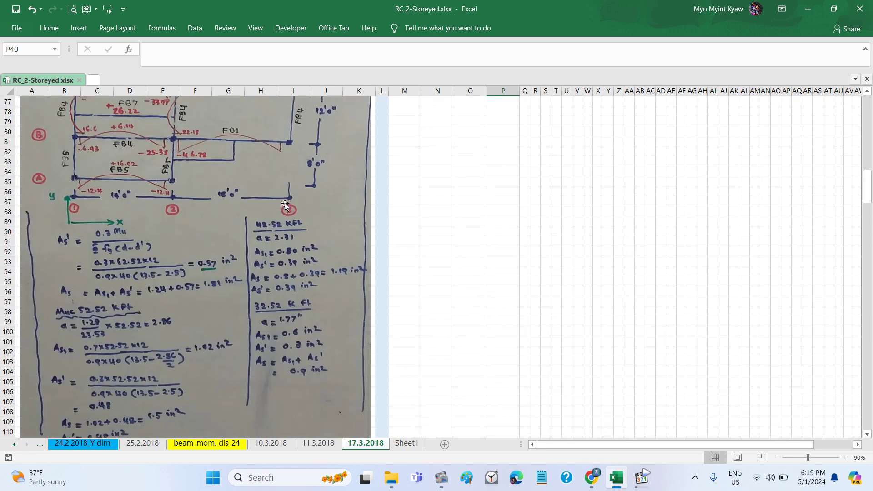
{"action": "scroll", "coordinate": [285, 203], "scroll_direction": "down", "scroll_amount": 1}
{"action": "scroll", "coordinate": [285, 204], "scroll_direction": "down", "scroll_amount": 2}
{"action": "scroll", "coordinate": [285, 204], "scroll_direction": "down", "scroll_amount": 1}
{"action": "scroll", "coordinate": [284, 204], "scroll_direction": "down", "scroll_amount": 1}
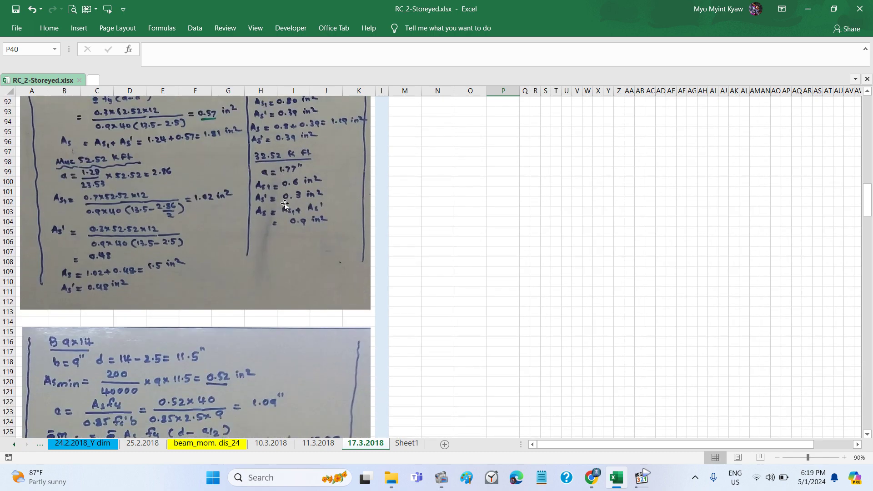
{"action": "scroll", "coordinate": [284, 203], "scroll_direction": "down", "scroll_amount": 1}
{"action": "scroll", "coordinate": [284, 203], "scroll_direction": "down", "scroll_amount": 1}
{"action": "scroll", "coordinate": [284, 203], "scroll_direction": "up", "scroll_amount": 1}
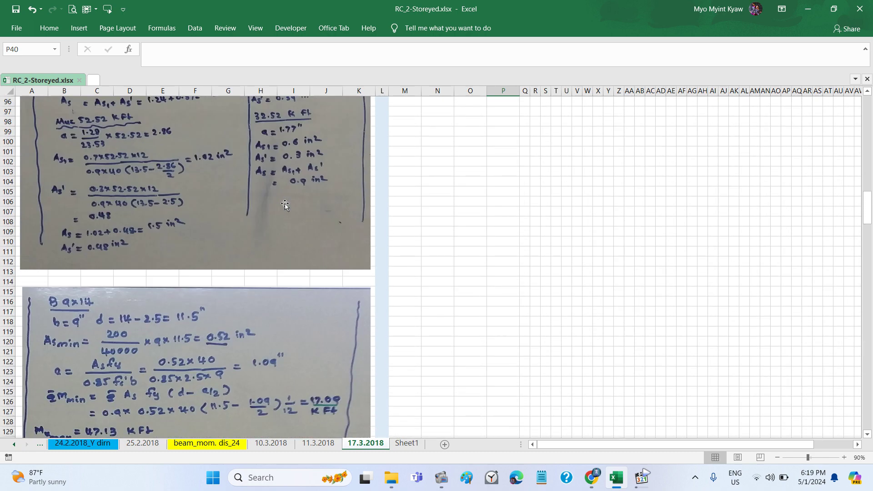
{"action": "scroll", "coordinate": [285, 205], "scroll_direction": "up", "scroll_amount": 12}
{"action": "scroll", "coordinate": [285, 206], "scroll_direction": "up", "scroll_amount": 8}
{"action": "scroll", "coordinate": [285, 205], "scroll_direction": "up", "scroll_amount": 2}
{"action": "scroll", "coordinate": [285, 206], "scroll_direction": "down", "scroll_amount": 4}
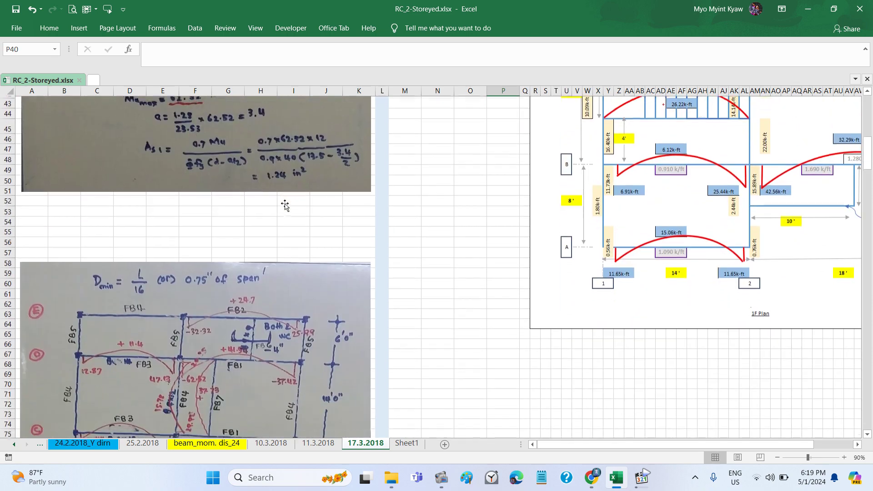
{"action": "scroll", "coordinate": [285, 205], "scroll_direction": "down", "scroll_amount": 1}
{"action": "scroll", "coordinate": [285, 205], "scroll_direction": "down", "scroll_amount": 1}
{"action": "scroll", "coordinate": [285, 205], "scroll_direction": "down", "scroll_amount": 4}
{"action": "scroll", "coordinate": [285, 205], "scroll_direction": "down", "scroll_amount": 5}
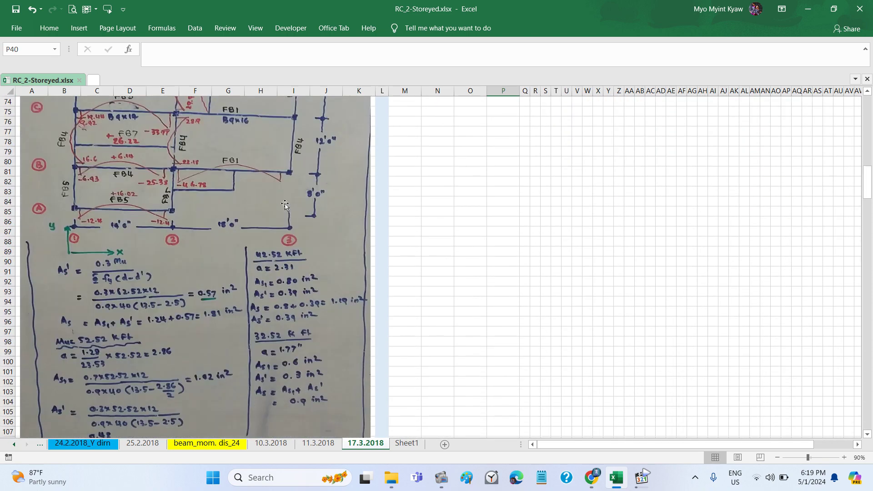
{"action": "scroll", "coordinate": [285, 206], "scroll_direction": "down", "scroll_amount": 1}
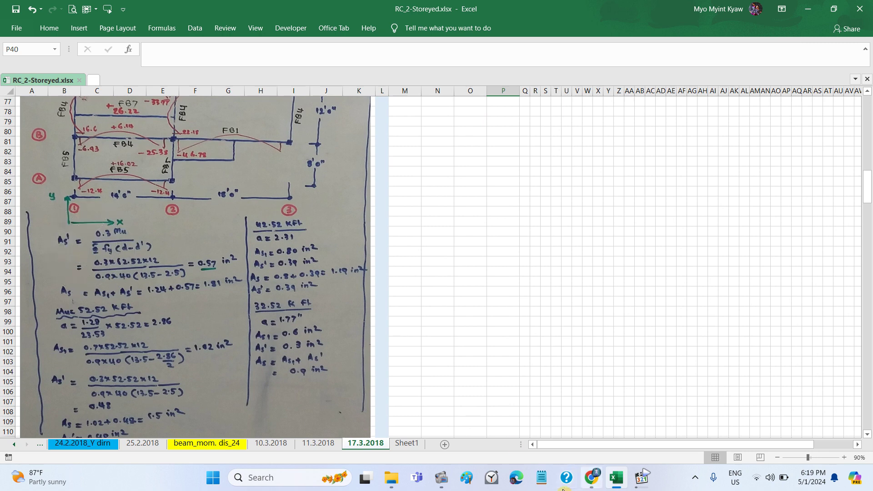
Step: Briefly bring up Media Player Classic, then return to Excel's 17.3.2018 sheet
{"action": "left_click", "coordinate": [641, 489]}
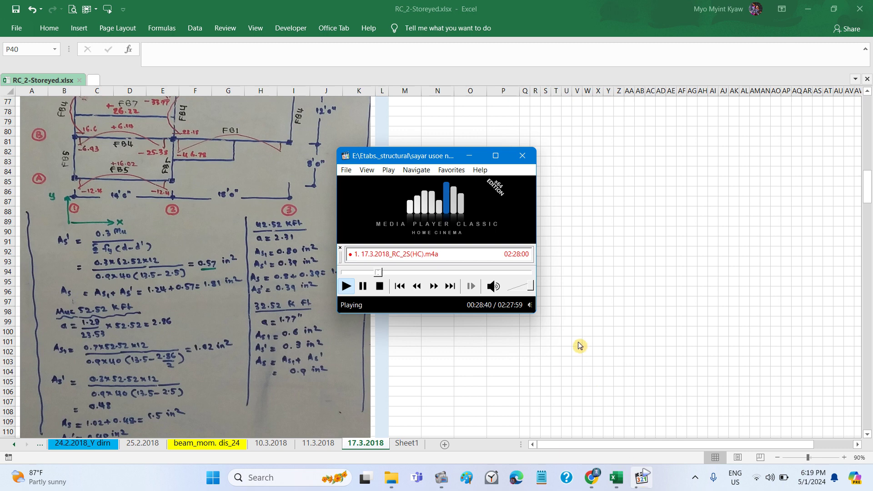
{"action": "key", "text": "alt+Tab"}
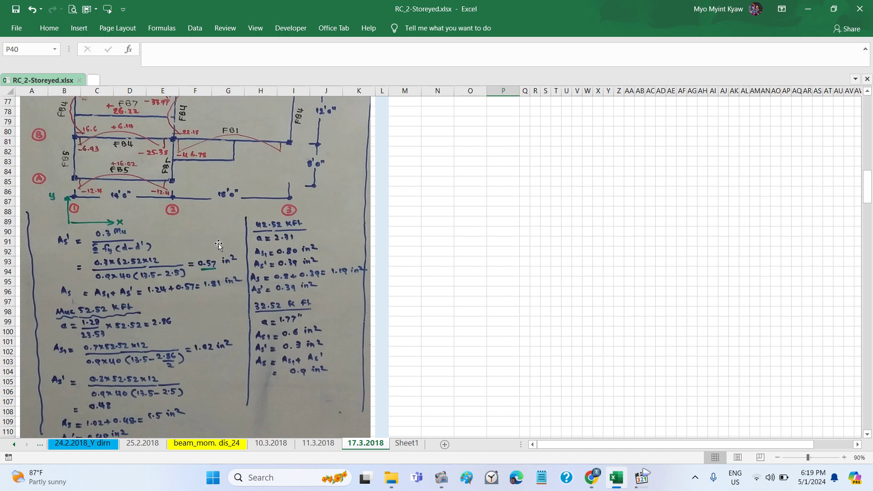
Step: Scroll through the handwritten beam calculation photos on the 17.3.2018 sheet
{"action": "scroll", "coordinate": [219, 245], "scroll_direction": "up", "scroll_amount": 3}
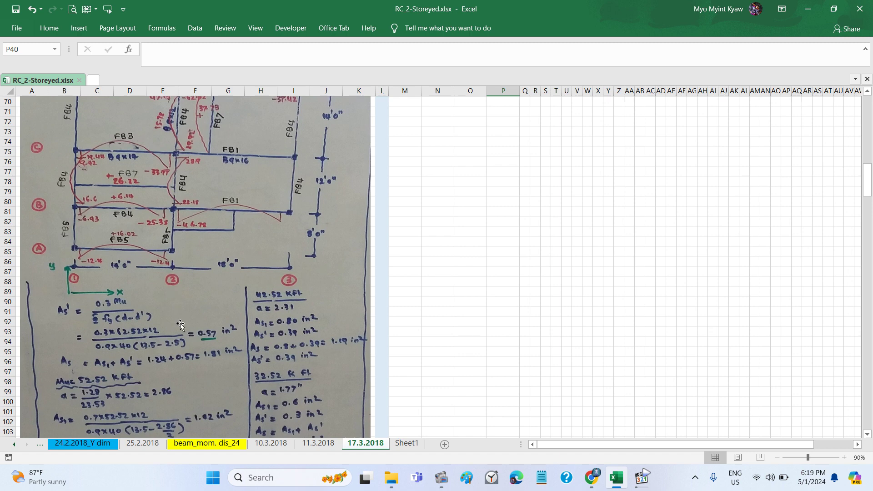
{"action": "scroll", "coordinate": [177, 323], "scroll_direction": "down", "scroll_amount": 1}
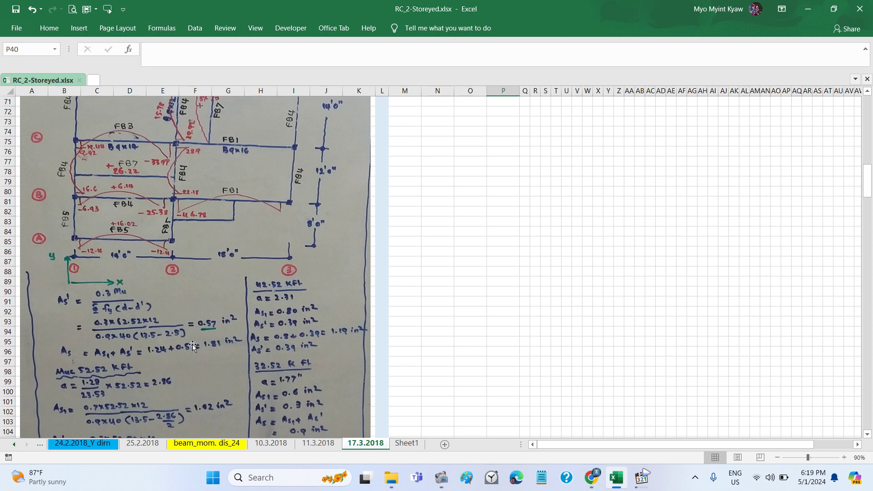
{"action": "scroll", "coordinate": [192, 344], "scroll_direction": "up", "scroll_amount": 8}
{"action": "scroll", "coordinate": [192, 345], "scroll_direction": "up", "scroll_amount": 5}
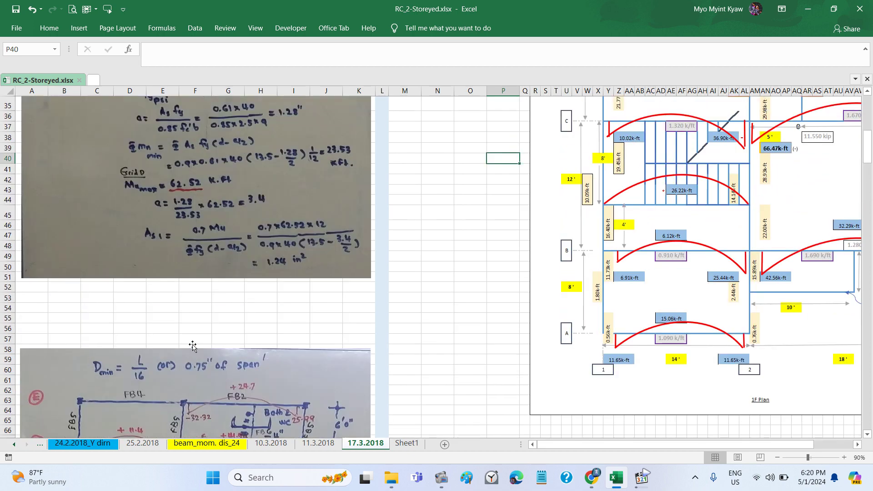
{"action": "scroll", "coordinate": [192, 344], "scroll_direction": "up", "scroll_amount": 4}
{"action": "scroll", "coordinate": [192, 345], "scroll_direction": "down", "scroll_amount": 2}
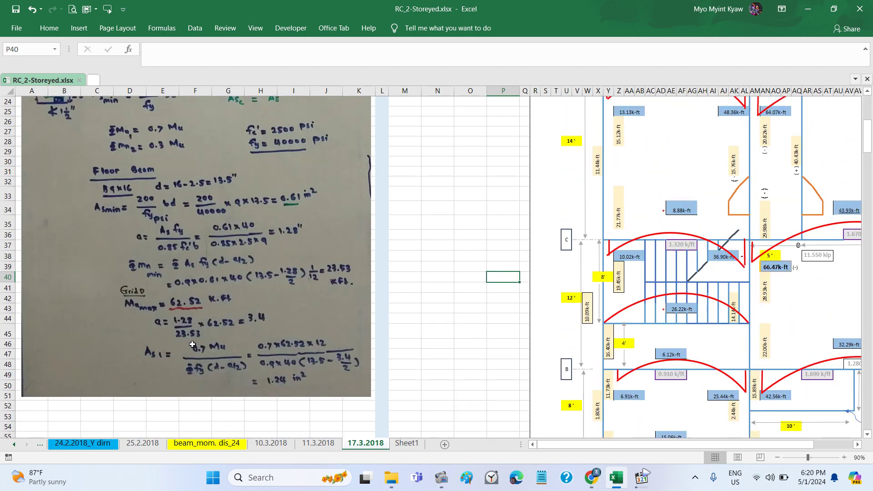
{"action": "scroll", "coordinate": [192, 344], "scroll_direction": "down", "scroll_amount": 5}
{"action": "scroll", "coordinate": [192, 344], "scroll_direction": "down", "scroll_amount": 9}
{"action": "scroll", "coordinate": [192, 345], "scroll_direction": "down", "scroll_amount": 4}
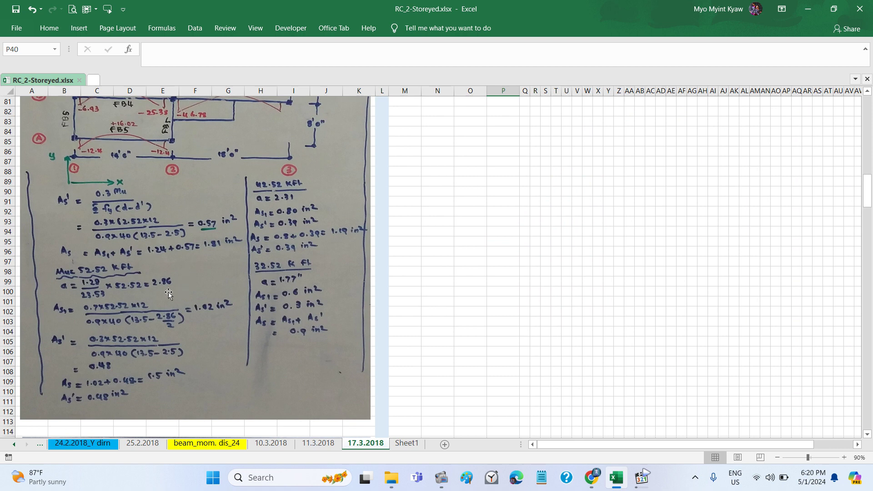
{"action": "scroll", "coordinate": [165, 292], "scroll_direction": "down", "scroll_amount": 1}
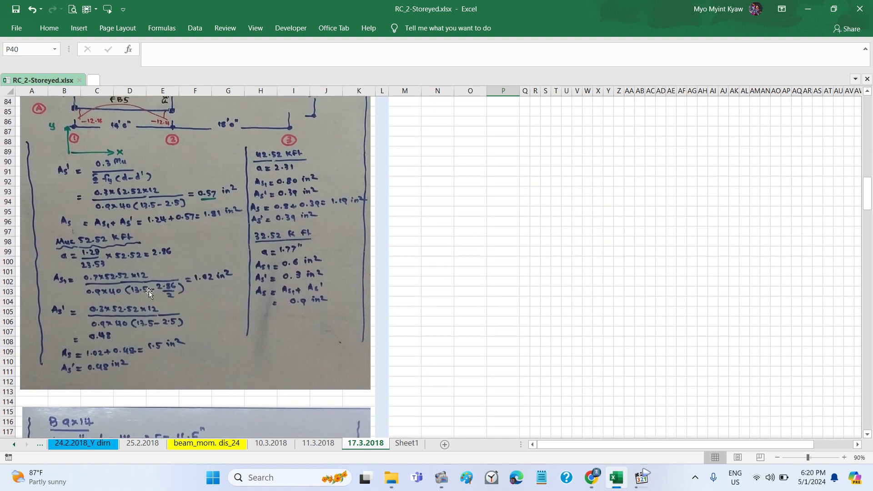
{"action": "scroll", "coordinate": [149, 291], "scroll_direction": "up", "scroll_amount": 2}
{"action": "scroll", "coordinate": [124, 277], "scroll_direction": "up", "scroll_amount": 1}
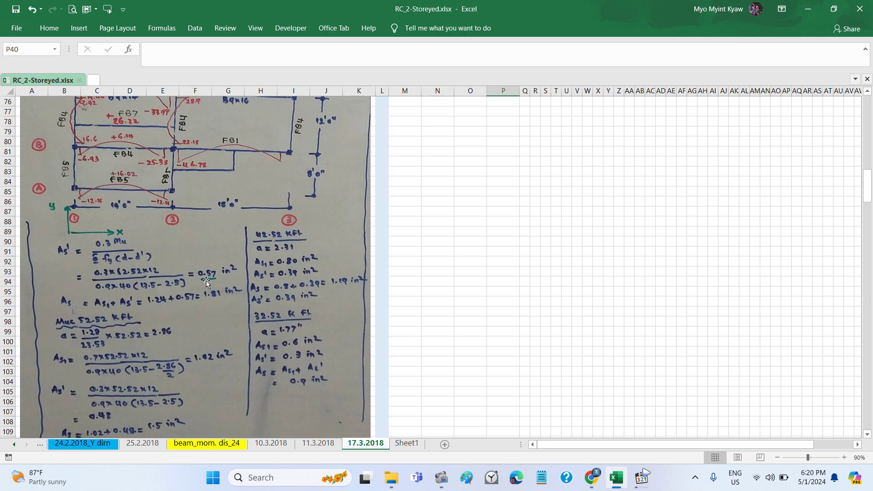
{"action": "scroll", "coordinate": [206, 281], "scroll_direction": "down", "scroll_amount": 3}
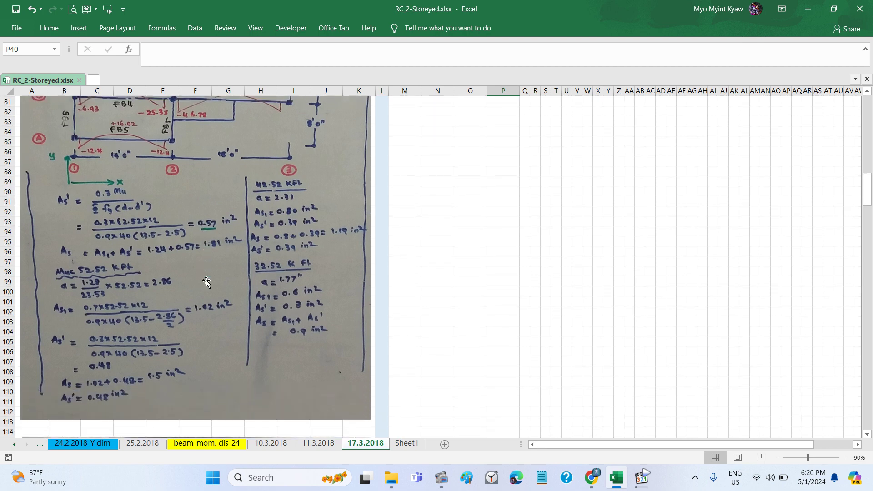
{"action": "scroll", "coordinate": [206, 281], "scroll_direction": "down", "scroll_amount": 1}
{"action": "scroll", "coordinate": [206, 281], "scroll_direction": "down", "scroll_amount": 1}
{"action": "scroll", "coordinate": [206, 281], "scroll_direction": "up", "scroll_amount": 1}
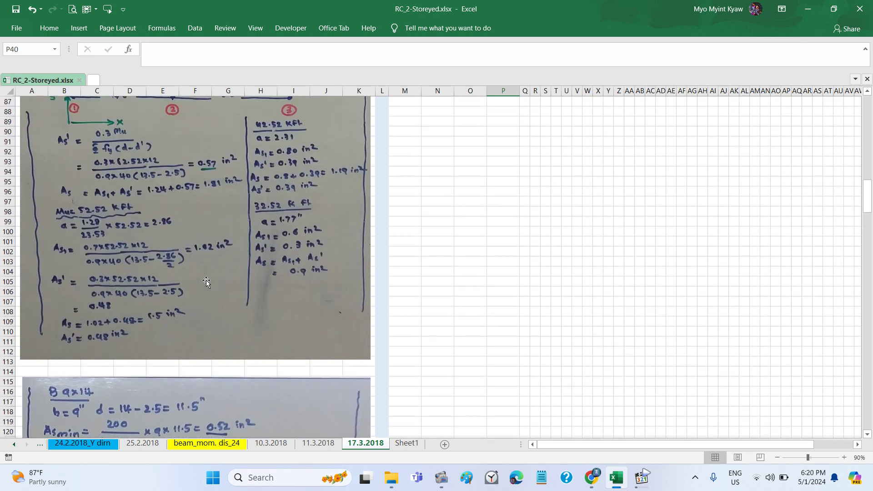
{"action": "scroll", "coordinate": [206, 281], "scroll_direction": "up", "scroll_amount": 1}
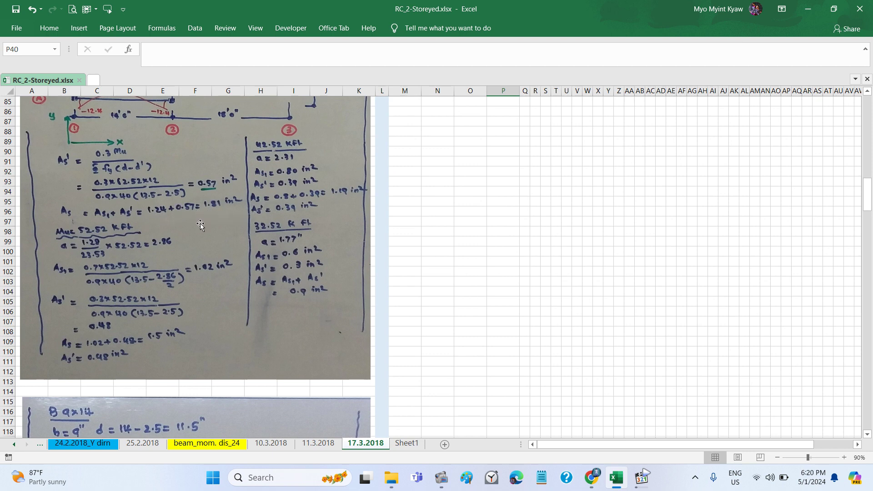
Step: Reach the B 9x14 beam check and pause the lecture recording in Media Player Classic
{"action": "scroll", "coordinate": [200, 223], "scroll_direction": "down", "scroll_amount": 1}
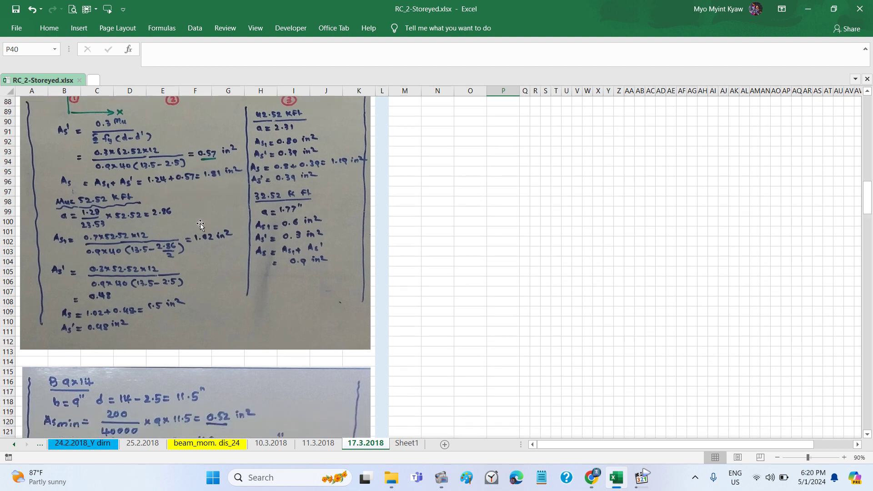
{"action": "scroll", "coordinate": [200, 223], "scroll_direction": "down", "scroll_amount": 1}
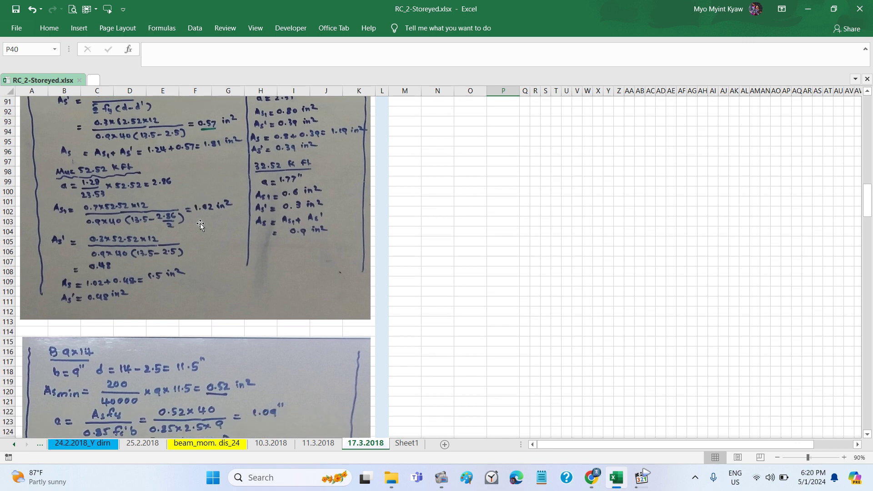
{"action": "left_click", "coordinate": [642, 478]}
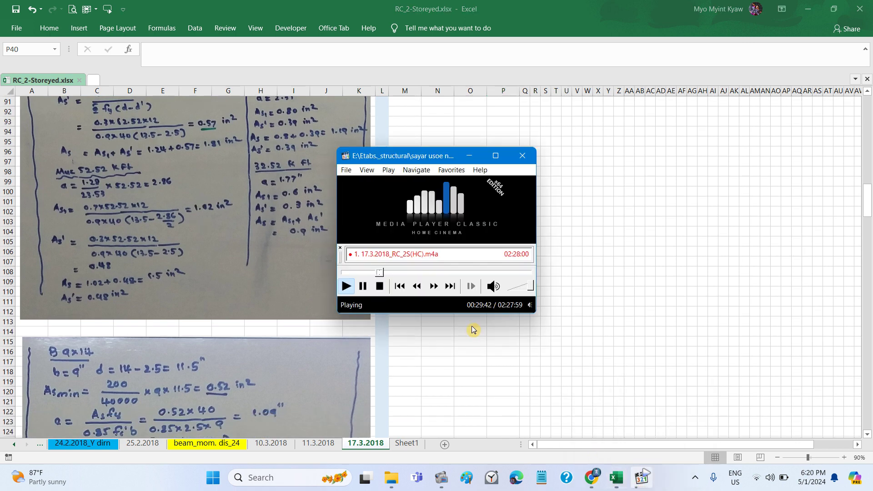
{"action": "left_click", "coordinate": [362, 286]}
{"action": "left_click", "coordinate": [439, 332]}
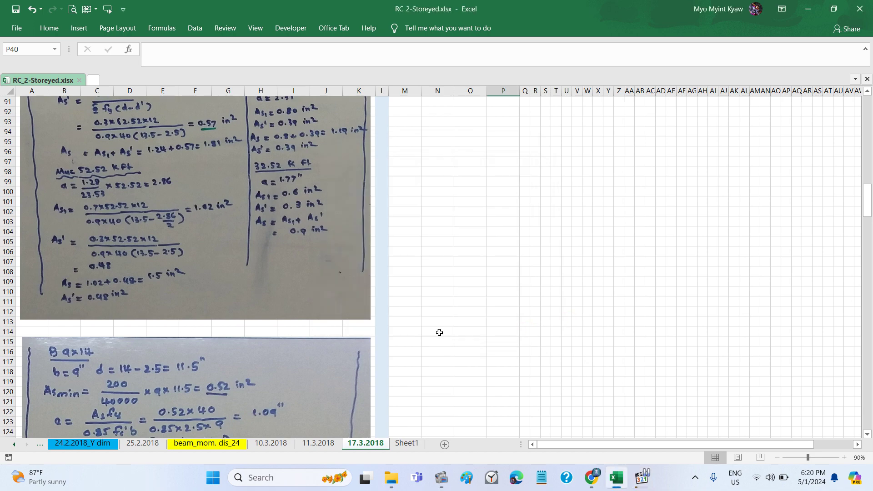
{"action": "scroll", "coordinate": [287, 321], "scroll_direction": "down", "scroll_amount": 2}
{"action": "scroll", "coordinate": [288, 321], "scroll_direction": "down", "scroll_amount": 8}
{"action": "scroll", "coordinate": [287, 320], "scroll_direction": "down", "scroll_amount": 3}
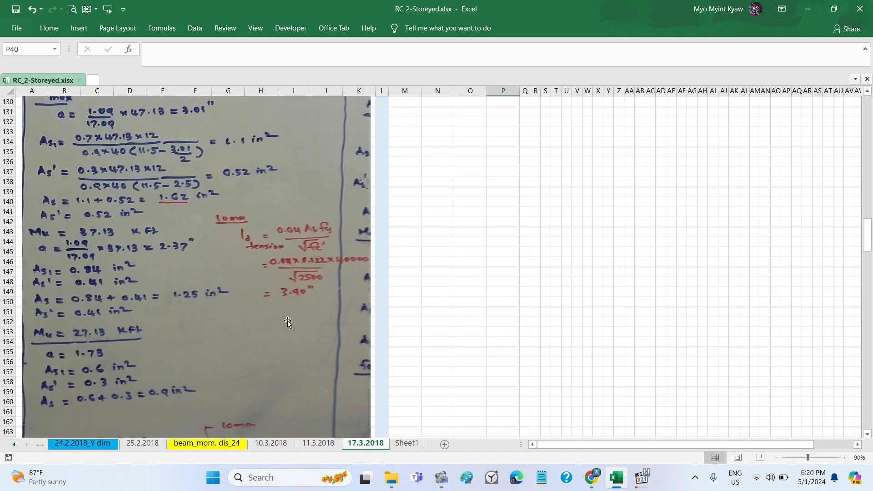
{"action": "scroll", "coordinate": [288, 321], "scroll_direction": "down", "scroll_amount": 8}
{"action": "scroll", "coordinate": [287, 321], "scroll_direction": "down", "scroll_amount": 4}
{"action": "scroll", "coordinate": [288, 321], "scroll_direction": "down", "scroll_amount": 4}
{"action": "scroll", "coordinate": [288, 320], "scroll_direction": "down", "scroll_amount": 8}
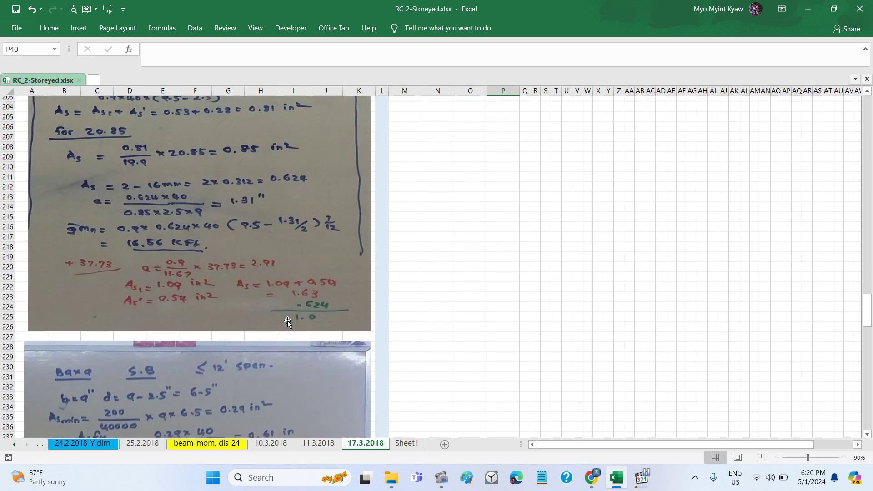
{"action": "scroll", "coordinate": [287, 321], "scroll_direction": "down", "scroll_amount": 1}
{"action": "scroll", "coordinate": [287, 321], "scroll_direction": "down", "scroll_amount": 2}
{"action": "scroll", "coordinate": [288, 321], "scroll_direction": "down", "scroll_amount": 8}
{"action": "scroll", "coordinate": [287, 320], "scroll_direction": "down", "scroll_amount": 7}
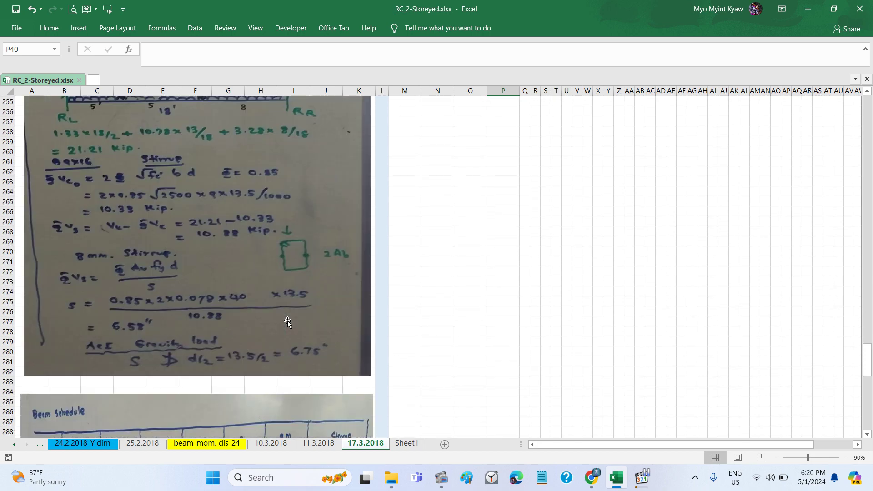
{"action": "scroll", "coordinate": [287, 320], "scroll_direction": "down", "scroll_amount": 9}
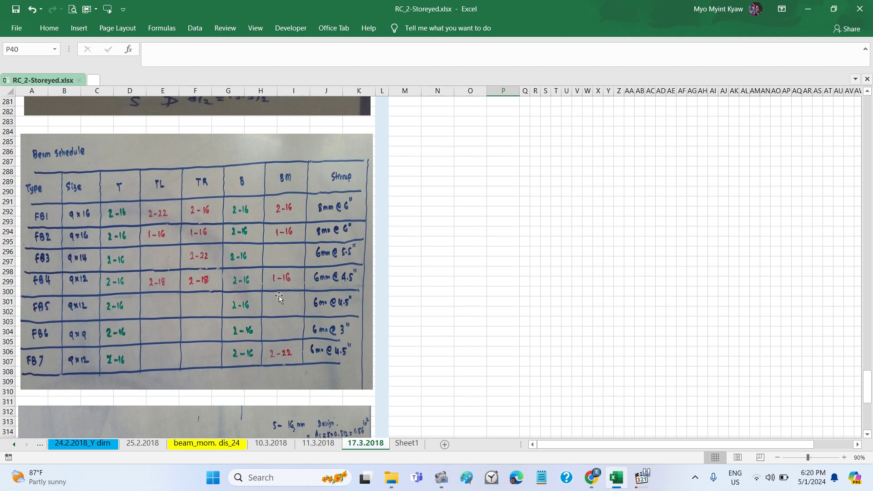
{"action": "scroll", "coordinate": [279, 297], "scroll_direction": "up", "scroll_amount": 7}
{"action": "scroll", "coordinate": [280, 297], "scroll_direction": "up", "scroll_amount": 7}
{"action": "scroll", "coordinate": [280, 297], "scroll_direction": "up", "scroll_amount": 7}
{"action": "scroll", "coordinate": [279, 297], "scroll_direction": "up", "scroll_amount": 7}
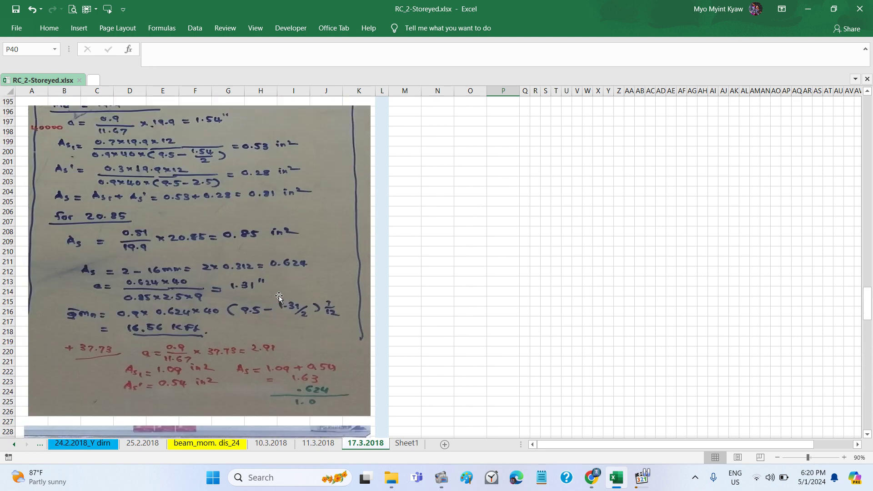
{"action": "scroll", "coordinate": [280, 297], "scroll_direction": "up", "scroll_amount": 8}
{"action": "scroll", "coordinate": [279, 297], "scroll_direction": "up", "scroll_amount": 8}
{"action": "scroll", "coordinate": [279, 297], "scroll_direction": "up", "scroll_amount": 8}
{"action": "scroll", "coordinate": [280, 297], "scroll_direction": "up", "scroll_amount": 8}
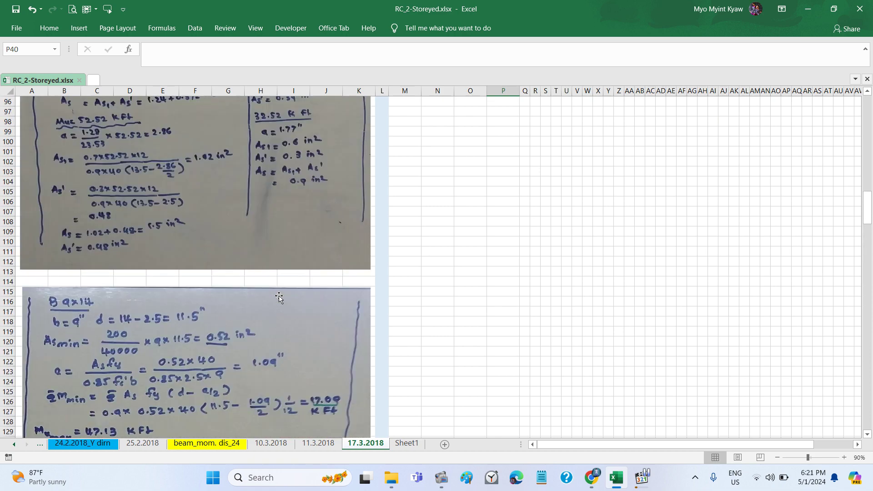
{"action": "scroll", "coordinate": [279, 297], "scroll_direction": "up", "scroll_amount": 6}
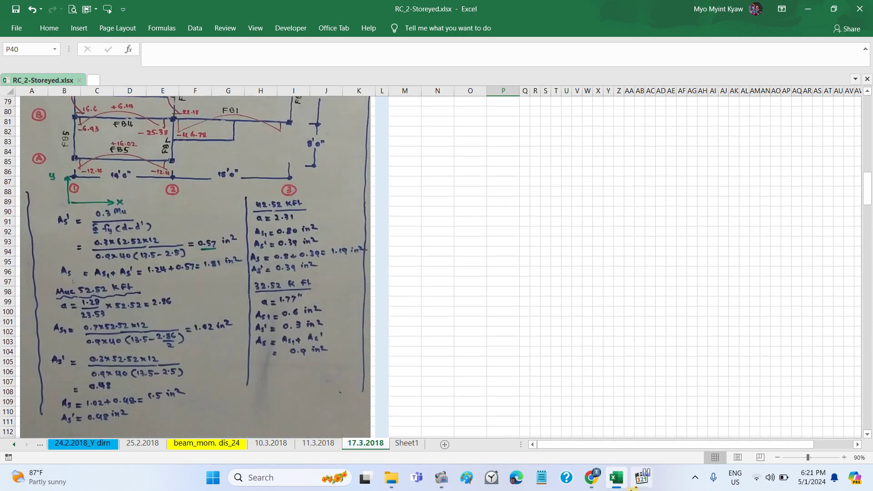
Step: Resume the lecture recording, then switch back to the 17.3.2018 sheet
{"action": "left_click", "coordinate": [639, 479]}
{"action": "left_click", "coordinate": [346, 286]}
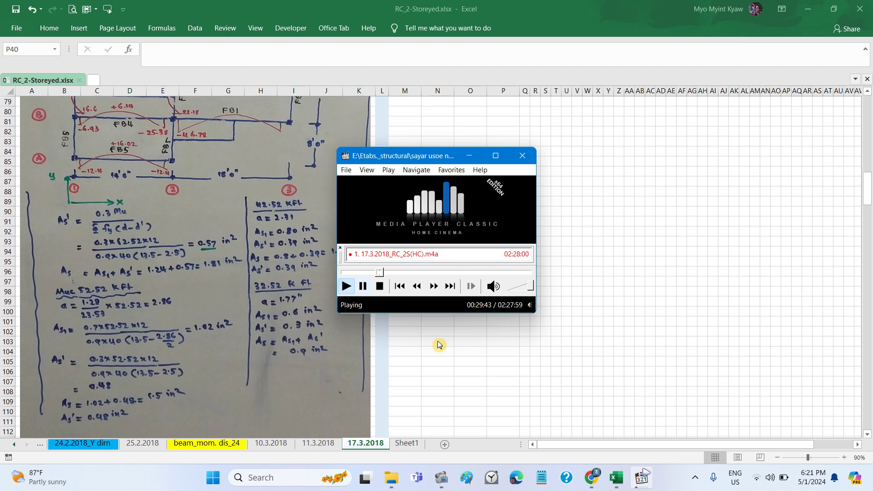
{"action": "key", "text": "alt+Tab"}
{"action": "scroll", "coordinate": [300, 337], "scroll_direction": "down", "scroll_amount": 1}
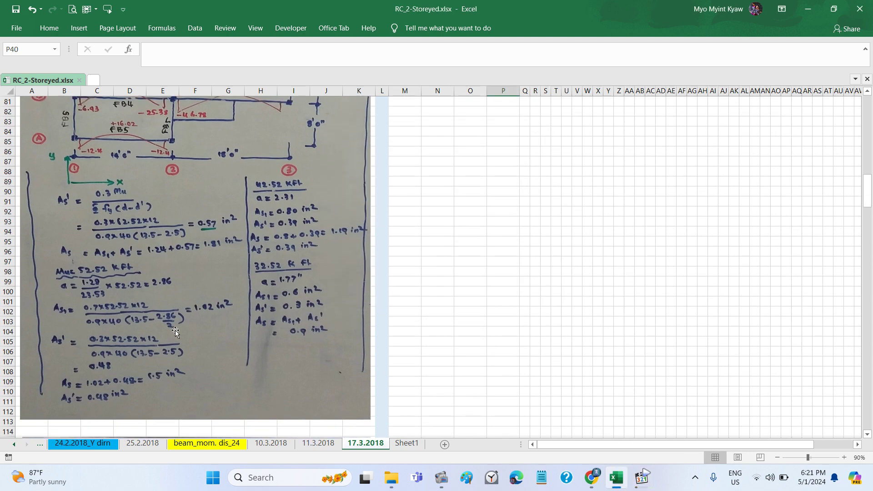
{"action": "scroll", "coordinate": [162, 295], "scroll_direction": "up", "scroll_amount": 2}
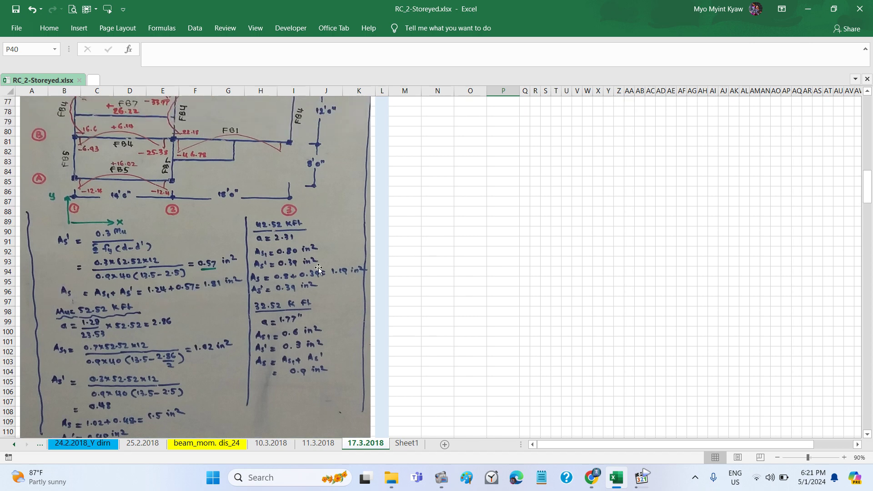
Step: Rewind the recording to about 28:20 and select cell N97 on the sheet
{"action": "left_click", "coordinate": [641, 478]}
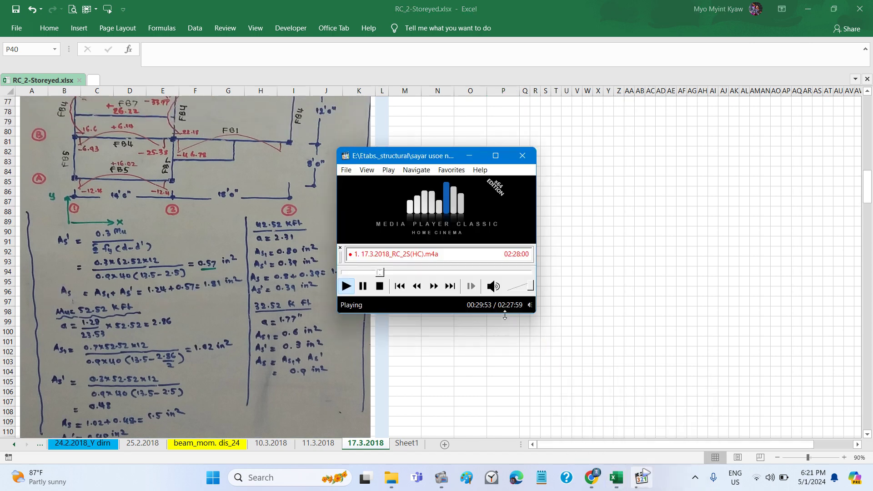
{"action": "left_click", "coordinate": [379, 272]}
{"action": "left_click", "coordinate": [614, 312]}
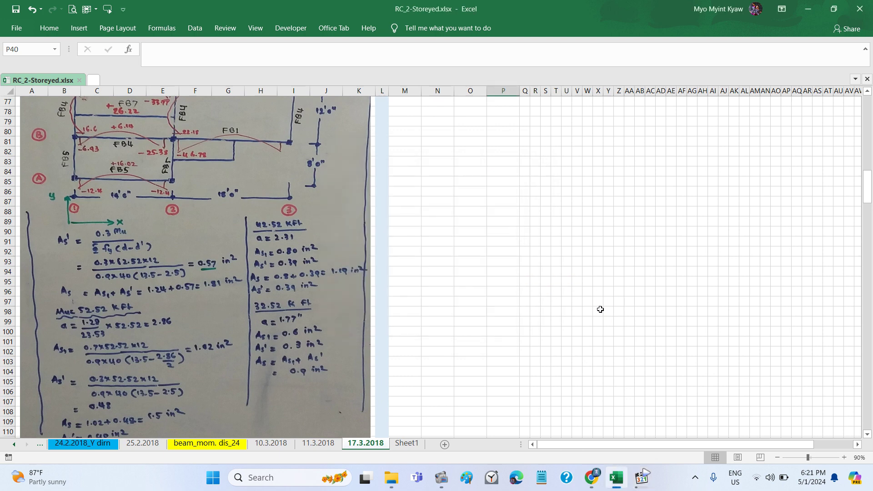
{"action": "left_click", "coordinate": [443, 301]}
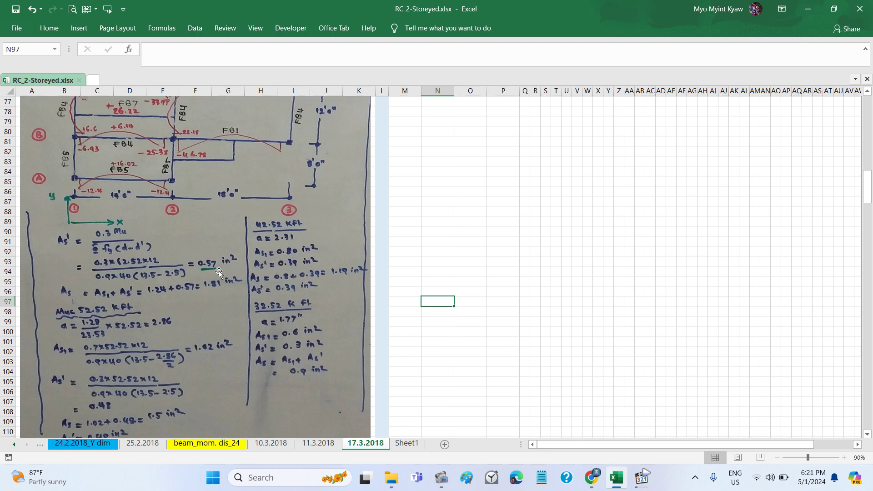
{"action": "scroll", "coordinate": [219, 273], "scroll_direction": "up", "scroll_amount": 1}
{"action": "scroll", "coordinate": [220, 273], "scroll_direction": "up", "scroll_amount": 1}
{"action": "scroll", "coordinate": [220, 274], "scroll_direction": "up", "scroll_amount": 2}
{"action": "scroll", "coordinate": [220, 274], "scroll_direction": "up", "scroll_amount": 4}
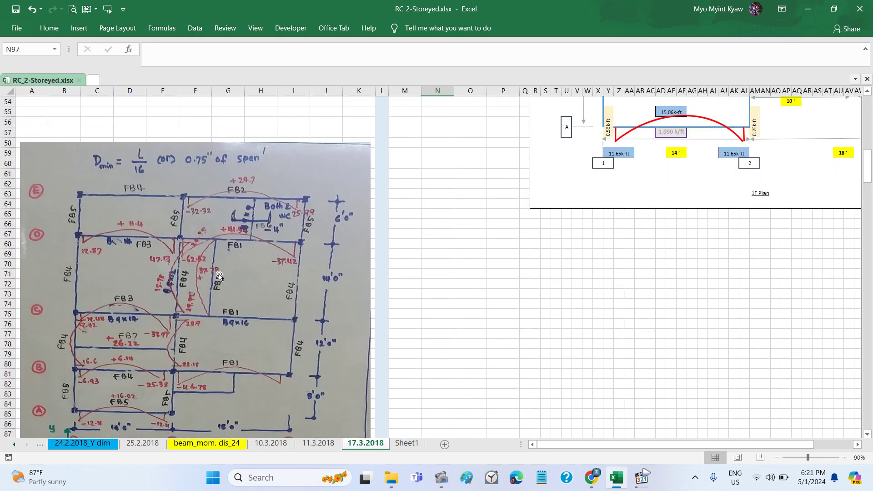
{"action": "scroll", "coordinate": [219, 274], "scroll_direction": "up", "scroll_amount": 7}
{"action": "scroll", "coordinate": [219, 274], "scroll_direction": "up", "scroll_amount": 1}
{"action": "scroll", "coordinate": [219, 274], "scroll_direction": "up", "scroll_amount": 1}
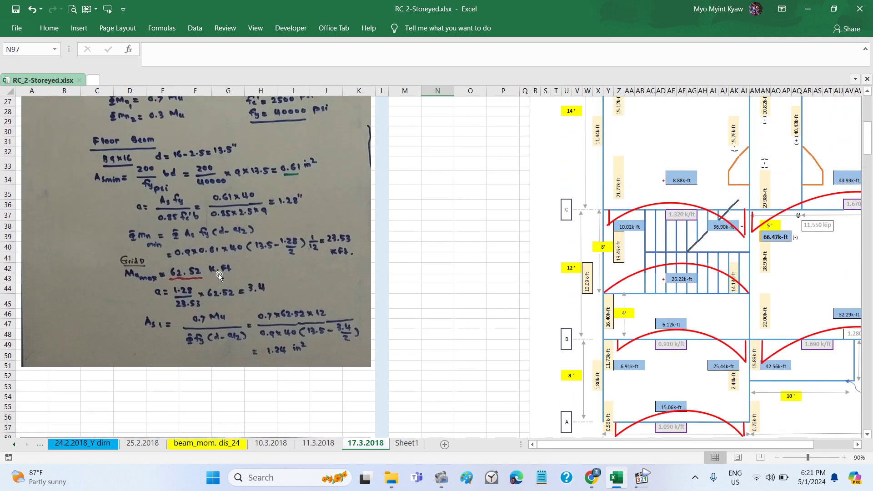
{"action": "scroll", "coordinate": [219, 273], "scroll_direction": "up", "scroll_amount": 2}
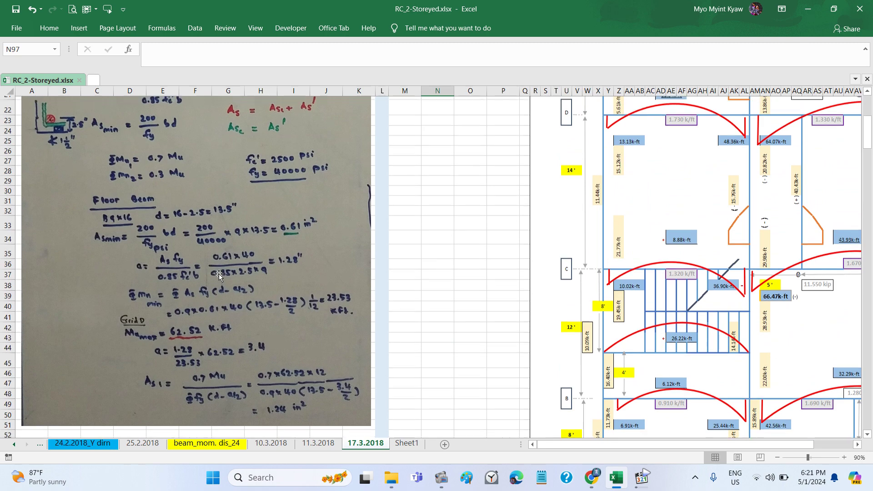
{"action": "scroll", "coordinate": [219, 274], "scroll_direction": "up", "scroll_amount": 1}
{"action": "scroll", "coordinate": [220, 274], "scroll_direction": "up", "scroll_amount": 1}
{"action": "scroll", "coordinate": [219, 275], "scroll_direction": "up", "scroll_amount": 1}
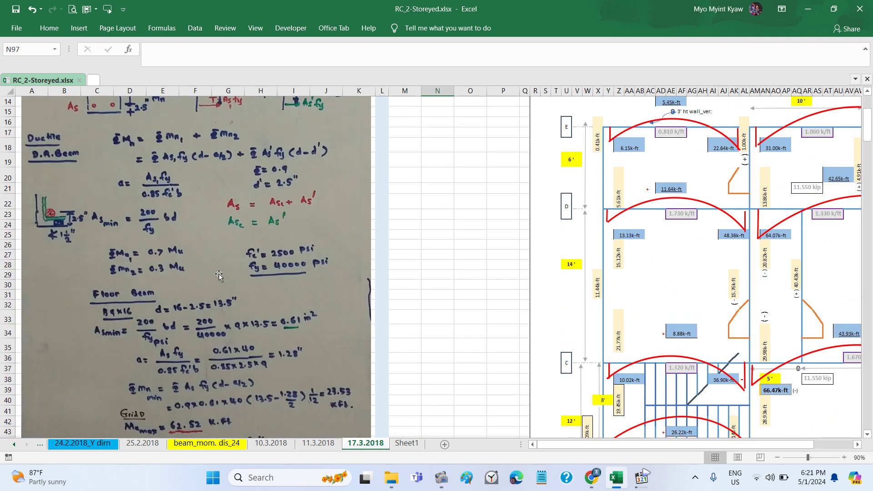
{"action": "scroll", "coordinate": [220, 275], "scroll_direction": "down", "scroll_amount": 5}
{"action": "scroll", "coordinate": [219, 275], "scroll_direction": "down", "scroll_amount": 3}
{"action": "scroll", "coordinate": [219, 275], "scroll_direction": "down", "scroll_amount": 5}
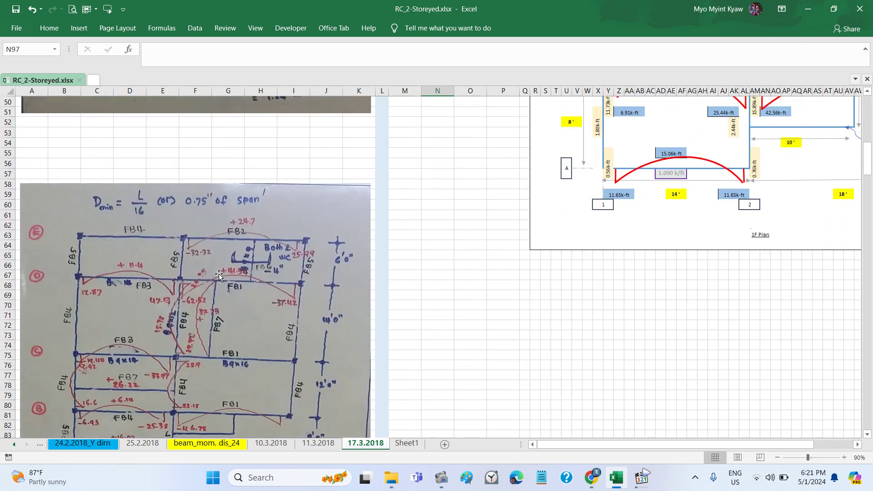
{"action": "scroll", "coordinate": [219, 275], "scroll_direction": "down", "scroll_amount": 4}
{"action": "scroll", "coordinate": [219, 274], "scroll_direction": "down", "scroll_amount": 1}
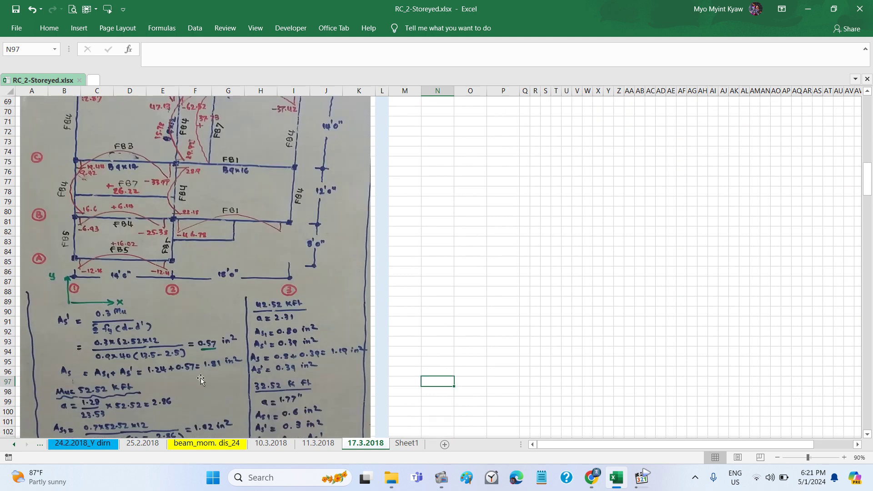
{"action": "scroll", "coordinate": [182, 345], "scroll_direction": "up", "scroll_amount": 2}
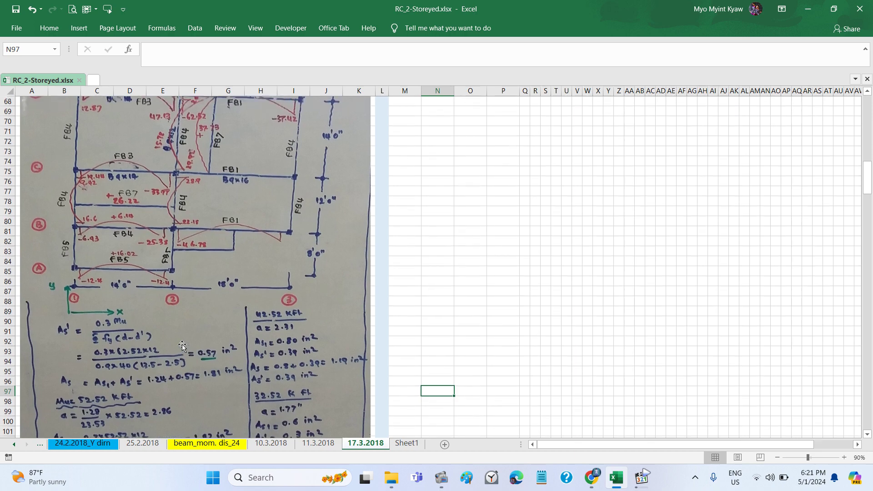
{"action": "scroll", "coordinate": [182, 345], "scroll_direction": "up", "scroll_amount": 3}
{"action": "scroll", "coordinate": [182, 345], "scroll_direction": "up", "scroll_amount": 4}
{"action": "scroll", "coordinate": [182, 344], "scroll_direction": "up", "scroll_amount": 3}
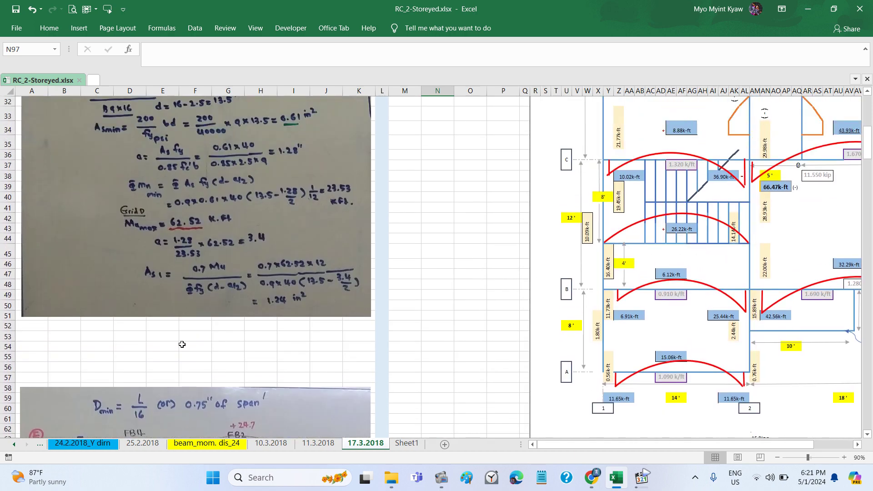
{"action": "scroll", "coordinate": [295, 308], "scroll_direction": "down", "scroll_amount": 3}
{"action": "scroll", "coordinate": [296, 308], "scroll_direction": "down", "scroll_amount": 5}
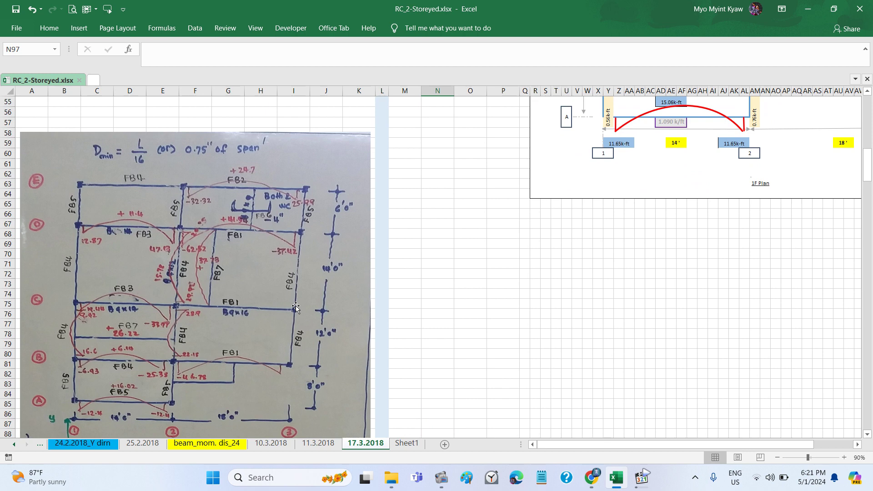
{"action": "scroll", "coordinate": [296, 306], "scroll_direction": "down", "scroll_amount": 1}
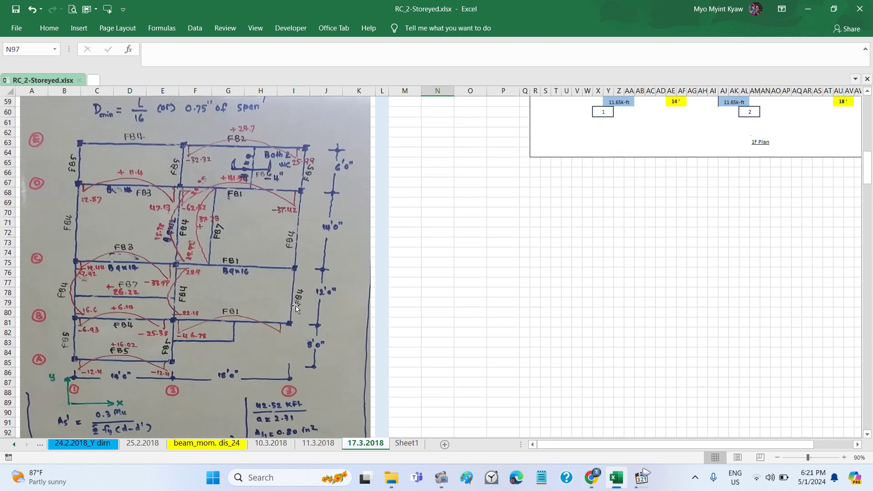
{"action": "scroll", "coordinate": [296, 305], "scroll_direction": "up", "scroll_amount": 1}
{"action": "scroll", "coordinate": [296, 305], "scroll_direction": "down", "scroll_amount": 6}
{"action": "scroll", "coordinate": [295, 305], "scroll_direction": "down", "scroll_amount": 4}
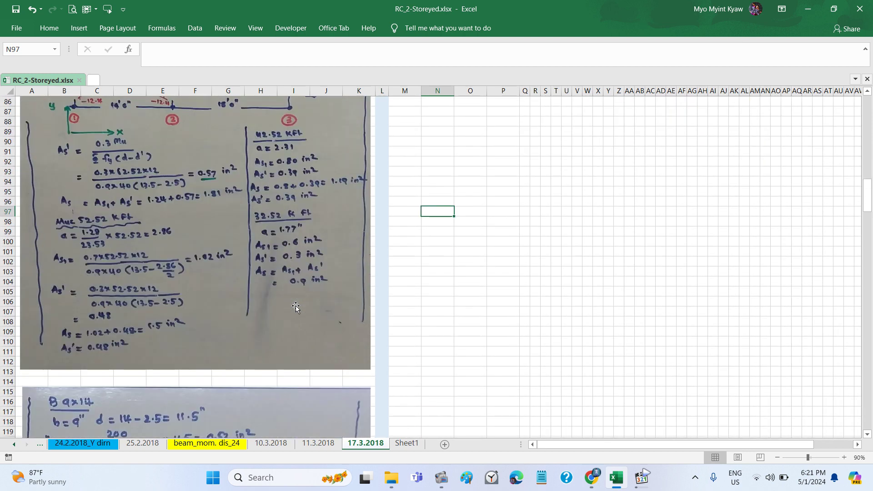
{"action": "scroll", "coordinate": [296, 305], "scroll_direction": "up", "scroll_amount": 1}
{"action": "scroll", "coordinate": [295, 306], "scroll_direction": "up", "scroll_amount": 3}
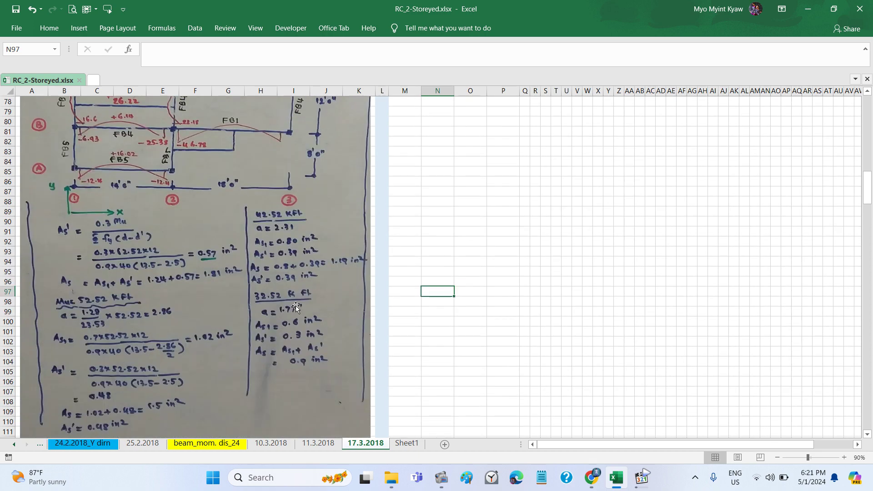
{"action": "scroll", "coordinate": [296, 305], "scroll_direction": "up", "scroll_amount": 2}
{"action": "scroll", "coordinate": [295, 305], "scroll_direction": "up", "scroll_amount": 7}
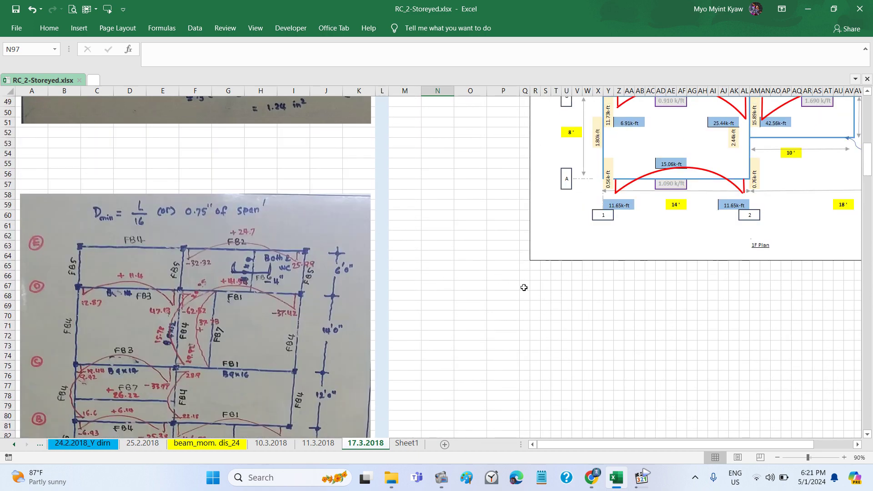
{"action": "scroll", "coordinate": [524, 288], "scroll_direction": "right", "scroll_amount": 2}
{"action": "scroll", "coordinate": [523, 288], "scroll_direction": "right", "scroll_amount": 4}
{"action": "scroll", "coordinate": [524, 287], "scroll_direction": "up", "scroll_amount": 1}
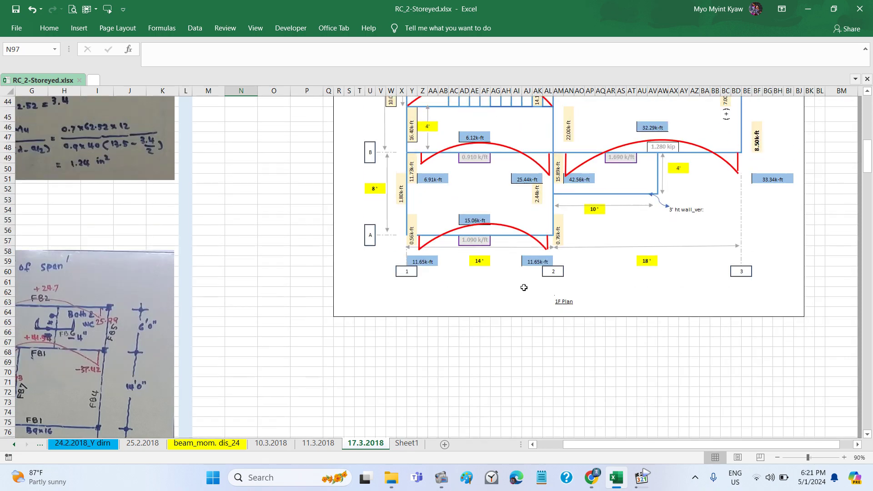
{"action": "scroll", "coordinate": [524, 287], "scroll_direction": "up", "scroll_amount": 2}
{"action": "scroll", "coordinate": [524, 287], "scroll_direction": "right", "scroll_amount": 7}
{"action": "scroll", "coordinate": [524, 287], "scroll_direction": "right", "scroll_amount": 4}
{"action": "scroll", "coordinate": [524, 288], "scroll_direction": "up", "scroll_amount": 4}
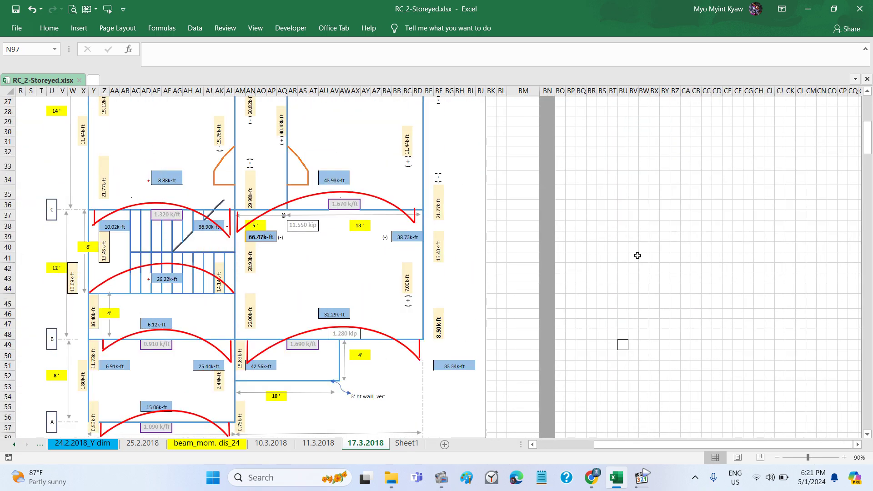
{"action": "scroll", "coordinate": [756, 230], "scroll_direction": "up", "scroll_amount": 4}
{"action": "scroll", "coordinate": [757, 230], "scroll_direction": "up", "scroll_amount": 5}
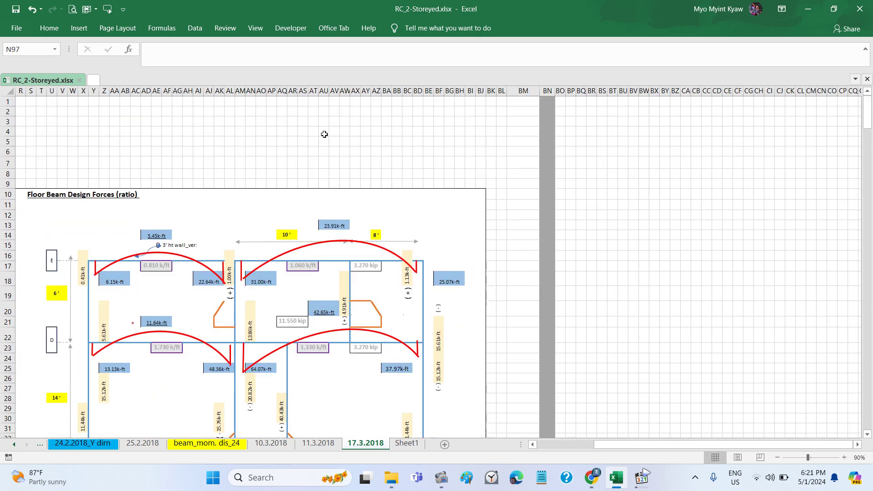
{"action": "scroll", "coordinate": [333, 135], "scroll_direction": "left", "scroll_amount": 6}
{"action": "scroll", "coordinate": [333, 136], "scroll_direction": "left", "scroll_amount": 3}
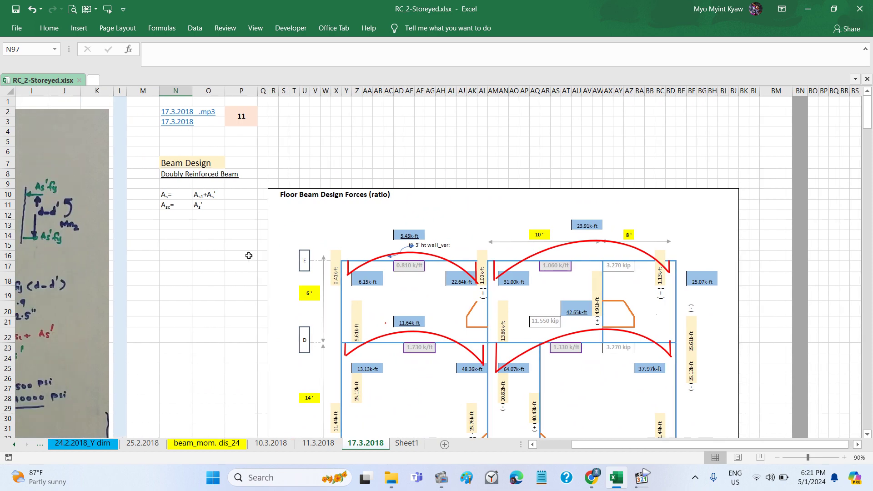
{"action": "scroll", "coordinate": [249, 255], "scroll_direction": "down", "scroll_amount": 3}
{"action": "scroll", "coordinate": [249, 256], "scroll_direction": "down", "scroll_amount": 9}
{"action": "scroll", "coordinate": [249, 255], "scroll_direction": "left", "scroll_amount": 6}
{"action": "scroll", "coordinate": [249, 256], "scroll_direction": "left", "scroll_amount": 2}
{"action": "scroll", "coordinate": [249, 255], "scroll_direction": "down", "scroll_amount": 5}
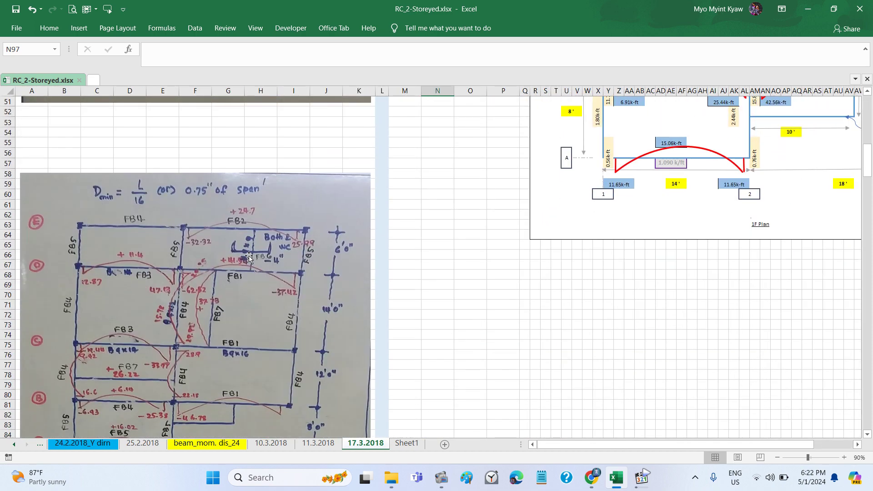
{"action": "scroll", "coordinate": [249, 257], "scroll_direction": "down", "scroll_amount": 2}
{"action": "scroll", "coordinate": [249, 258], "scroll_direction": "down", "scroll_amount": 1}
{"action": "scroll", "coordinate": [220, 323], "scroll_direction": "down", "scroll_amount": 1}
{"action": "scroll", "coordinate": [219, 323], "scroll_direction": "down", "scroll_amount": 1}
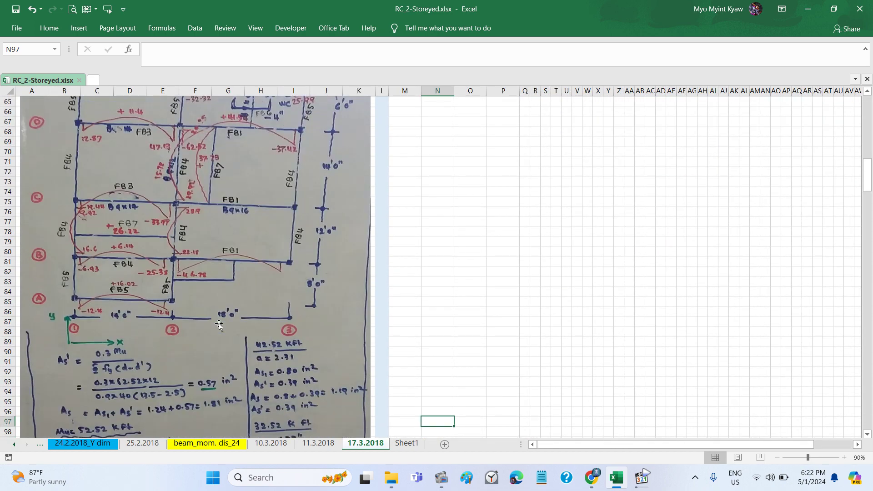
{"action": "scroll", "coordinate": [219, 323], "scroll_direction": "down", "scroll_amount": 1}
{"action": "scroll", "coordinate": [212, 346], "scroll_direction": "down", "scroll_amount": 1}
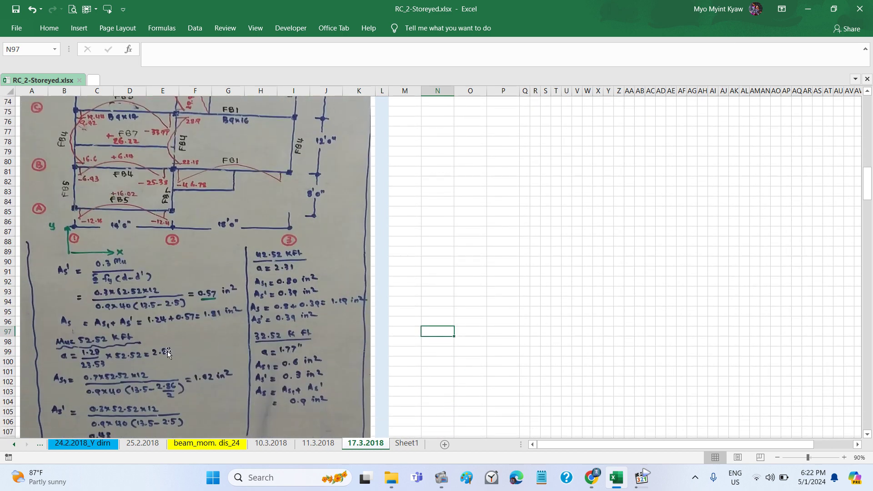
{"action": "scroll", "coordinate": [178, 359], "scroll_direction": "down", "scroll_amount": 1}
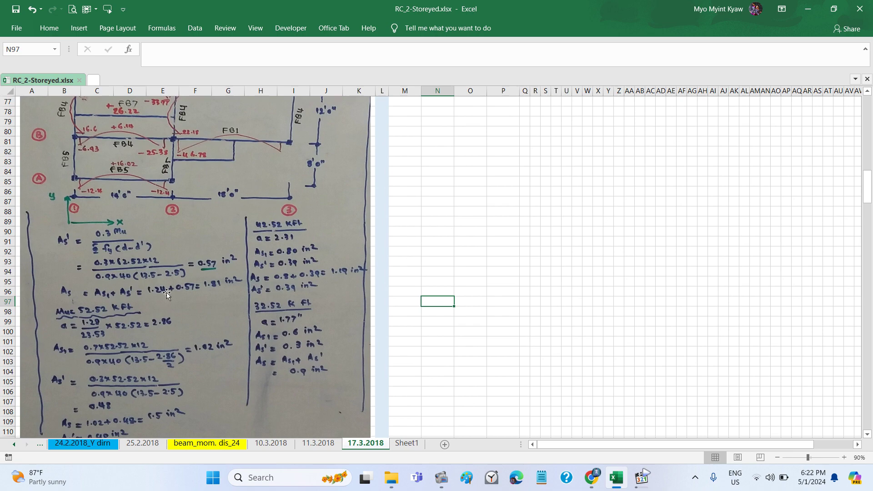
{"action": "scroll", "coordinate": [623, 289], "scroll_direction": "up", "scroll_amount": 5}
{"action": "scroll", "coordinate": [624, 289], "scroll_direction": "up", "scroll_amount": 18}
{"action": "scroll", "coordinate": [624, 288], "scroll_direction": "up", "scroll_amount": 2}
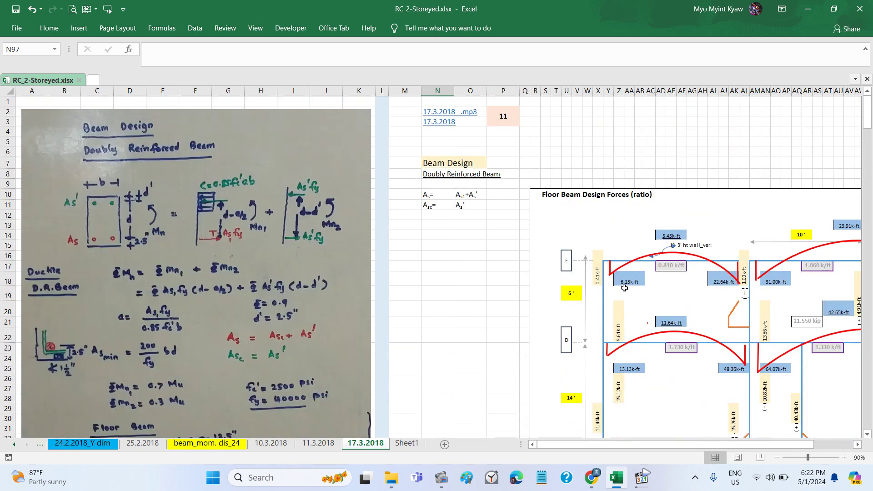
{"action": "scroll", "coordinate": [625, 288], "scroll_direction": "right", "scroll_amount": 10}
{"action": "scroll", "coordinate": [625, 288], "scroll_direction": "right", "scroll_amount": 3}
{"action": "scroll", "coordinate": [625, 288], "scroll_direction": "right", "scroll_amount": 3}
{"action": "scroll", "coordinate": [624, 288], "scroll_direction": "right", "scroll_amount": 3}
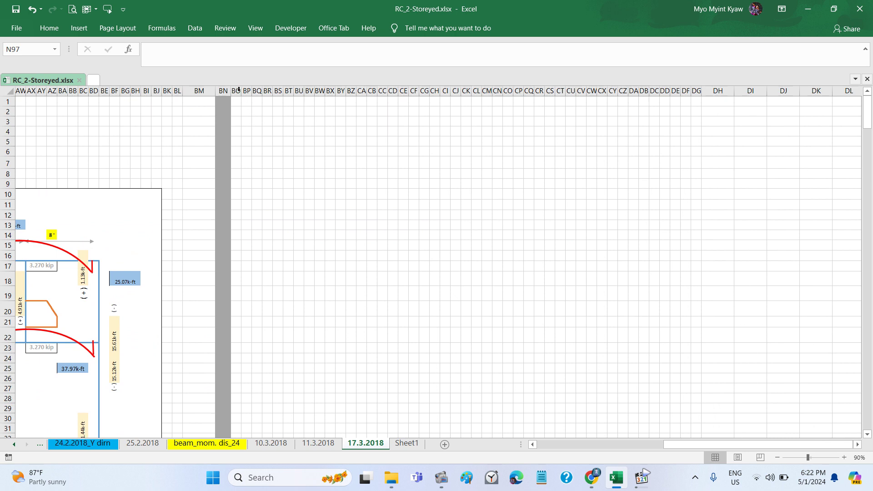
Step: Delete the empty columns BO through DH beside the floor moment diagram
{"action": "left_click_drag", "start_coordinate": [238, 90], "coordinate": [731, 231]}
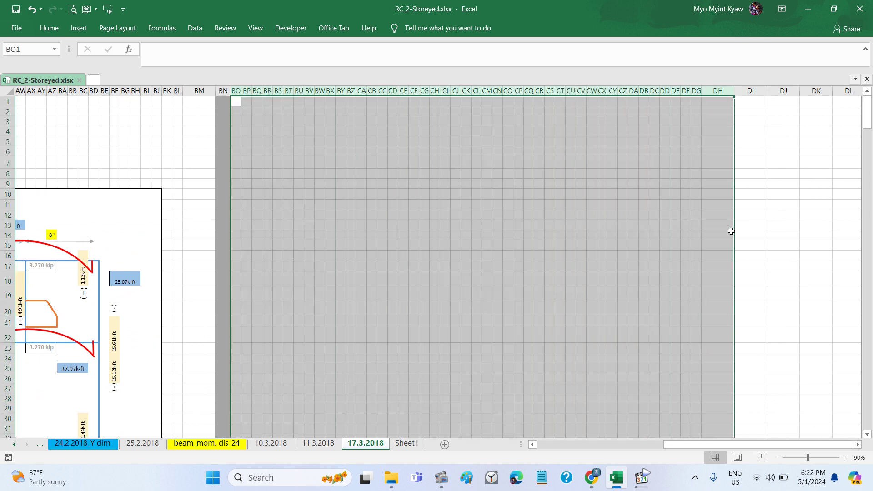
{"action": "scroll", "coordinate": [547, 264], "scroll_direction": "down", "scroll_amount": 5}
{"action": "scroll", "coordinate": [547, 264], "scroll_direction": "down", "scroll_amount": 20}
{"action": "scroll", "coordinate": [547, 264], "scroll_direction": "down", "scroll_amount": 20}
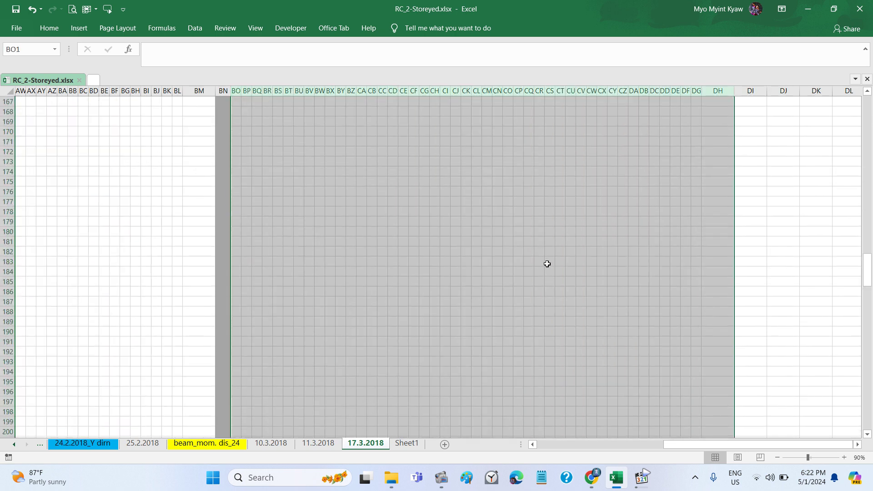
{"action": "scroll", "coordinate": [547, 264], "scroll_direction": "down", "scroll_amount": 20}
{"action": "scroll", "coordinate": [547, 263], "scroll_direction": "down", "scroll_amount": 20}
{"action": "scroll", "coordinate": [547, 264], "scroll_direction": "down", "scroll_amount": 7}
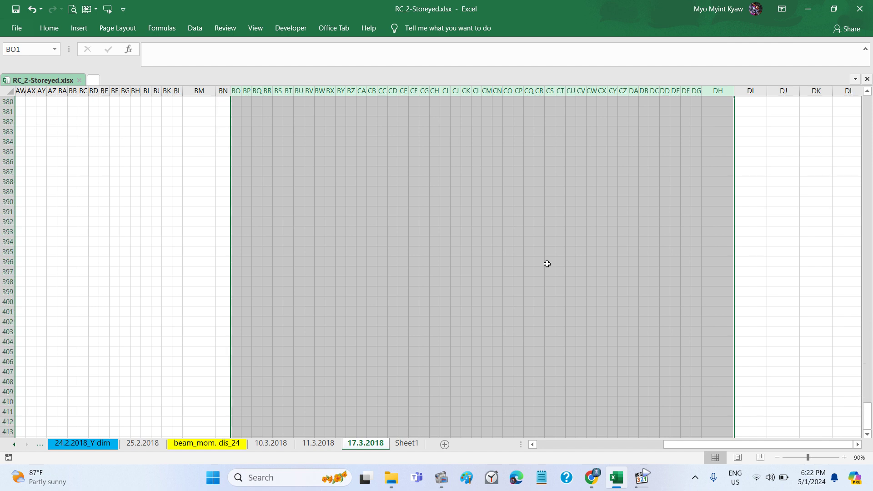
{"action": "right_click", "coordinate": [548, 264]}
{"action": "left_click", "coordinate": [582, 355]}
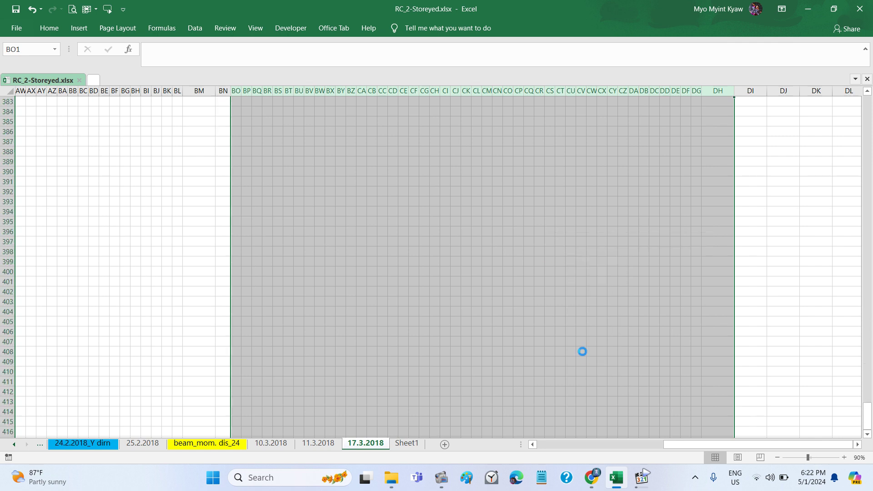
Step: Clear the column selection and scroll back over the floor moment diagram
{"action": "scroll", "coordinate": [341, 227], "scroll_direction": "left", "scroll_amount": 5}
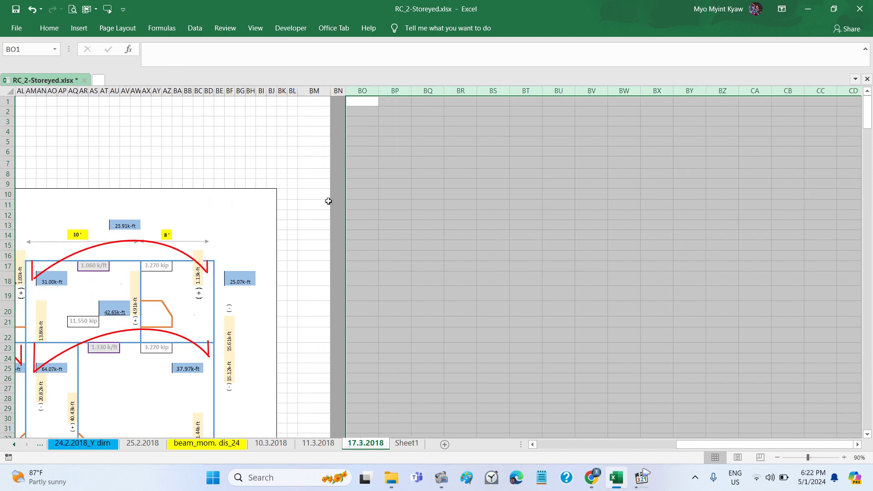
{"action": "left_click", "coordinate": [307, 161]}
{"action": "scroll", "coordinate": [483, 246], "scroll_direction": "down", "scroll_amount": 1}
{"action": "scroll", "coordinate": [483, 248], "scroll_direction": "down", "scroll_amount": 2}
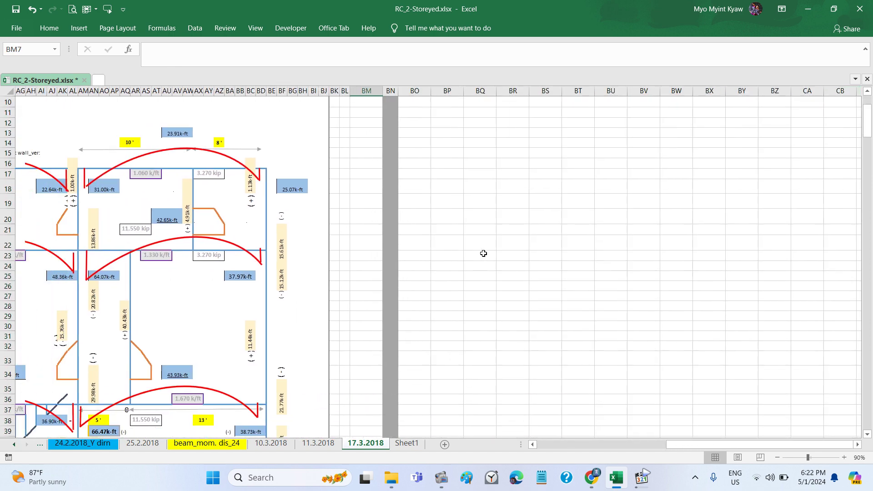
{"action": "scroll", "coordinate": [483, 251], "scroll_direction": "left", "scroll_amount": 4}
{"action": "scroll", "coordinate": [483, 253], "scroll_direction": "left", "scroll_amount": 3}
{"action": "scroll", "coordinate": [483, 254], "scroll_direction": "down", "scroll_amount": 7}
{"action": "scroll", "coordinate": [484, 253], "scroll_direction": "down", "scroll_amount": 5}
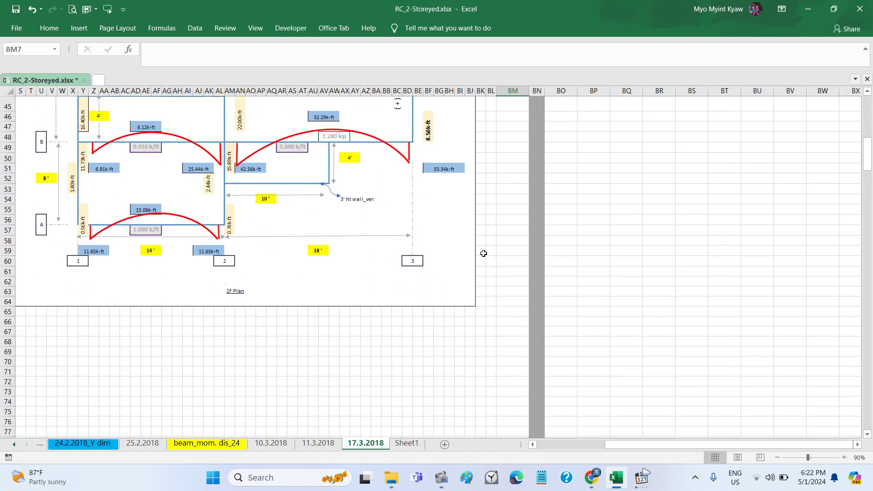
{"action": "scroll", "coordinate": [483, 253], "scroll_direction": "down", "scroll_amount": 4}
{"action": "scroll", "coordinate": [483, 254], "scroll_direction": "left", "scroll_amount": 3}
{"action": "scroll", "coordinate": [484, 253], "scroll_direction": "left", "scroll_amount": 4}
{"action": "scroll", "coordinate": [484, 253], "scroll_direction": "down", "scroll_amount": 1}
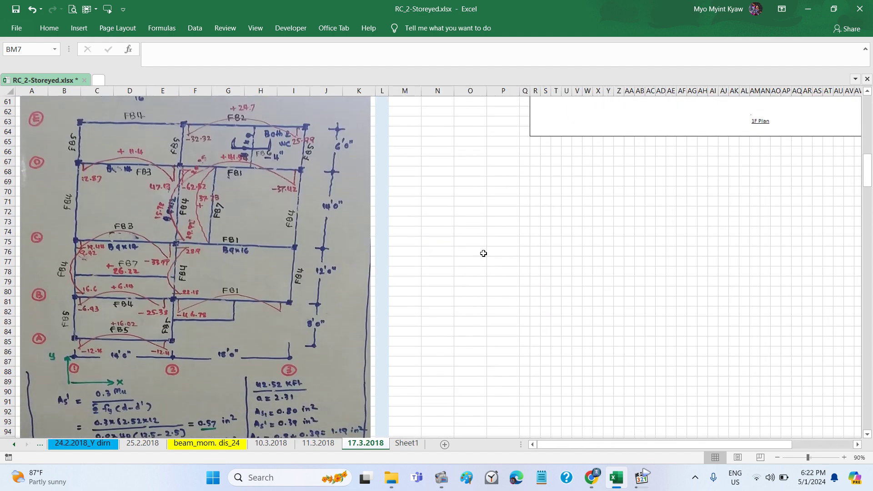
{"action": "scroll", "coordinate": [483, 254], "scroll_direction": "down", "scroll_amount": 6}
{"action": "scroll", "coordinate": [483, 253], "scroll_direction": "down", "scroll_amount": 2}
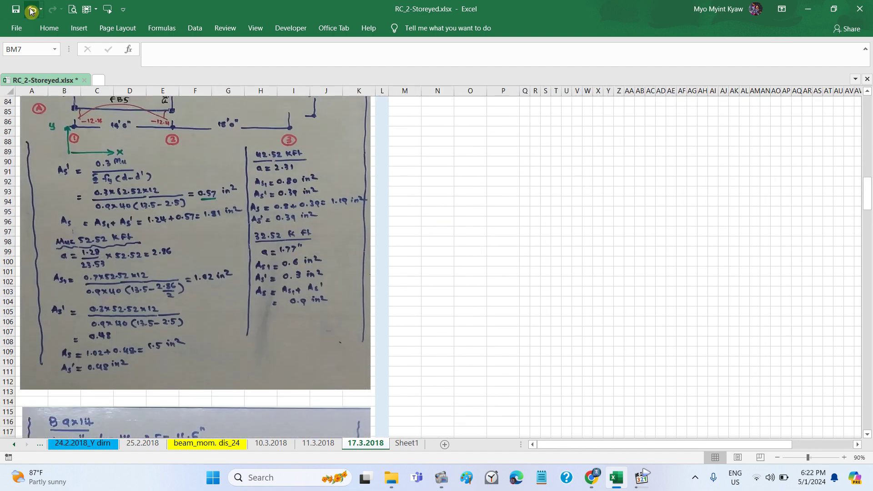
Step: Save RC_2-Storeyed.xlsx from the Quick Access Toolbar
{"action": "left_click", "coordinate": [16, 9]}
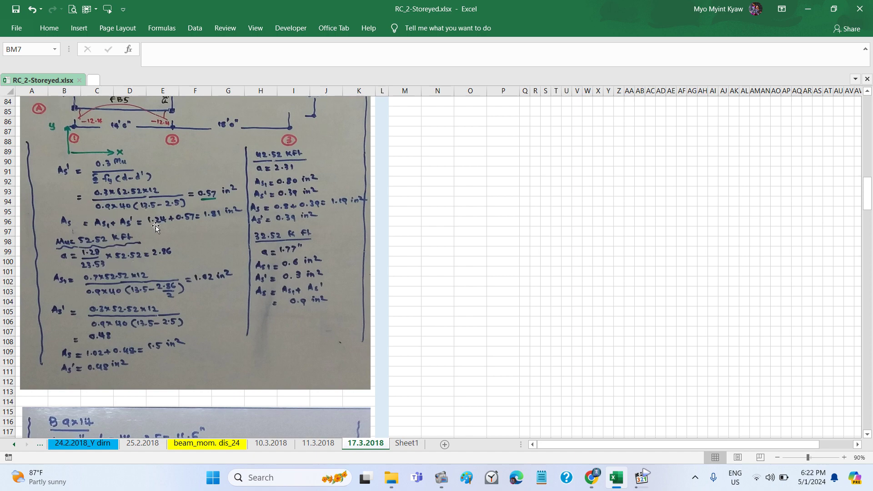
{"action": "scroll", "coordinate": [379, 263], "scroll_direction": "up", "scroll_amount": 1}
{"action": "scroll", "coordinate": [379, 263], "scroll_direction": "up", "scroll_amount": 4}
{"action": "scroll", "coordinate": [379, 263], "scroll_direction": "up", "scroll_amount": 15}
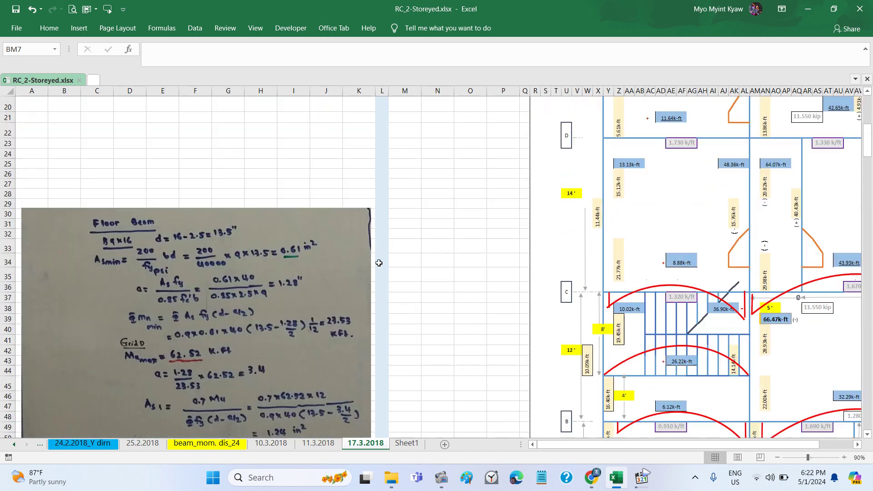
{"action": "scroll", "coordinate": [379, 263], "scroll_direction": "up", "scroll_amount": 8}
Step: Review the 52.52 k-ft calculation (a = 2.86, As = 1.5 in²) beside the 42.52 k-ft case
{"action": "scroll", "coordinate": [379, 263], "scroll_direction": "right", "scroll_amount": 3}
{"action": "scroll", "coordinate": [379, 263], "scroll_direction": "down", "scroll_amount": 1}
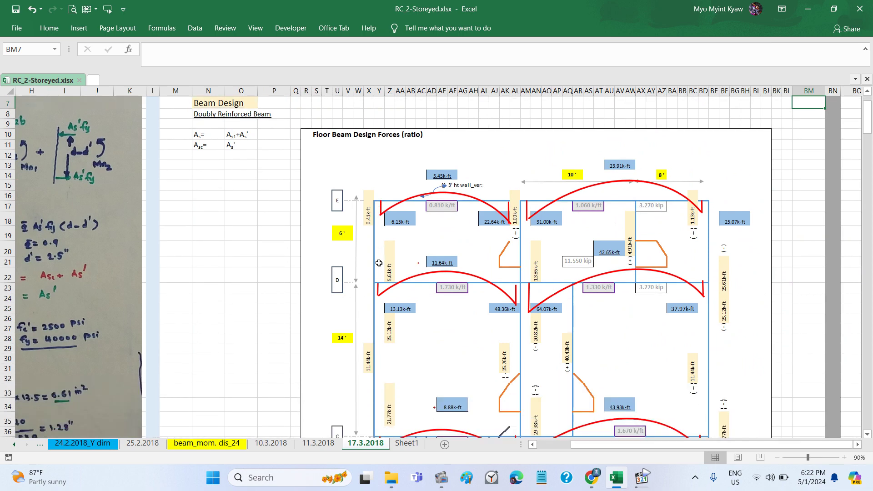
{"action": "scroll", "coordinate": [379, 263], "scroll_direction": "down", "scroll_amount": 3}
{"action": "scroll", "coordinate": [379, 263], "scroll_direction": "down", "scroll_amount": 3}
{"action": "scroll", "coordinate": [379, 262], "scroll_direction": "down", "scroll_amount": 2}
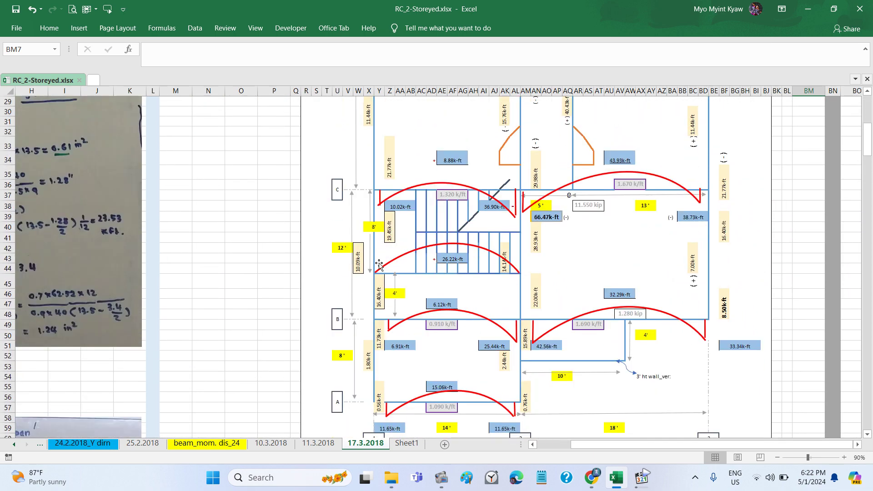
{"action": "scroll", "coordinate": [379, 263], "scroll_direction": "down", "scroll_amount": 2}
{"action": "scroll", "coordinate": [379, 262], "scroll_direction": "up", "scroll_amount": 6}
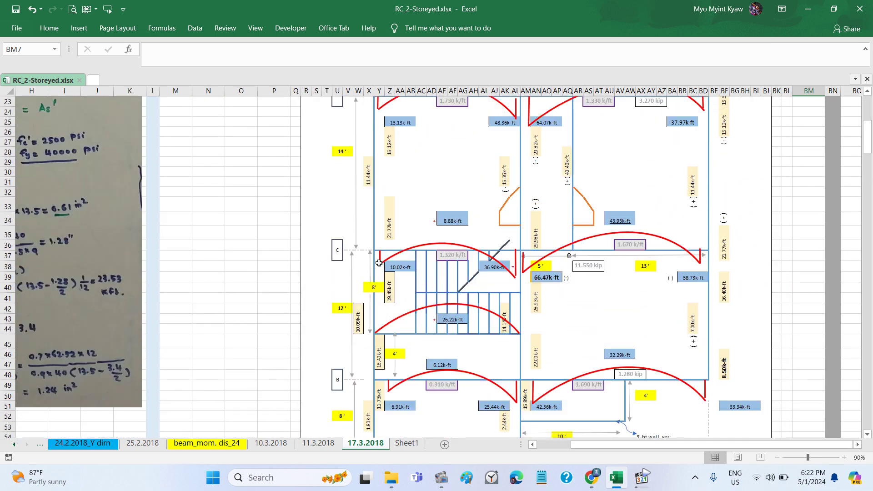
{"action": "scroll", "coordinate": [379, 262], "scroll_direction": "up", "scroll_amount": 5}
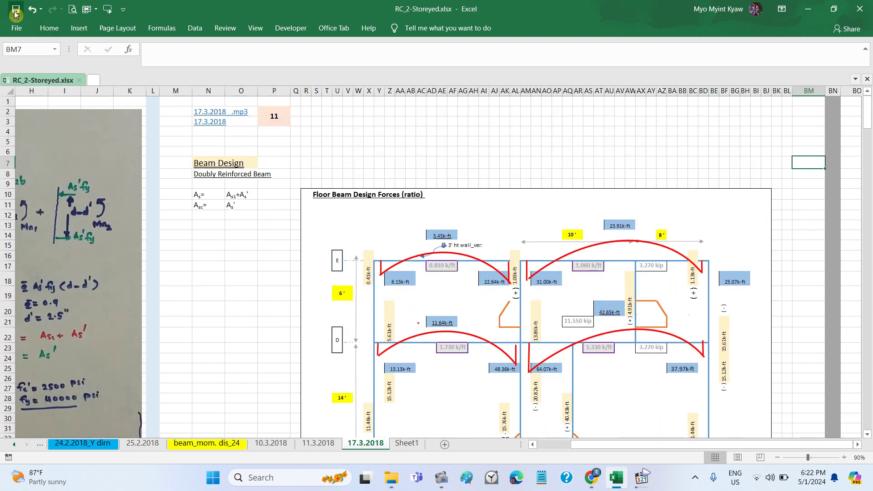
{"action": "scroll", "coordinate": [121, 194], "scroll_direction": "left", "scroll_amount": 1}
{"action": "scroll", "coordinate": [121, 193], "scroll_direction": "left", "scroll_amount": 3}
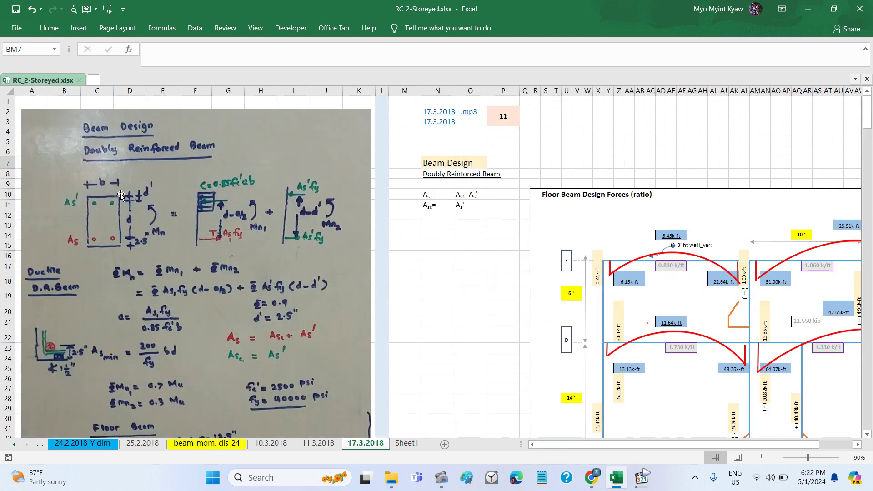
{"action": "scroll", "coordinate": [121, 193], "scroll_direction": "down", "scroll_amount": 7}
{"action": "scroll", "coordinate": [121, 194], "scroll_direction": "down", "scroll_amount": 7}
{"action": "scroll", "coordinate": [121, 194], "scroll_direction": "down", "scroll_amount": 7}
{"action": "scroll", "coordinate": [121, 193], "scroll_direction": "down", "scroll_amount": 1}
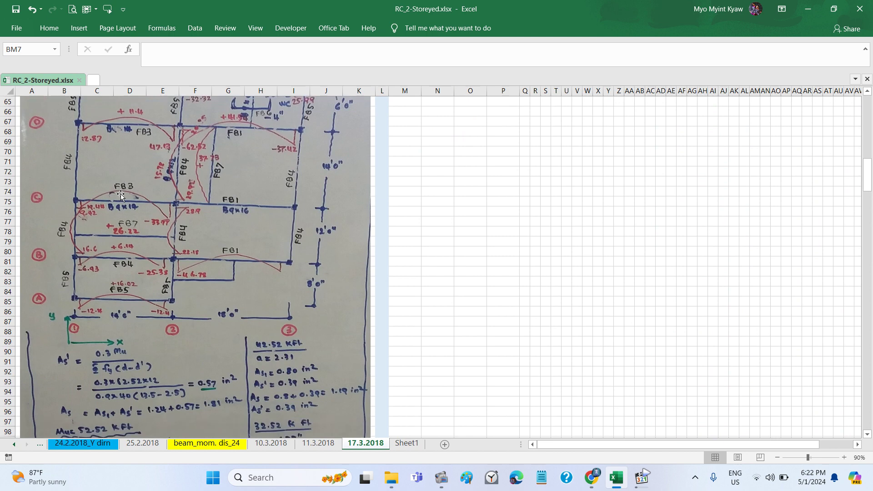
{"action": "scroll", "coordinate": [121, 194], "scroll_direction": "down", "scroll_amount": 2}
{"action": "scroll", "coordinate": [207, 274], "scroll_direction": "down", "scroll_amount": 1}
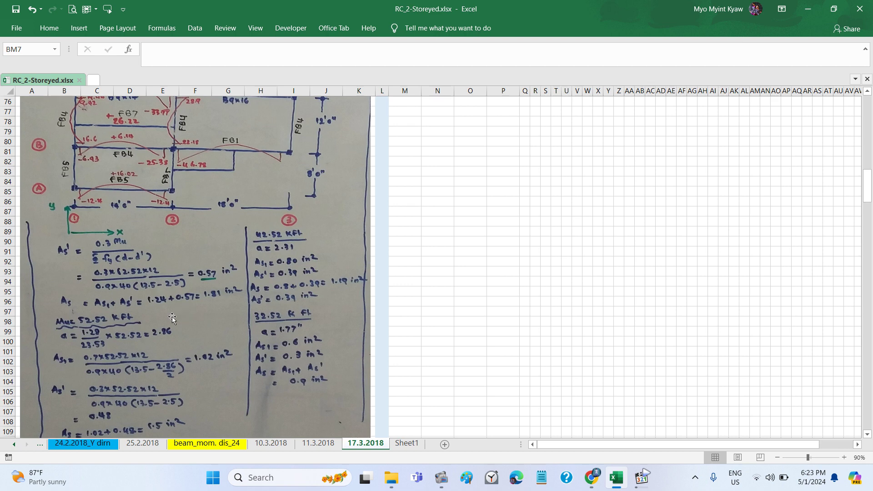
{"action": "scroll", "coordinate": [172, 317], "scroll_direction": "down", "scroll_amount": 1}
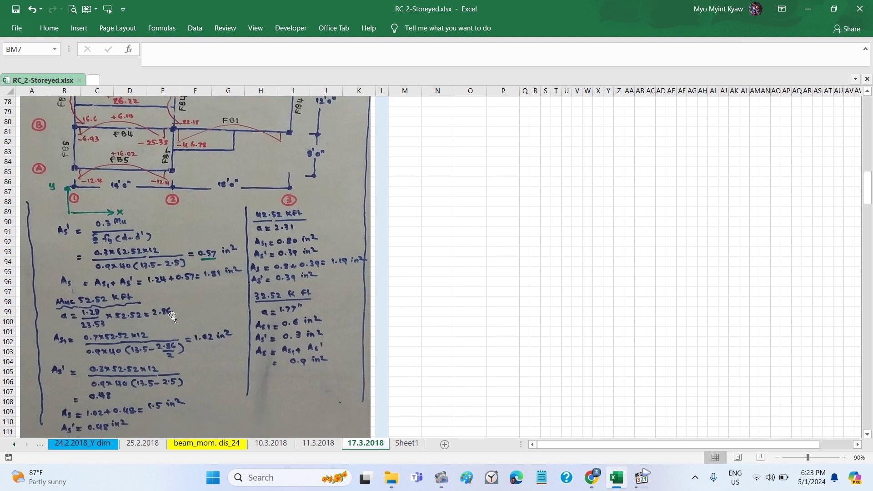
{"action": "scroll", "coordinate": [172, 315], "scroll_direction": "up", "scroll_amount": 1}
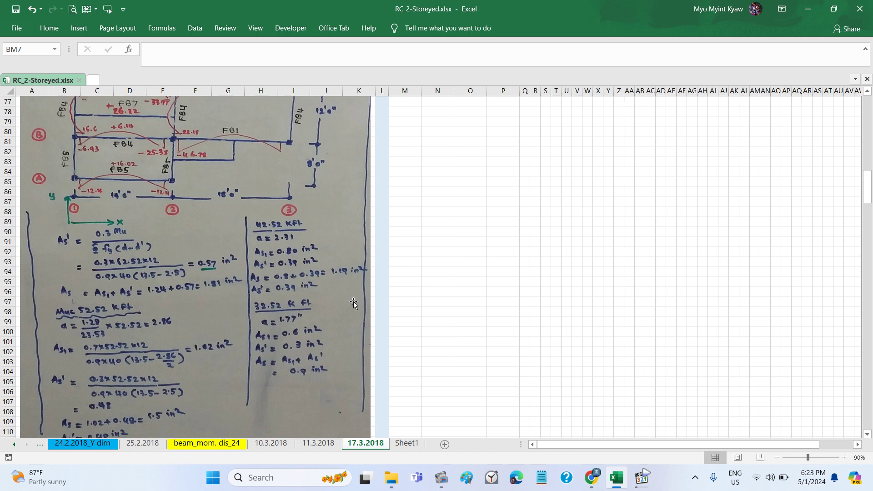
{"action": "scroll", "coordinate": [542, 291], "scroll_direction": "up", "scroll_amount": 15}
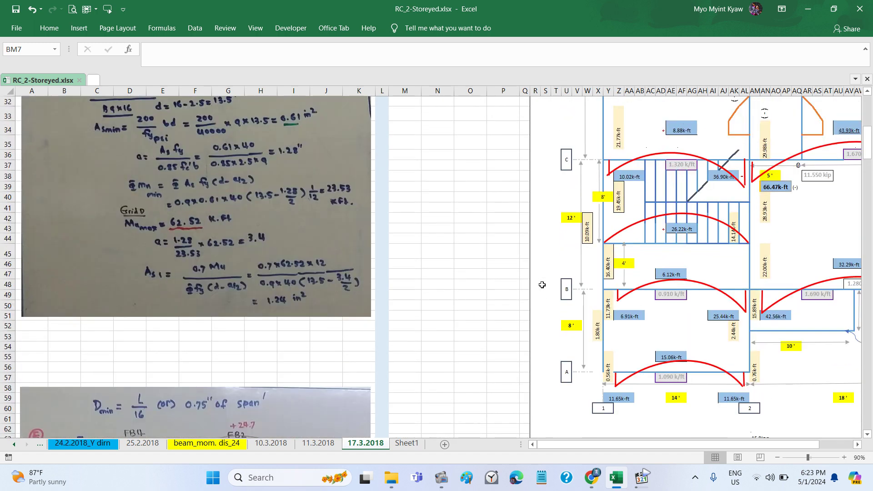
{"action": "scroll", "coordinate": [542, 285], "scroll_direction": "right", "scroll_amount": 5}
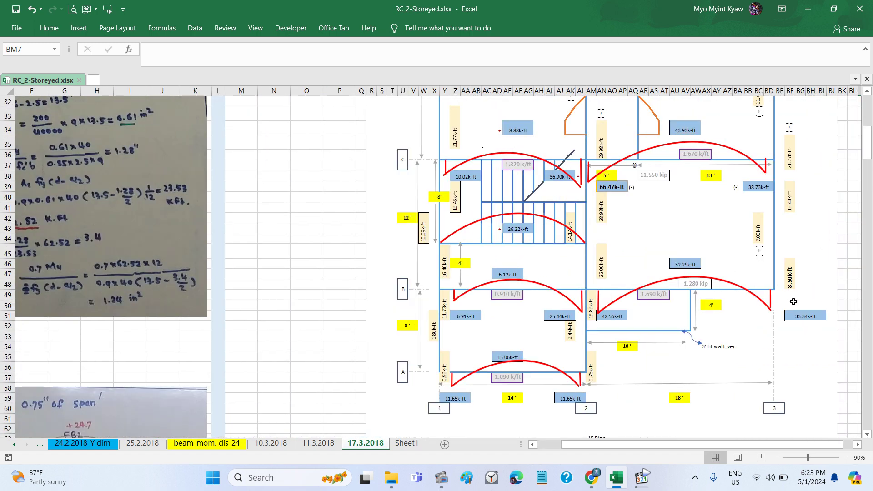
{"action": "scroll", "coordinate": [651, 287], "scroll_direction": "up", "scroll_amount": 3}
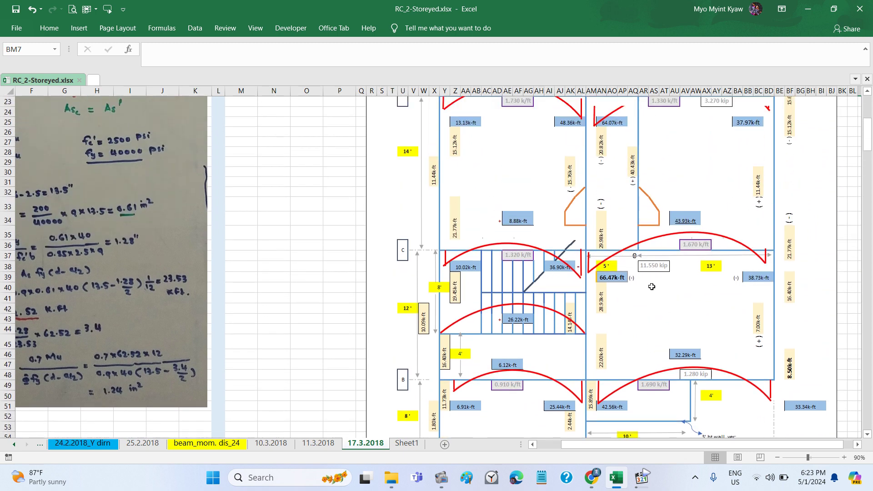
{"action": "scroll", "coordinate": [711, 232], "scroll_direction": "up", "scroll_amount": 1}
{"action": "scroll", "coordinate": [711, 233], "scroll_direction": "up", "scroll_amount": 1}
{"action": "scroll", "coordinate": [711, 233], "scroll_direction": "up", "scroll_amount": 1}
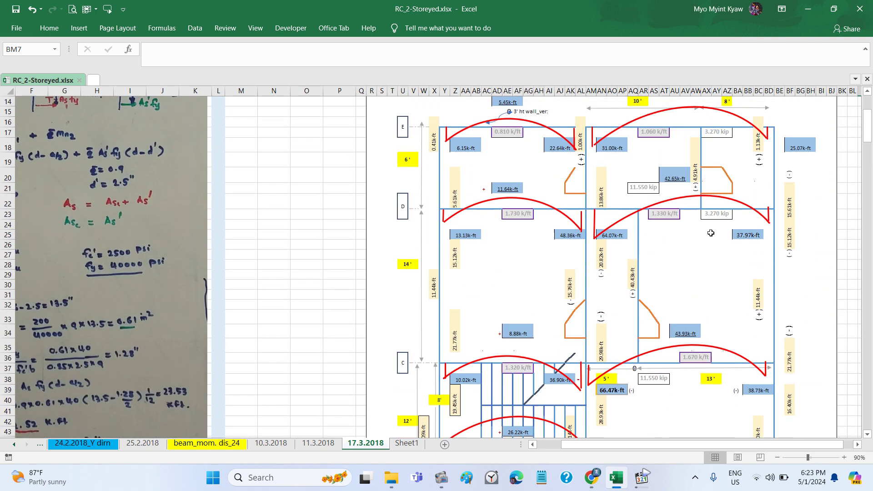
{"action": "scroll", "coordinate": [731, 206], "scroll_direction": "up", "scroll_amount": 2}
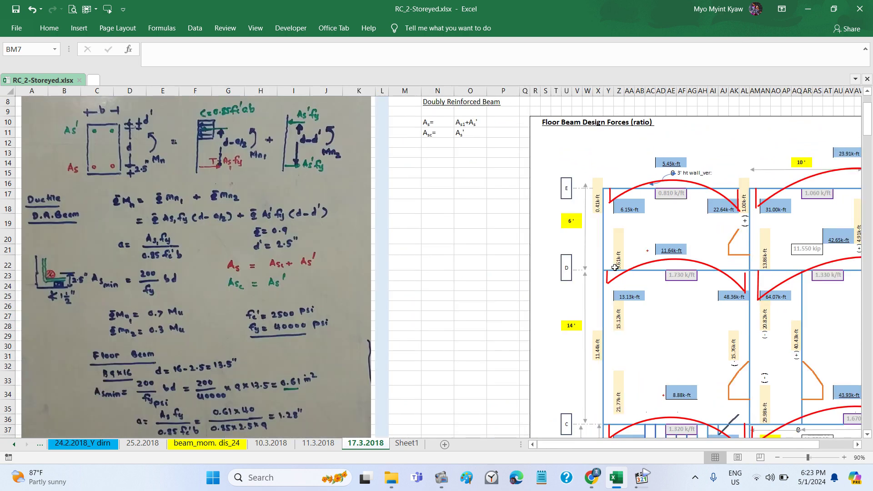
{"action": "scroll", "coordinate": [615, 268], "scroll_direction": "down", "scroll_amount": 2}
{"action": "scroll", "coordinate": [615, 268], "scroll_direction": "right", "scroll_amount": 2}
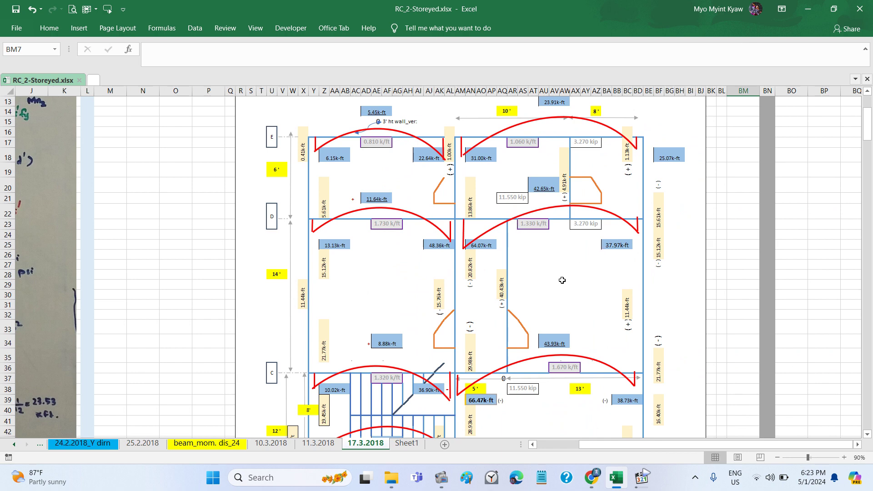
{"action": "scroll", "coordinate": [562, 280], "scroll_direction": "down", "scroll_amount": 2}
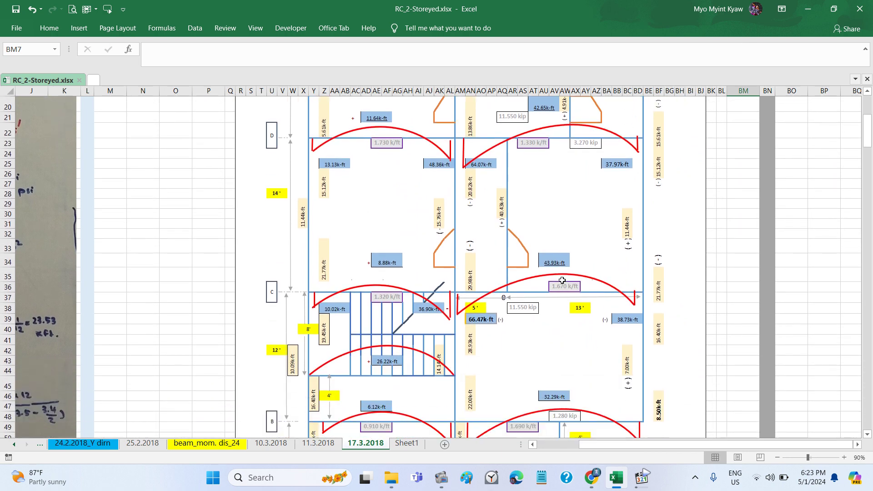
{"action": "scroll", "coordinate": [562, 281], "scroll_direction": "down", "scroll_amount": 3}
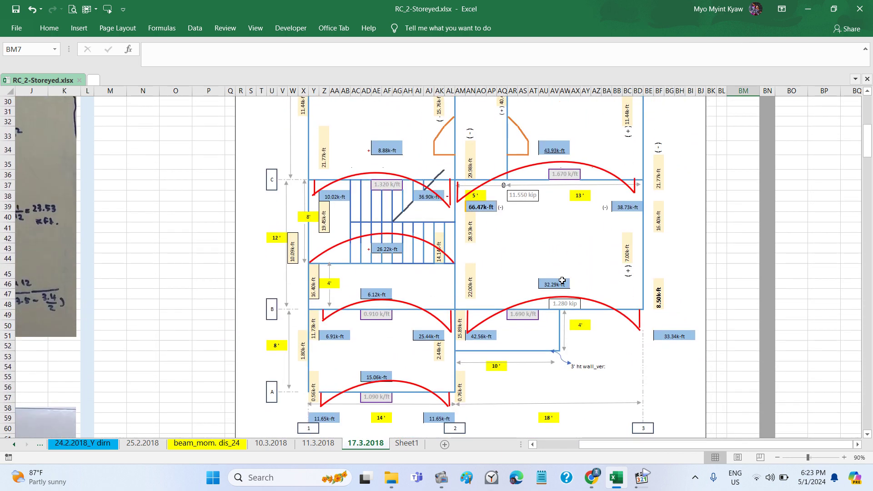
{"action": "scroll", "coordinate": [562, 280], "scroll_direction": "down", "scroll_amount": 1}
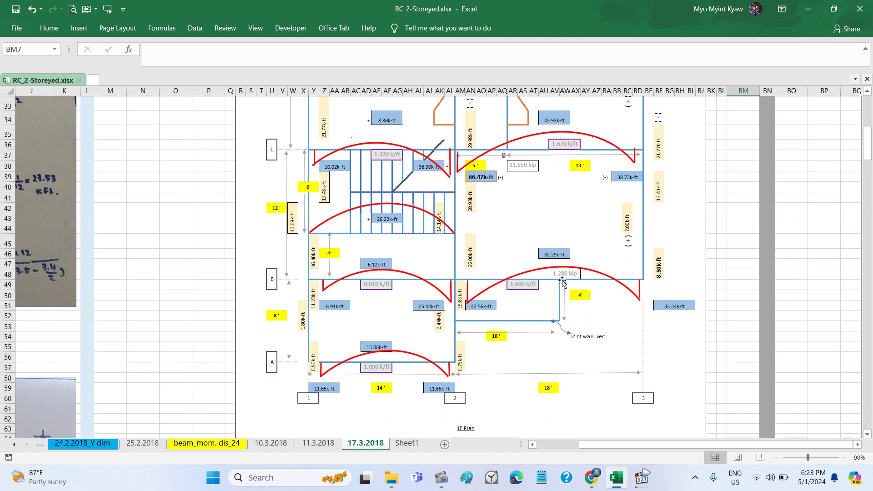
{"action": "scroll", "coordinate": [562, 280], "scroll_direction": "left", "scroll_amount": 3}
{"action": "scroll", "coordinate": [333, 339], "scroll_direction": "down", "scroll_amount": 6}
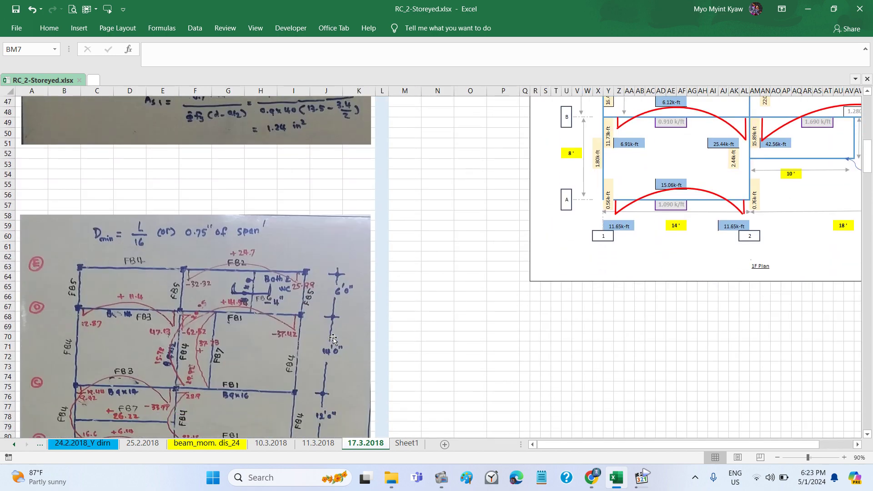
{"action": "scroll", "coordinate": [333, 339], "scroll_direction": "down", "scroll_amount": 6}
{"action": "scroll", "coordinate": [333, 339], "scroll_direction": "down", "scroll_amount": 1}
{"action": "scroll", "coordinate": [332, 339], "scroll_direction": "down", "scroll_amount": 1}
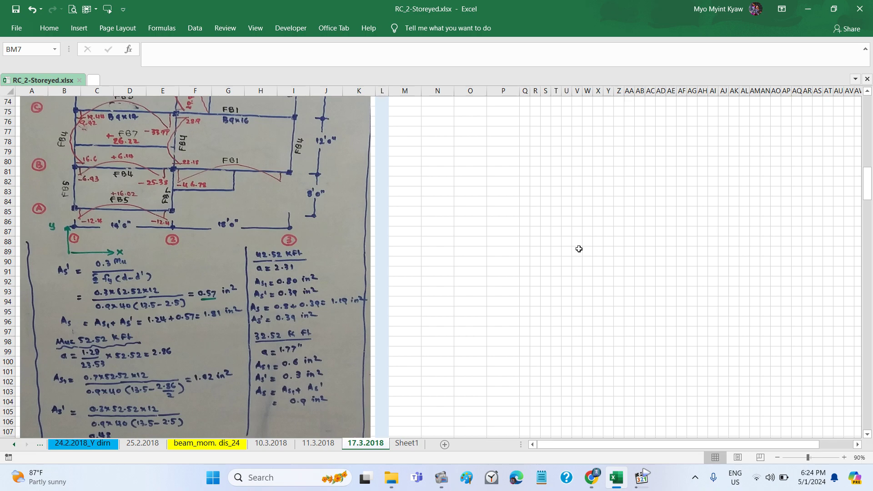
{"action": "scroll", "coordinate": [579, 249], "scroll_direction": "up", "scroll_amount": 4}
{"action": "scroll", "coordinate": [579, 249], "scroll_direction": "up", "scroll_amount": 5}
{"action": "scroll", "coordinate": [579, 248], "scroll_direction": "up", "scroll_amount": 7}
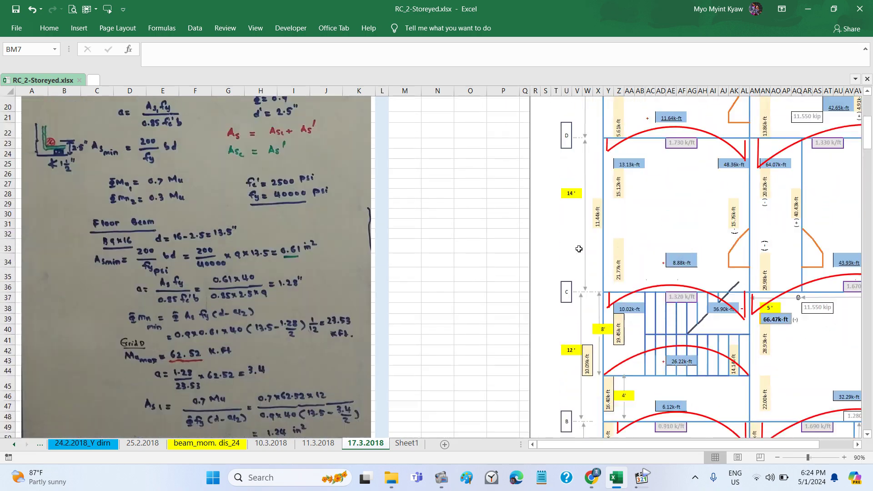
{"action": "scroll", "coordinate": [579, 249], "scroll_direction": "up", "scroll_amount": 3}
{"action": "scroll", "coordinate": [579, 248], "scroll_direction": "right", "scroll_amount": 3}
{"action": "scroll", "coordinate": [579, 249], "scroll_direction": "up", "scroll_amount": 2}
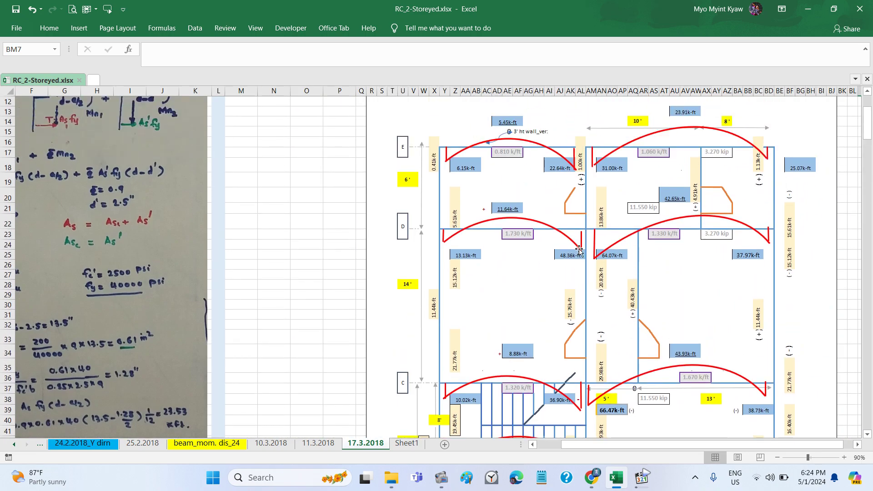
{"action": "scroll", "coordinate": [579, 249], "scroll_direction": "up", "scroll_amount": 3}
{"action": "scroll", "coordinate": [579, 249], "scroll_direction": "down", "scroll_amount": 2}
{"action": "scroll", "coordinate": [579, 248], "scroll_direction": "down", "scroll_amount": 2}
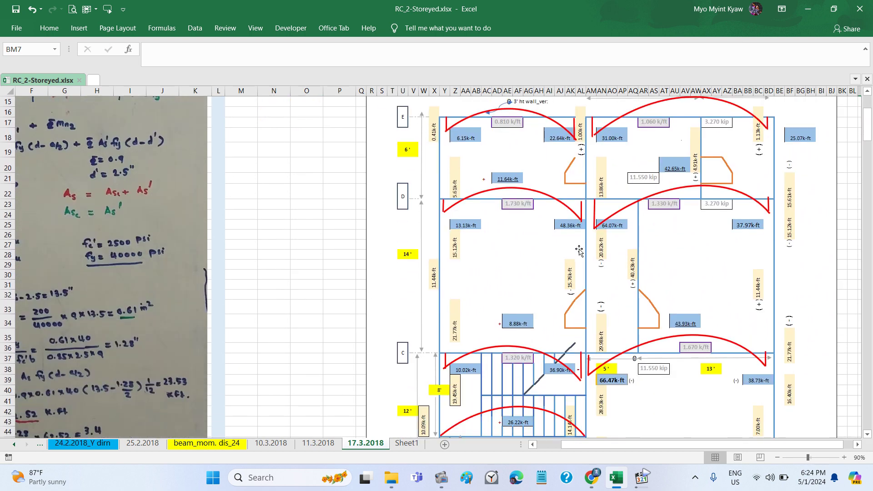
{"action": "scroll", "coordinate": [578, 249], "scroll_direction": "down", "scroll_amount": 1}
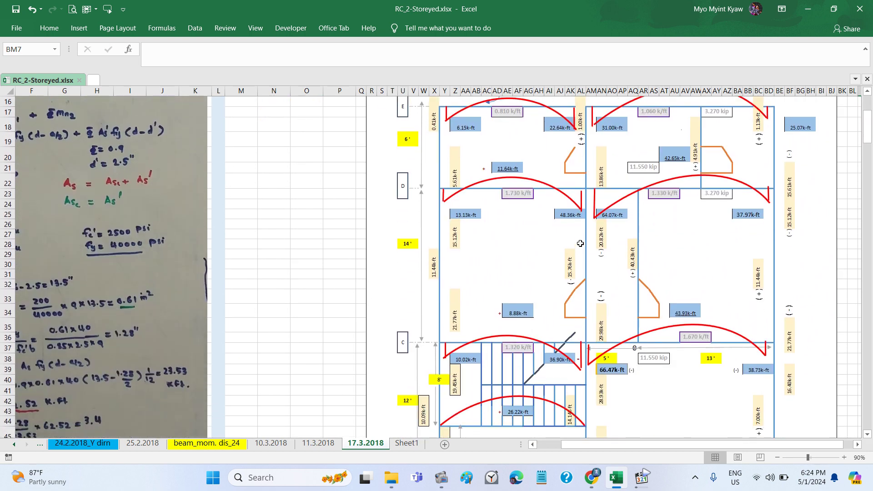
{"action": "scroll", "coordinate": [579, 249], "scroll_direction": "down", "scroll_amount": 1}
{"action": "scroll", "coordinate": [580, 246], "scroll_direction": "down", "scroll_amount": 1}
{"action": "scroll", "coordinate": [581, 245], "scroll_direction": "down", "scroll_amount": 1}
{"action": "scroll", "coordinate": [580, 243], "scroll_direction": "down", "scroll_amount": 1}
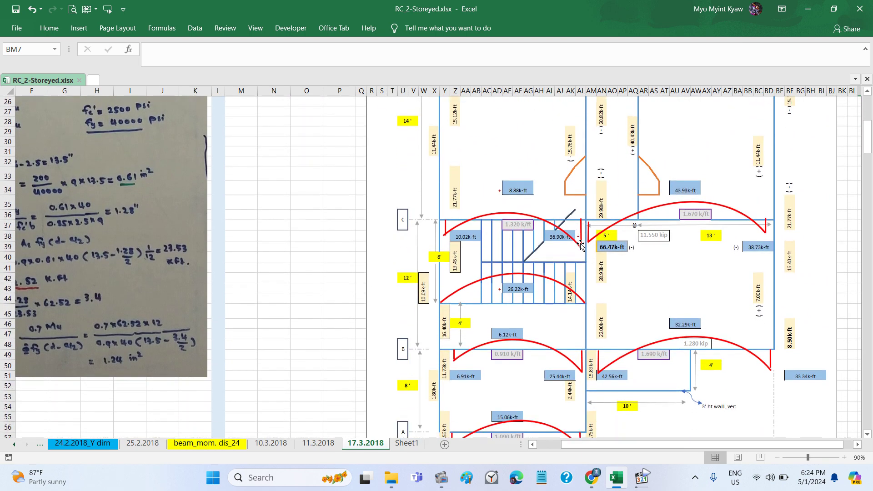
{"action": "scroll", "coordinate": [580, 244], "scroll_direction": "down", "scroll_amount": 2}
{"action": "scroll", "coordinate": [580, 243], "scroll_direction": "down", "scroll_amount": 5}
{"action": "scroll", "coordinate": [580, 243], "scroll_direction": "down", "scroll_amount": 4}
{"action": "scroll", "coordinate": [581, 243], "scroll_direction": "left", "scroll_amount": 3}
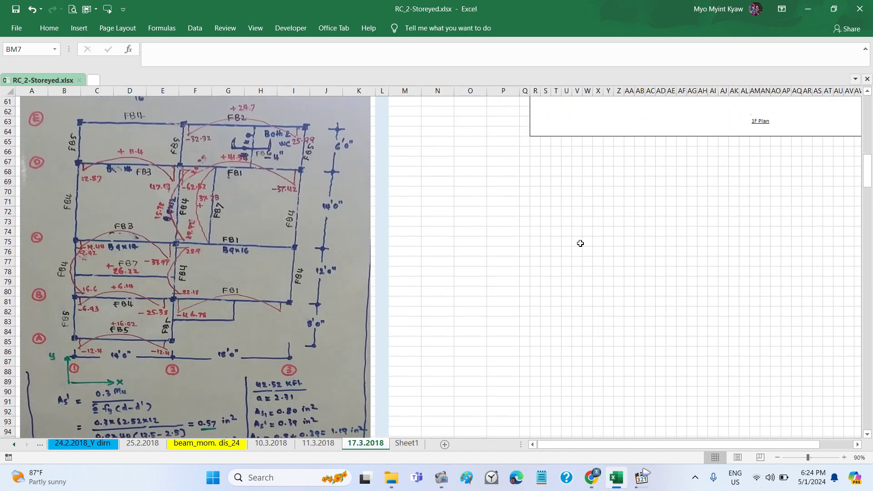
{"action": "scroll", "coordinate": [580, 243], "scroll_direction": "down", "scroll_amount": 10}
{"action": "scroll", "coordinate": [581, 243], "scroll_direction": "down", "scroll_amount": 10}
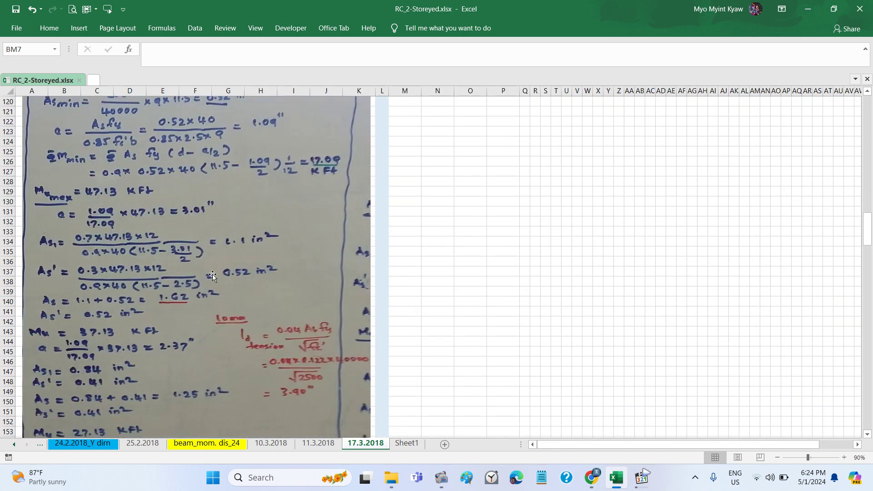
{"action": "scroll", "coordinate": [212, 277], "scroll_direction": "up", "scroll_amount": 2}
{"action": "scroll", "coordinate": [213, 277], "scroll_direction": "up", "scroll_amount": 8}
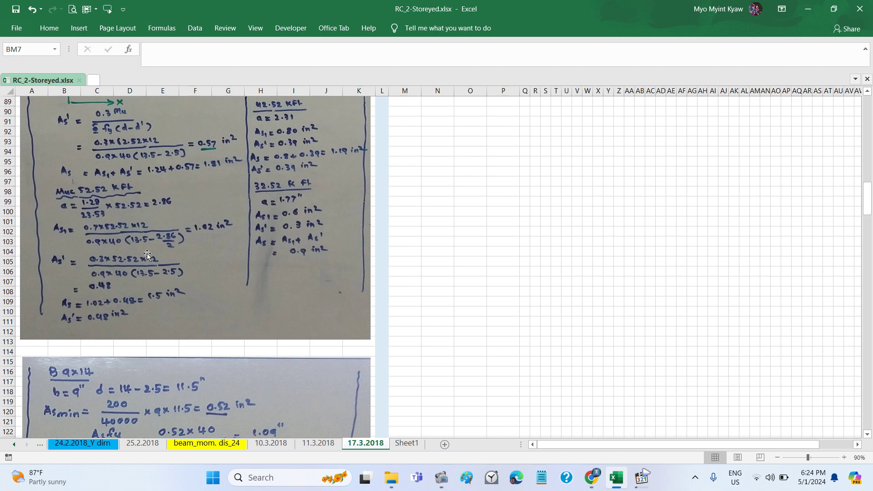
{"action": "scroll", "coordinate": [147, 254], "scroll_direction": "down", "scroll_amount": 1}
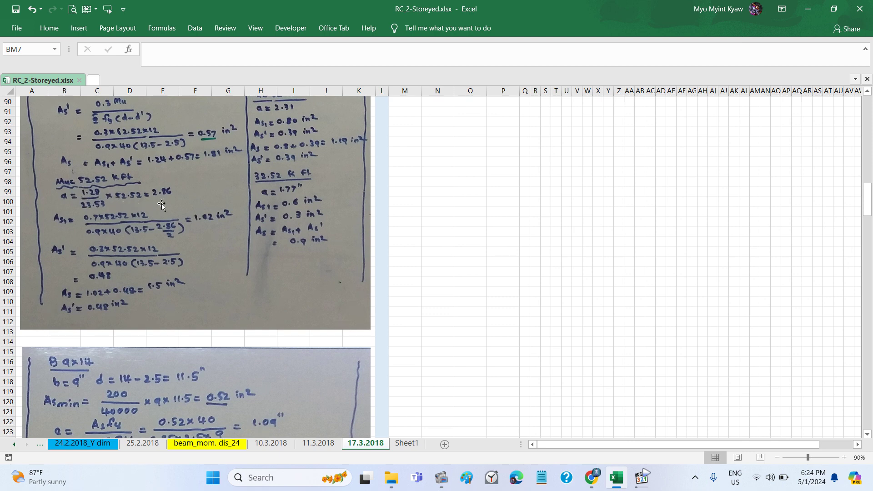
{"action": "scroll", "coordinate": [162, 204], "scroll_direction": "down", "scroll_amount": 4}
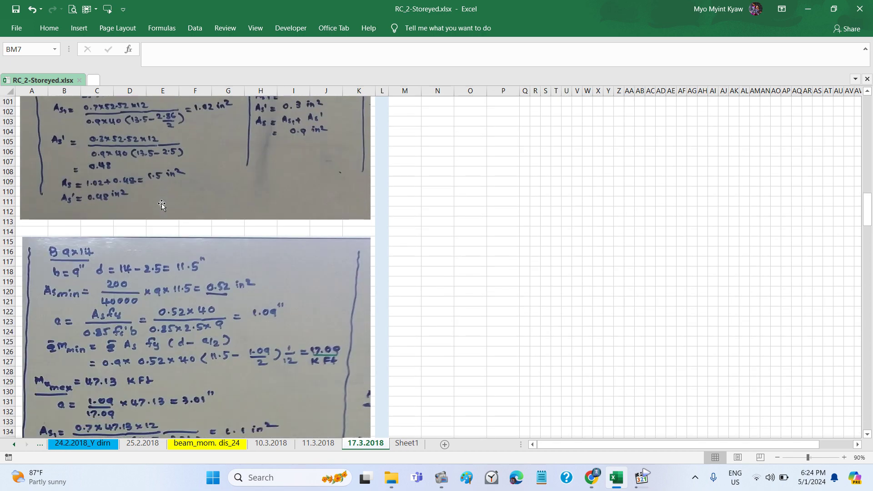
{"action": "scroll", "coordinate": [162, 203], "scroll_direction": "down", "scroll_amount": 5}
{"action": "scroll", "coordinate": [162, 203], "scroll_direction": "down", "scroll_amount": 1}
{"action": "scroll", "coordinate": [162, 203], "scroll_direction": "down", "scroll_amount": 1}
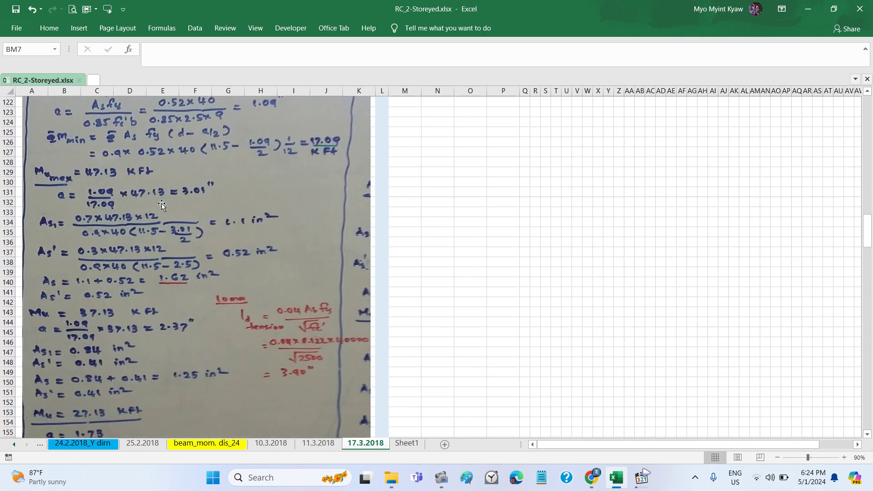
{"action": "scroll", "coordinate": [162, 203], "scroll_direction": "down", "scroll_amount": 1}
{"action": "scroll", "coordinate": [162, 204], "scroll_direction": "down", "scroll_amount": 1}
{"action": "scroll", "coordinate": [162, 203], "scroll_direction": "down", "scroll_amount": 1}
{"action": "scroll", "coordinate": [162, 203], "scroll_direction": "down", "scroll_amount": 1}
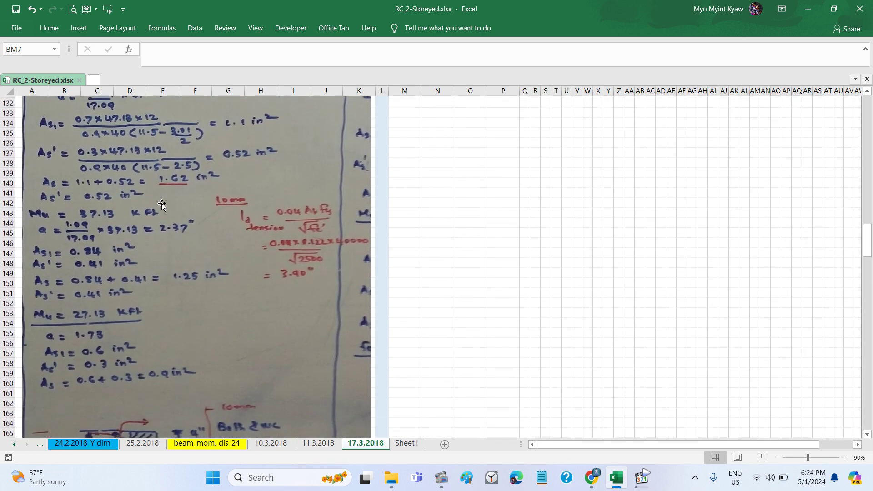
{"action": "scroll", "coordinate": [162, 203], "scroll_direction": "down", "scroll_amount": 1}
{"action": "scroll", "coordinate": [162, 203], "scroll_direction": "up", "scroll_amount": 3}
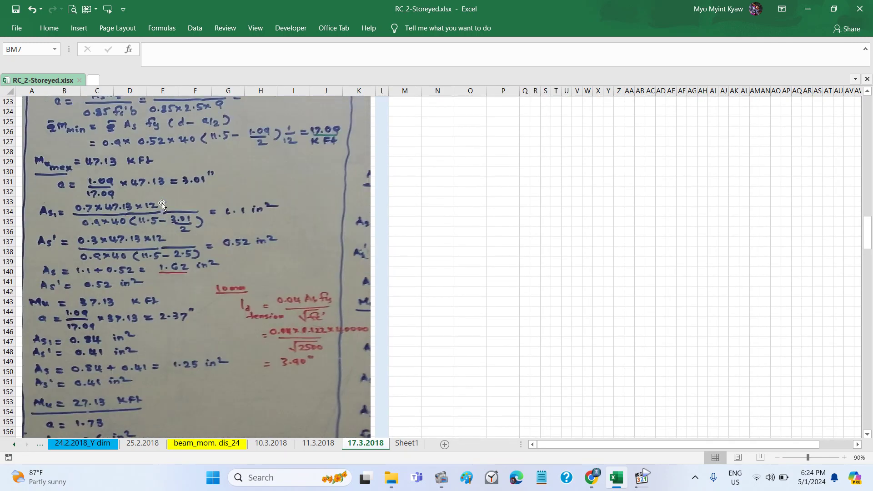
{"action": "scroll", "coordinate": [162, 203], "scroll_direction": "up", "scroll_amount": 4}
{"action": "scroll", "coordinate": [161, 202], "scroll_direction": "up", "scroll_amount": 1}
{"action": "scroll", "coordinate": [162, 203], "scroll_direction": "up", "scroll_amount": 1}
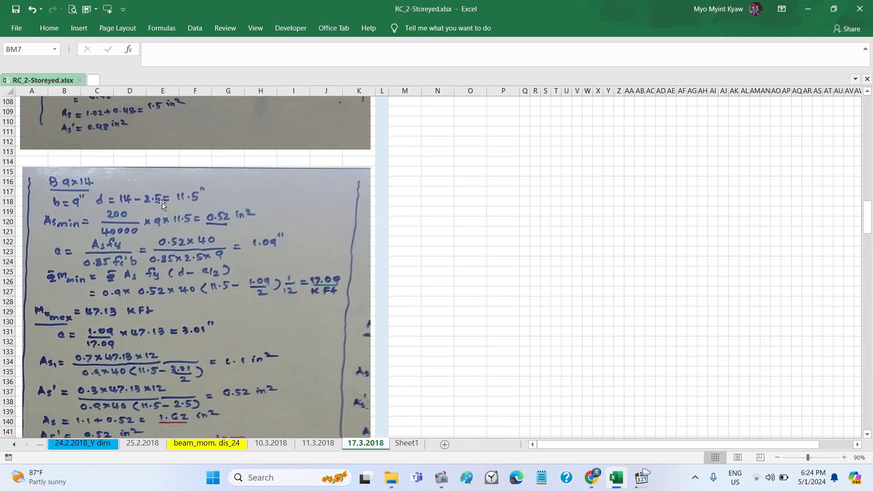
{"action": "scroll", "coordinate": [162, 203], "scroll_direction": "up", "scroll_amount": 1}
{"action": "scroll", "coordinate": [162, 202], "scroll_direction": "up", "scroll_amount": 5}
{"action": "scroll", "coordinate": [162, 203], "scroll_direction": "up", "scroll_amount": 1}
{"action": "scroll", "coordinate": [162, 203], "scroll_direction": "up", "scroll_amount": 1}
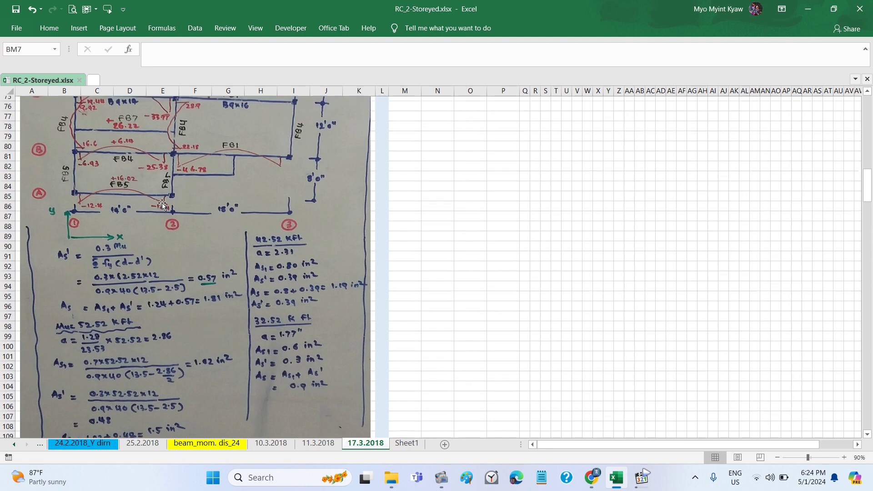
{"action": "scroll", "coordinate": [174, 259], "scroll_direction": "down", "scroll_amount": 2}
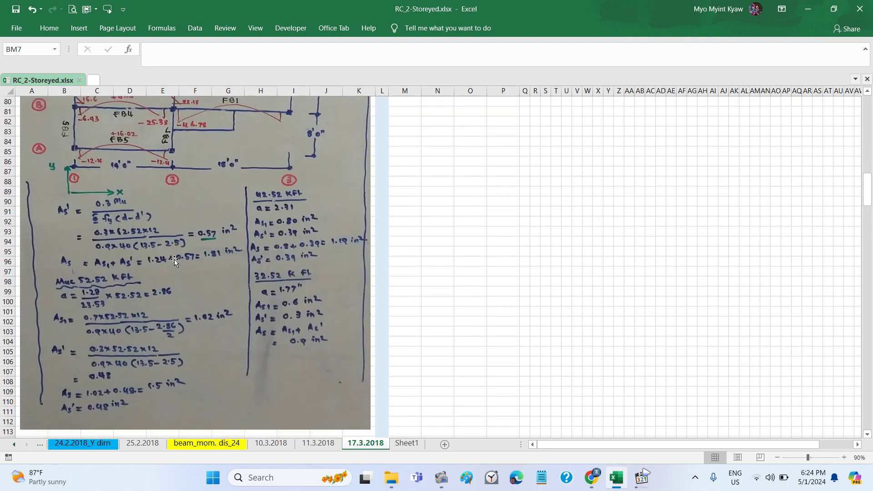
{"action": "scroll", "coordinate": [174, 260], "scroll_direction": "down", "scroll_amount": 5}
{"action": "scroll", "coordinate": [174, 259], "scroll_direction": "down", "scroll_amount": 4}
{"action": "scroll", "coordinate": [174, 259], "scroll_direction": "up", "scroll_amount": 1}
{"action": "scroll", "coordinate": [174, 260], "scroll_direction": "up", "scroll_amount": 10}
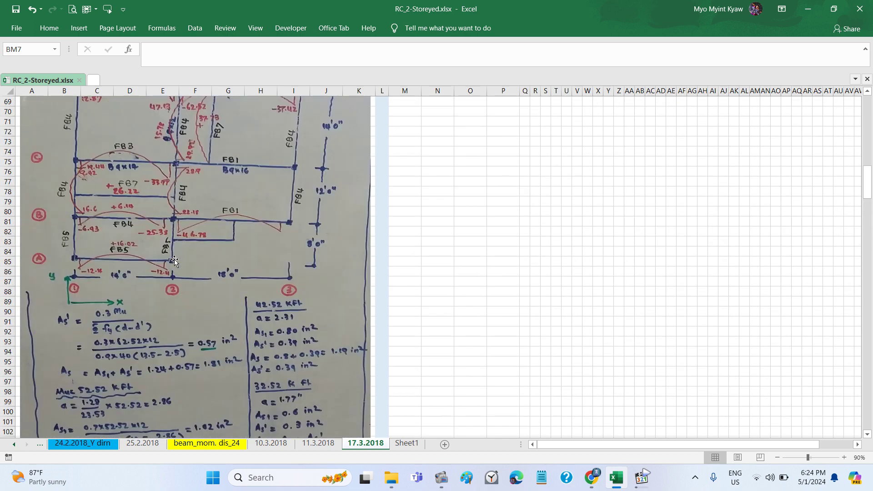
{"action": "scroll", "coordinate": [174, 259], "scroll_direction": "up", "scroll_amount": 4}
{"action": "scroll", "coordinate": [174, 259], "scroll_direction": "up", "scroll_amount": 1}
{"action": "scroll", "coordinate": [174, 259], "scroll_direction": "down", "scroll_amount": 5}
{"action": "scroll", "coordinate": [174, 261], "scroll_direction": "down", "scroll_amount": 2}
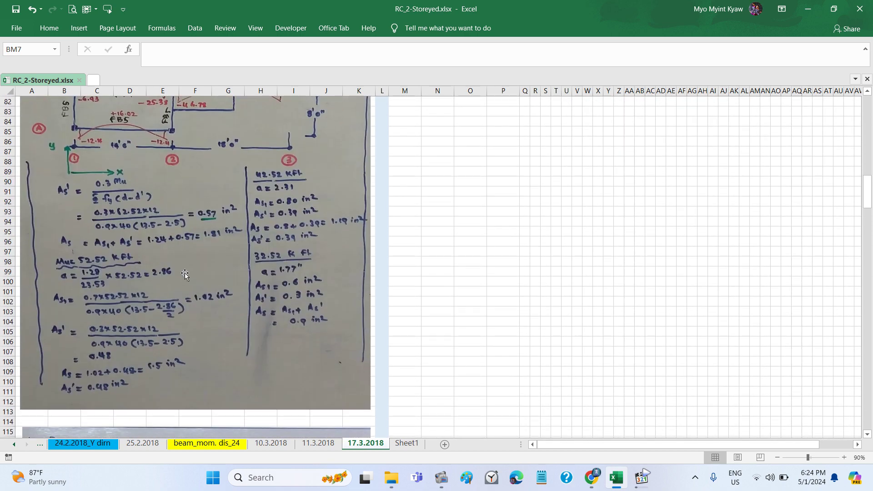
{"action": "scroll", "coordinate": [185, 275], "scroll_direction": "down", "scroll_amount": 1}
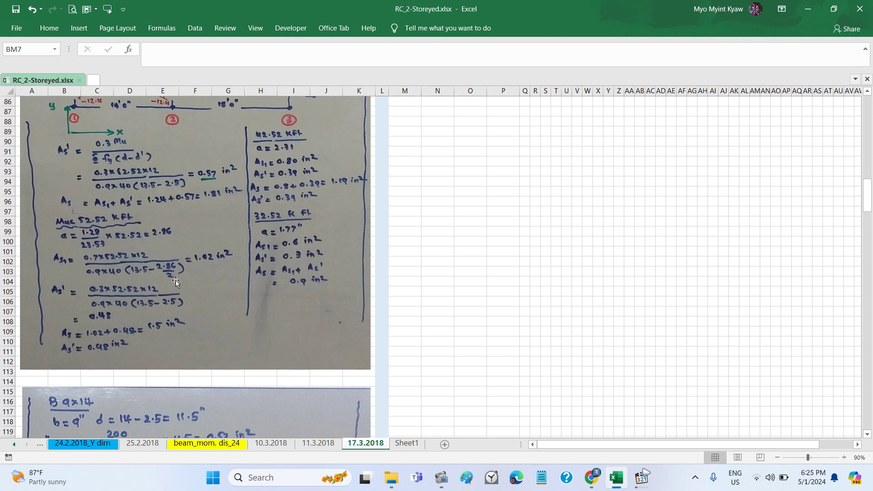
{"action": "scroll", "coordinate": [187, 280], "scroll_direction": "up", "scroll_amount": 1}
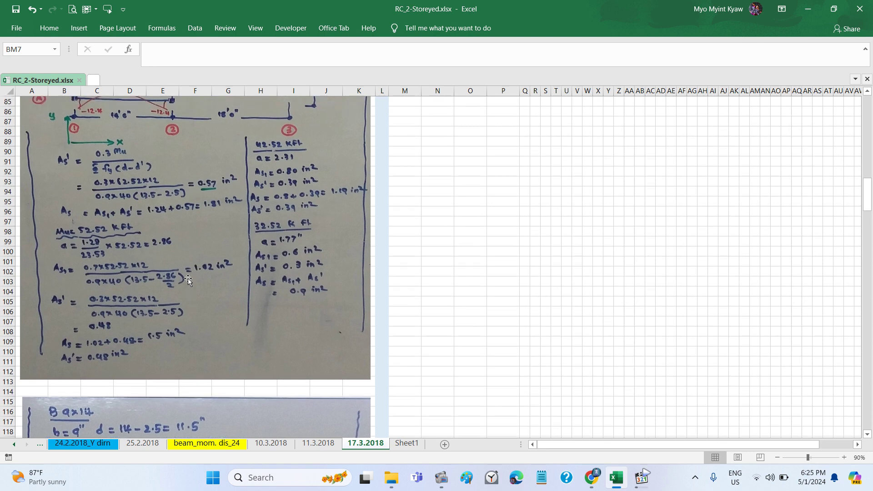
{"action": "scroll", "coordinate": [188, 279], "scroll_direction": "down", "scroll_amount": 1}
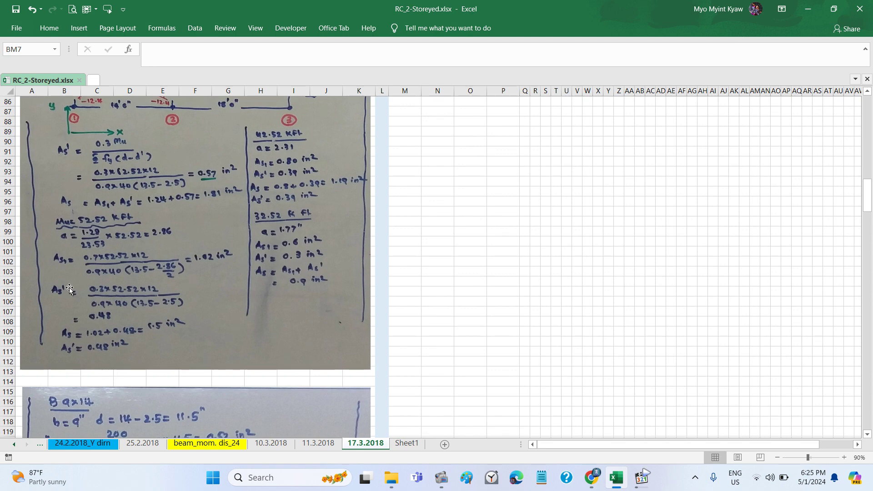
{"action": "scroll", "coordinate": [187, 268], "scroll_direction": "up", "scroll_amount": 1}
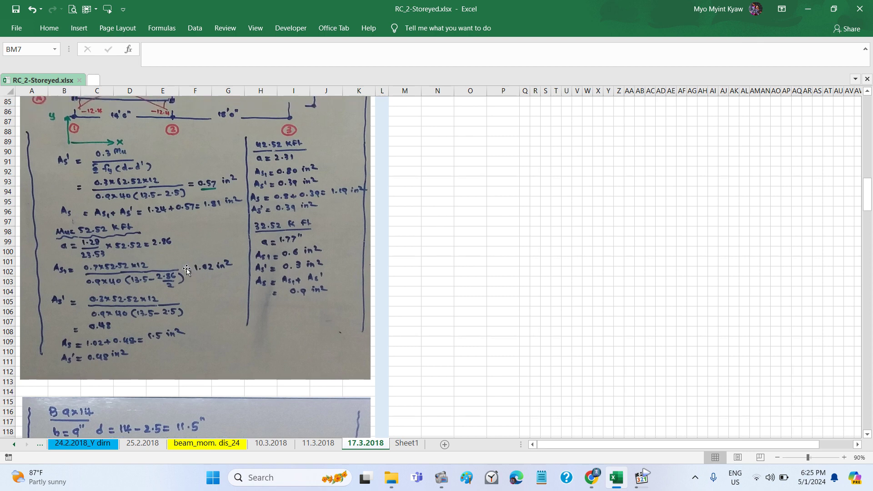
{"action": "scroll", "coordinate": [187, 269], "scroll_direction": "right", "scroll_amount": 1}
{"action": "scroll", "coordinate": [183, 283], "scroll_direction": "left", "scroll_amount": 1}
{"action": "scroll", "coordinate": [201, 296], "scroll_direction": "down", "scroll_amount": 1}
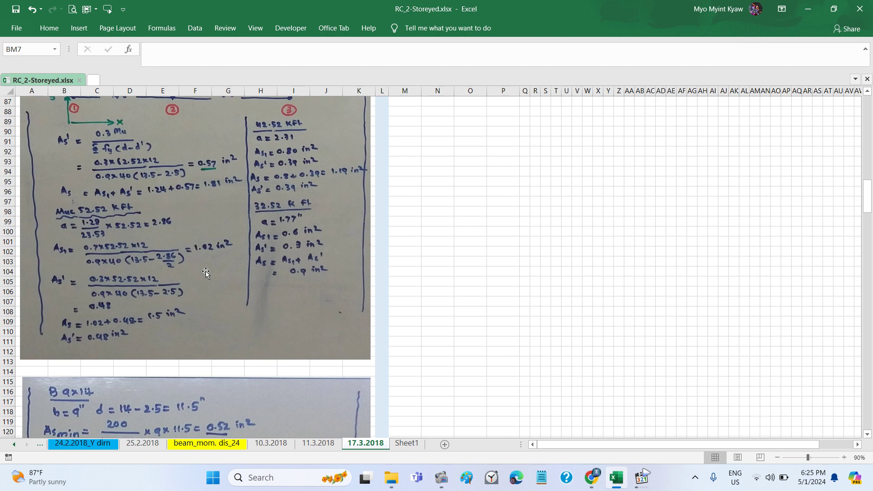
{"action": "scroll", "coordinate": [206, 272], "scroll_direction": "down", "scroll_amount": 1}
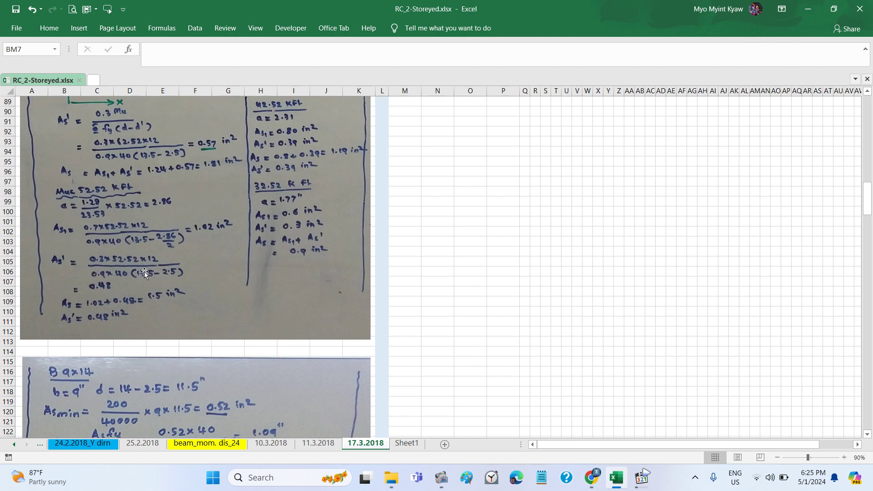
{"action": "scroll", "coordinate": [144, 271], "scroll_direction": "down", "scroll_amount": 1}
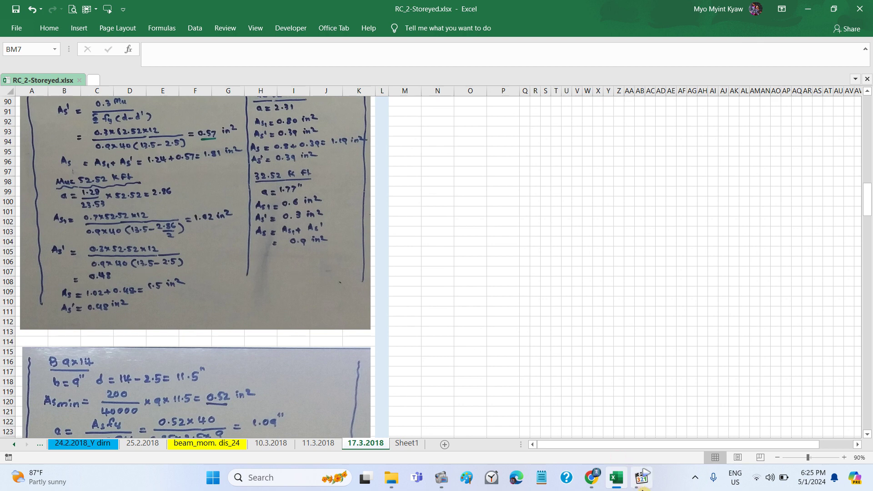
{"action": "left_click", "coordinate": [433, 290]}
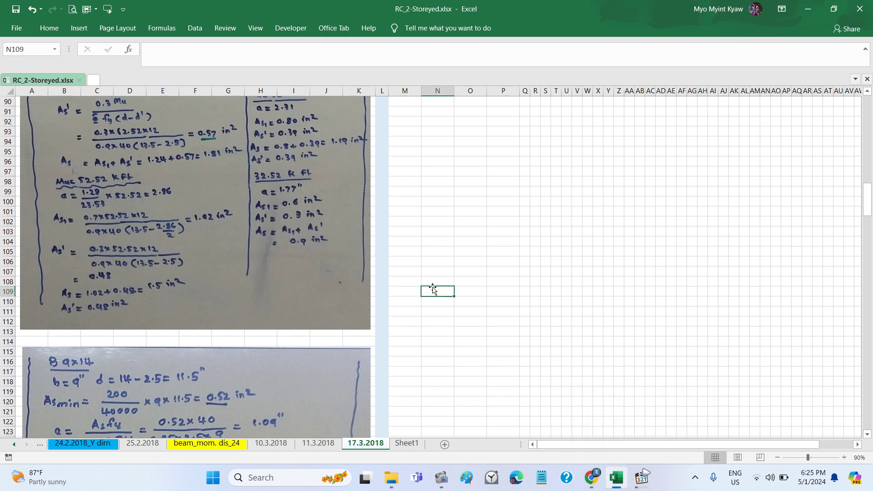
{"action": "left_click", "coordinate": [482, 255]}
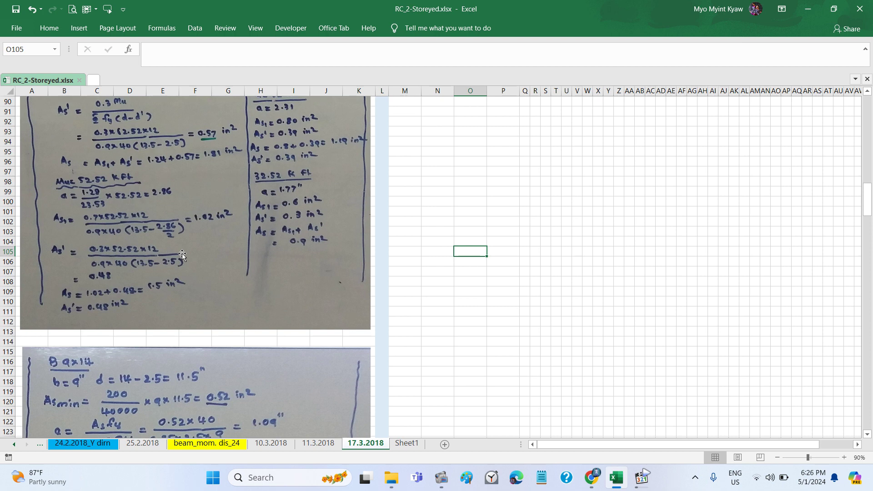
{"action": "left_click", "coordinate": [469, 279]}
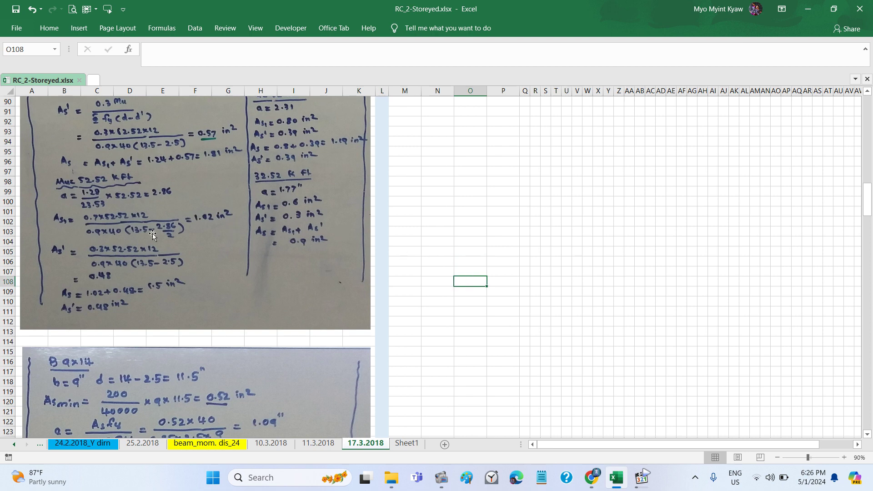
{"action": "scroll", "coordinate": [152, 234], "scroll_direction": "down", "scroll_amount": 1}
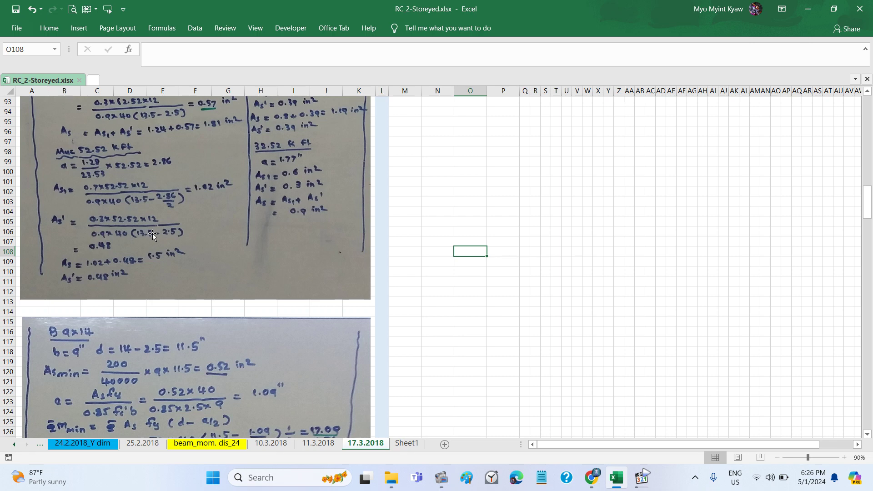
{"action": "scroll", "coordinate": [152, 233], "scroll_direction": "down", "scroll_amount": 1}
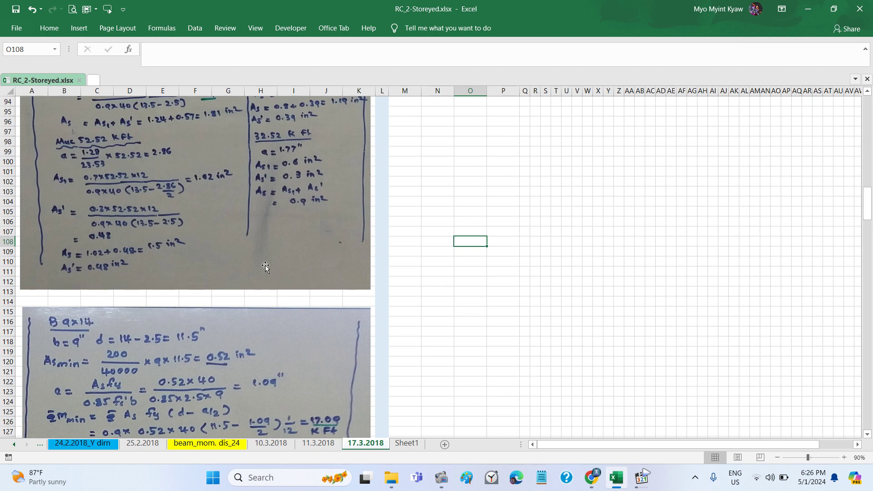
{"action": "scroll", "coordinate": [265, 266], "scroll_direction": "up", "scroll_amount": 1}
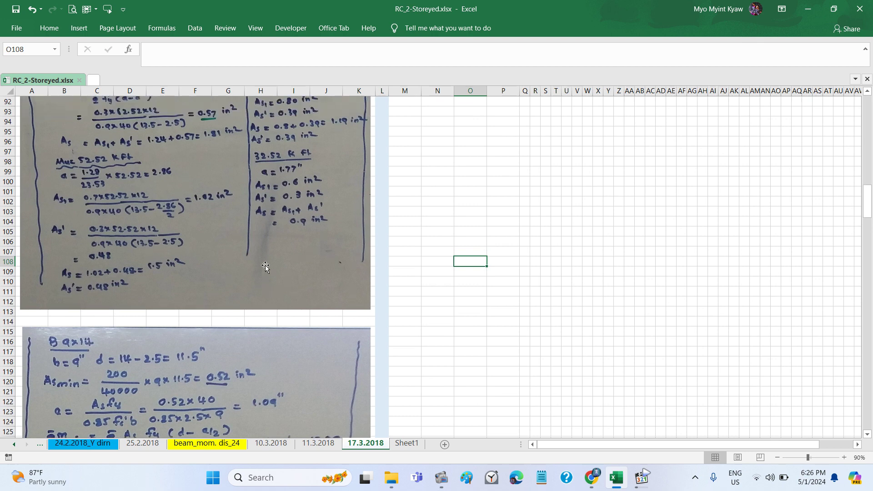
{"action": "scroll", "coordinate": [266, 266], "scroll_direction": "up", "scroll_amount": 1}
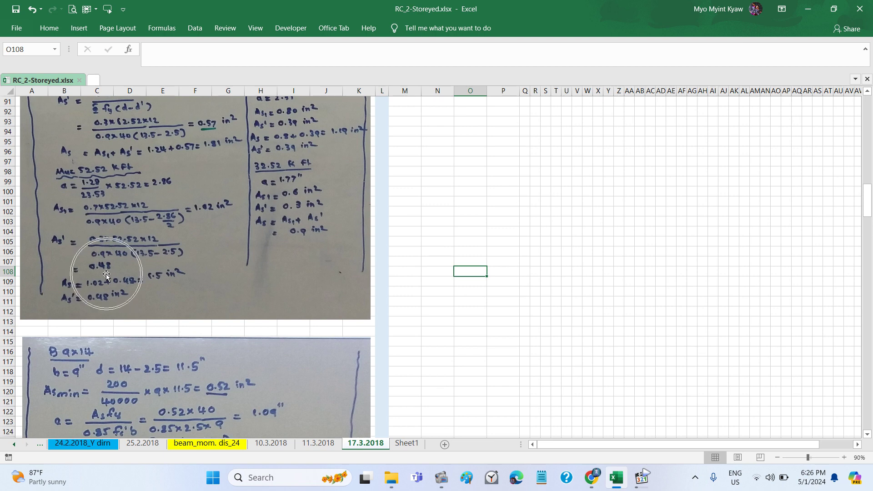
{"action": "scroll", "coordinate": [387, 234], "scroll_direction": "down", "scroll_amount": 4}
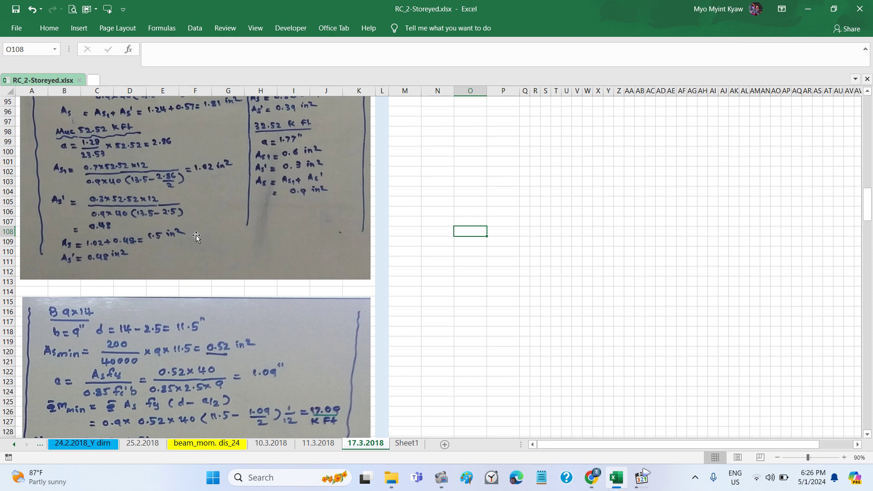
{"action": "scroll", "coordinate": [195, 235], "scroll_direction": "up", "scroll_amount": 2}
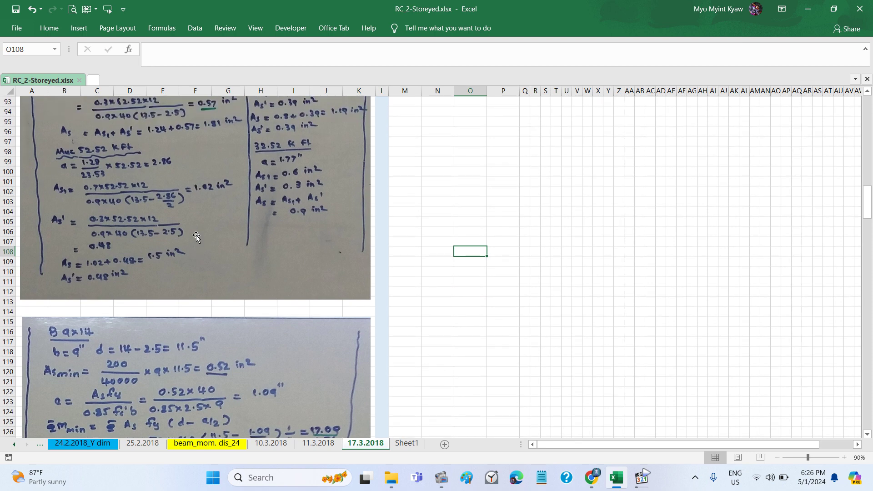
{"action": "scroll", "coordinate": [173, 263], "scroll_direction": "up", "scroll_amount": 3}
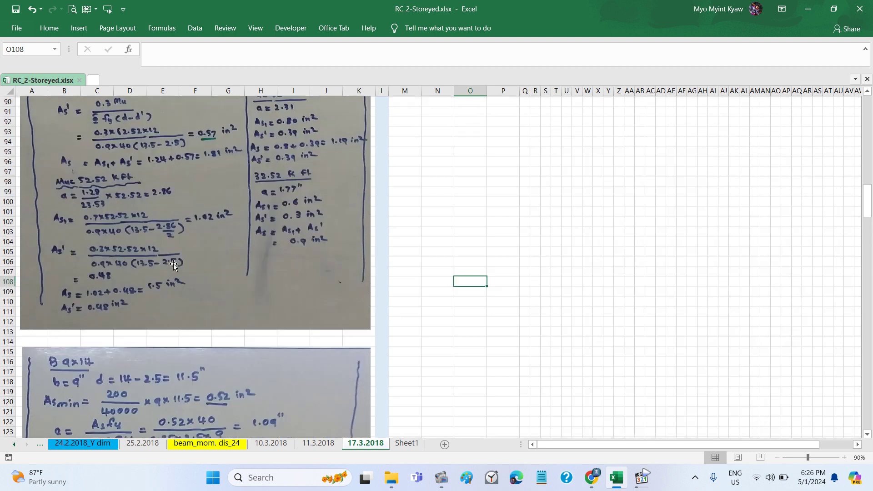
{"action": "scroll", "coordinate": [138, 260], "scroll_direction": "up", "scroll_amount": 3}
Step: Scroll over the beam-layout sketch and calculations beside the 1F Plan moment diagram
{"action": "scroll", "coordinate": [178, 244], "scroll_direction": "up", "scroll_amount": 1}
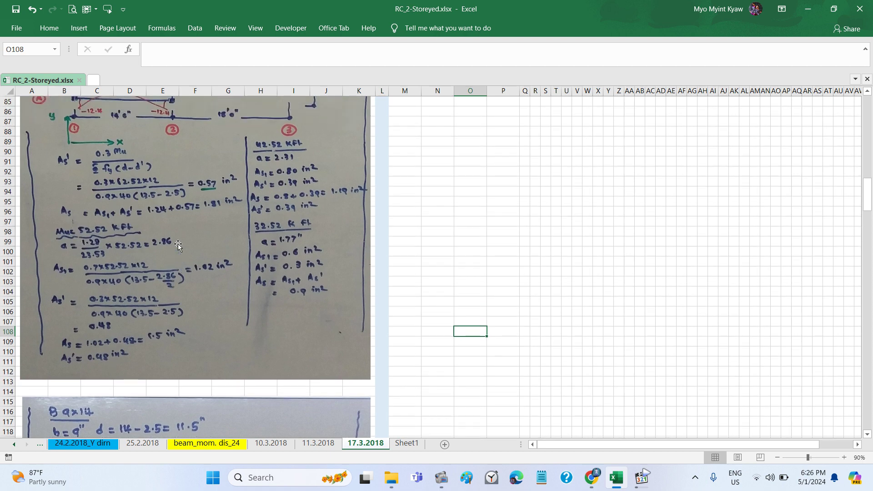
{"action": "scroll", "coordinate": [178, 243], "scroll_direction": "down", "scroll_amount": 1}
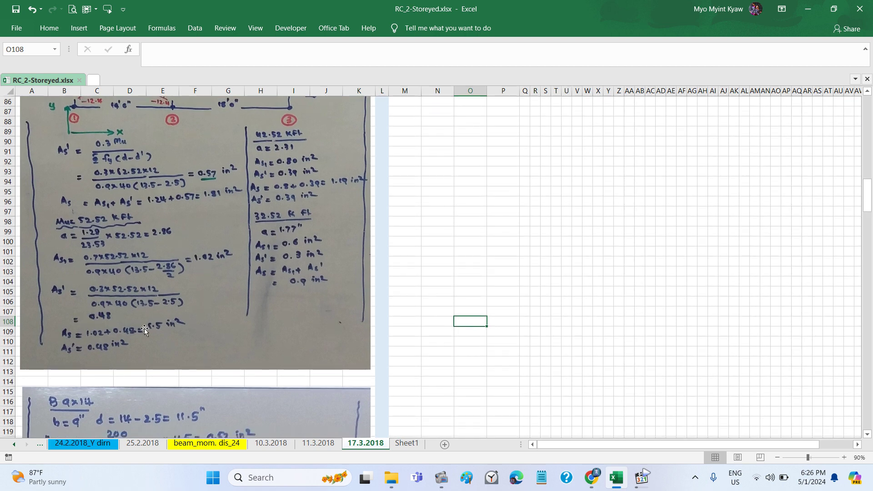
{"action": "scroll", "coordinate": [184, 331], "scroll_direction": "down", "scroll_amount": 1}
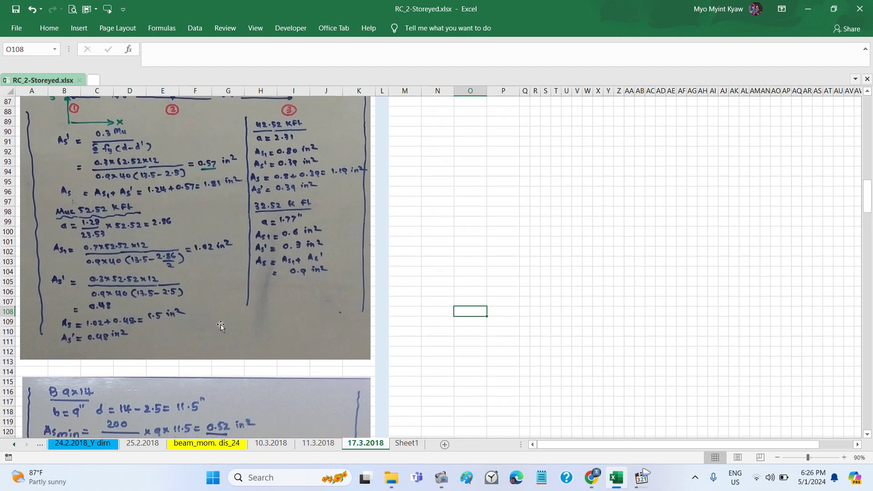
{"action": "scroll", "coordinate": [221, 326], "scroll_direction": "up", "scroll_amount": 2}
{"action": "scroll", "coordinate": [220, 326], "scroll_direction": "up", "scroll_amount": 1}
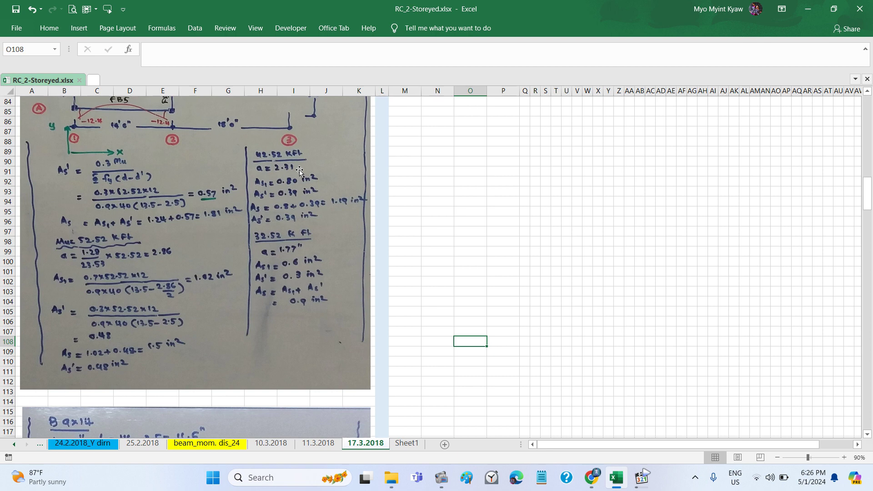
{"action": "scroll", "coordinate": [299, 170], "scroll_direction": "up", "scroll_amount": 1}
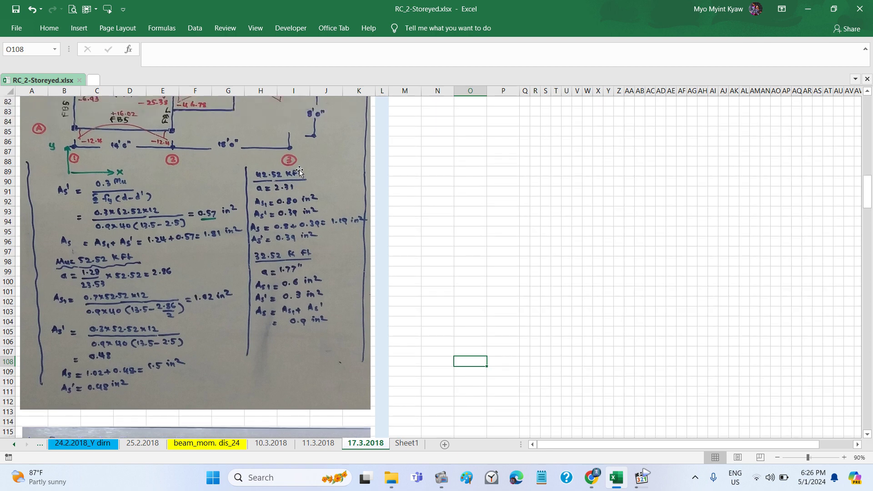
{"action": "scroll", "coordinate": [299, 171], "scroll_direction": "down", "scroll_amount": 1}
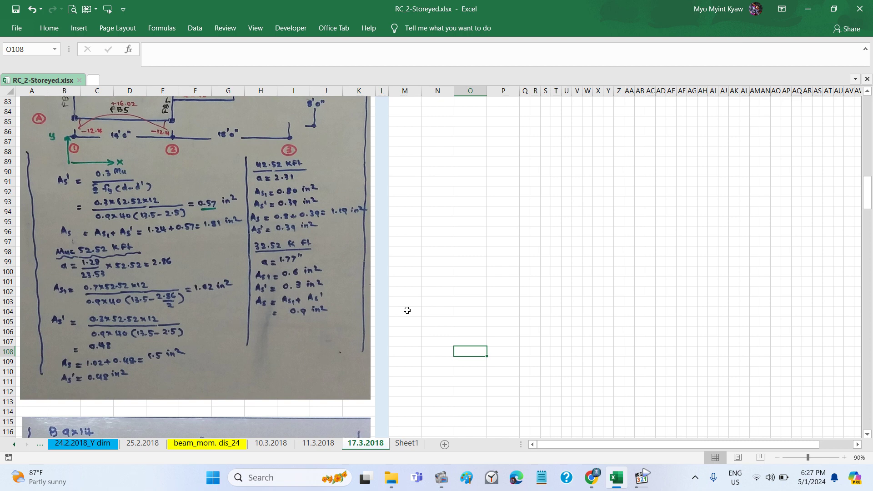
{"action": "scroll", "coordinate": [329, 244], "scroll_direction": "up", "scroll_amount": 4}
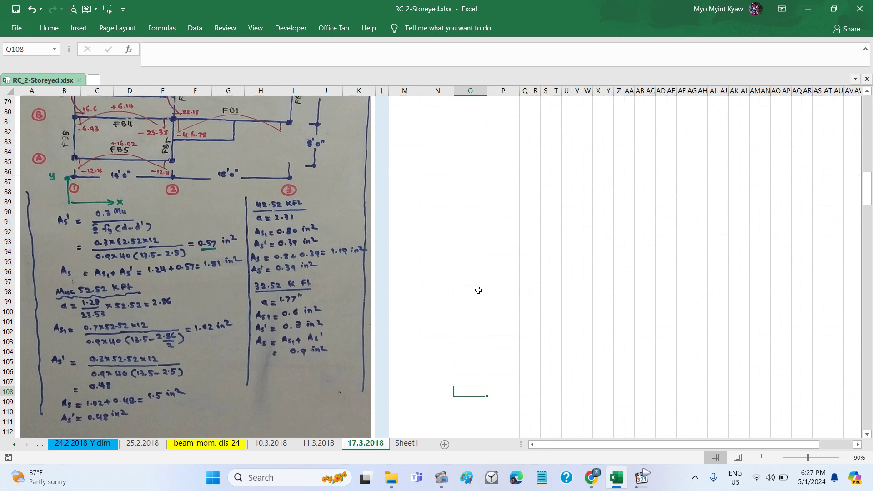
{"action": "scroll", "coordinate": [478, 293], "scroll_direction": "down", "scroll_amount": 1}
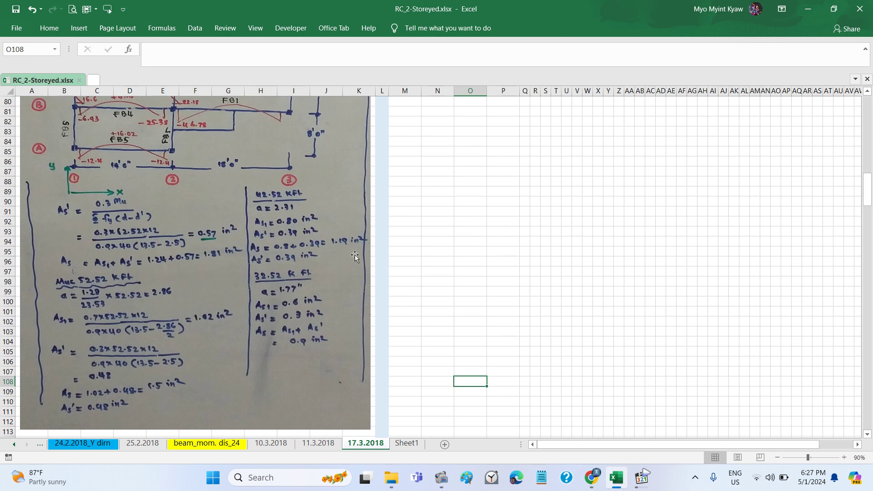
{"action": "scroll", "coordinate": [304, 289], "scroll_direction": "down", "scroll_amount": 1}
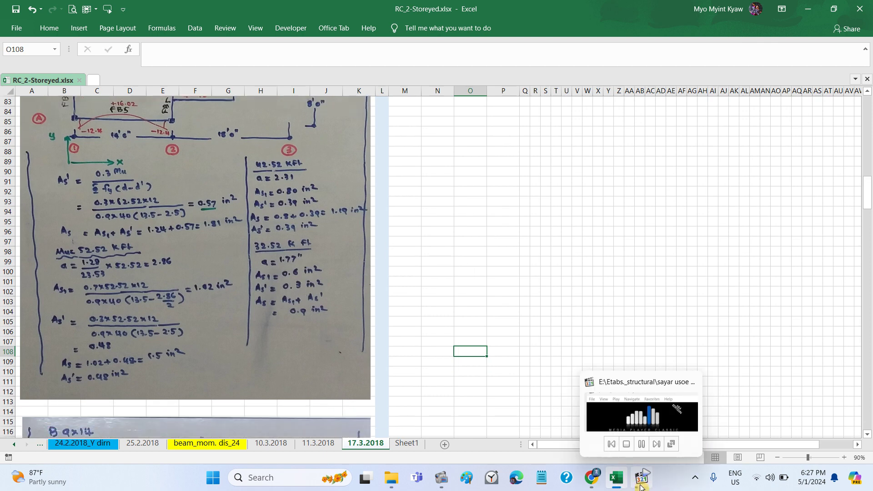
Step: Pause the 17.3.2018_RC_2S(HC).m4a audio and switch back to the 17.3.2018 sheet
{"action": "left_click", "coordinate": [640, 485]}
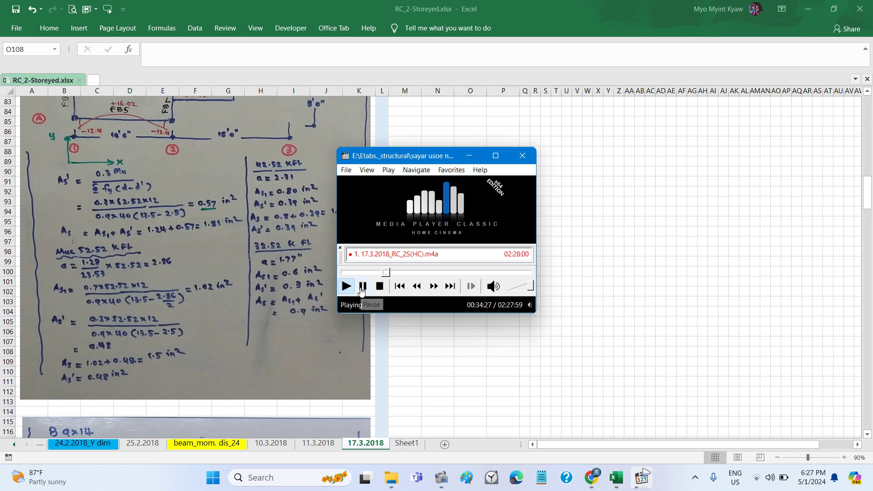
{"action": "left_click", "coordinate": [363, 286]}
{"action": "key", "text": "alt+Tab"}
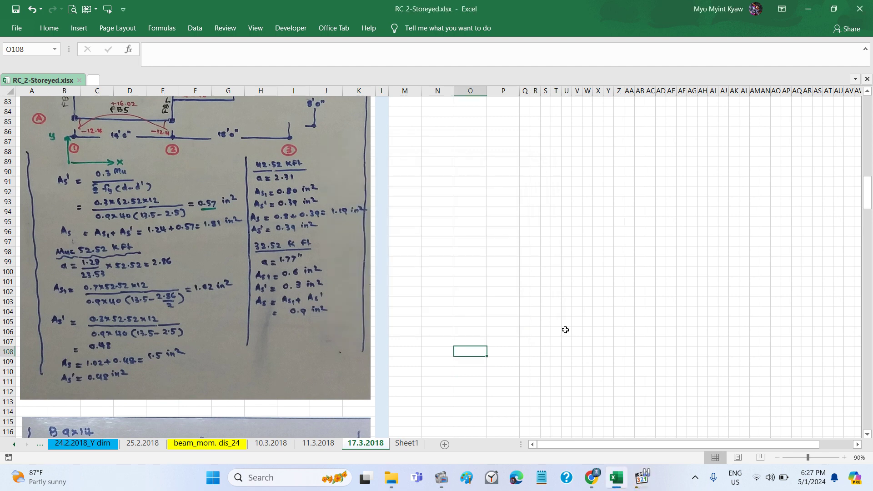
{"action": "scroll", "coordinate": [566, 330], "scroll_direction": "up", "scroll_amount": 4}
{"action": "scroll", "coordinate": [565, 330], "scroll_direction": "up", "scroll_amount": 4}
Step: Scroll up the 17.3.2018 sheet and save the workbook
{"action": "scroll", "coordinate": [565, 330], "scroll_direction": "up", "scroll_amount": 4}
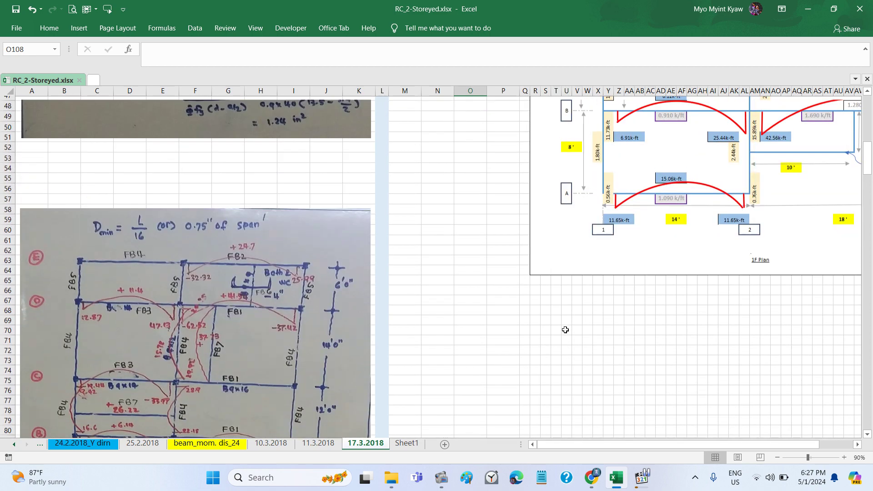
{"action": "scroll", "coordinate": [566, 330], "scroll_direction": "up", "scroll_amount": 4}
{"action": "scroll", "coordinate": [566, 330], "scroll_direction": "up", "scroll_amount": 10}
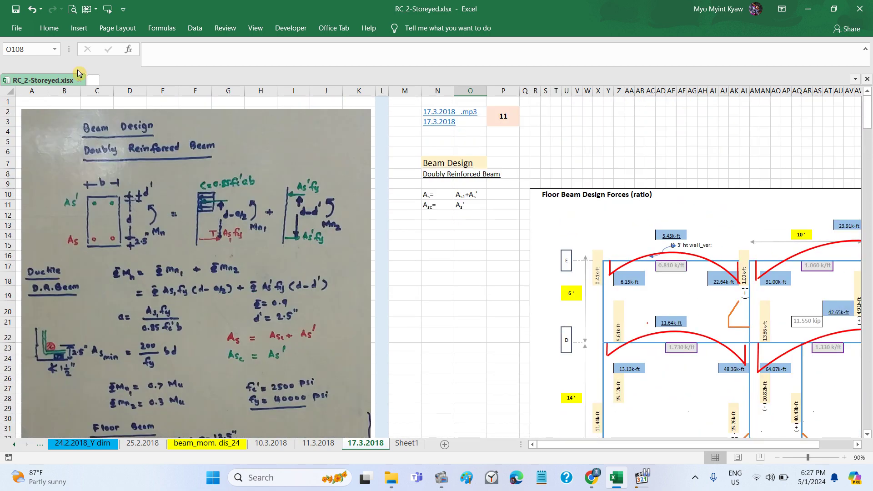
{"action": "left_click", "coordinate": [17, 10]}
Step: Enter '11a_ 0h 34m' in M14 and '11b_' in M15
{"action": "left_click", "coordinate": [414, 236]}
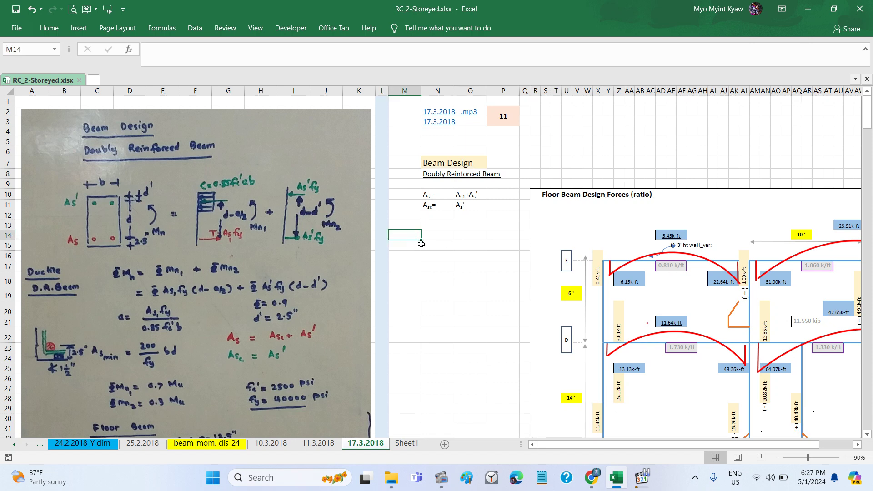
{"action": "type", "text": "11a"}
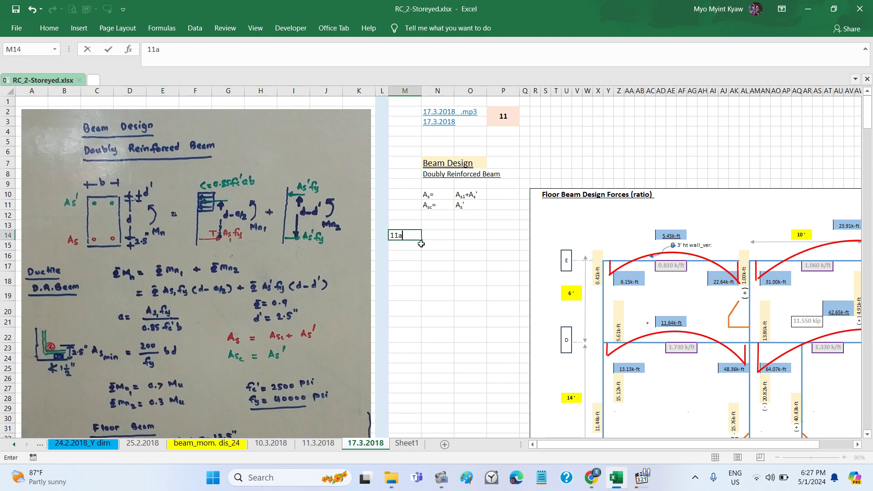
{"action": "type", "text": "_"}
{"action": "type", "text": " 0"}
{"action": "type", "text": "h 3"}
{"action": "type", "text": "4m"}
{"action": "key", "text": "Return"}
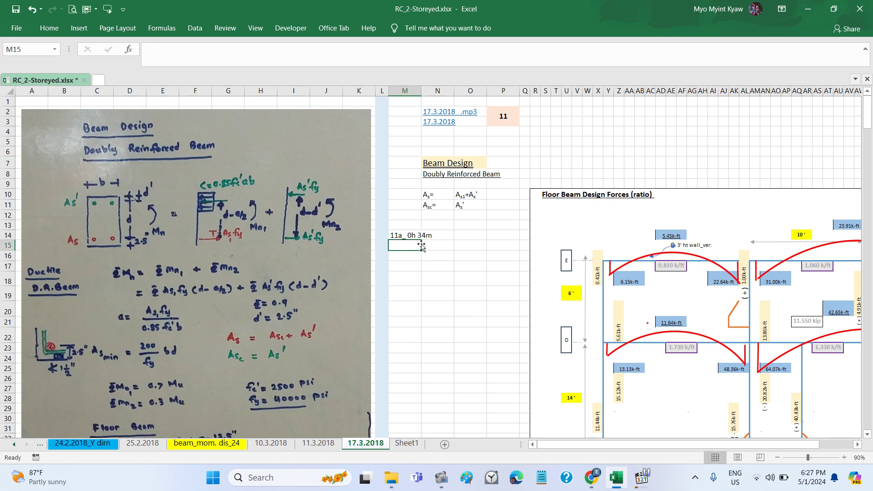
{"action": "type", "text": "11b"}
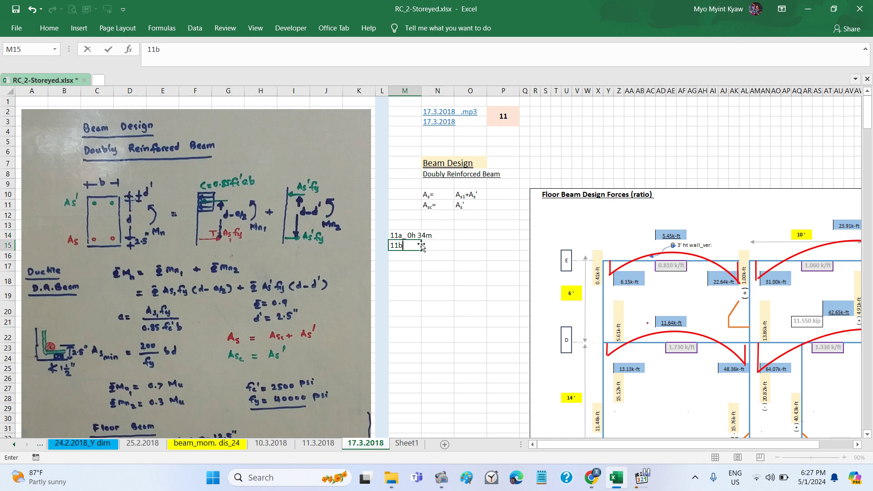
{"action": "type", "text": "_"}
{"action": "key", "text": "Return"}
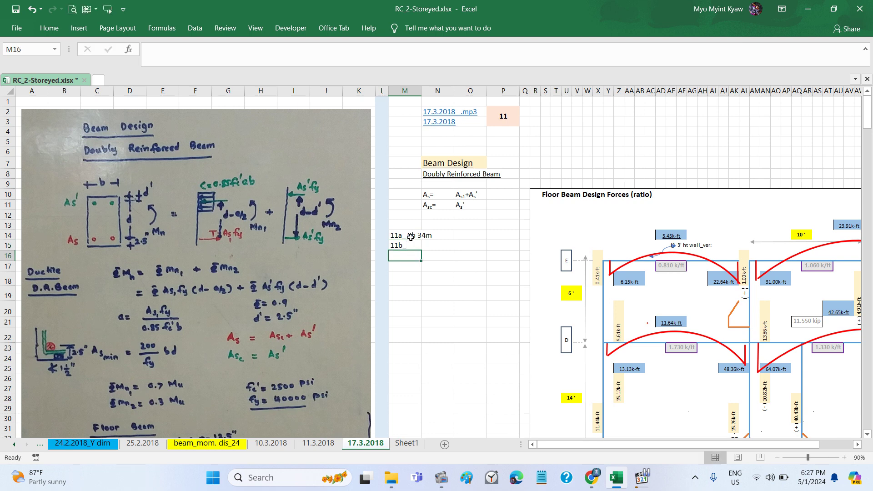
Step: Copy the '11a_ 0h 34m' note text from M14 via the formula bar
{"action": "left_click", "coordinate": [411, 237]}
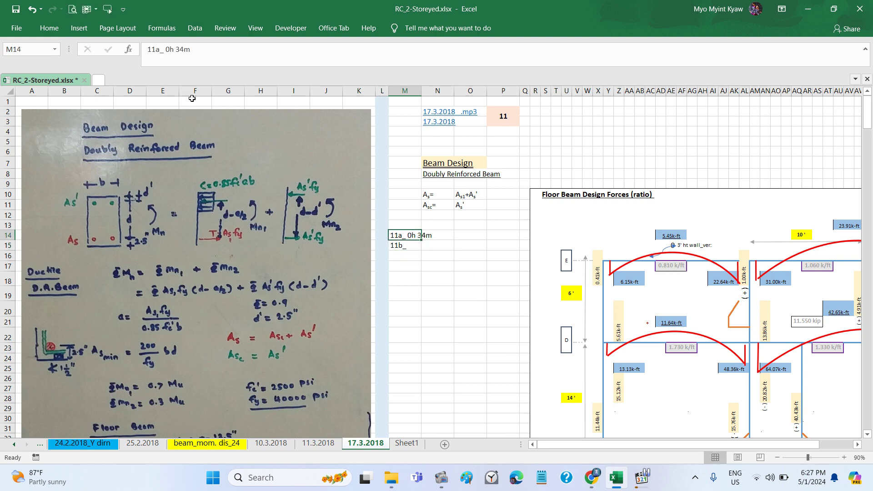
{"action": "triple_click", "coordinate": [162, 56]}
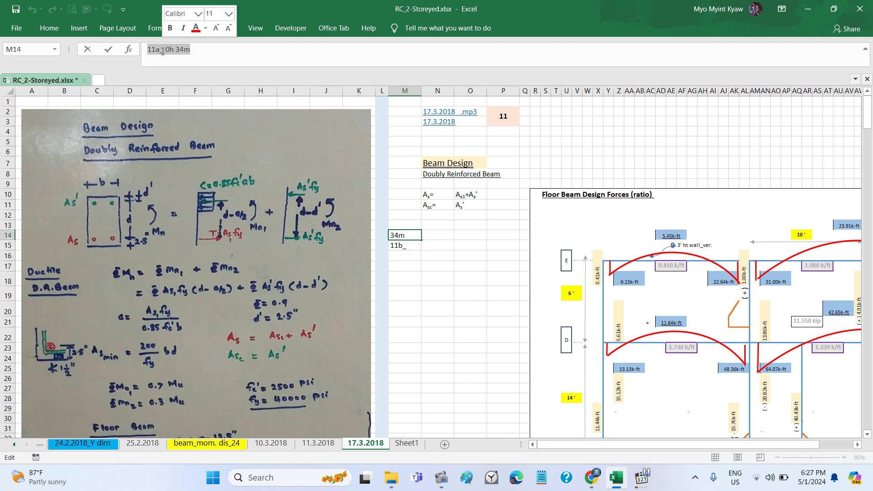
{"action": "right_click", "coordinate": [162, 51]}
{"action": "left_click", "coordinate": [185, 73]}
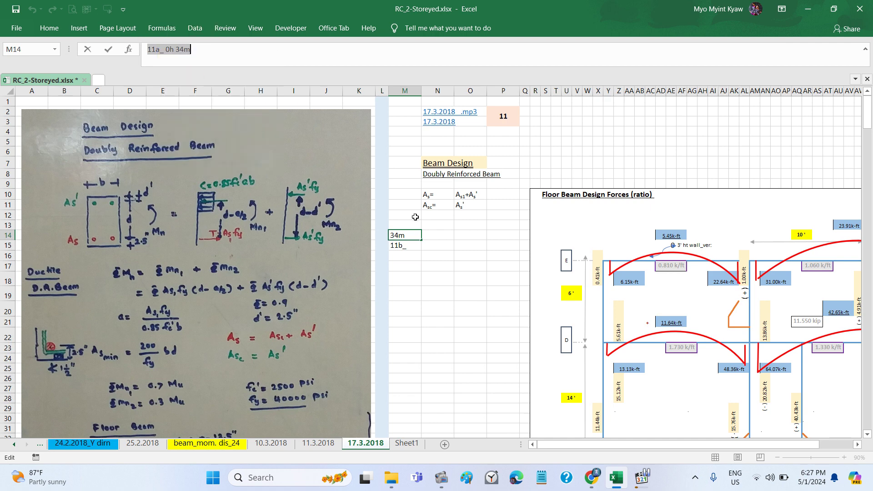
{"action": "left_click", "coordinate": [478, 310]}
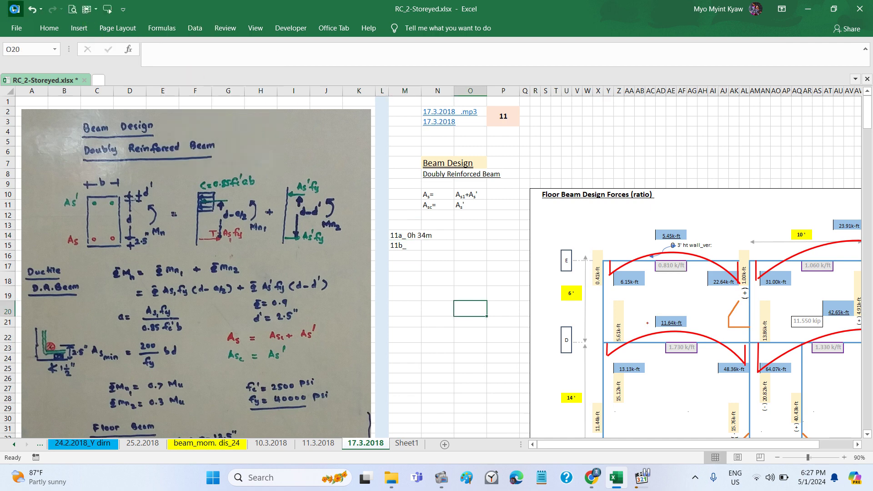
Step: Save RC_2-Storeyed.xlsx again with Ctrl+S
{"action": "key", "text": "ctrl+s"}
{"action": "scroll", "coordinate": [476, 220], "scroll_direction": "right", "scroll_amount": 3}
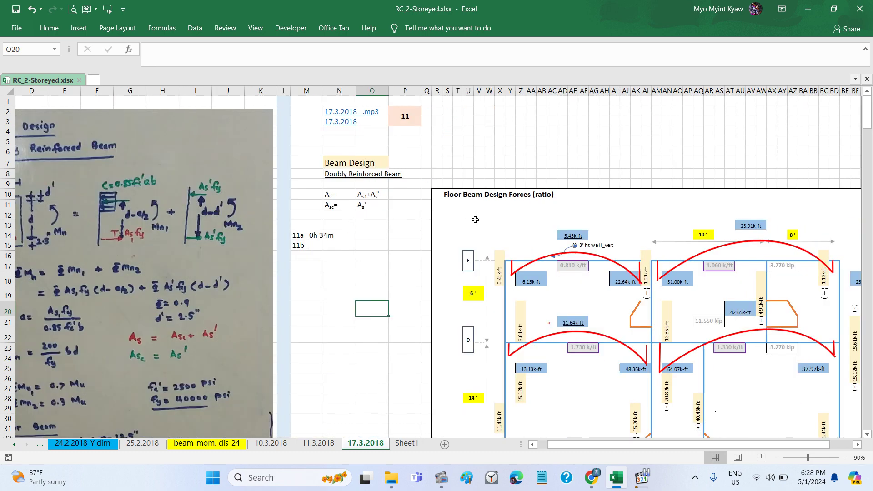
{"action": "scroll", "coordinate": [475, 220], "scroll_direction": "right", "scroll_amount": 5}
{"action": "scroll", "coordinate": [722, 189], "scroll_direction": "right", "scroll_amount": 5}
{"action": "scroll", "coordinate": [554, 298], "scroll_direction": "right", "scroll_amount": 1}
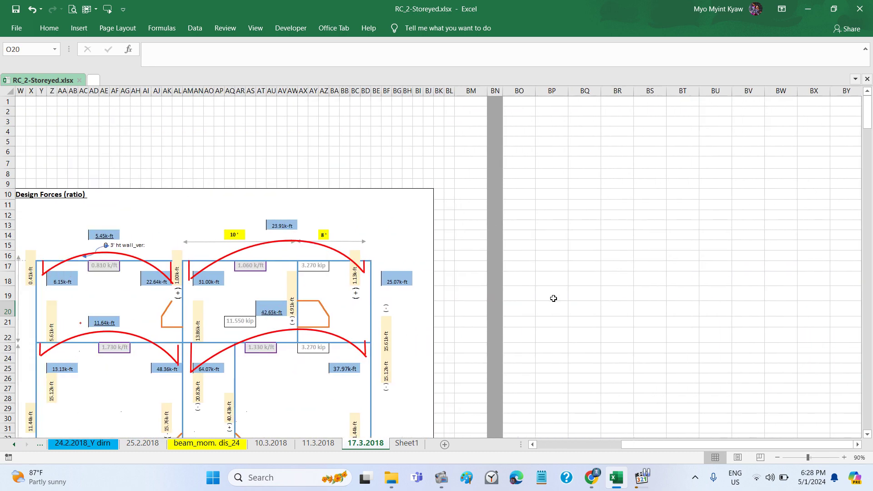
{"action": "scroll", "coordinate": [554, 299], "scroll_direction": "left", "scroll_amount": 10}
{"action": "key", "text": "ctrl+s"}
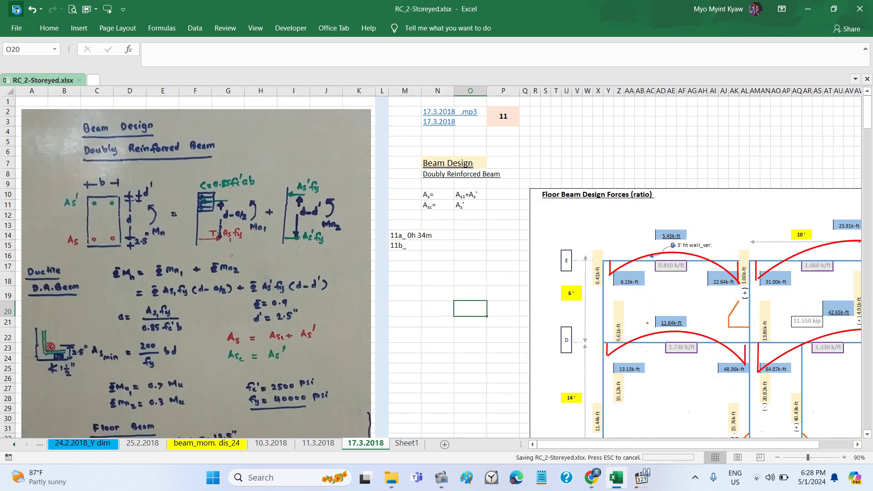
Step: Close Excel and Media Player Classic, then restore the Screen Record window
{"action": "left_click", "coordinate": [859, 8]}
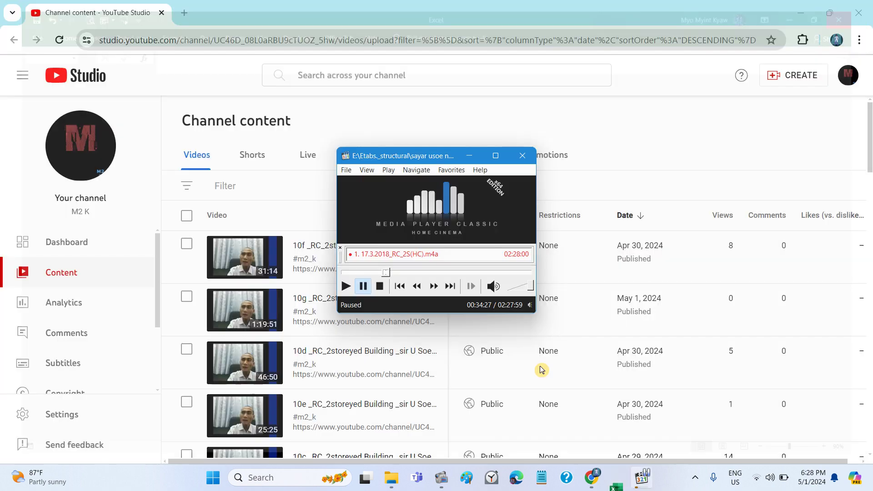
{"action": "left_click", "coordinate": [523, 157]}
{"action": "mouse_move", "coordinate": [476, 477]}
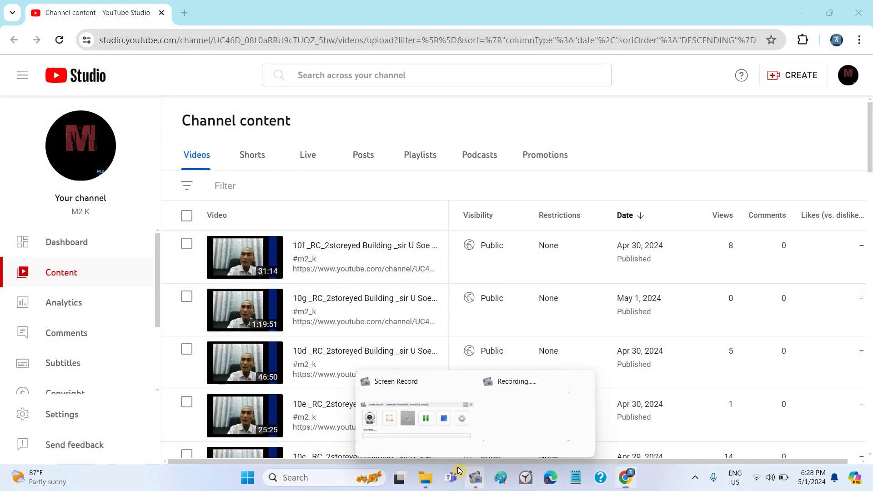
{"action": "left_click", "coordinate": [416, 411]}
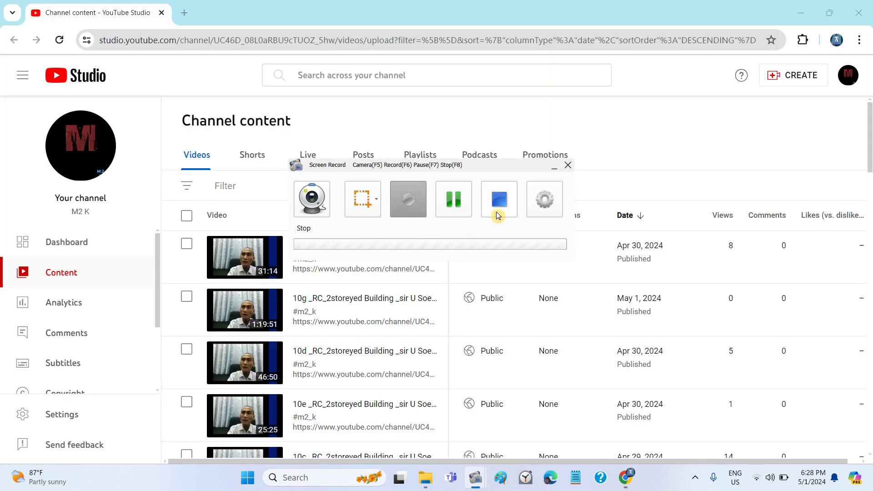